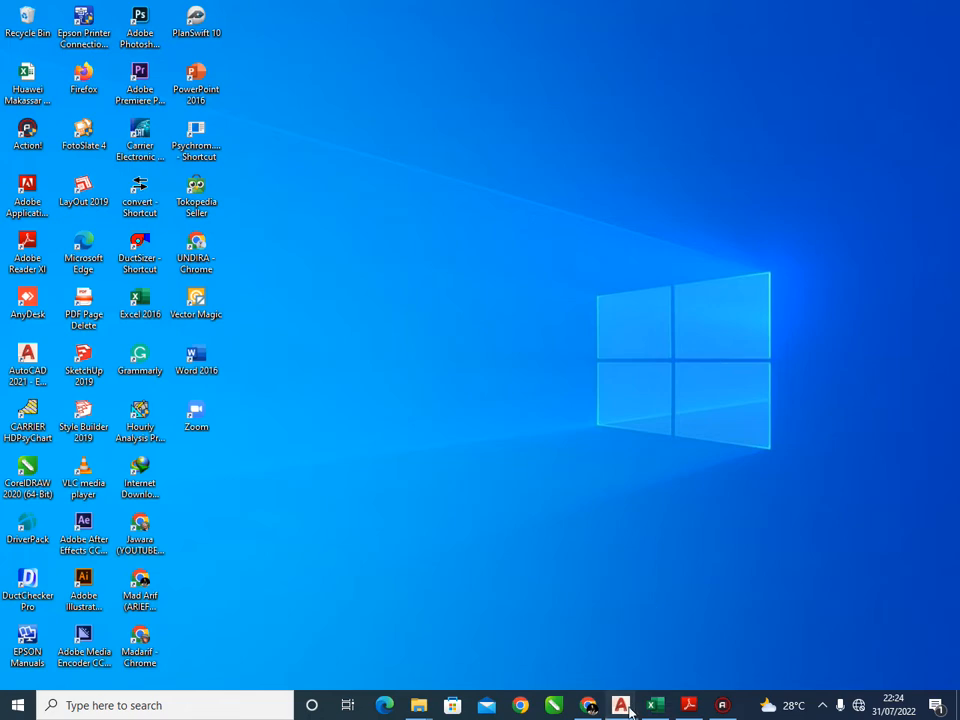
Switch to AutoCAD with the EL-102 drawing and maximize its window
mouse_move(630, 710)
click(537, 618)
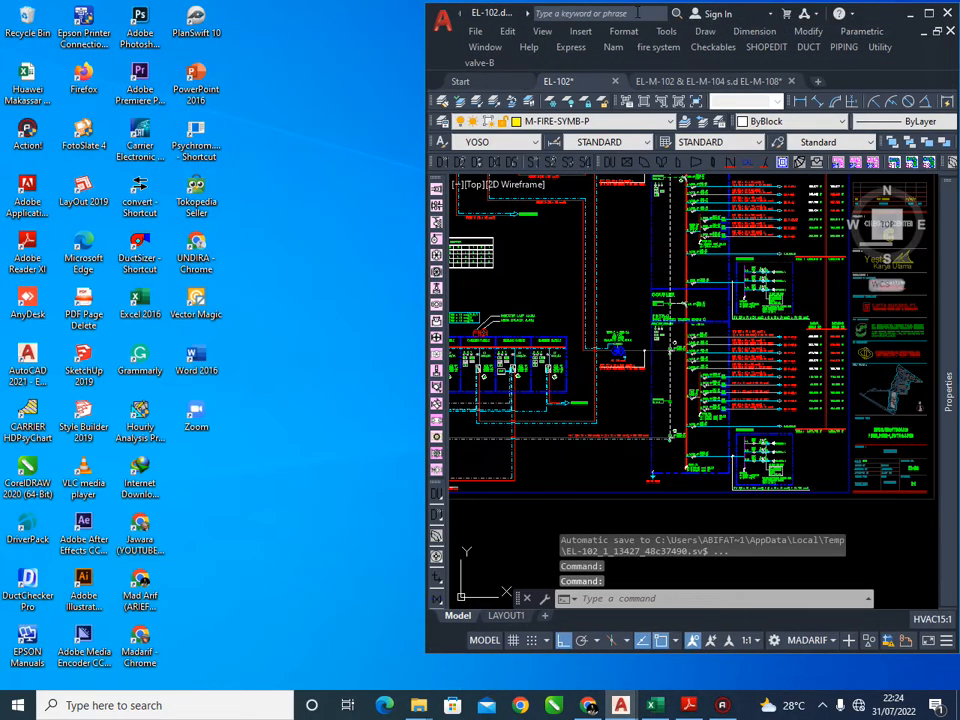
click(930, 15)
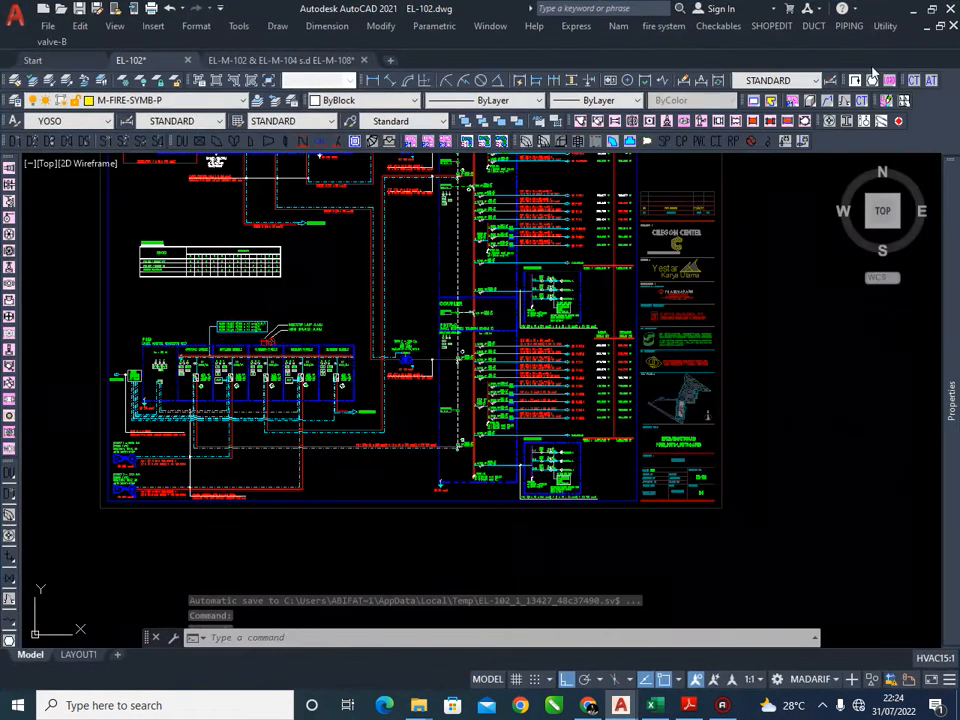
Examine the overall single-line diagram and the Trafo 2 transformer specification beside panel PDTR-2
middle_drag(369, 300, 383, 330)
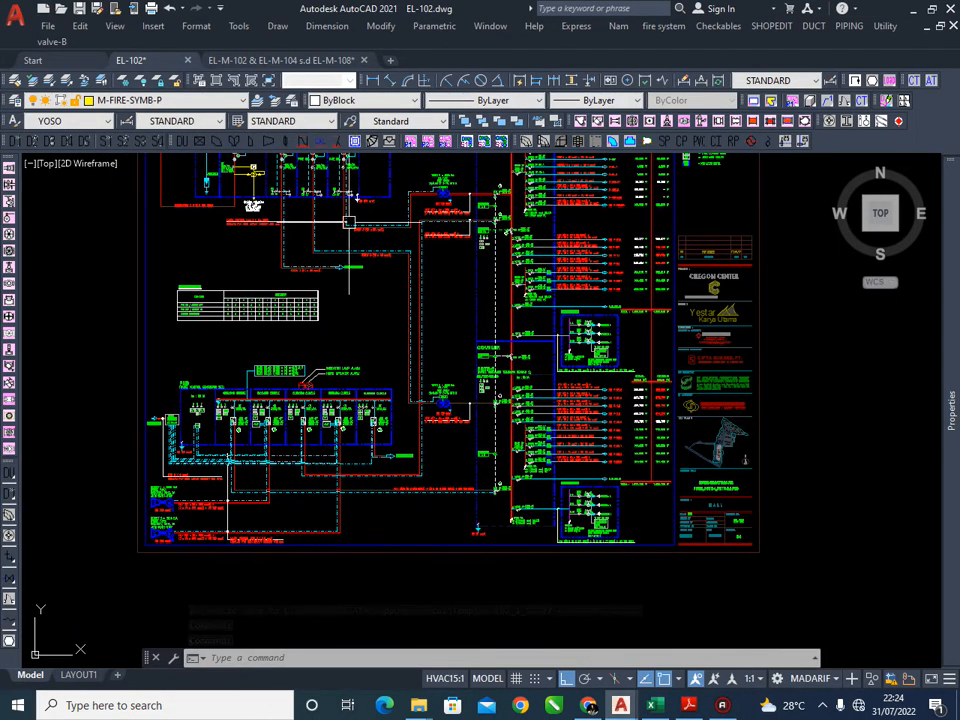
middle_drag(412, 289, 424, 336)
mouse_move(452, 222)
middle_down()
mouse_move(459, 279)
mouse_move(424, 321)
middle_up()
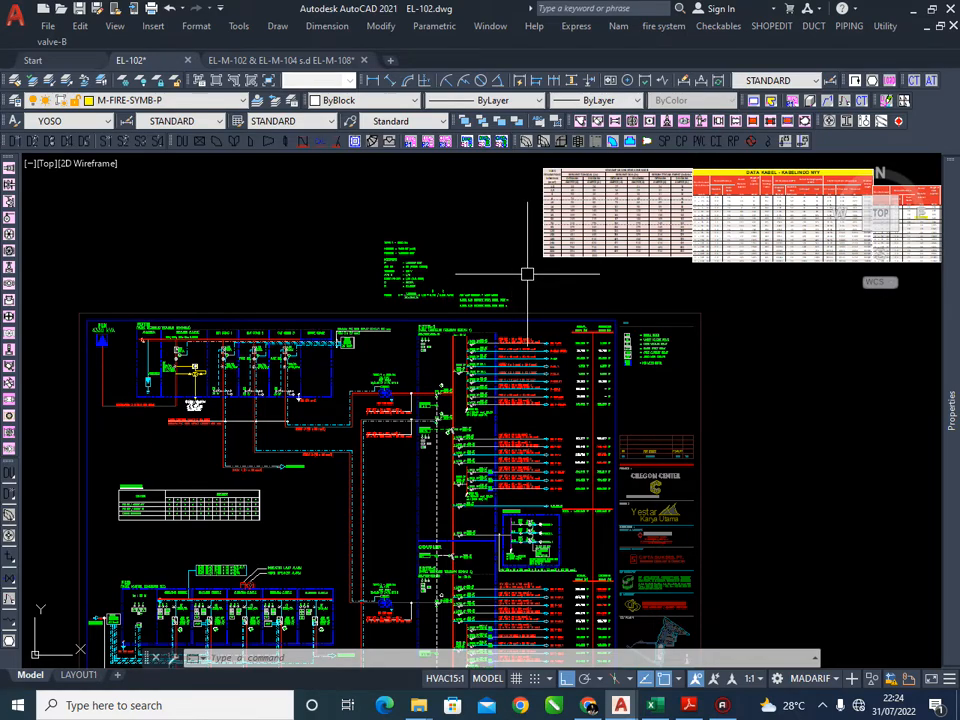
scroll(527, 273, up, 5)
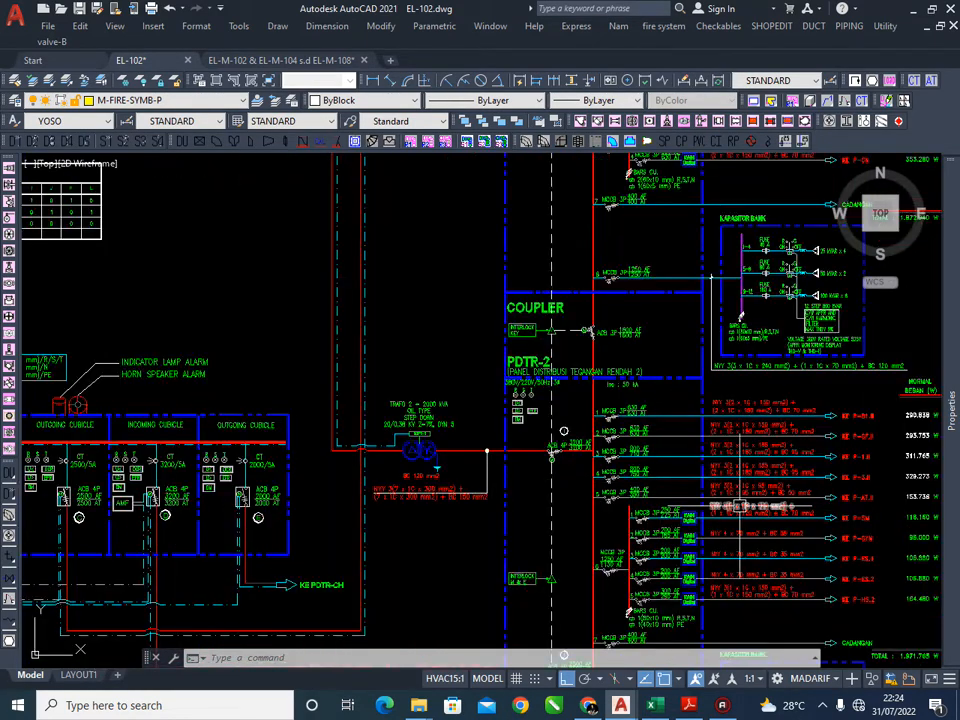
scroll(563, 431, down, 3)
mouse_move(573, 383)
middle_down()
mouse_move(623, 372)
mouse_move(598, 432)
middle_up()
scroll(598, 432, up, 4)
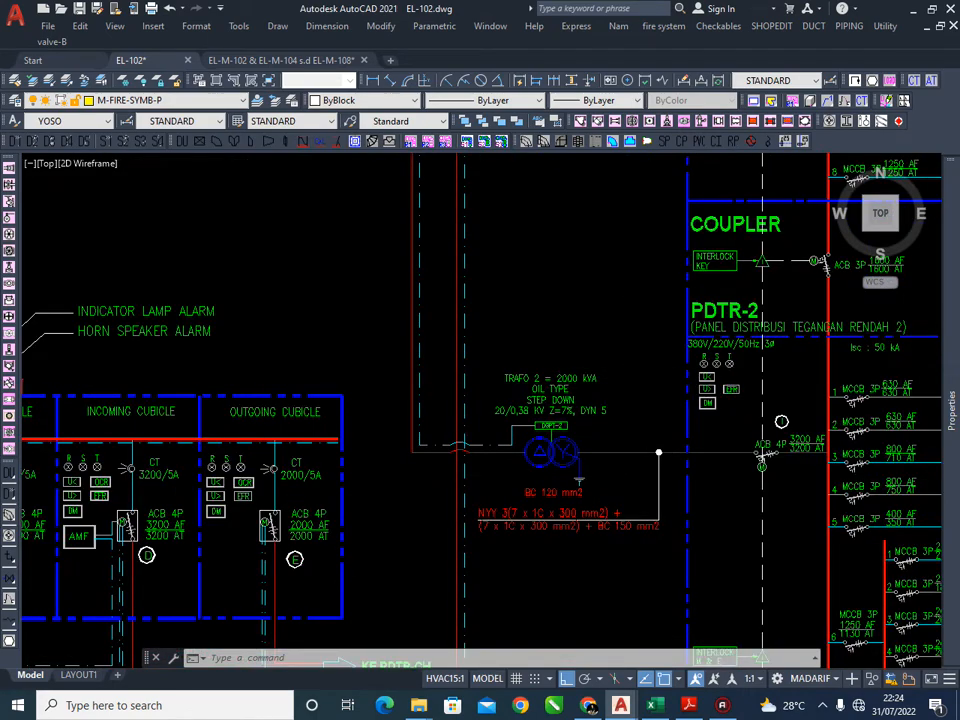
scroll(527, 396, down, 3)
scroll(516, 329, up, 5)
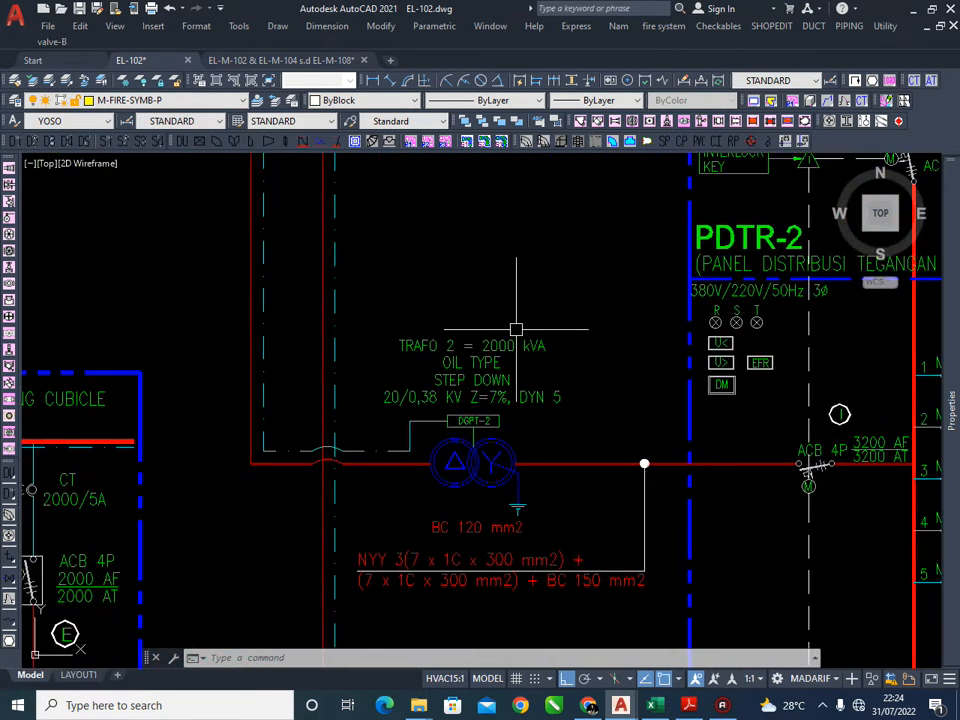
middle_drag(569, 335, 564, 297)
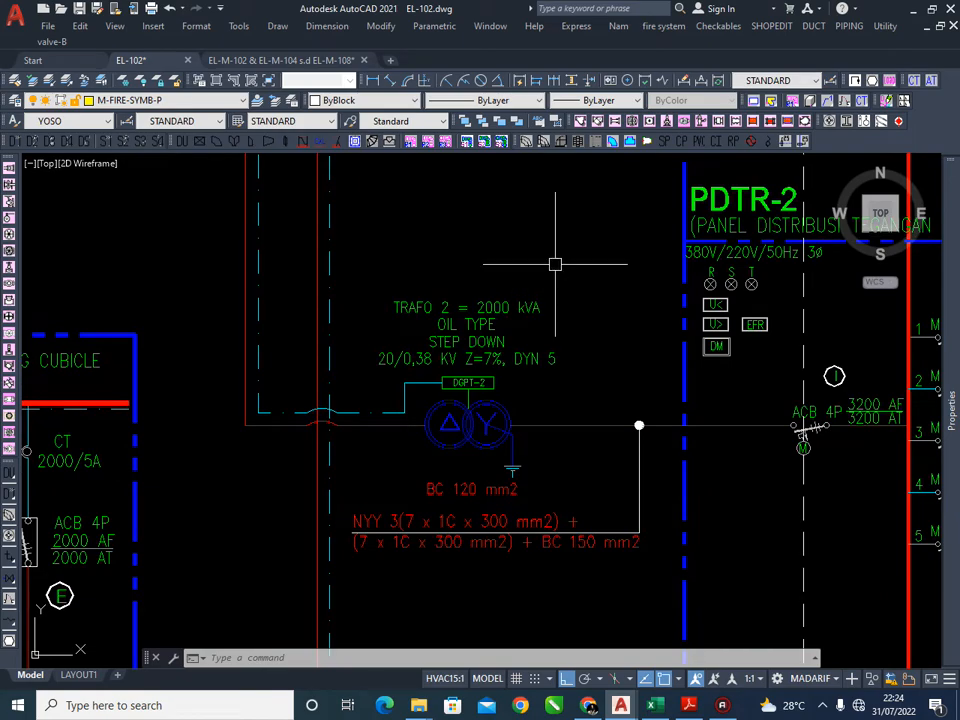
scroll(562, 302, up, 3)
scroll(606, 322, down, 3)
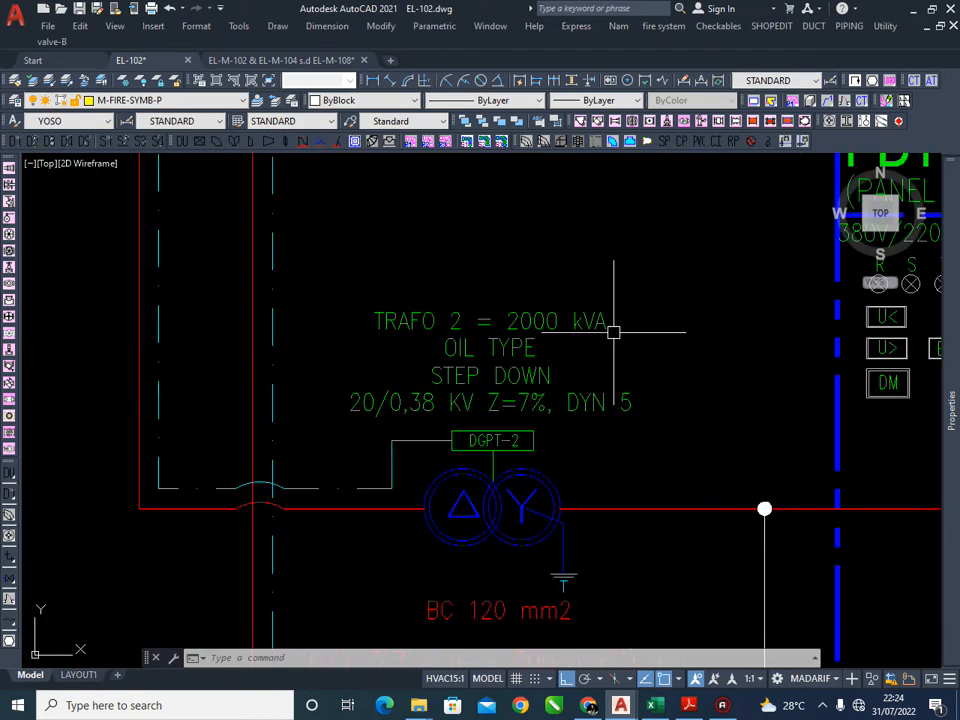
Examine the Trafo 1 transformer specification beside panel PDTR-1
scroll(652, 343, down, 4)
middle_drag(620, 375, 576, 429)
mouse_move(587, 336)
middle_down()
mouse_move(586, 443)
mouse_move(555, 397)
middle_up()
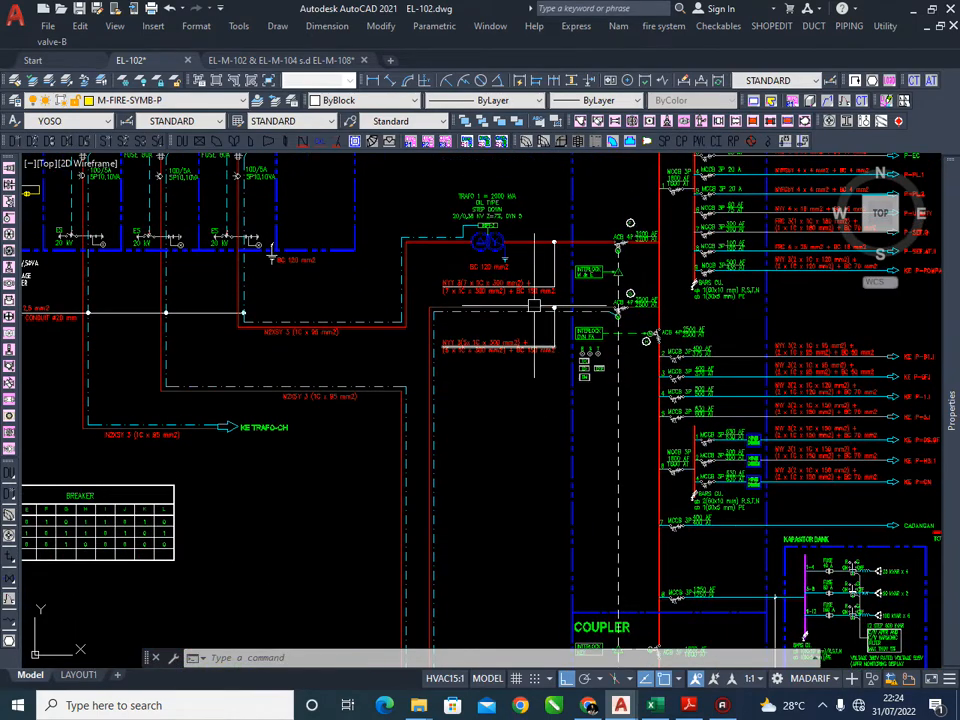
middle_drag(500, 236, 497, 296)
scroll(515, 252, up, 2)
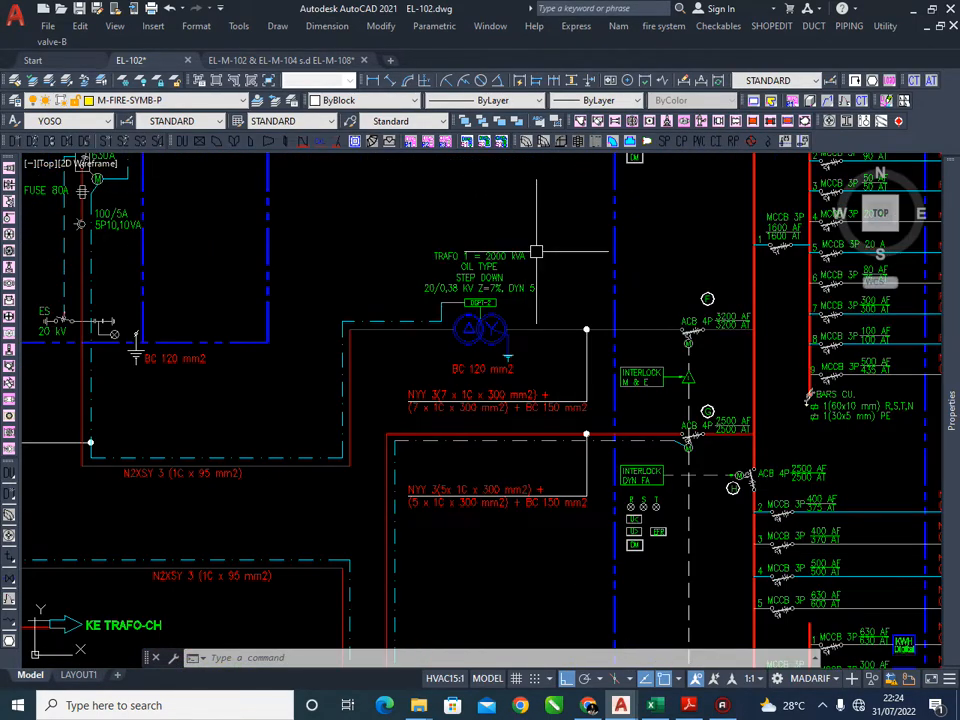
scroll(566, 240, up, 1)
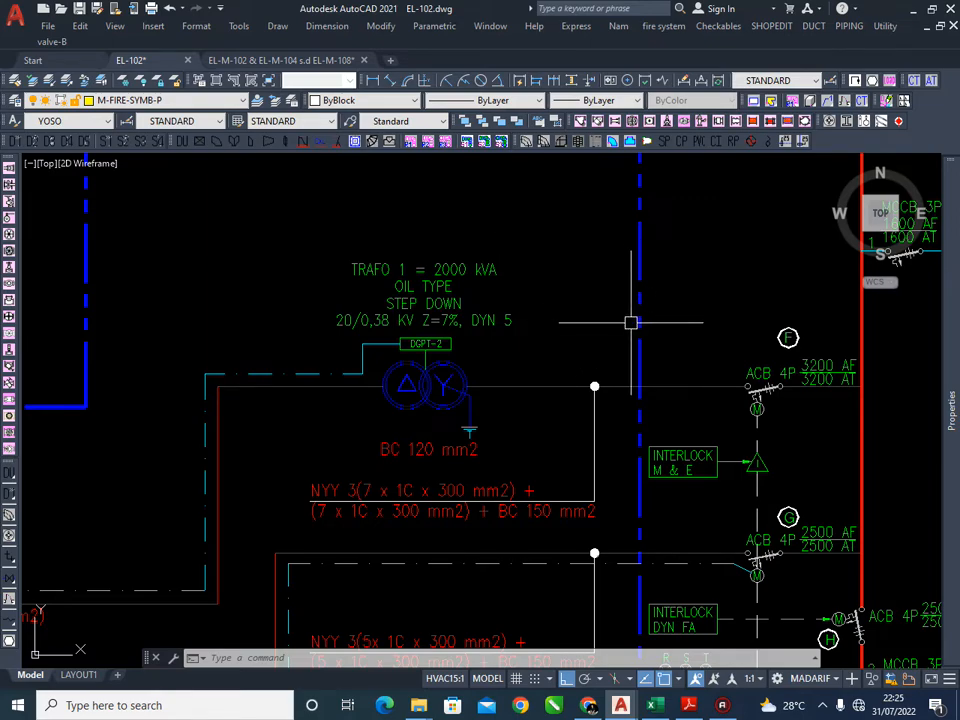
Examine the connection from Trafo 1 to panel PDTR-1, including its feeder cable labels and ACB ratings
scroll(600, 350, down, 5)
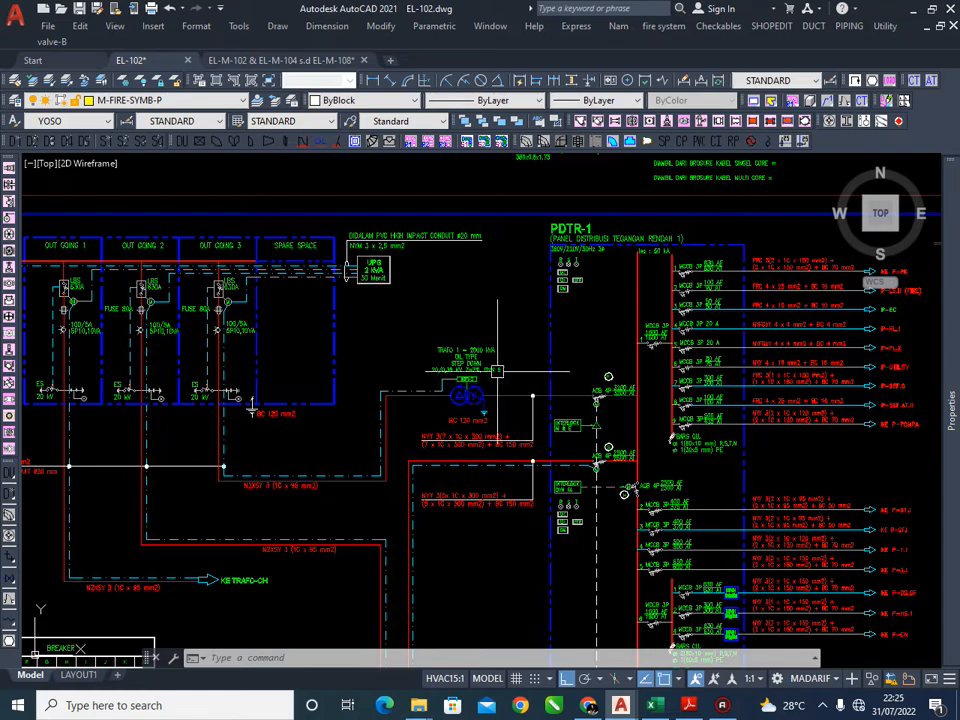
middle_drag(447, 334, 443, 358)
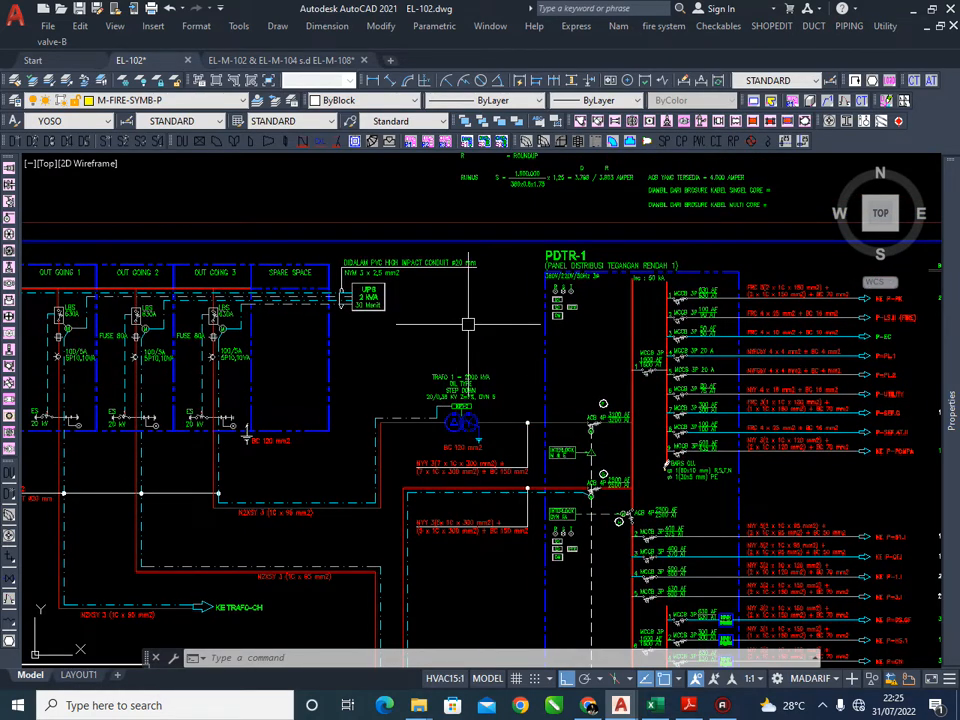
middle_drag(468, 324, 455, 347)
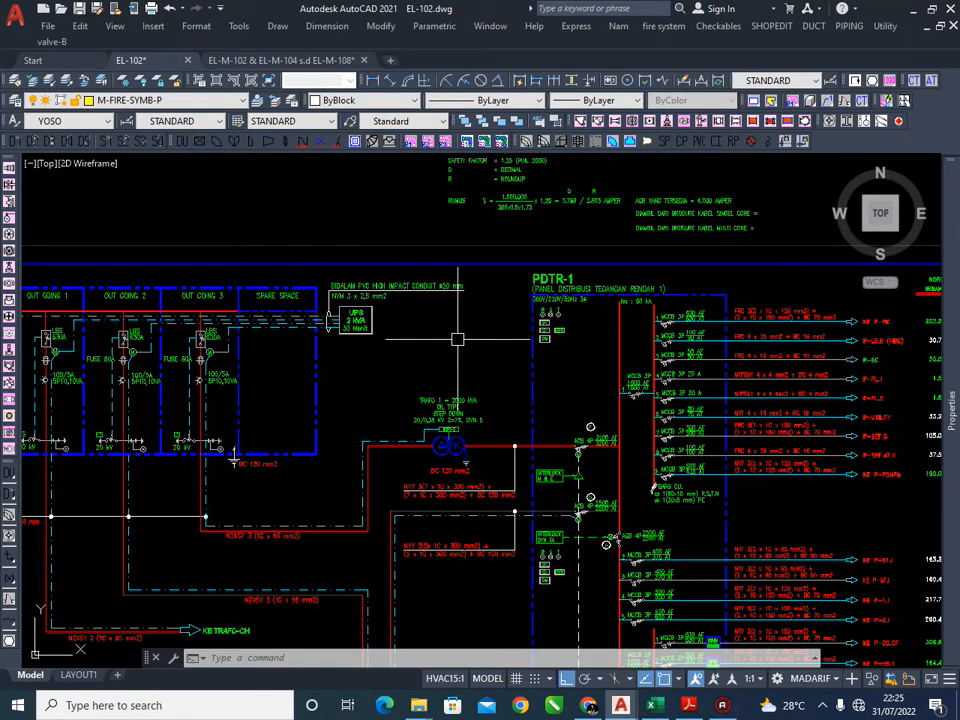
mouse_move(525, 340)
middle_down()
mouse_move(494, 413)
mouse_move(544, 326)
mouse_move(506, 363)
middle_up()
scroll(302, 299, up, 1)
middle_drag(371, 452, 461, 224)
scroll(455, 205, down, 1)
scroll(443, 468, up, 2)
mouse_move(468, 488)
middle_down()
mouse_move(459, 427)
mouse_move(489, 333)
mouse_move(495, 350)
middle_up()
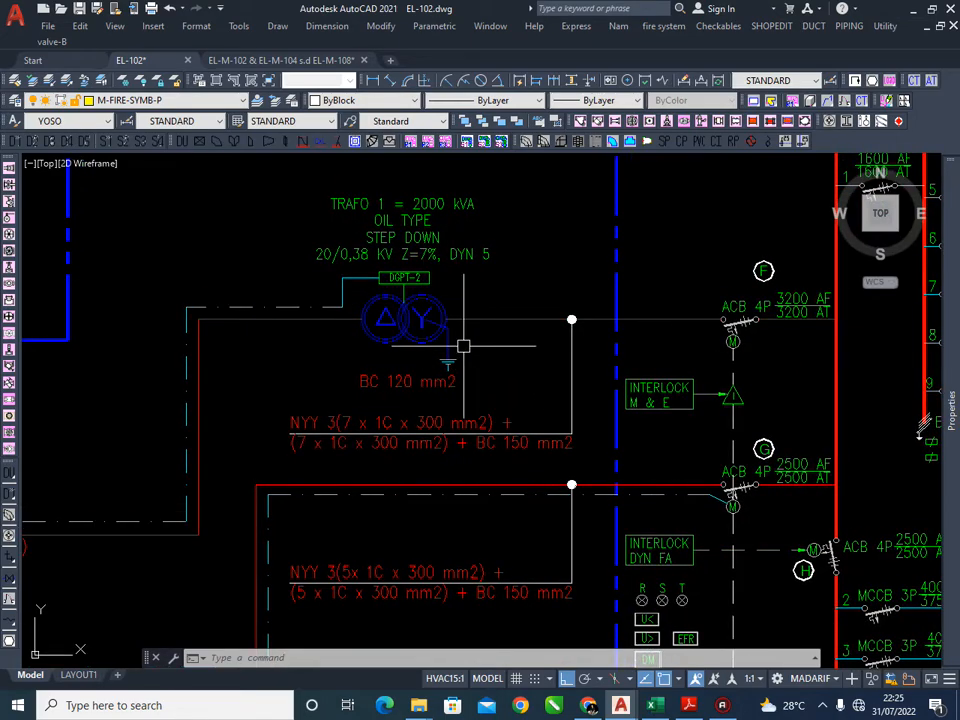
Examine the NYY feeder cable label below Trafo 2 on its line to panel PDTR-2
scroll(452, 360, down, 10)
scroll(438, 366, up, 10)
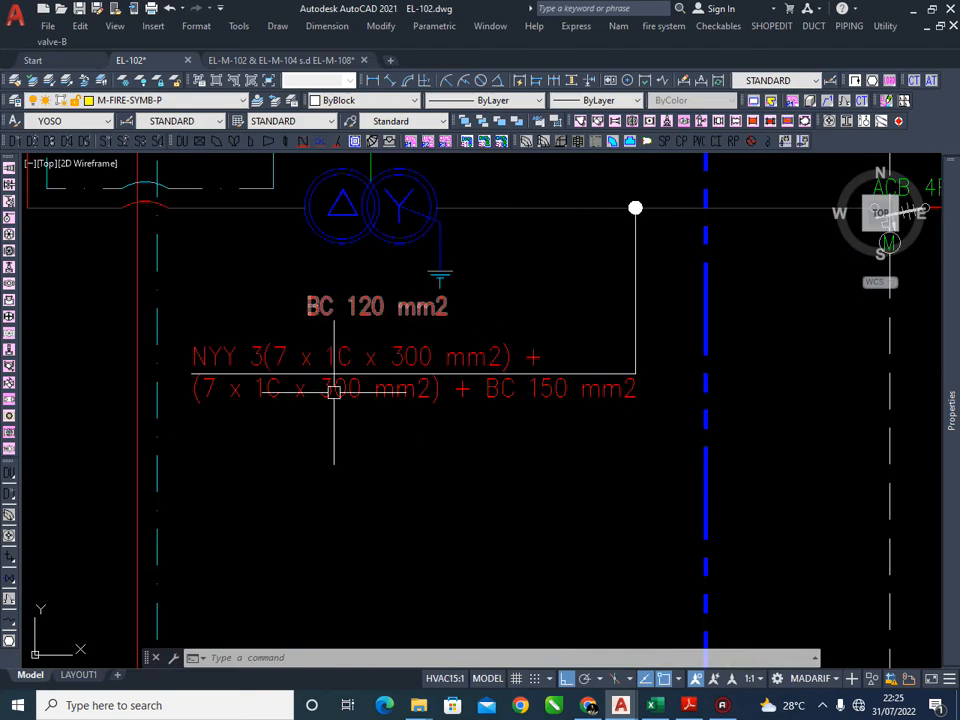
mouse_move(429, 371)
middle_down()
mouse_move(434, 383)
mouse_move(478, 379)
mouse_move(492, 402)
middle_up()
scroll(440, 386, down, 4)
scroll(482, 414, up, 2)
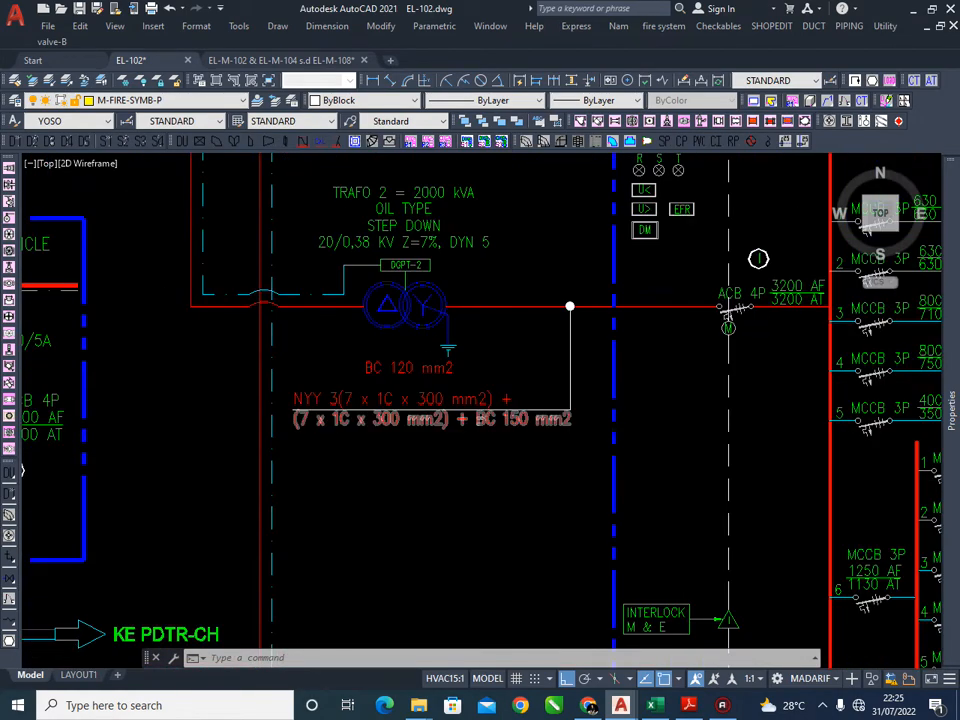
scroll(490, 413, up, 2)
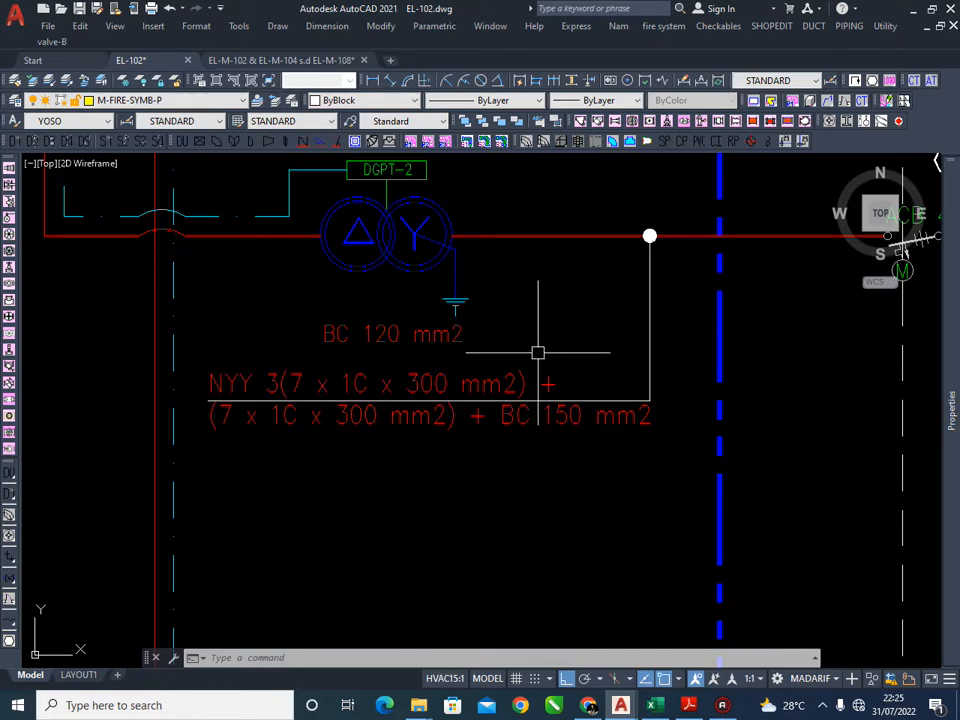
scroll(540, 347, down, 2)
middle_drag(548, 343, 541, 381)
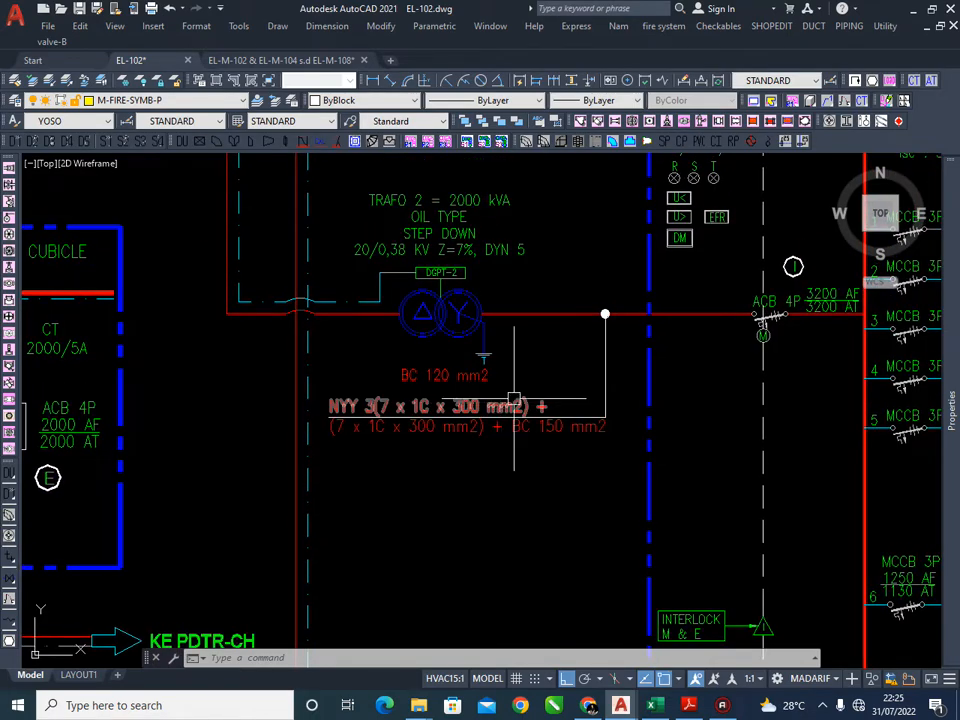
Read the Trafo 1 rating and its kVA-to-watt conversion in the calculation notes above the diagram
scroll(555, 359, down, 3)
middle_drag(523, 330, 456, 463)
middle_drag(444, 356, 453, 472)
scroll(525, 318, up, 1)
scroll(530, 324, up, 1)
middle_drag(503, 262, 501, 396)
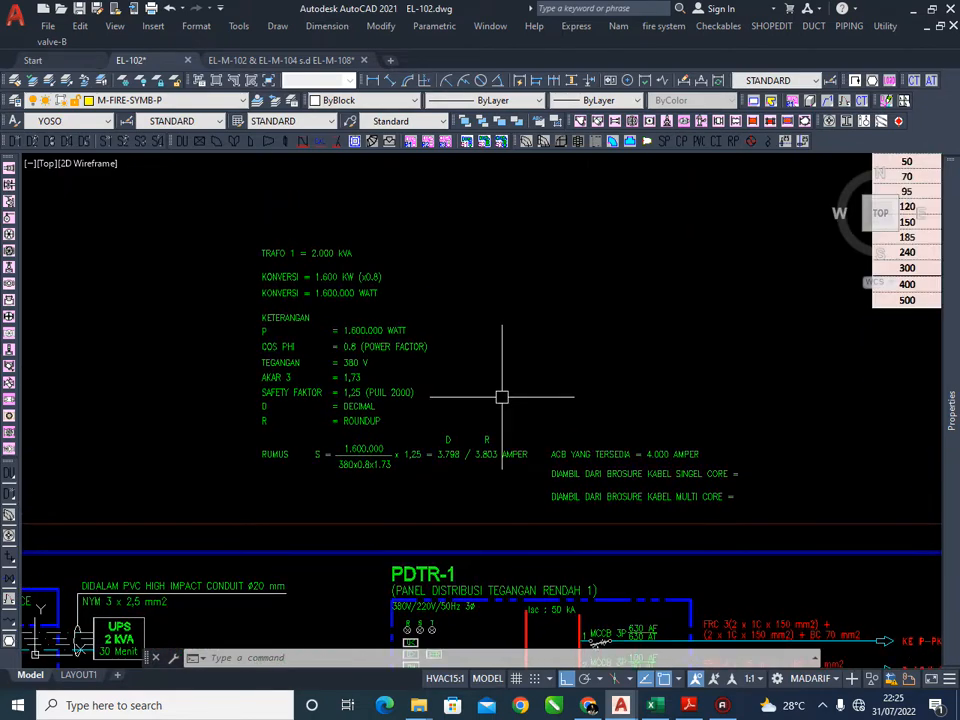
scroll(501, 396, down, 1)
scroll(389, 296, up, 2)
scroll(356, 339, up, 1)
middle_drag(438, 355, 401, 321)
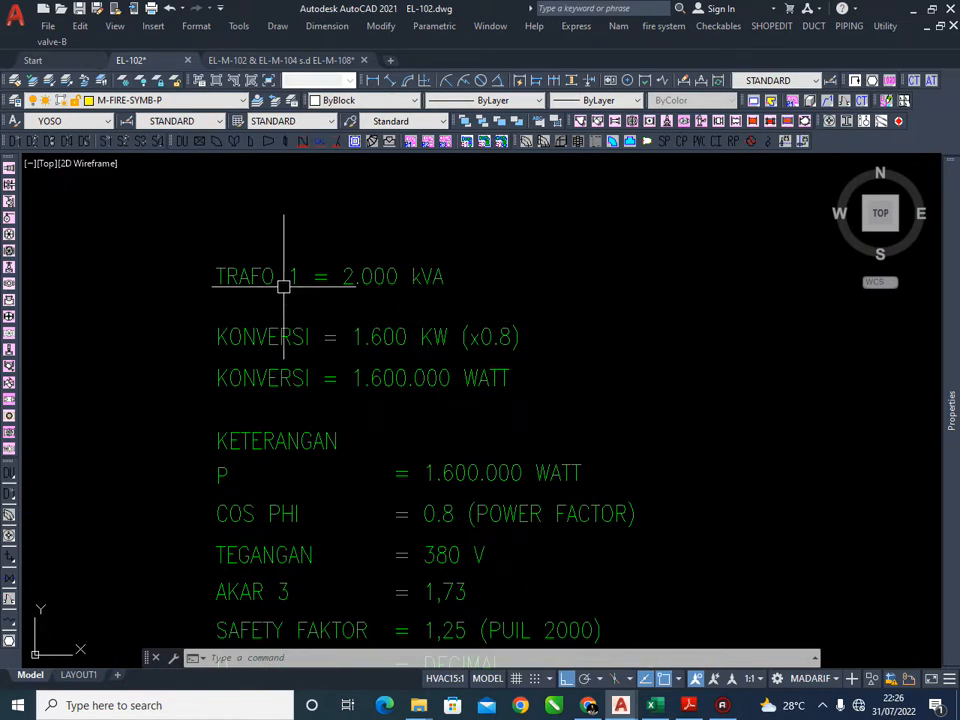
middle_drag(309, 302, 344, 299)
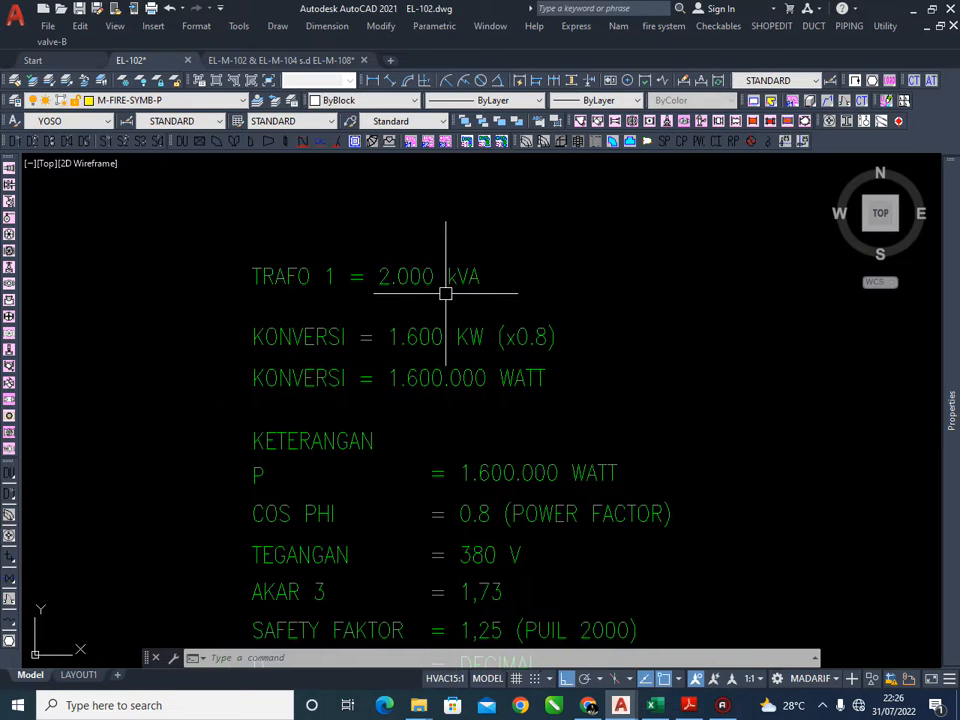
mouse_move(514, 277)
middle_down()
mouse_move(617, 281)
mouse_move(514, 291)
middle_up()
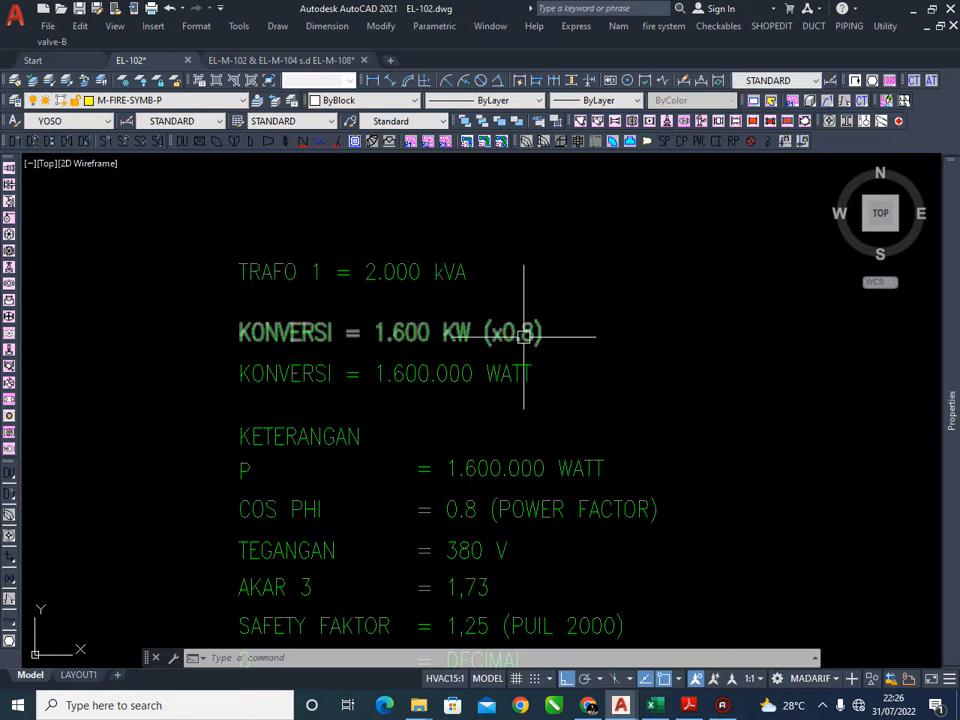
middle_drag(547, 355, 543, 337)
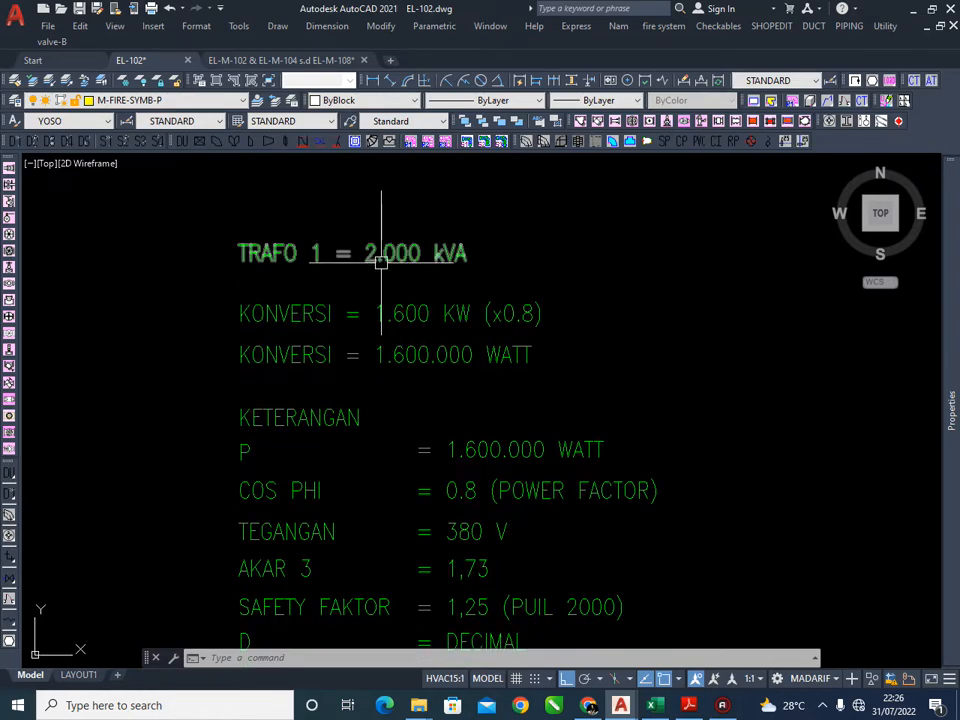
middle_drag(476, 334, 455, 313)
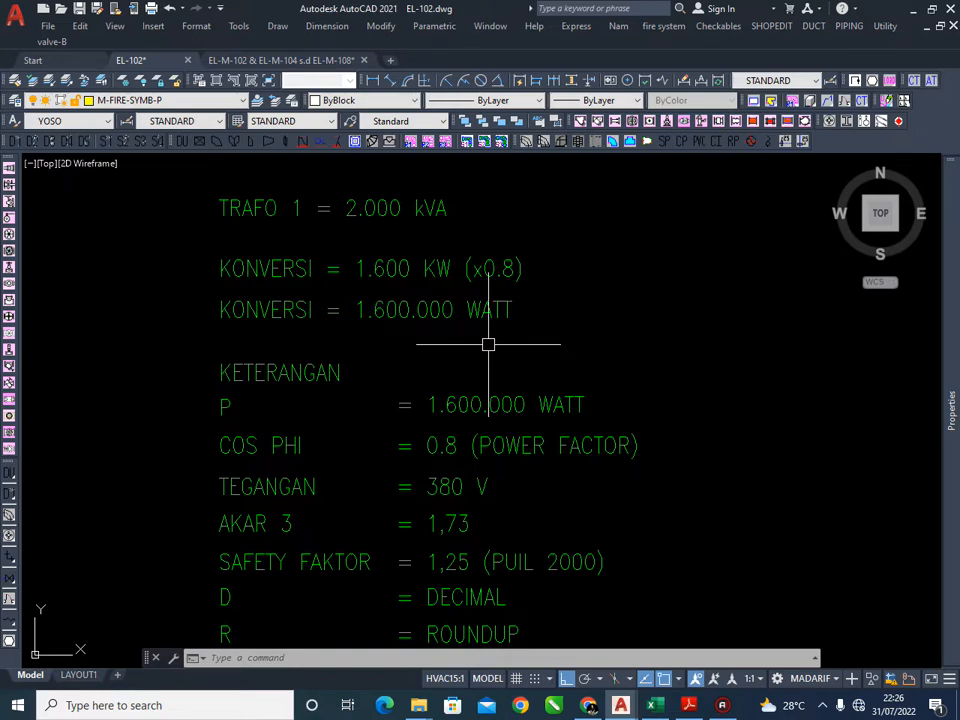
Read the KETERANGAN parameter list, from power P to ROUNDUP, and the RUMUS current formula below it
middle_drag(497, 405, 484, 324)
middle_drag(455, 406, 458, 352)
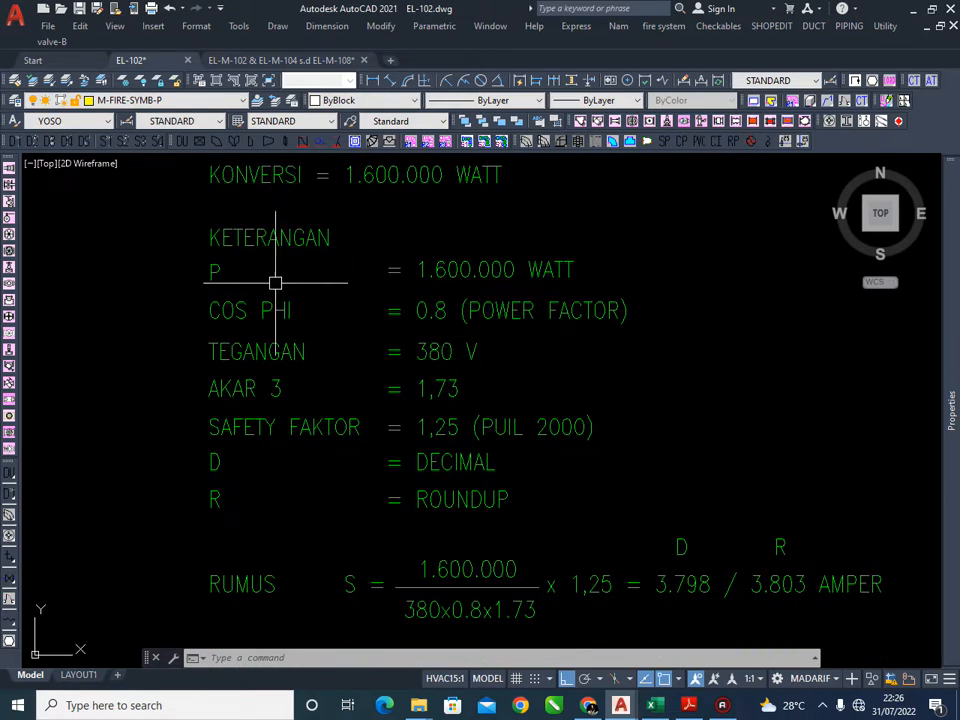
middle_drag(413, 269, 406, 275)
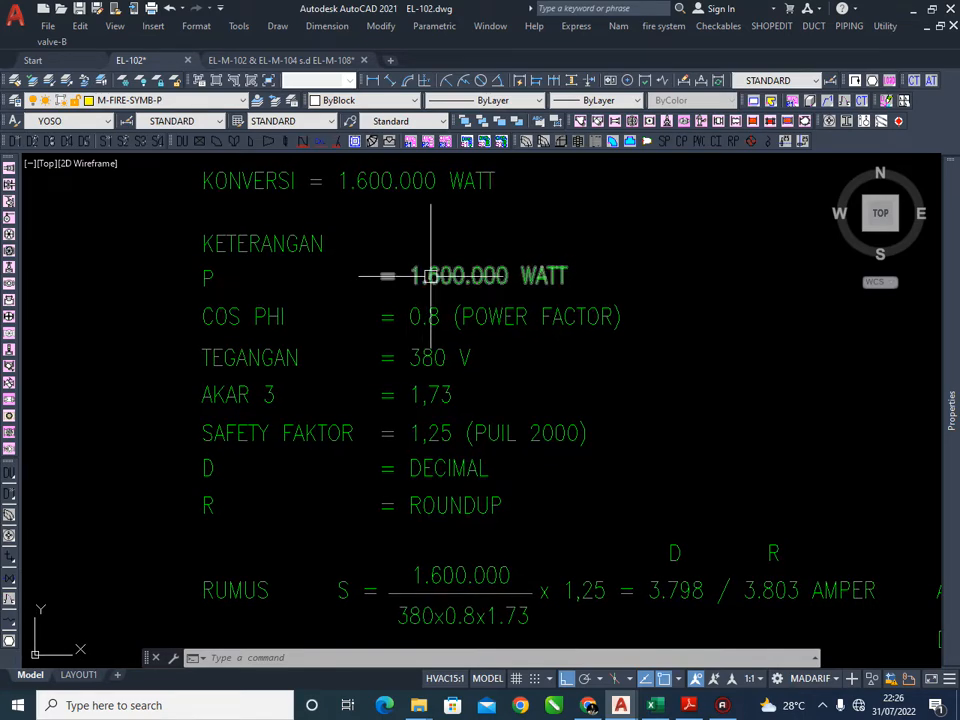
middle_drag(462, 291, 455, 291)
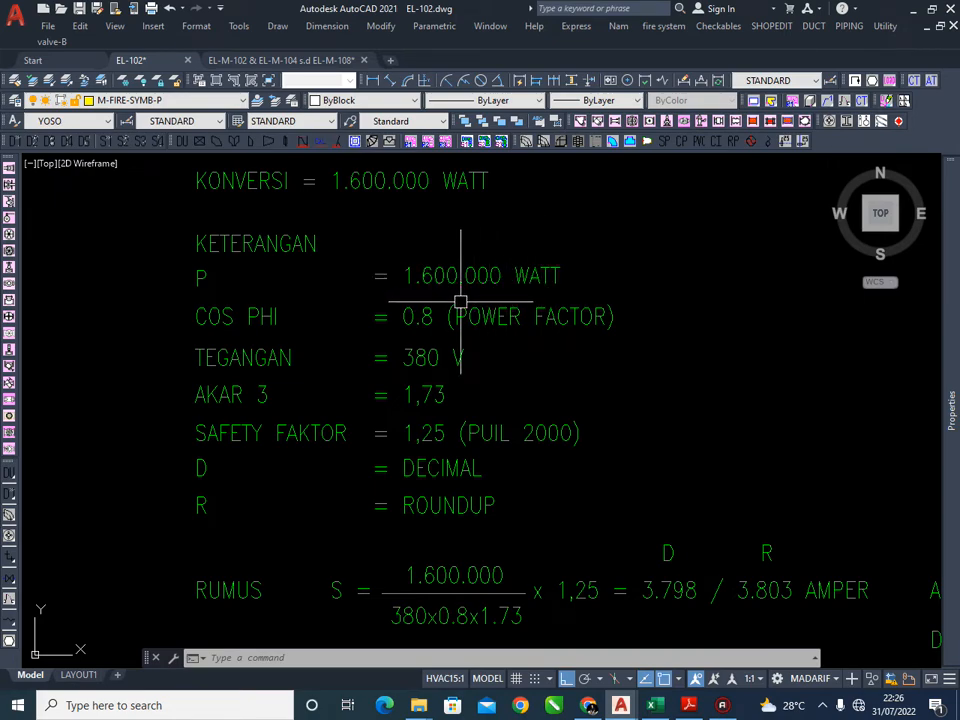
middle_drag(278, 323, 276, 299)
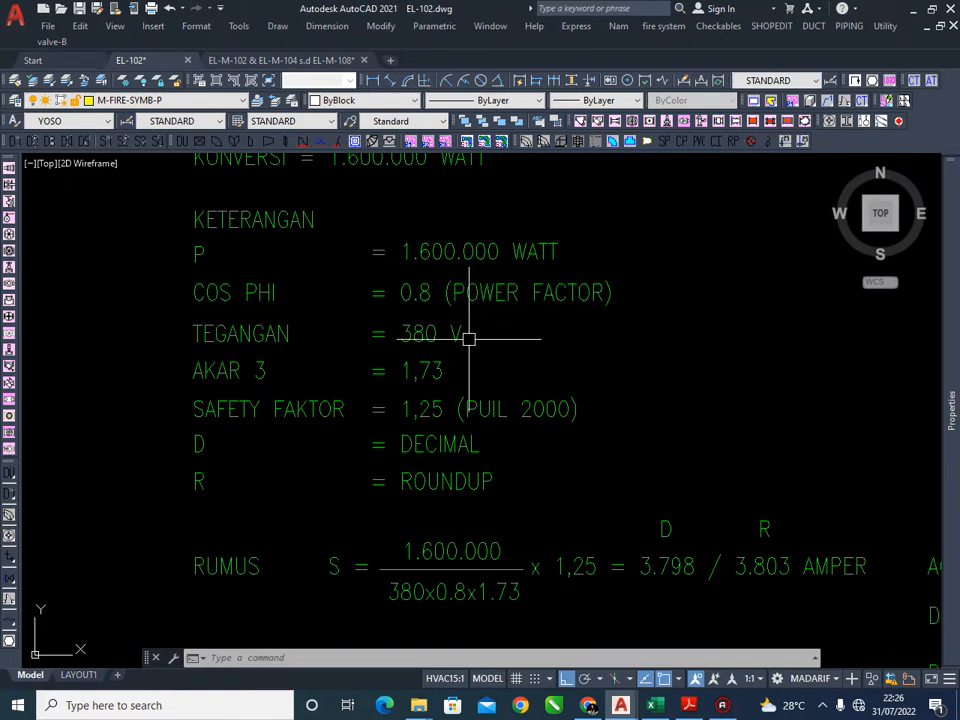
middle_drag(424, 382, 418, 360)
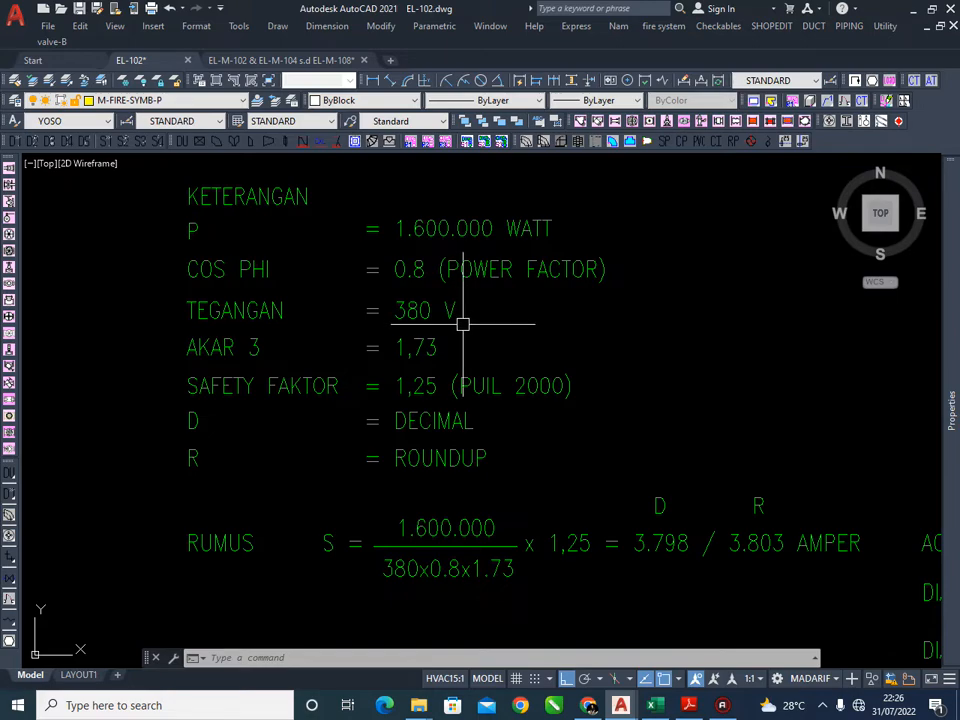
middle_drag(259, 417, 260, 416)
middle_drag(360, 378, 346, 358)
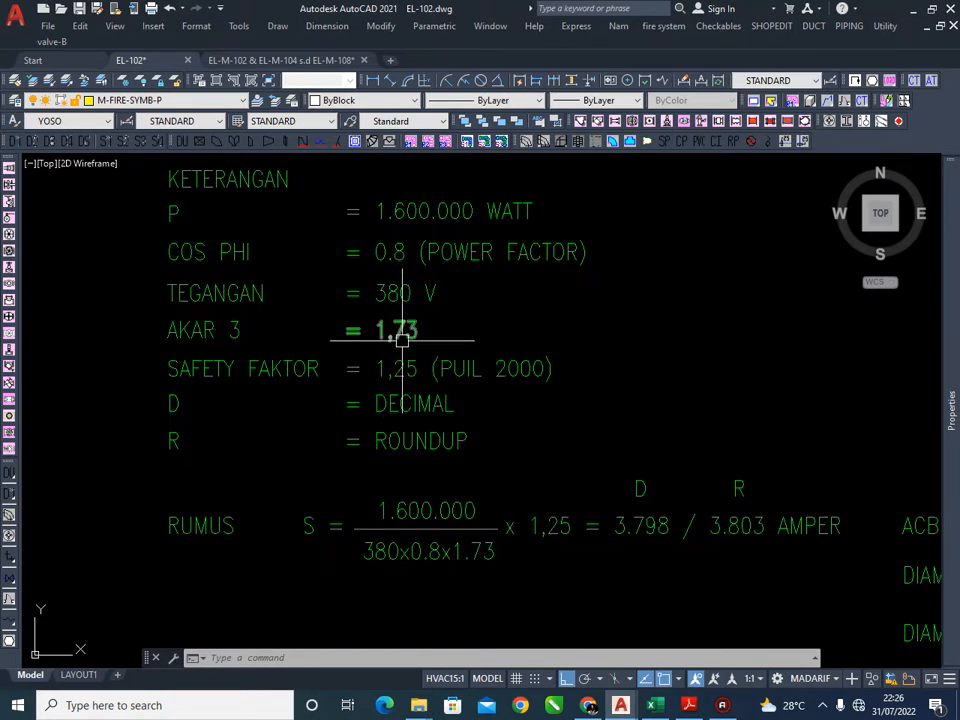
middle_drag(193, 418, 195, 396)
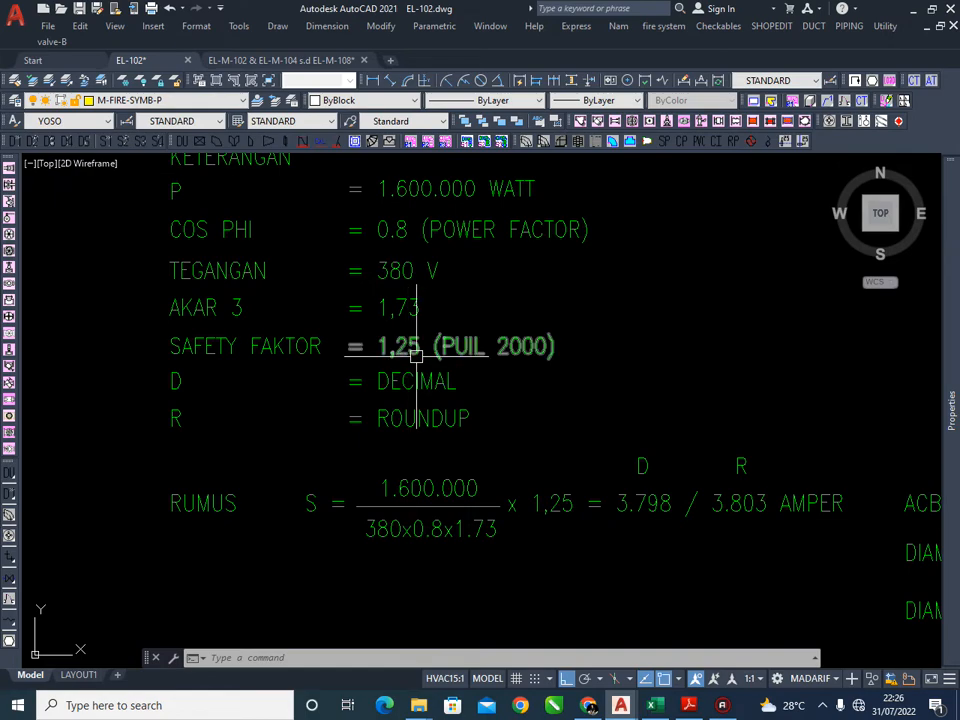
middle_drag(324, 388, 326, 360)
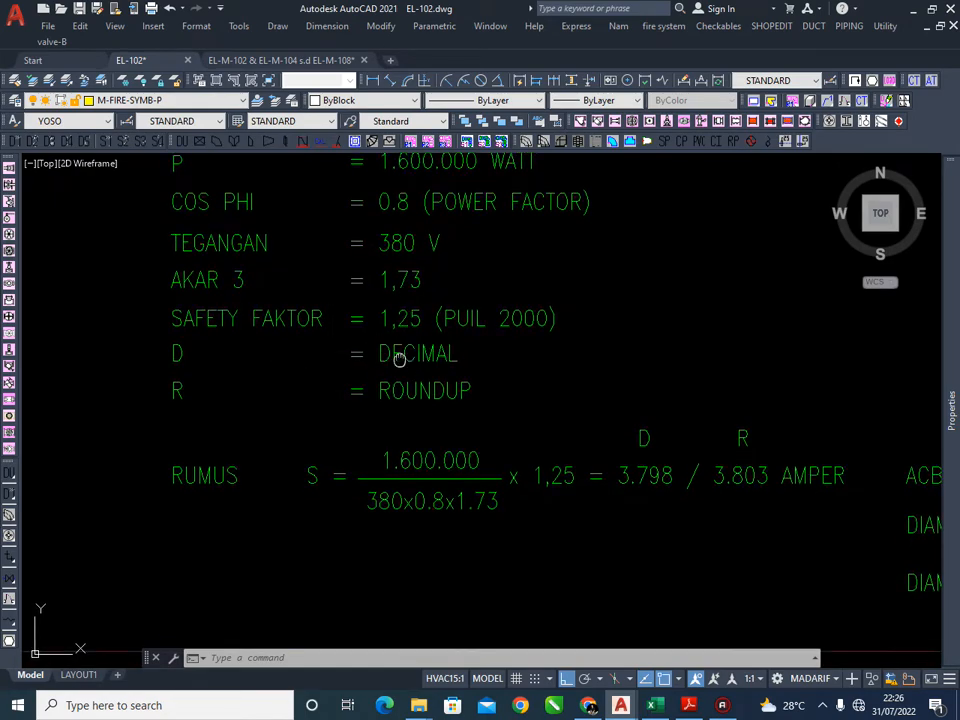
middle_drag(396, 360, 366, 347)
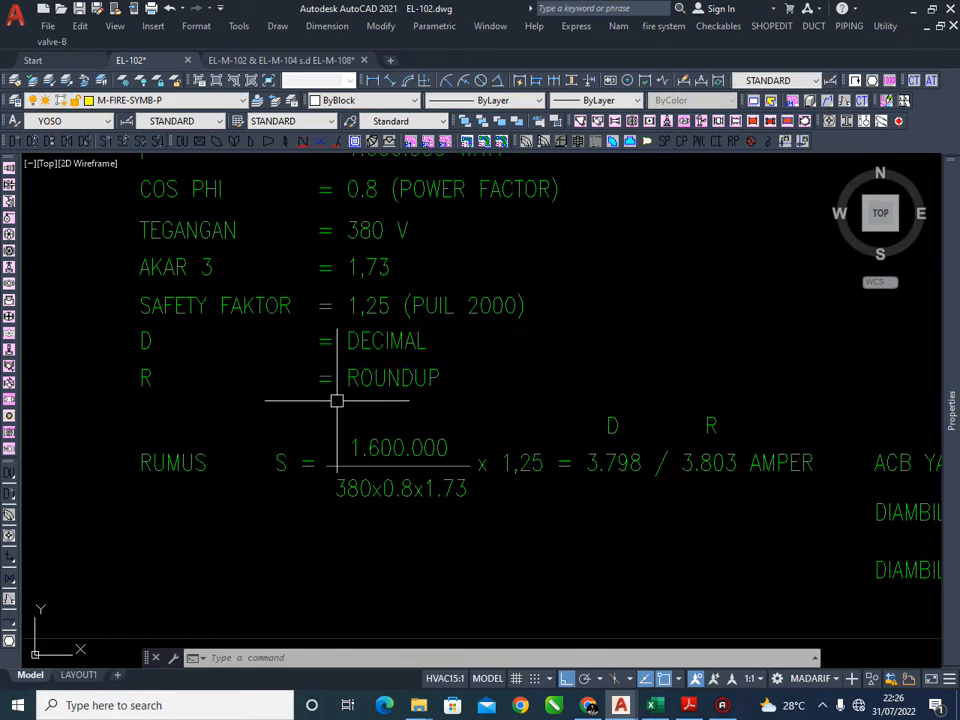
Examine the RUMUS current formula, matching its 380x0.8x1.73 denominator and 1,25 factor against the KETERANGAN parameters
middle_drag(484, 446, 502, 395)
middle_drag(413, 406, 377, 439)
scroll(395, 430, up, 2)
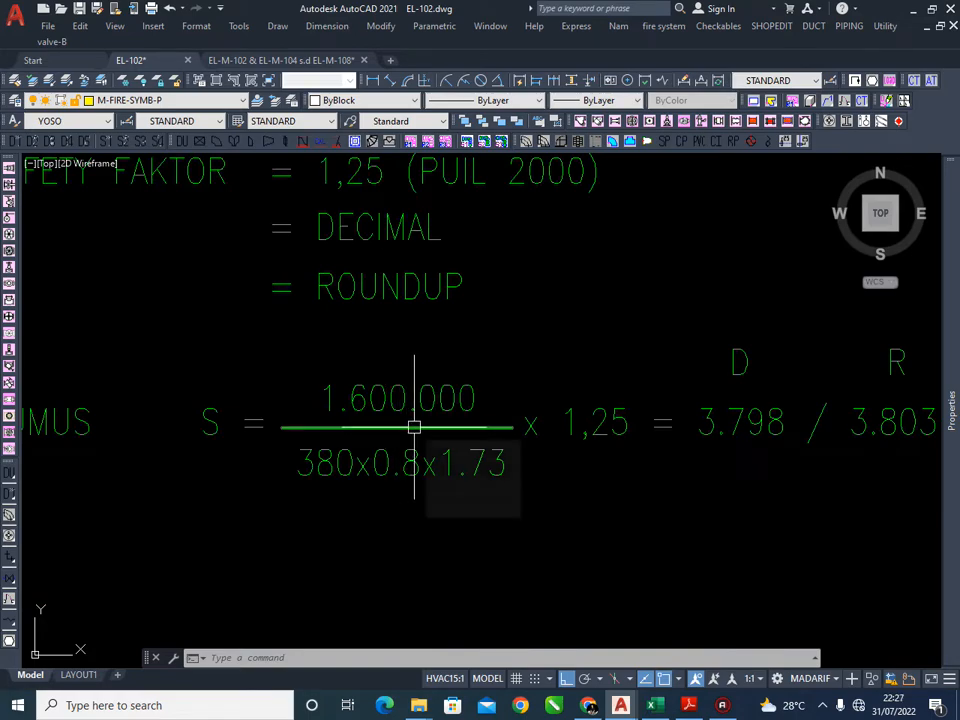
middle_drag(484, 403, 476, 408)
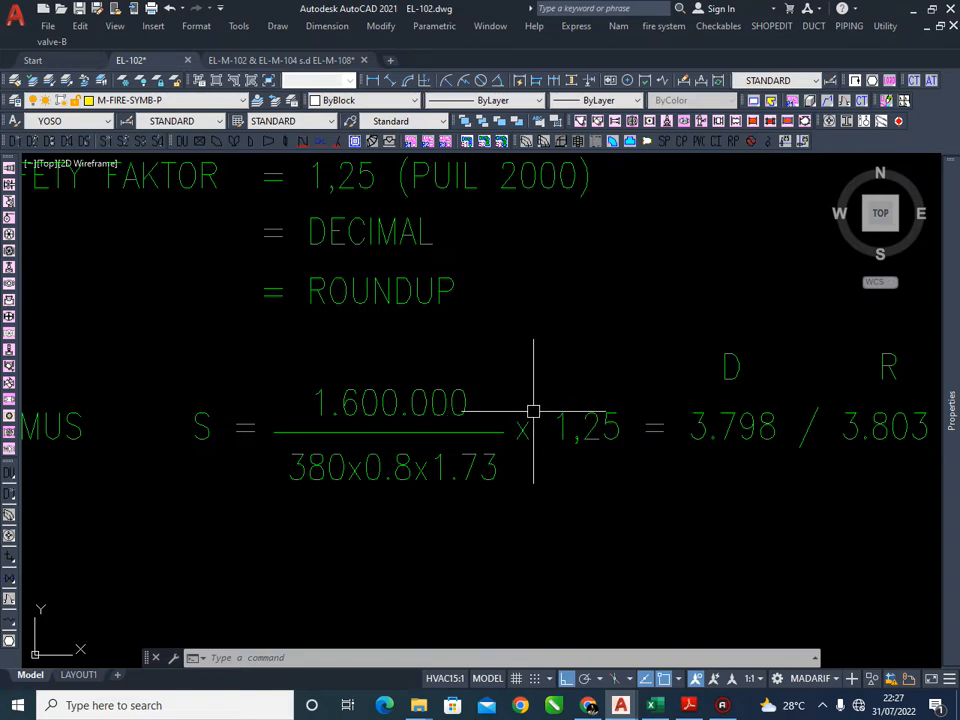
middle_drag(493, 397, 476, 402)
mouse_move(407, 403)
middle_down()
mouse_move(424, 388)
mouse_move(413, 389)
middle_up()
scroll(360, 440, down, 3)
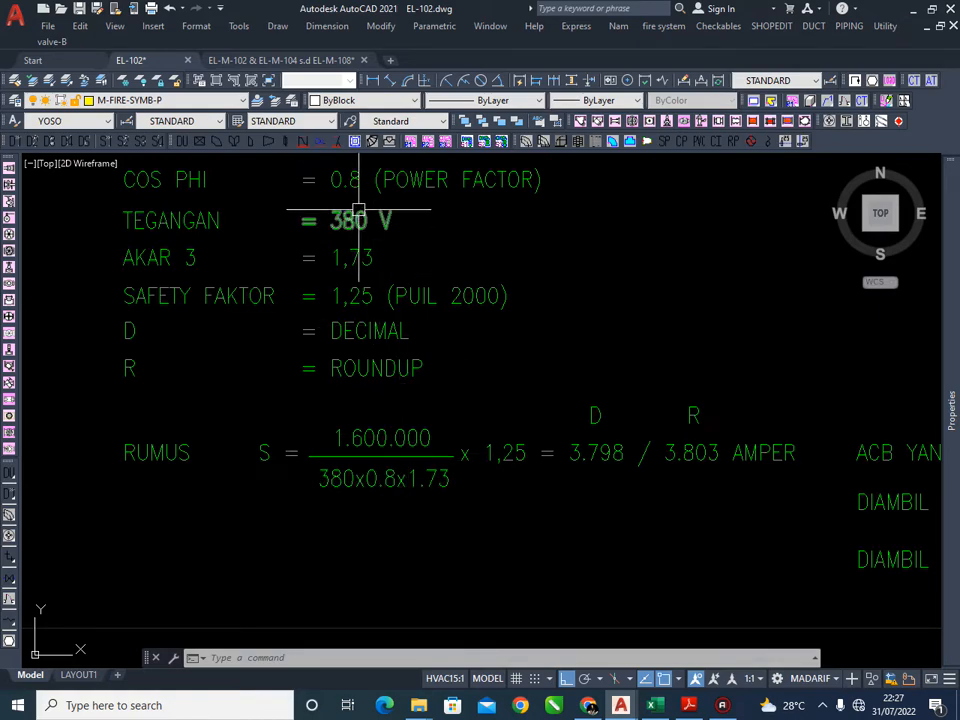
middle_drag(357, 211, 367, 214)
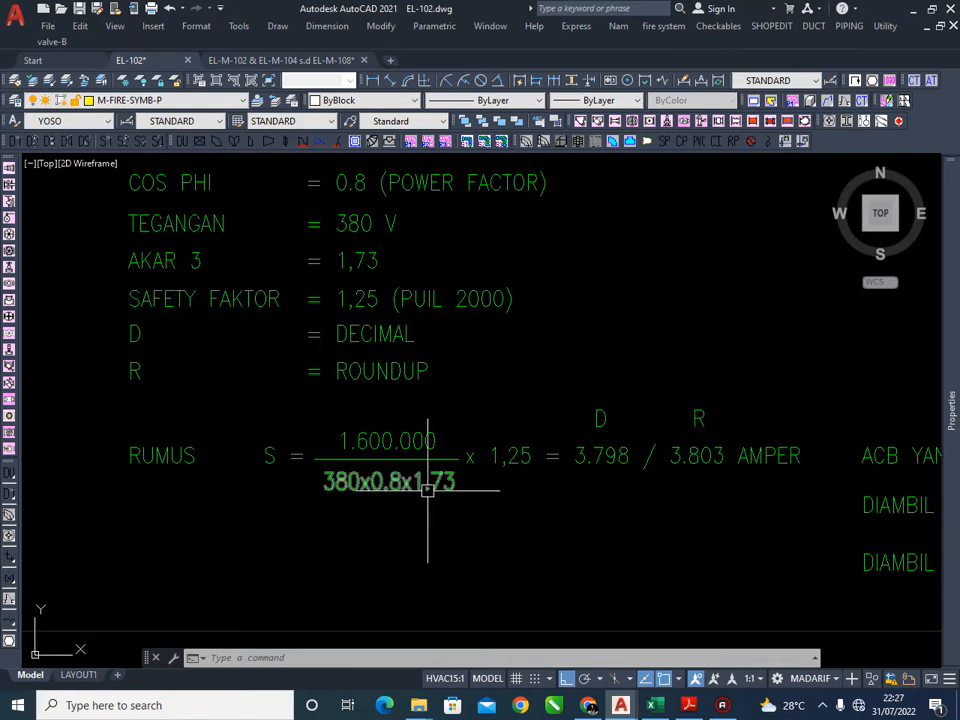
scroll(428, 498, up, 2)
scroll(480, 484, down, 2)
middle_drag(480, 484, 436, 481)
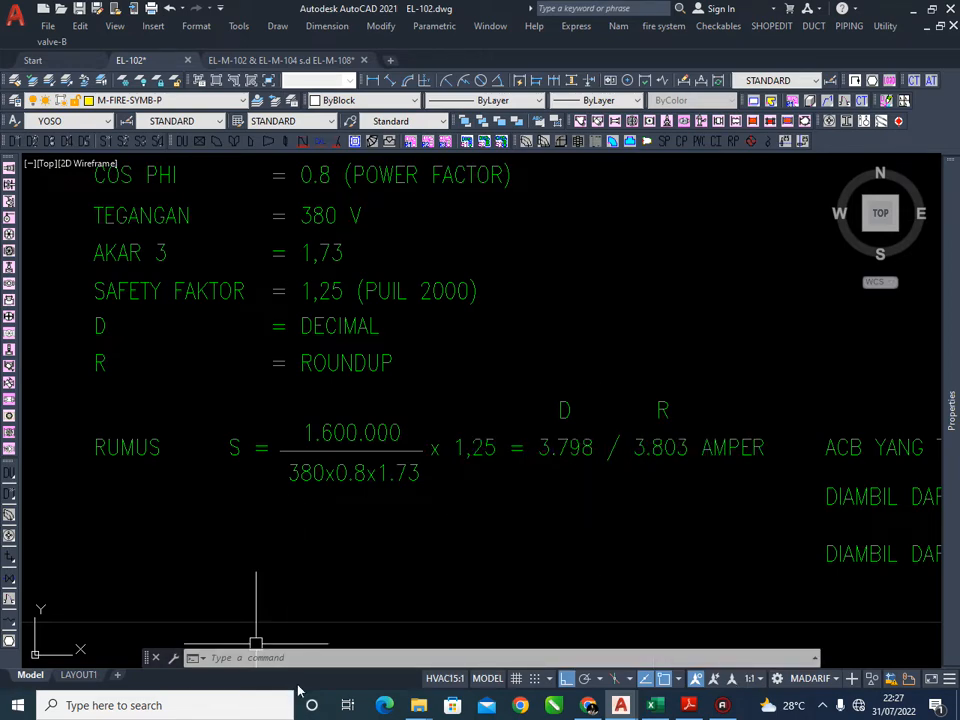
Open Calculator and place it where the whole RUMUS fraction stays readable beside it
click(180, 703)
key(Escape)
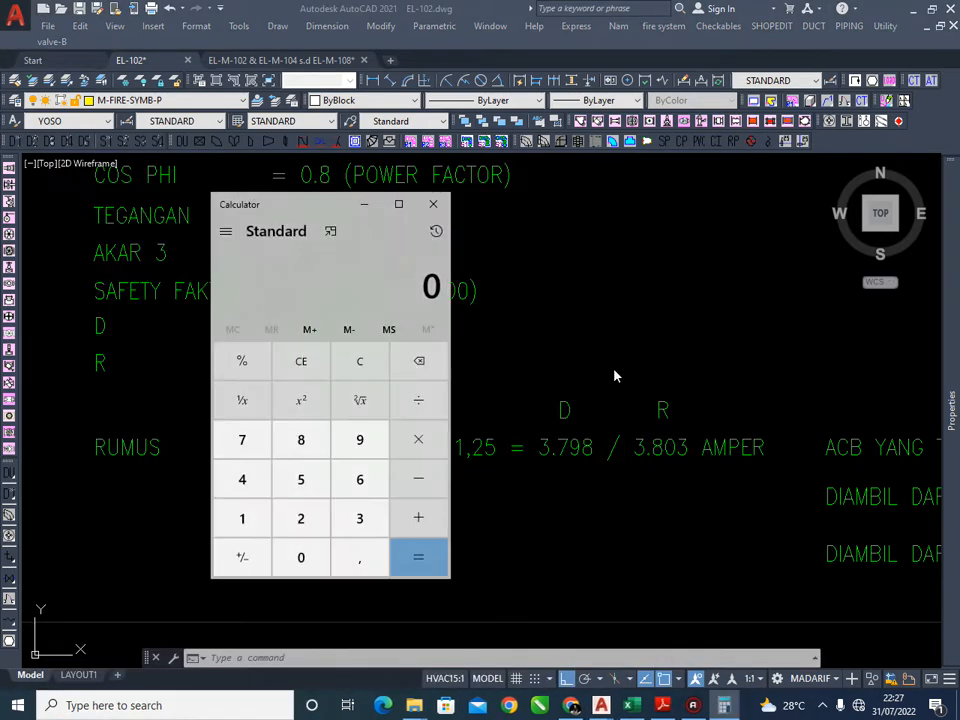
drag(289, 218, 621, 182)
text(16)
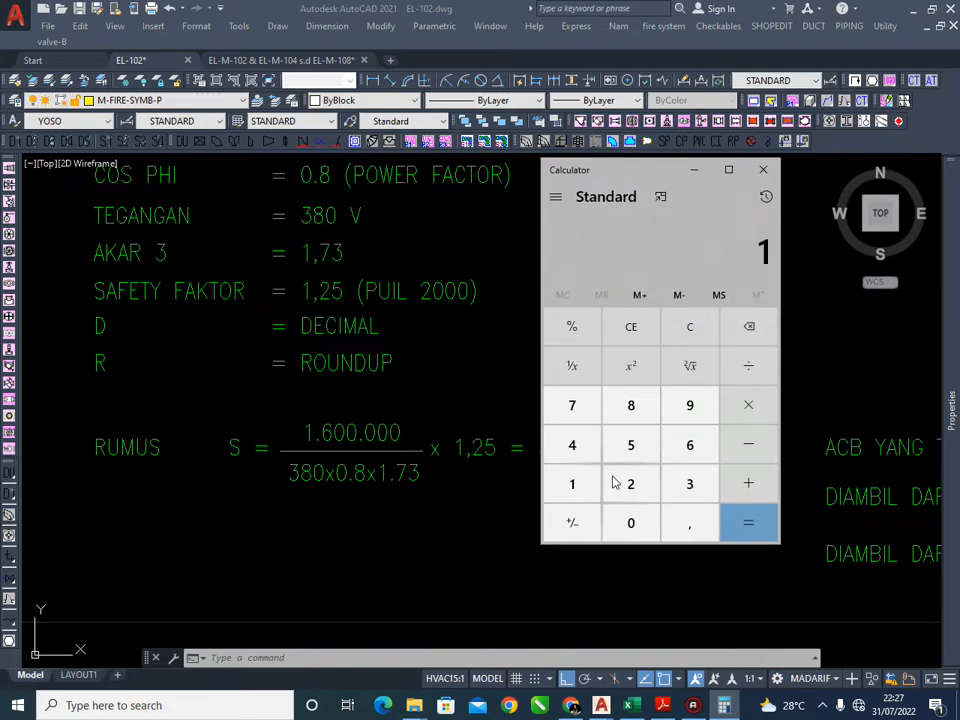
click(649, 525)
click(649, 525)
click(649, 525)
click(649, 525)
click(649, 528)
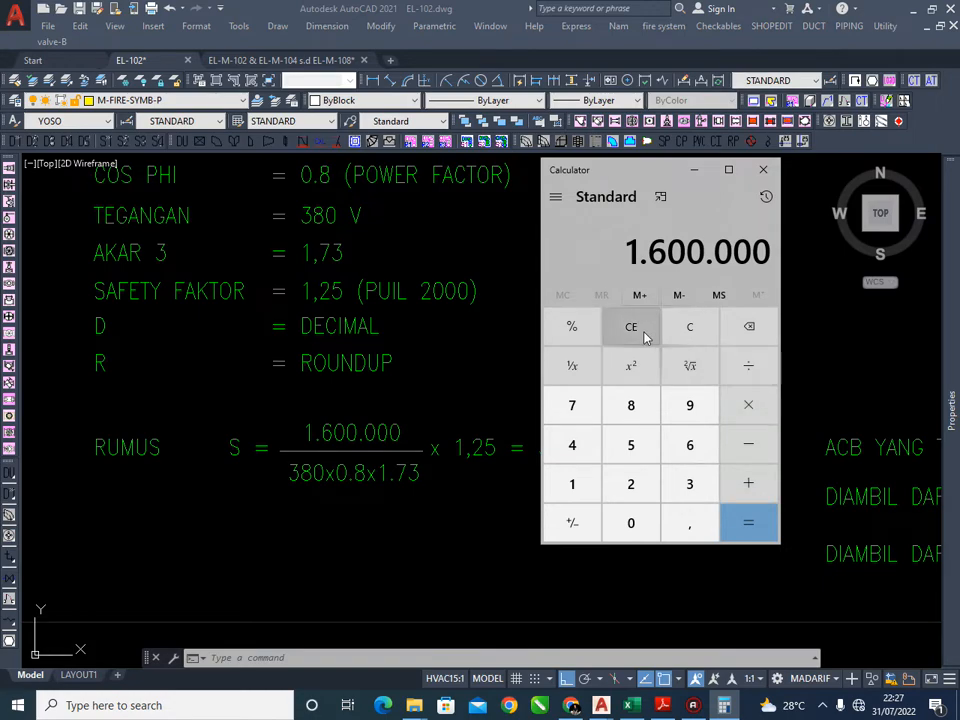
click(645, 337)
Calculate the formula's denominator by multiplying 380 by 0,8 and by 1,73
click(680, 500)
click(630, 411)
click(626, 522)
click(745, 407)
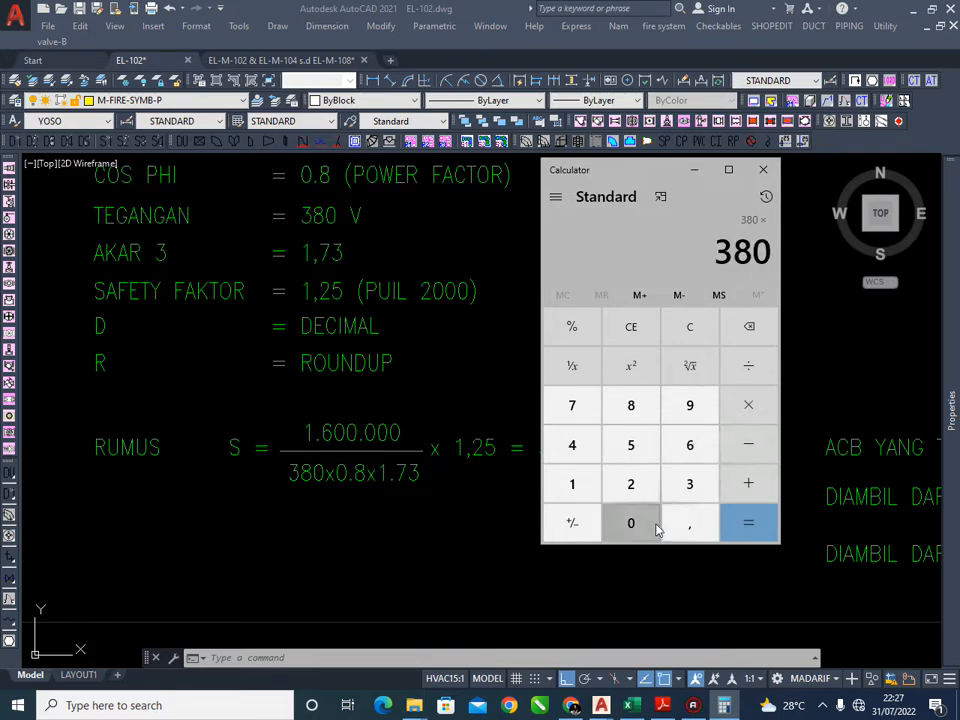
click(657, 528)
click(687, 527)
click(637, 415)
click(735, 410)
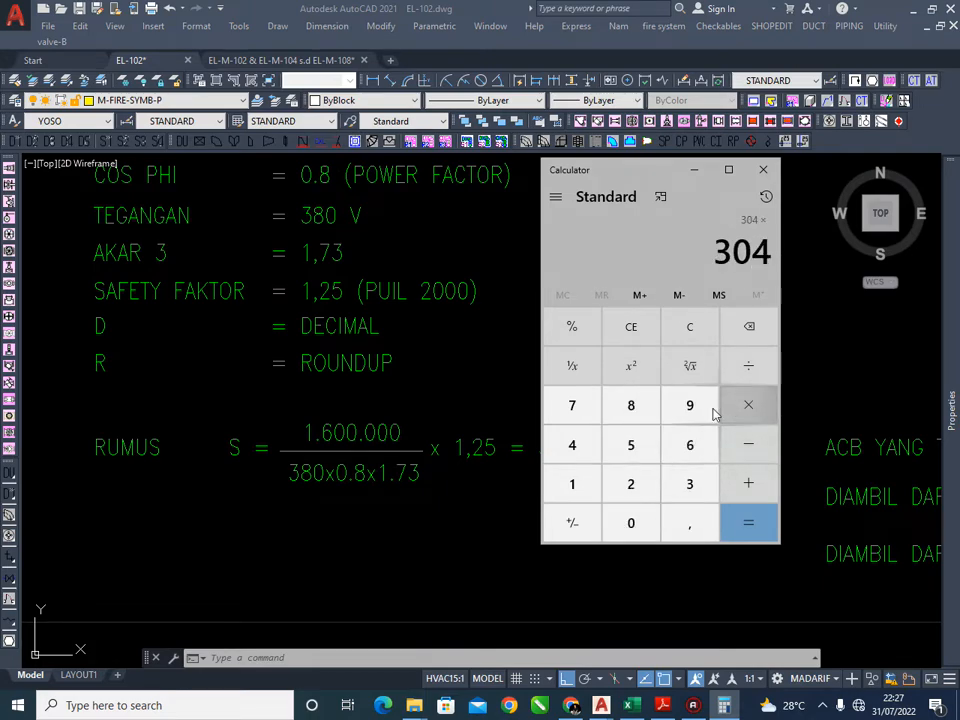
click(576, 482)
click(675, 518)
click(582, 418)
click(686, 482)
click(756, 526)
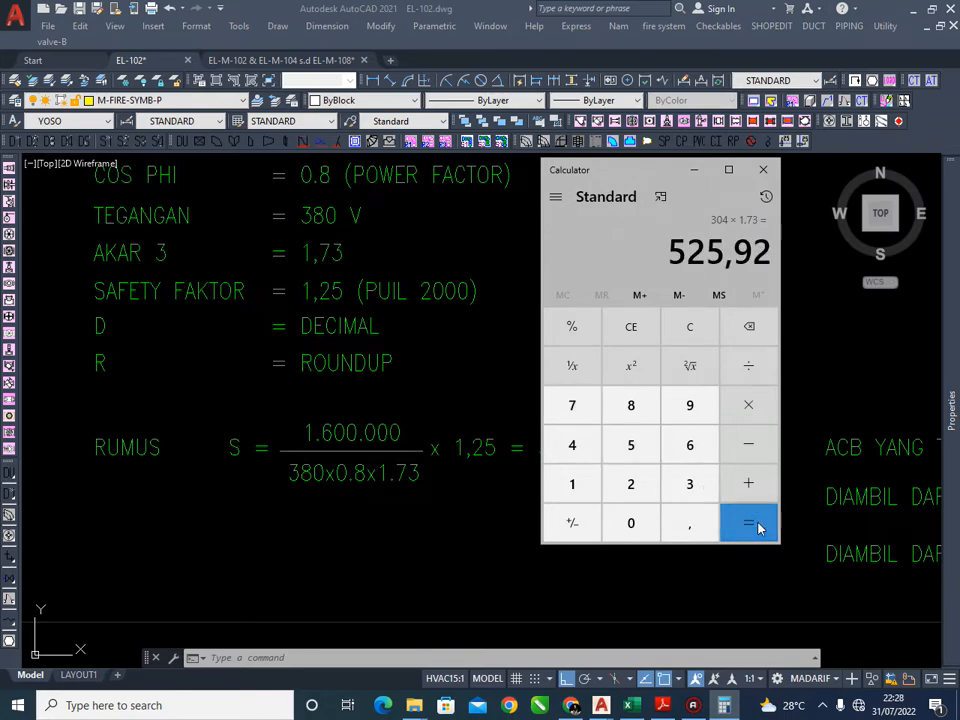
Clear the calculator and divide 1.600.000 by the denominator product 525,92
click(689, 328)
click(574, 482)
click(689, 445)
click(631, 522)
click(631, 522)
click(631, 522)
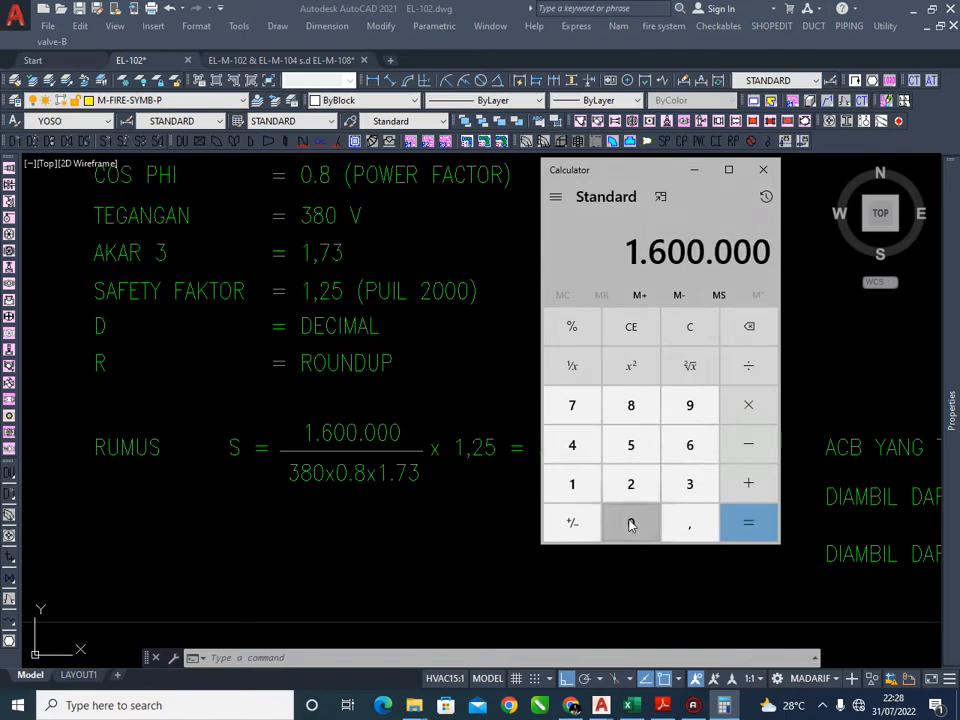
click(763, 366)
click(628, 446)
click(626, 486)
click(631, 445)
click(668, 512)
click(689, 405)
click(631, 484)
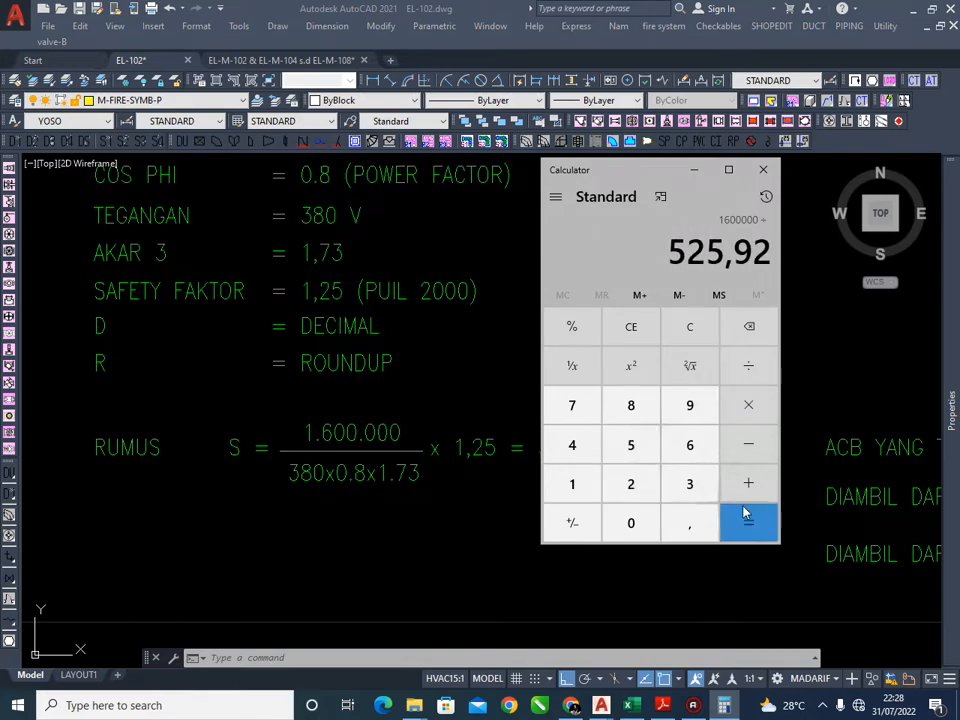
click(748, 522)
mouse_move(610, 200)
mouse_down()
mouse_move(469, 206)
mouse_move(497, 213)
mouse_up()
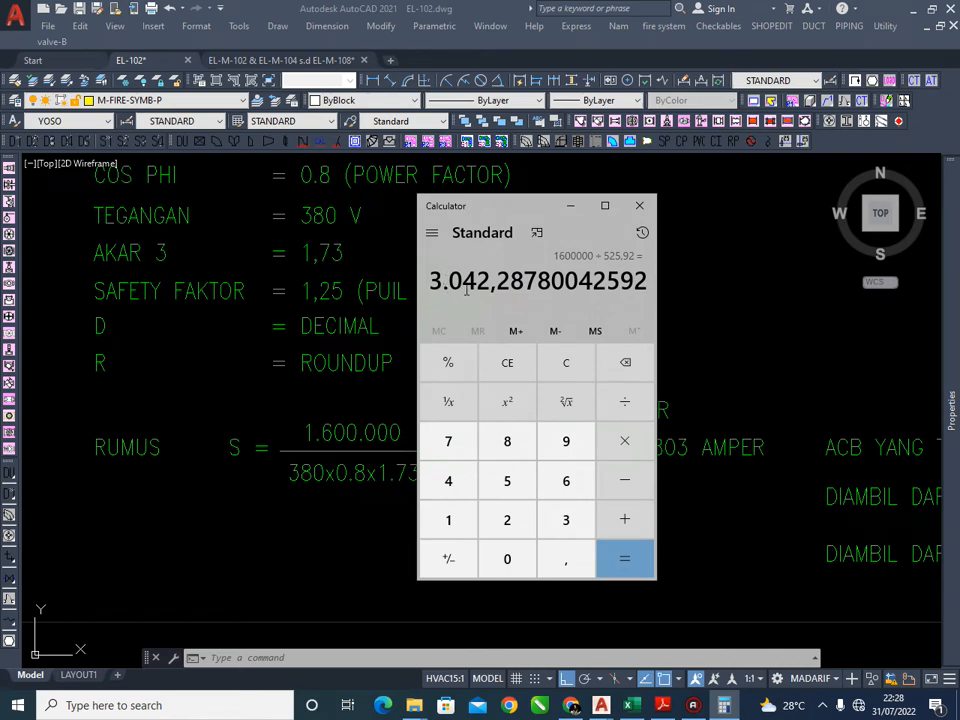
Multiply the quotient by the 1,25 safety factor to get the design current
drag(495, 211, 664, 193)
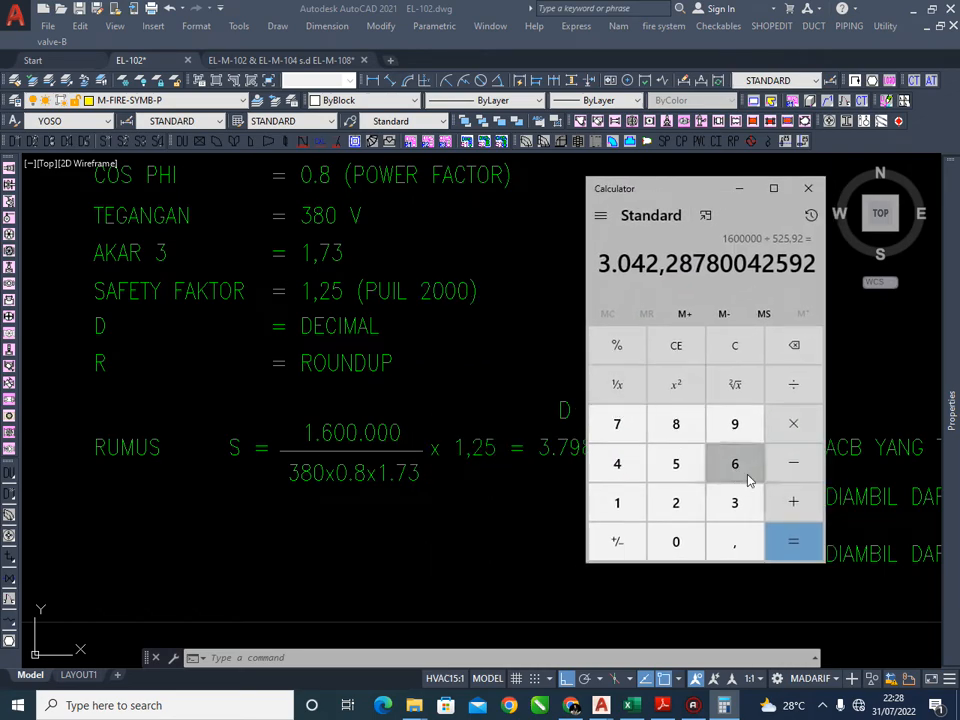
click(794, 424)
click(637, 502)
click(718, 538)
click(677, 503)
click(690, 468)
click(786, 543)
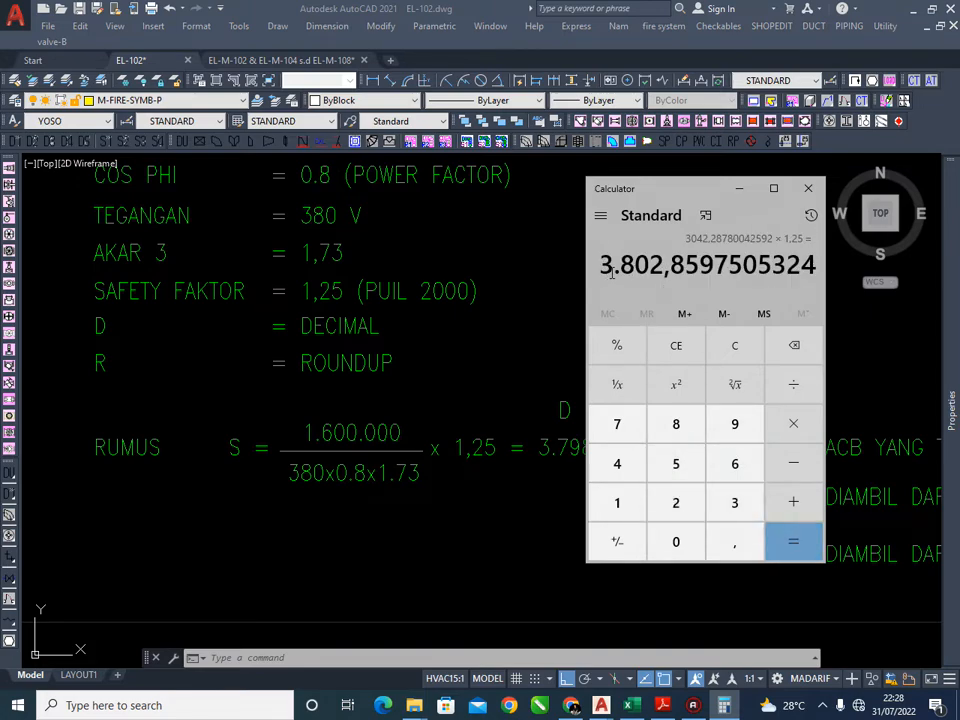
Compare the calculated current with the D and R values in the RUMUS formula, closing Calculator
drag(674, 190, 367, 246)
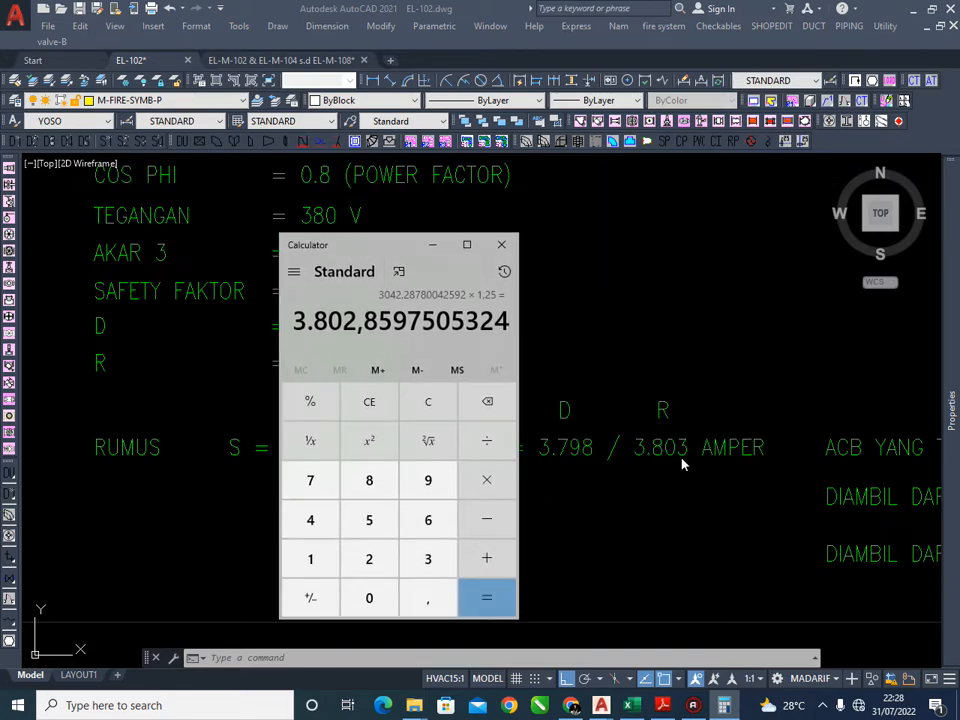
click(503, 250)
scroll(439, 422, up, 2)
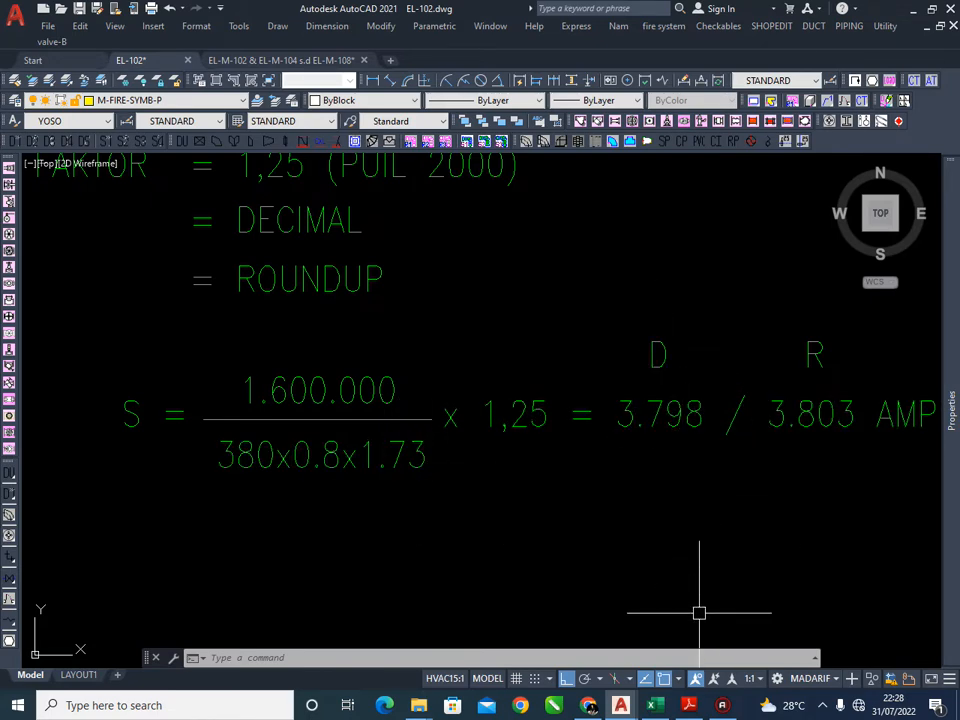
mouse_move(578, 716)
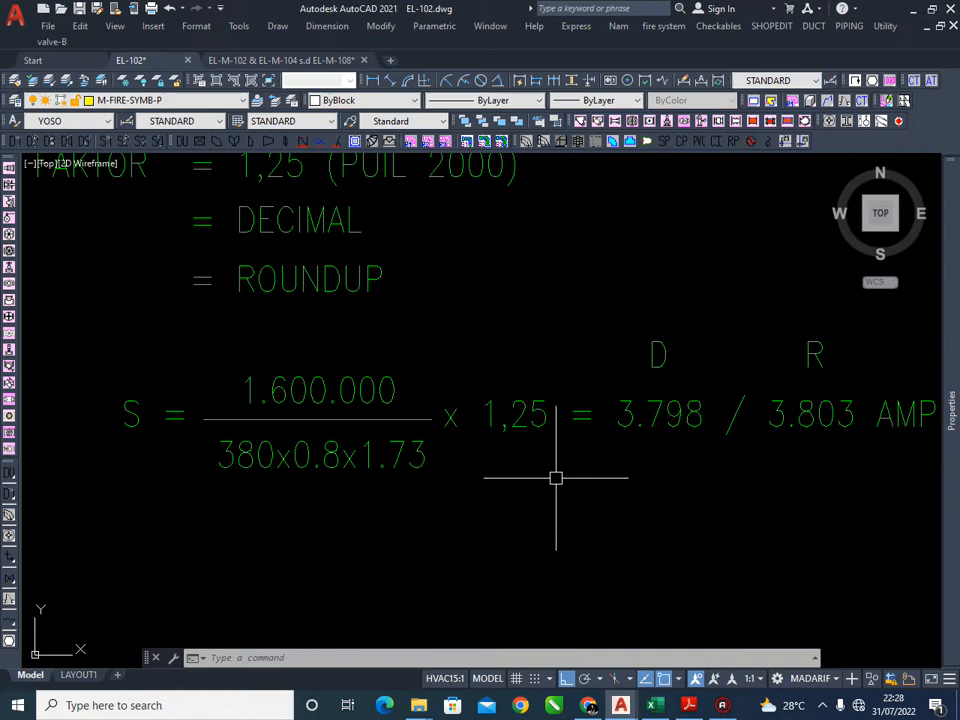
Read the available ACB rating and the single-core and multi-core cable brochure notes beside the current formula
scroll(555, 478, down, 2)
mouse_move(640, 476)
middle_down()
mouse_move(582, 478)
mouse_move(553, 450)
middle_up()
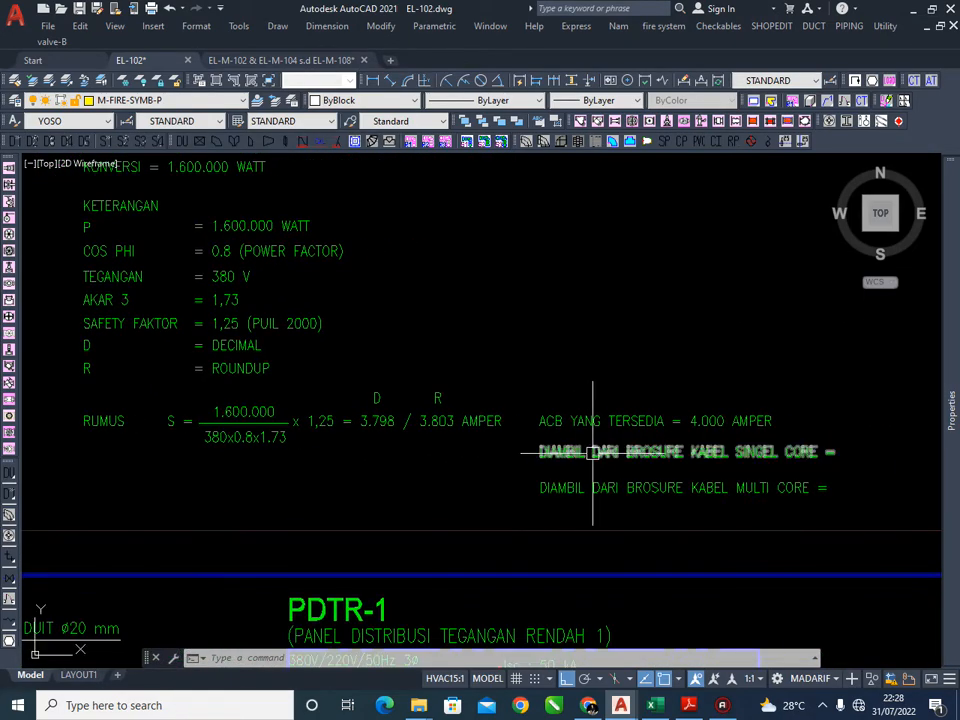
scroll(449, 437, up, 2)
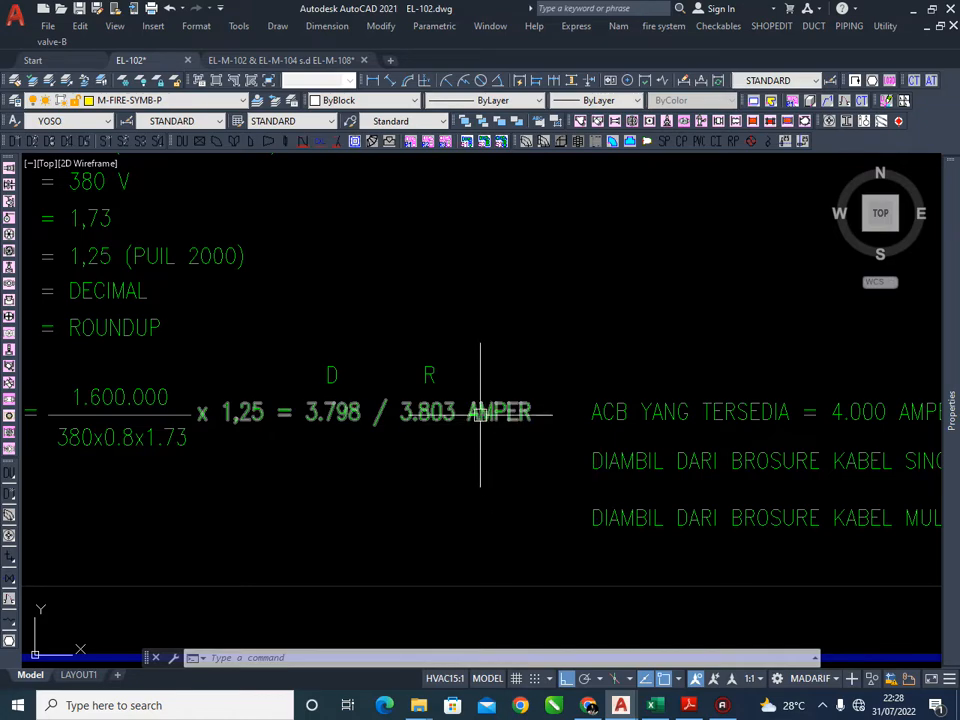
mouse_move(478, 413)
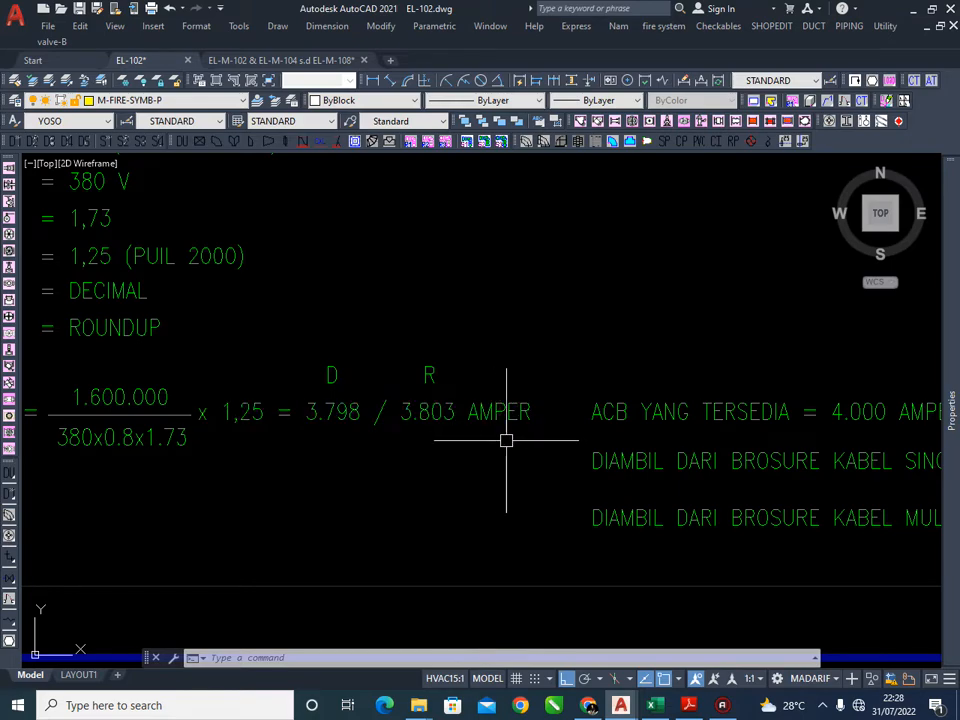
middle_drag(553, 431, 435, 423)
middle_drag(527, 429, 501, 399)
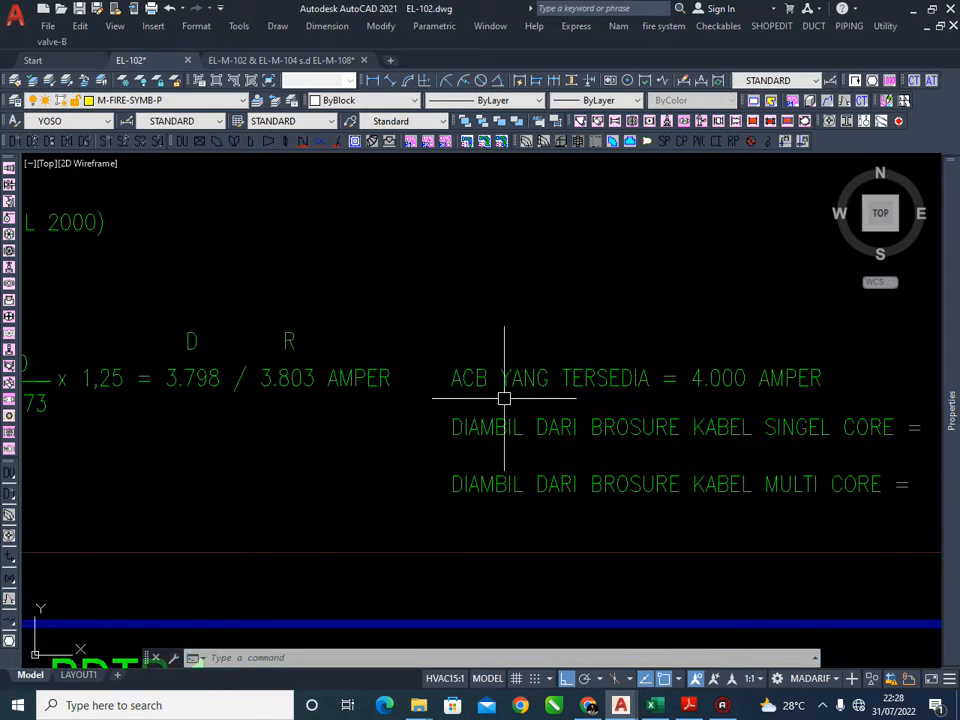
middle_drag(560, 406, 537, 405)
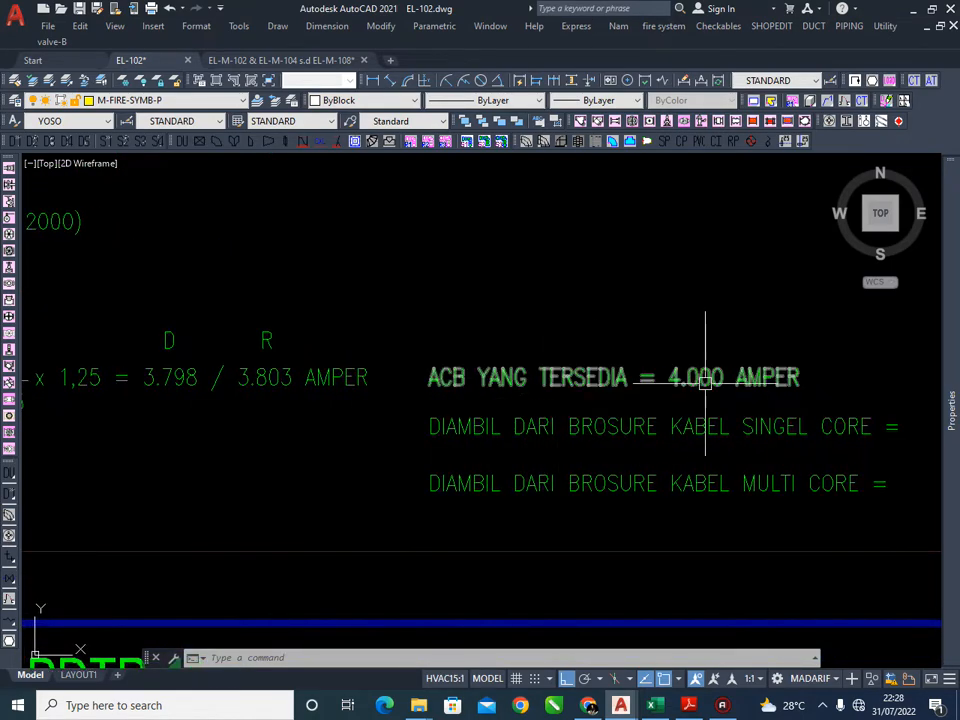
middle_drag(704, 421, 657, 421)
middle_drag(793, 414, 654, 422)
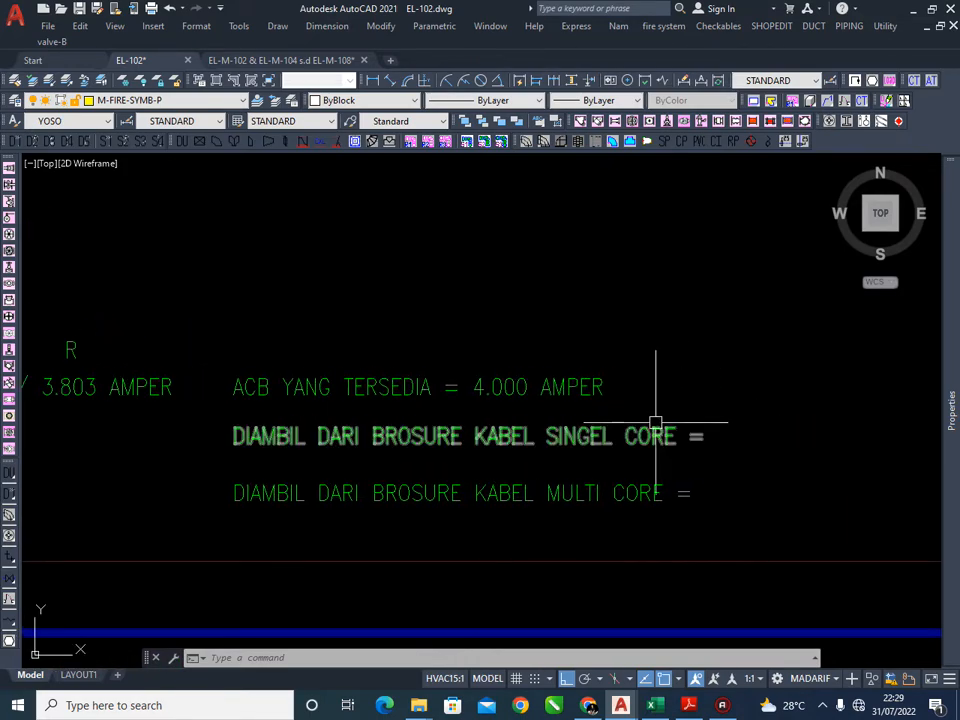
middle_drag(561, 388, 541, 388)
middle_drag(649, 360, 617, 343)
middle_drag(544, 470, 549, 417)
middle_drag(431, 375, 453, 389)
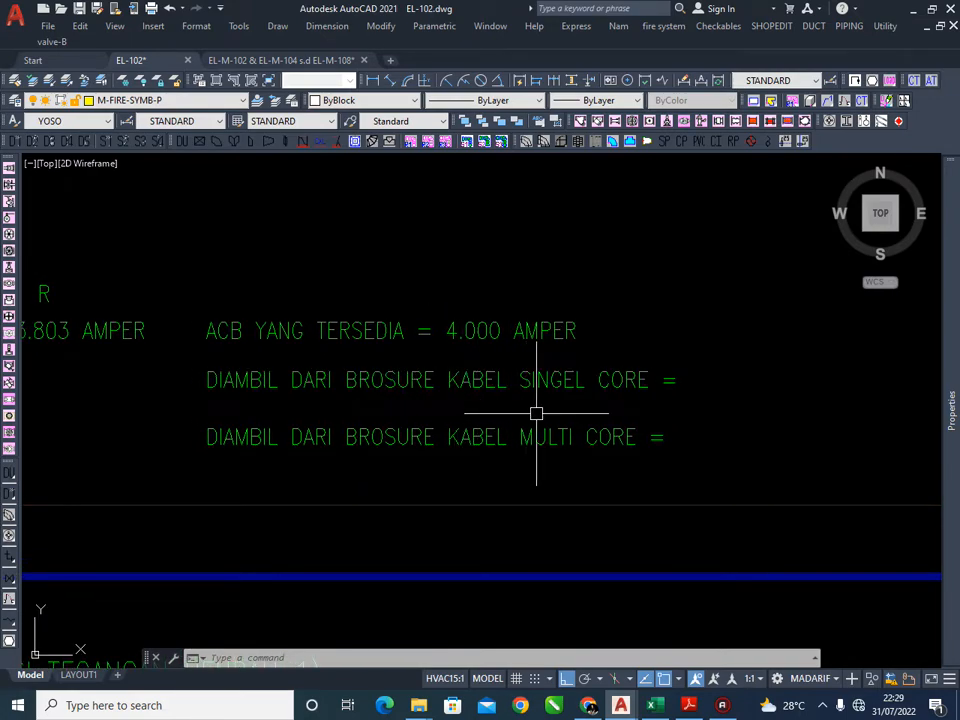
middle_drag(634, 401, 619, 403)
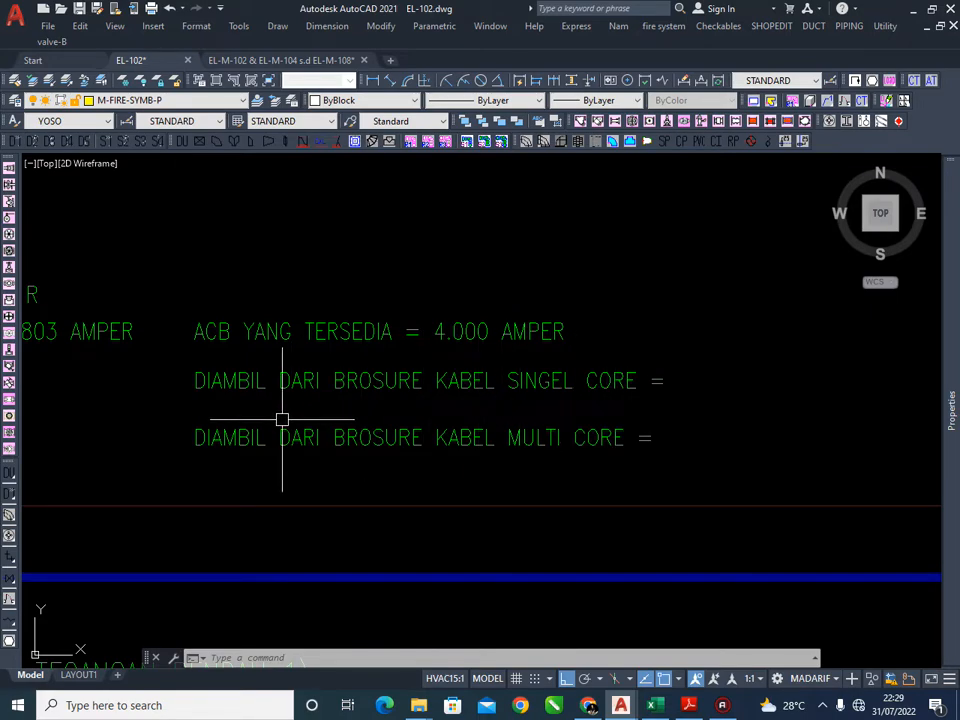
Examine the NYY feeder cable label below Trafo 1 and return to the brochure cable notes
scroll(521, 506, down, 6)
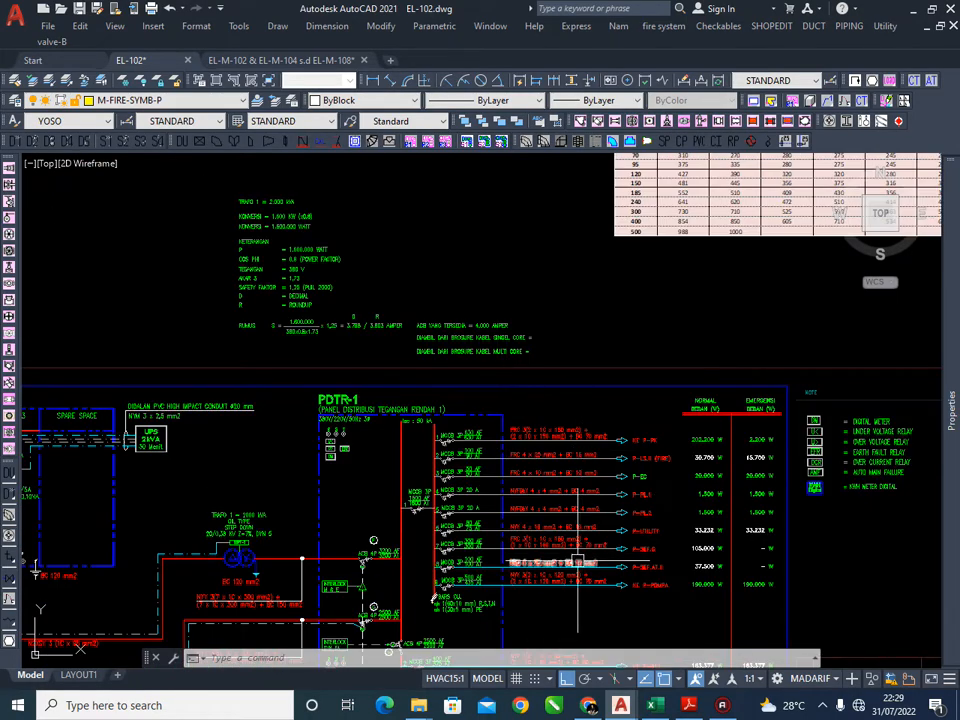
scroll(240, 600, up, 6)
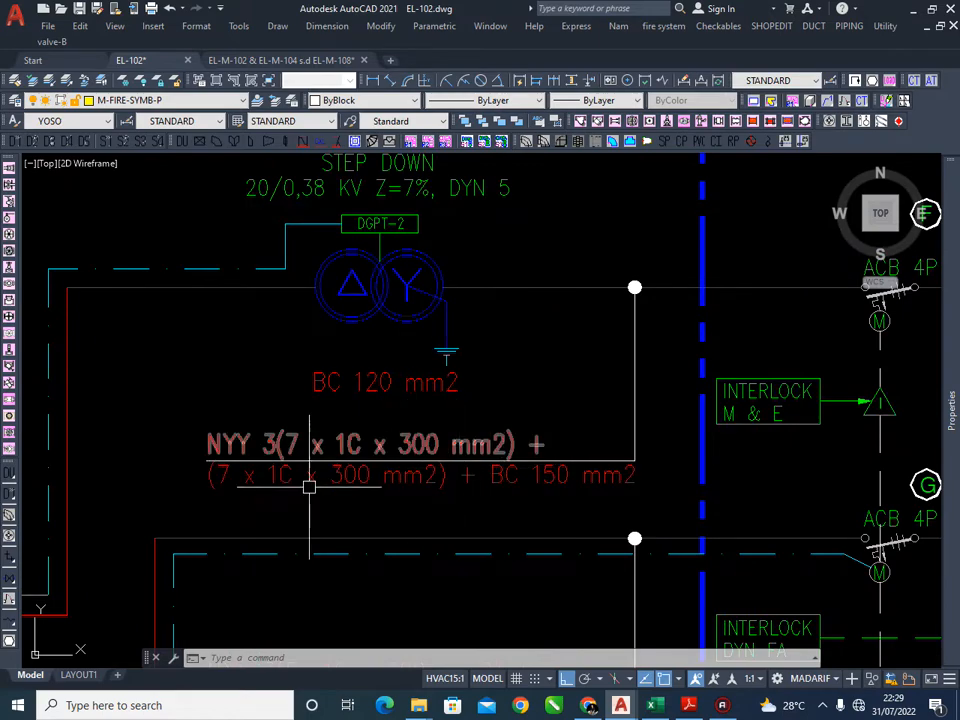
middle_drag(242, 448, 257, 450)
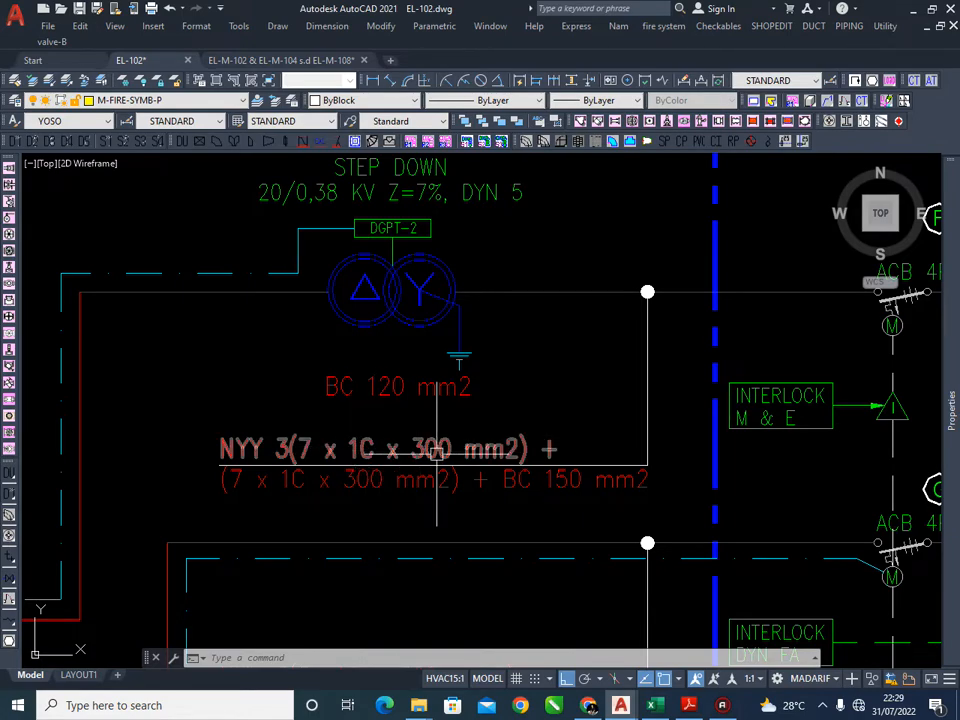
scroll(515, 523, down, 6)
scroll(532, 364, up, 6)
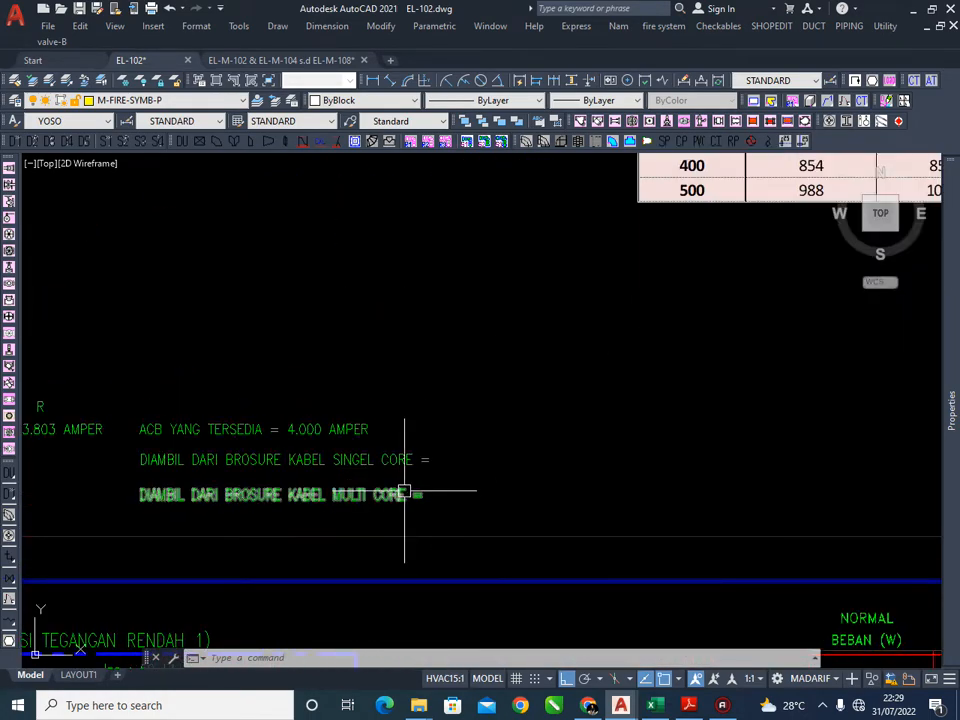
Examine the BERURAT TUNGGAL (1x) in-ground and in-air columns of the KEMAMPUAN HANTAR ARUS KABEL table, down to the 500 mm² row
scroll(404, 493, down, 5)
scroll(502, 466, up, 2)
mouse_move(502, 466)
middle_down()
mouse_move(563, 364)
mouse_move(521, 384)
mouse_move(404, 476)
middle_up()
middle_drag(593, 383, 499, 444)
middle_drag(562, 388, 532, 450)
scroll(532, 450, down, 2)
scroll(568, 267, up, 2)
scroll(568, 267, up, 1)
scroll(563, 274, down, 1)
middle_drag(588, 270, 555, 276)
middle_drag(650, 271, 621, 276)
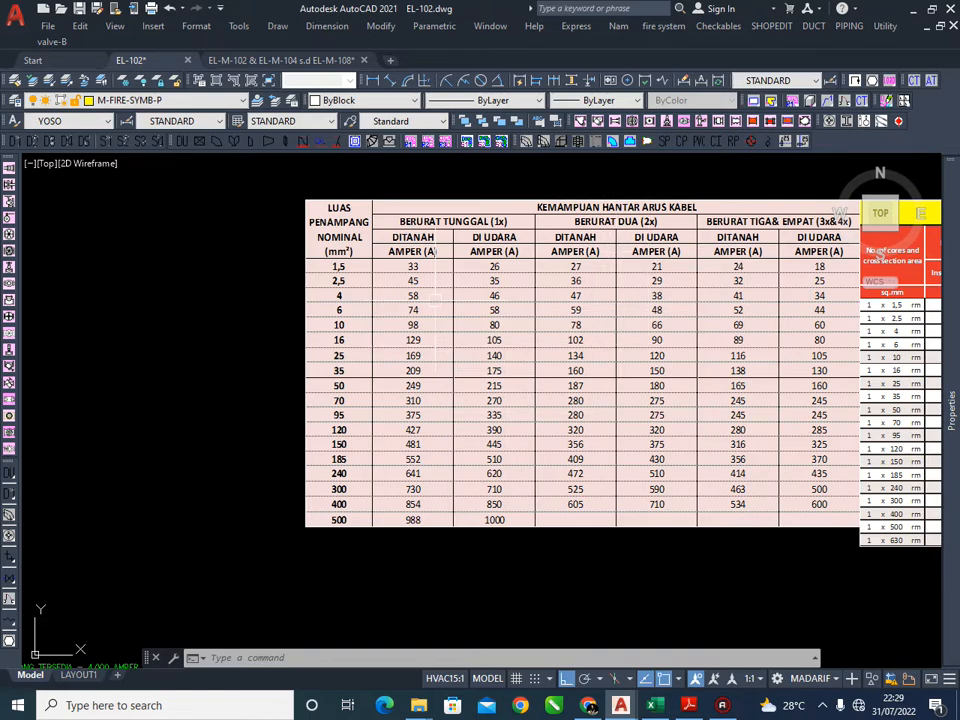
scroll(400, 255, up, 2)
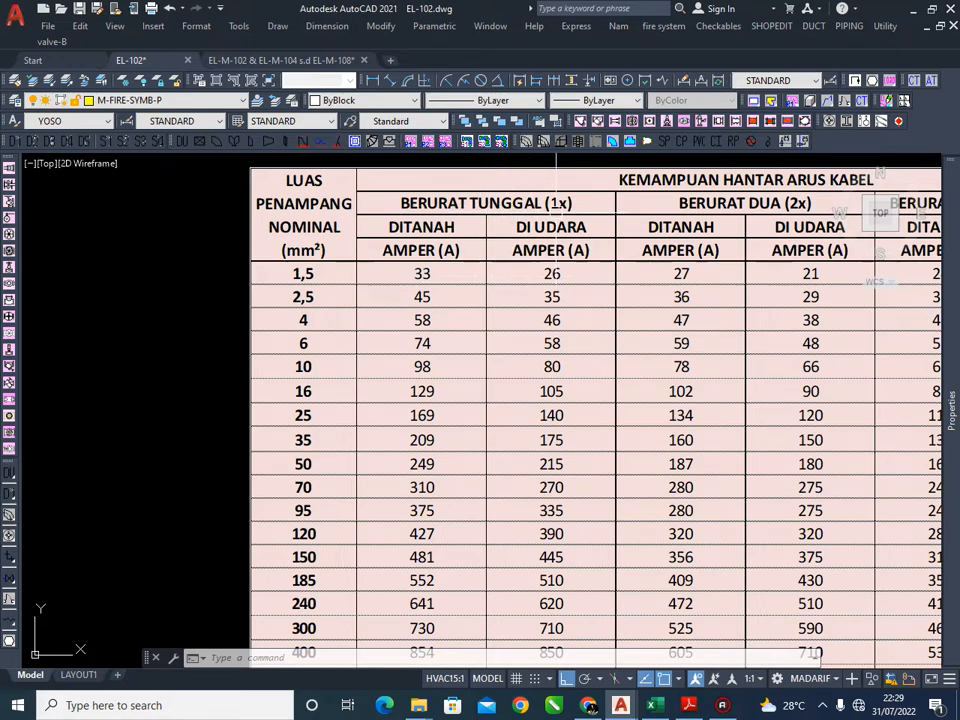
mouse_move(383, 413)
middle_down()
mouse_move(424, 396)
mouse_move(473, 355)
middle_up()
middle_drag(477, 490, 499, 427)
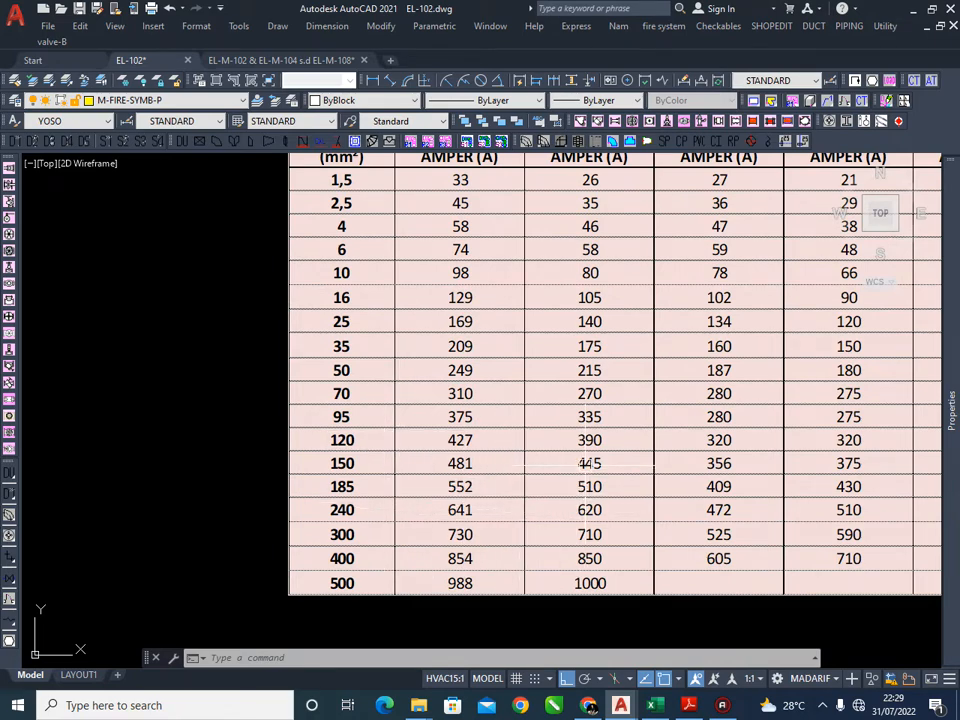
mouse_move(591, 498)
middle_down()
mouse_move(594, 461)
mouse_move(604, 460)
middle_up()
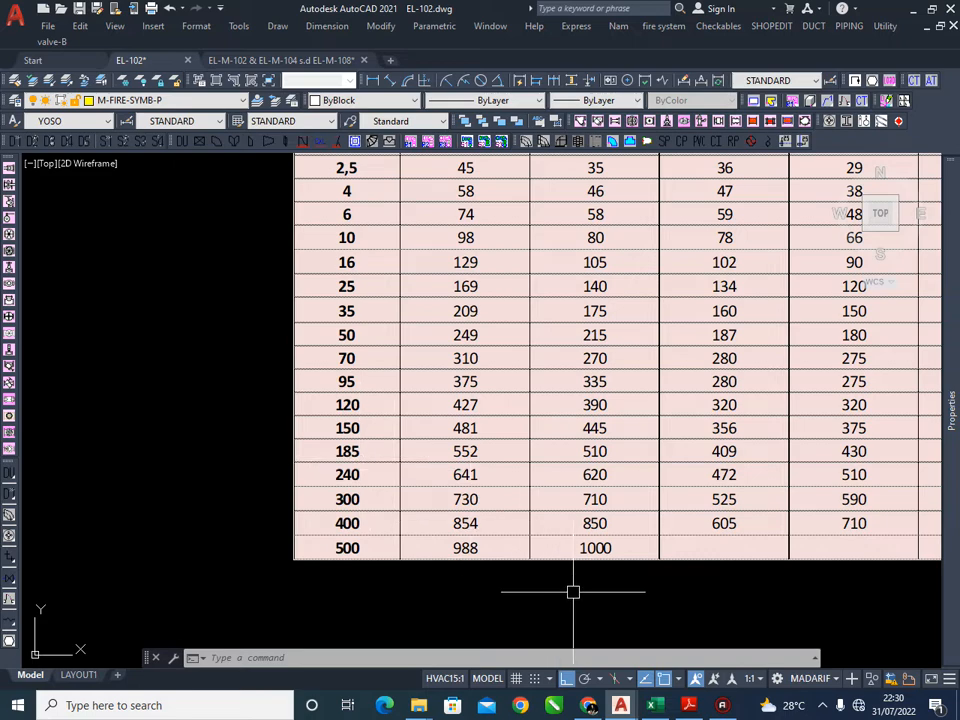
Start a Calculator computation with 510, the single-core in-air capacity of the 185 mm² cable in the table
scroll(552, 451, down, 2)
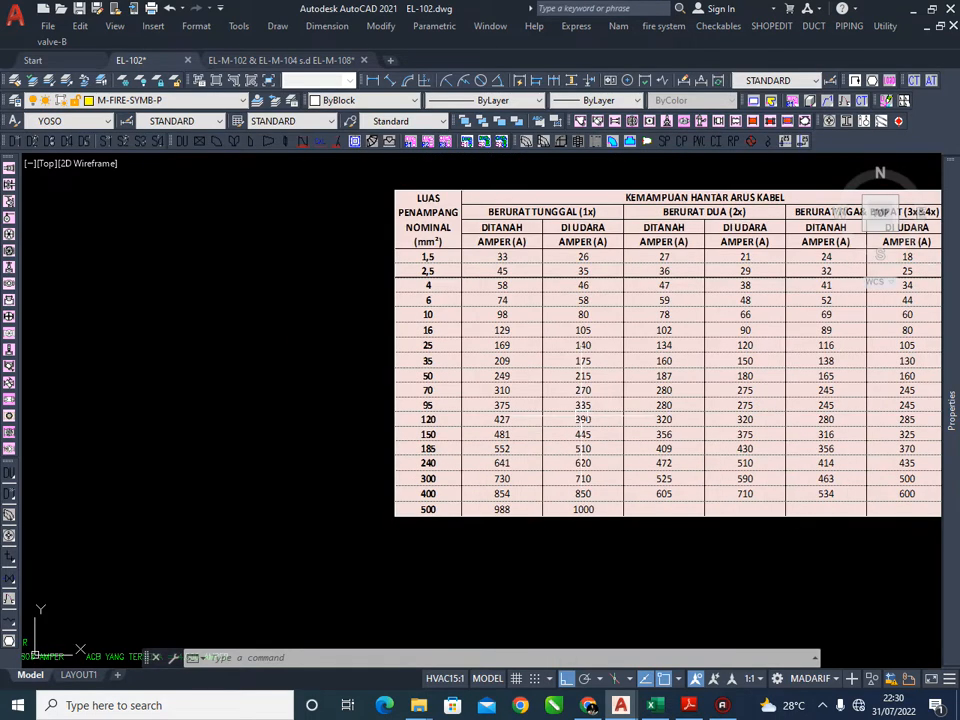
scroll(578, 228, up, 2)
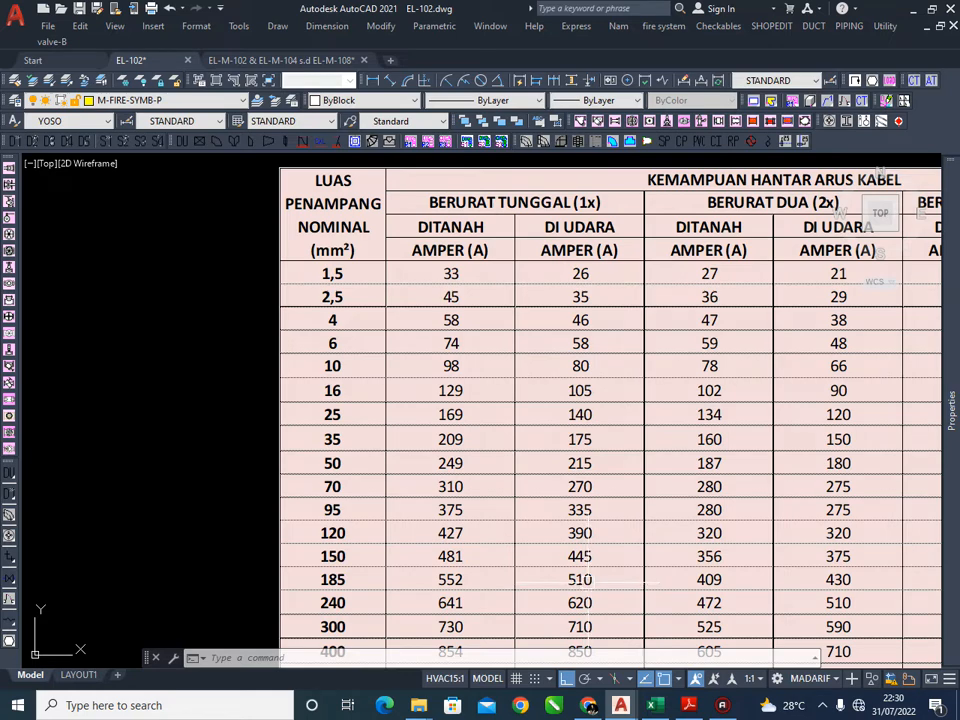
mouse_move(590, 578)
middle_down()
mouse_move(561, 551)
mouse_move(561, 518)
middle_up()
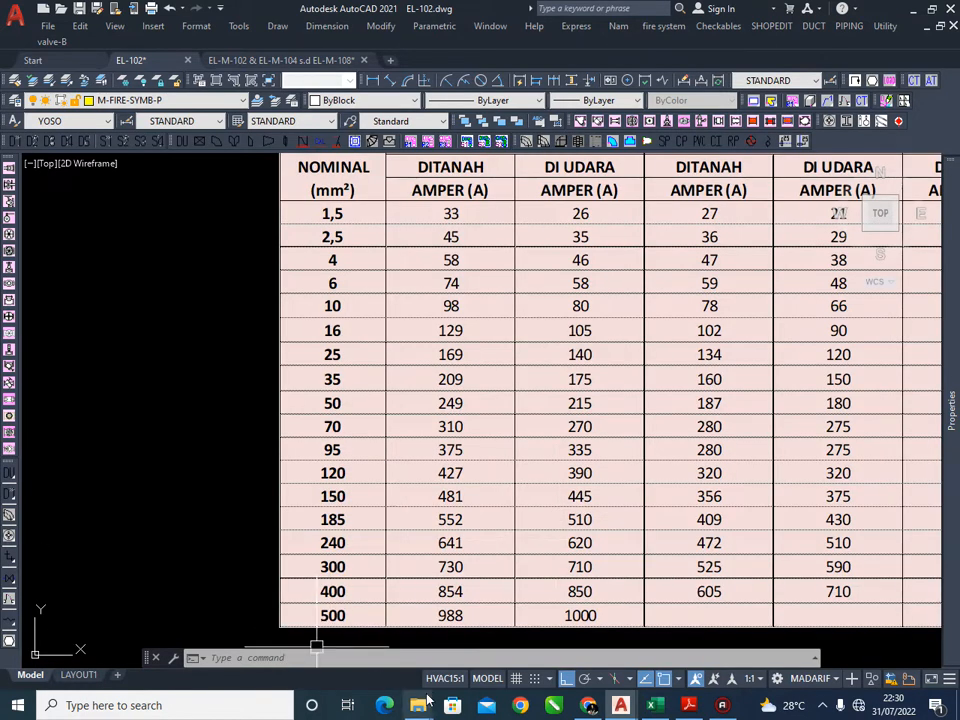
click(259, 697)
click(105, 306)
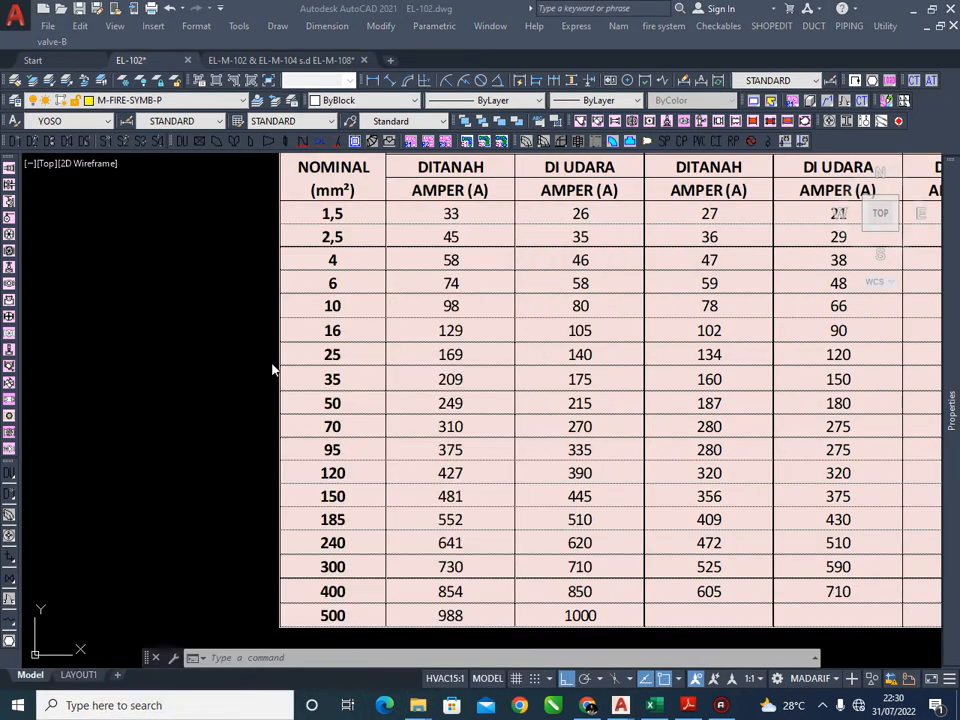
click(370, 519)
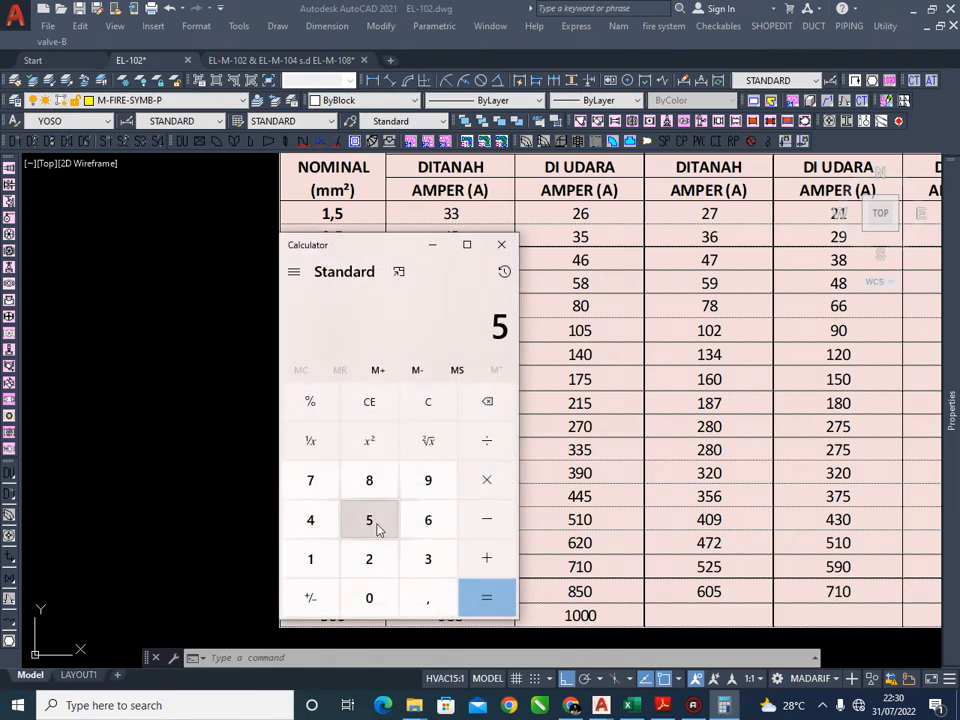
click(312, 559)
click(372, 598)
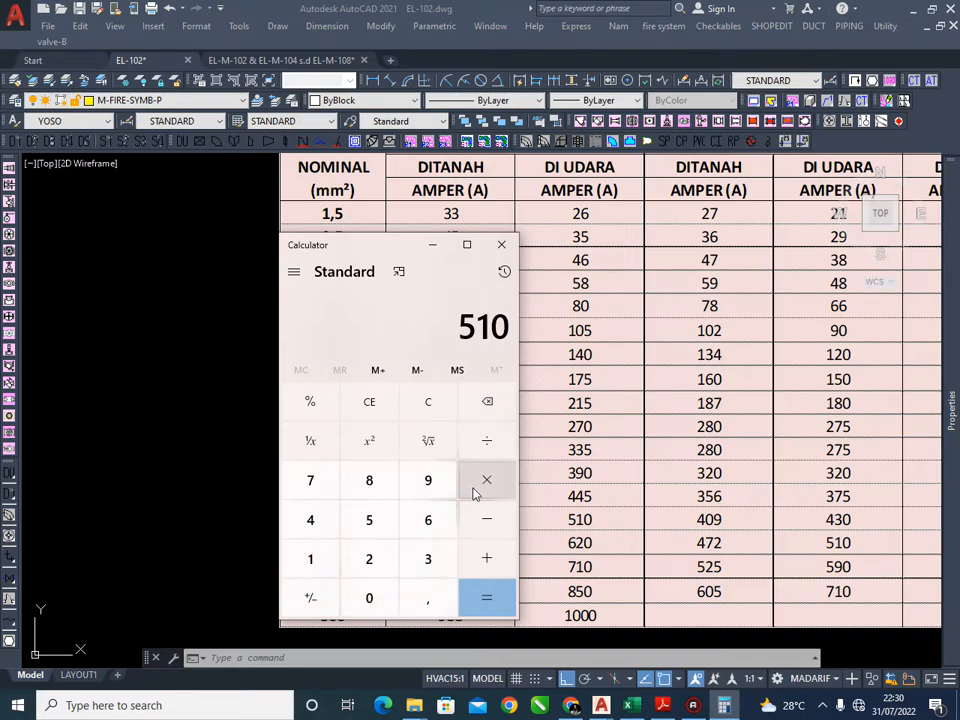
Multiply 510 by 8 in Calculator and compare the product with the available ACB rating in the drawing
click(204, 354)
scroll(453, 428, down, 5)
scroll(421, 517, up, 2)
middle_drag(438, 493, 515, 374)
scroll(433, 364, up, 6)
scroll(429, 330, up, 2)
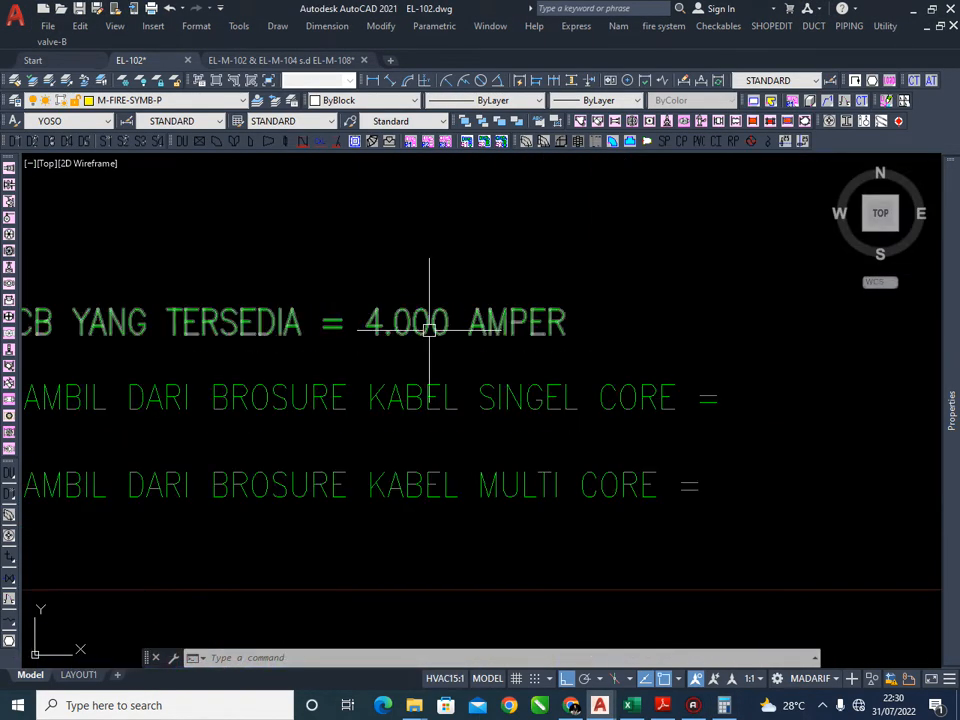
click(724, 705)
drag(381, 251, 181, 202)
click(276, 441)
click(169, 431)
click(276, 441)
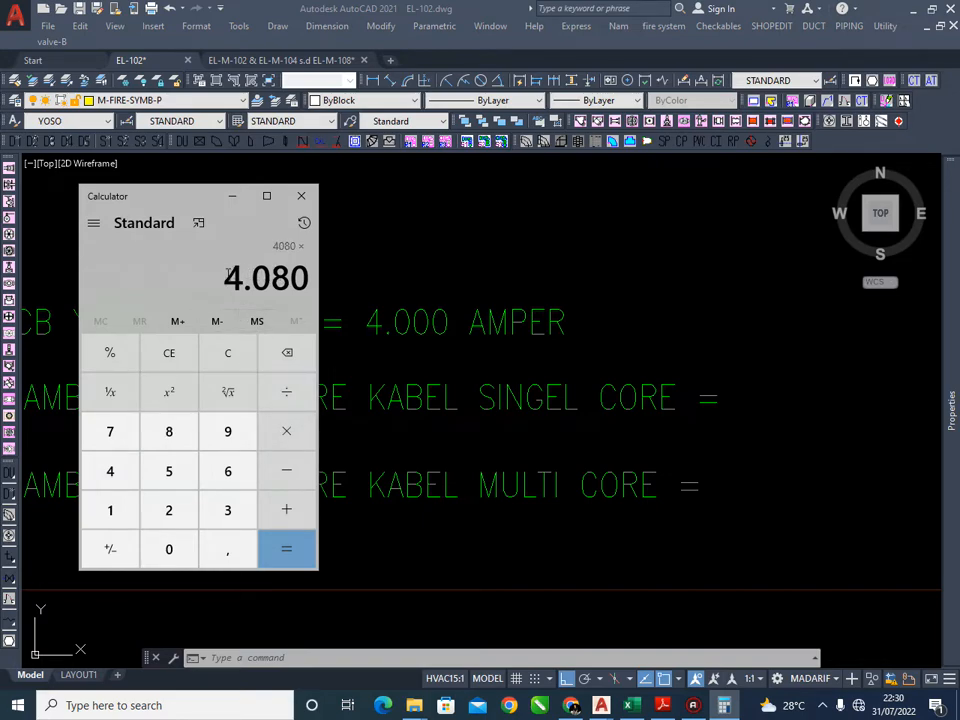
drag(228, 271, 290, 276)
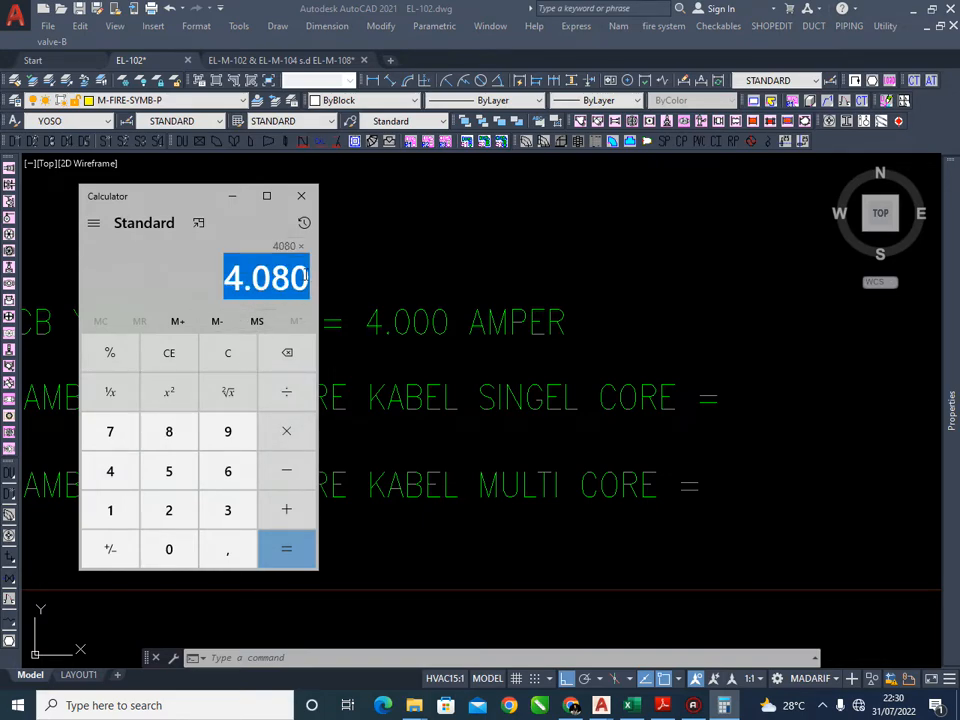
Recheck the 185 mm² row in the cable current-capacity table against the single-core brochure note
click(639, 305)
scroll(634, 360, down, 4)
scroll(495, 394, up, 3)
scroll(474, 400, down, 6)
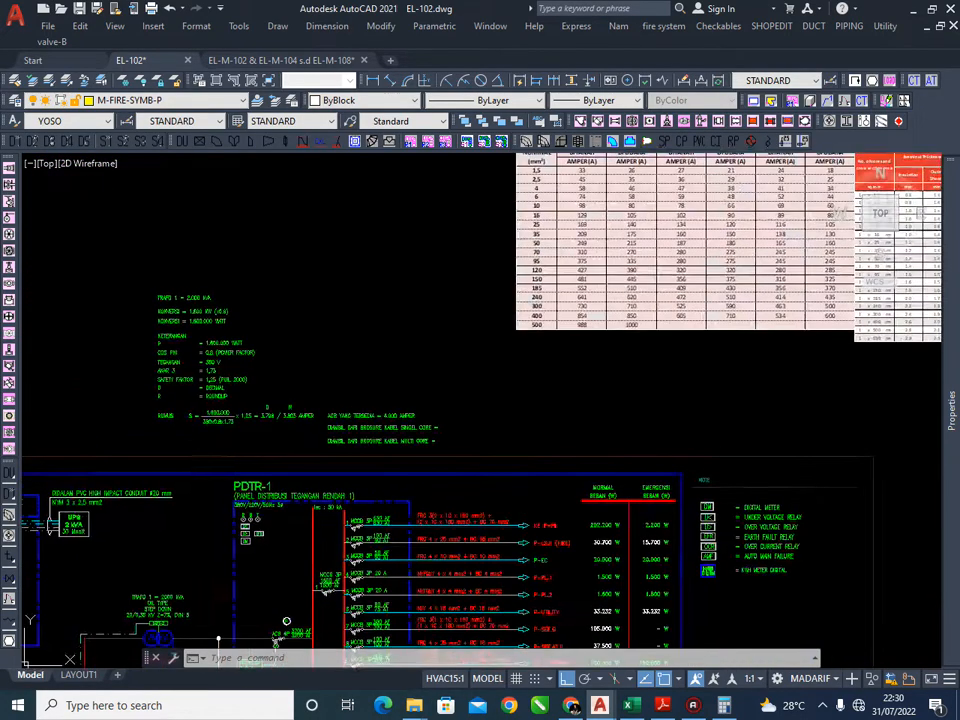
scroll(640, 230, up, 5)
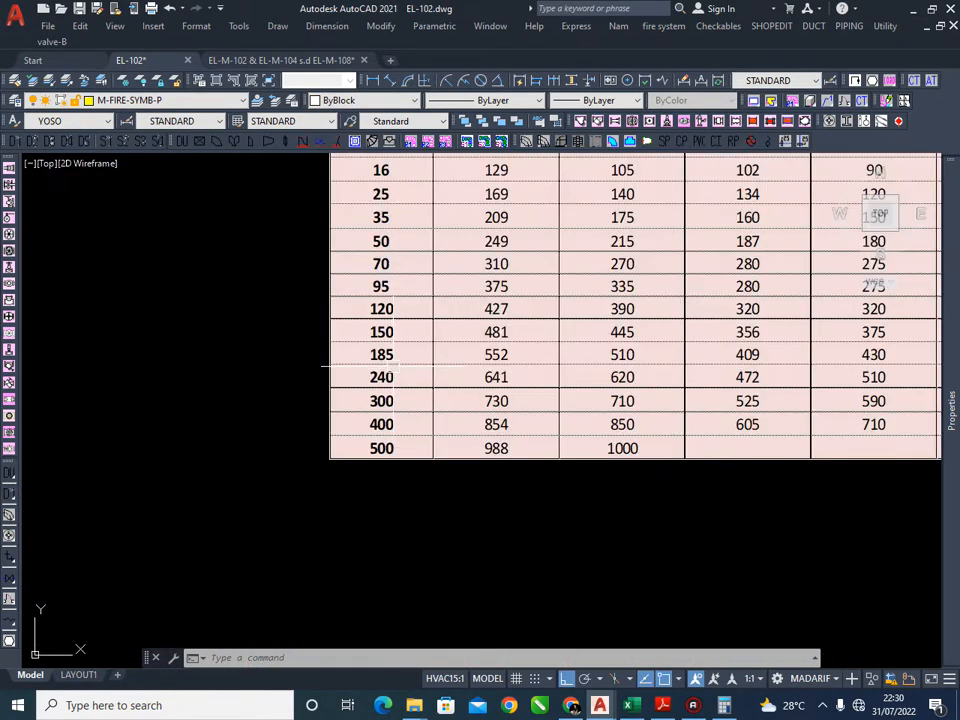
scroll(476, 384, down, 5)
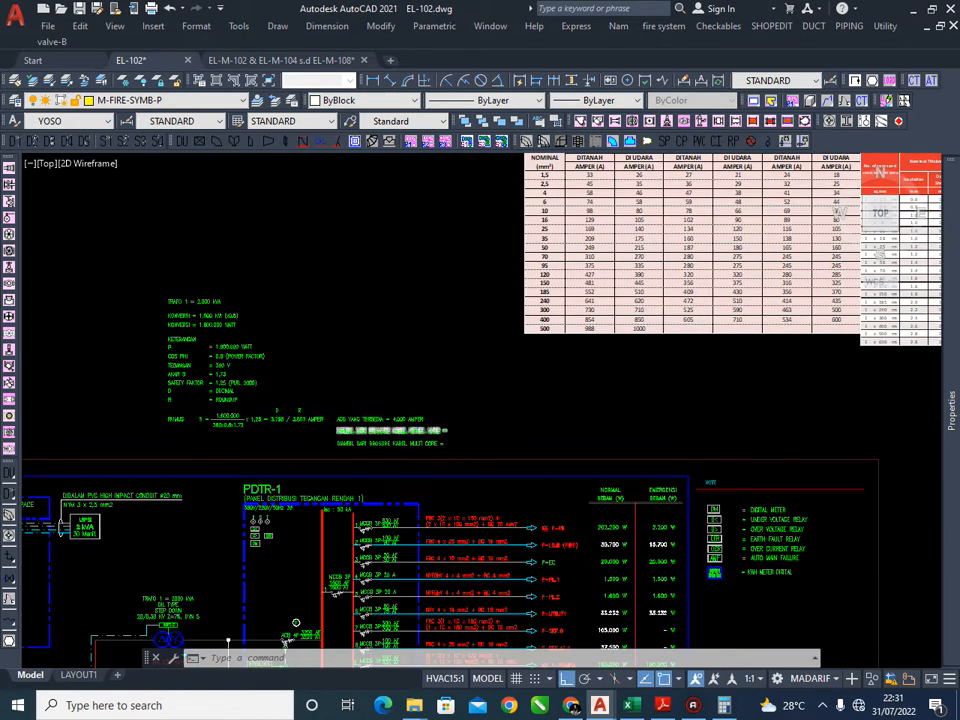
Append "NYY 3 (8x1cx185mm2)" to the single-core brochure cable note
scroll(437, 446, up, 6)
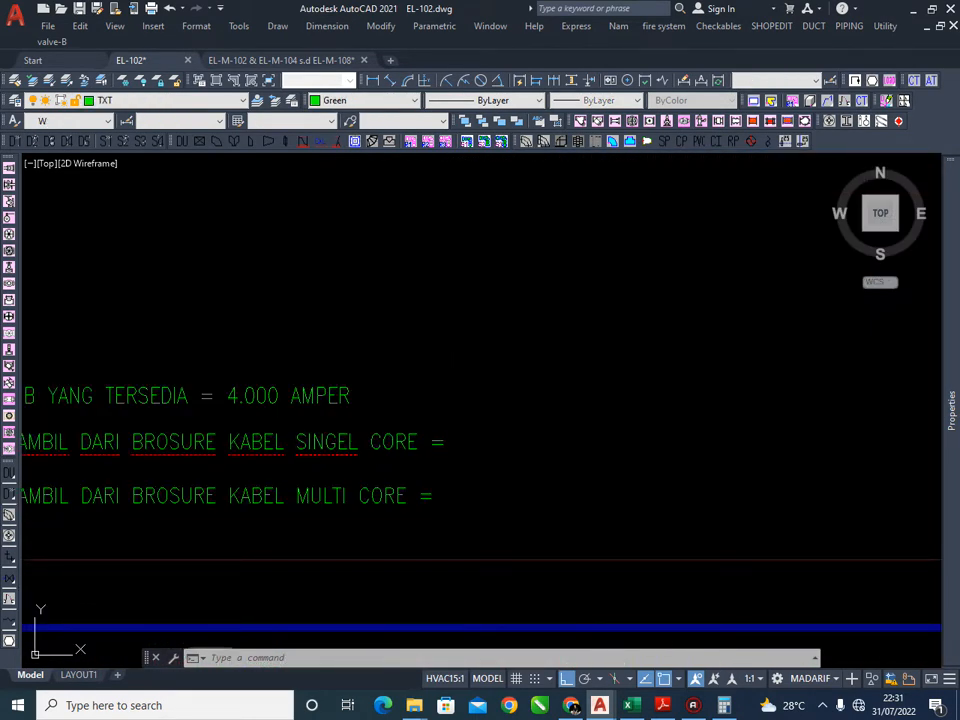
double_click(512, 442)
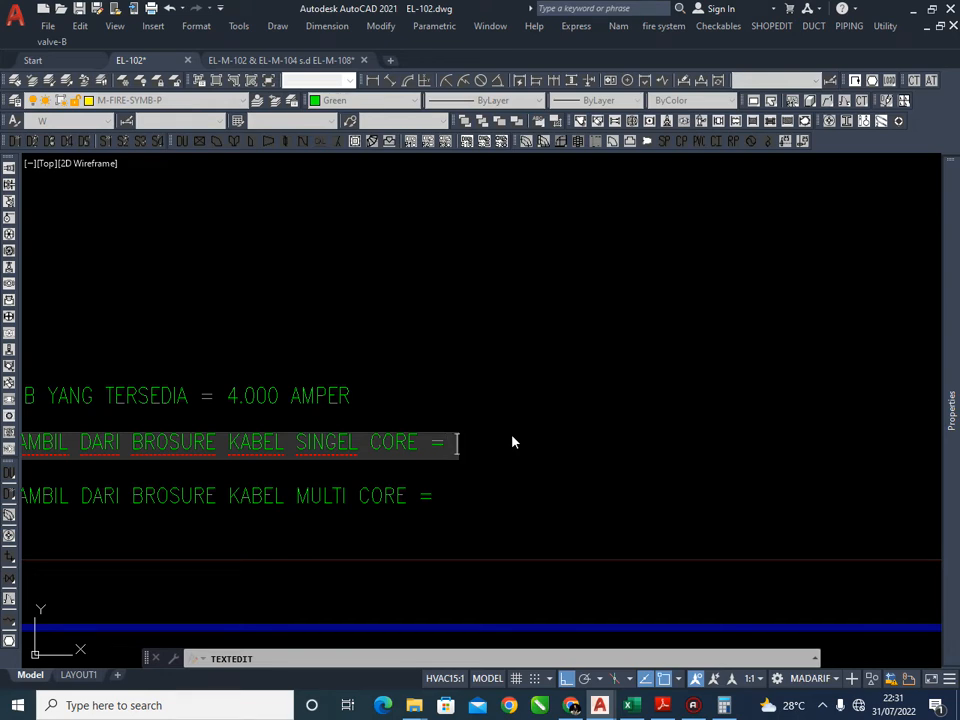
text(1)
key(BackSpace)
text(NY)
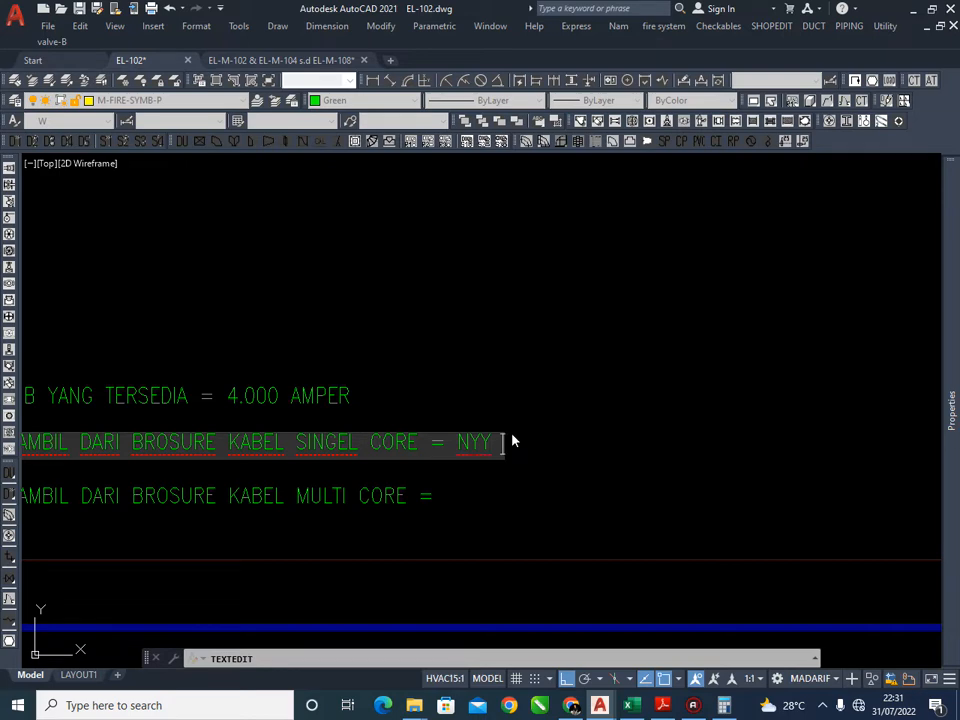
text(Y 4)
key(BackSpace)
text(3 ()
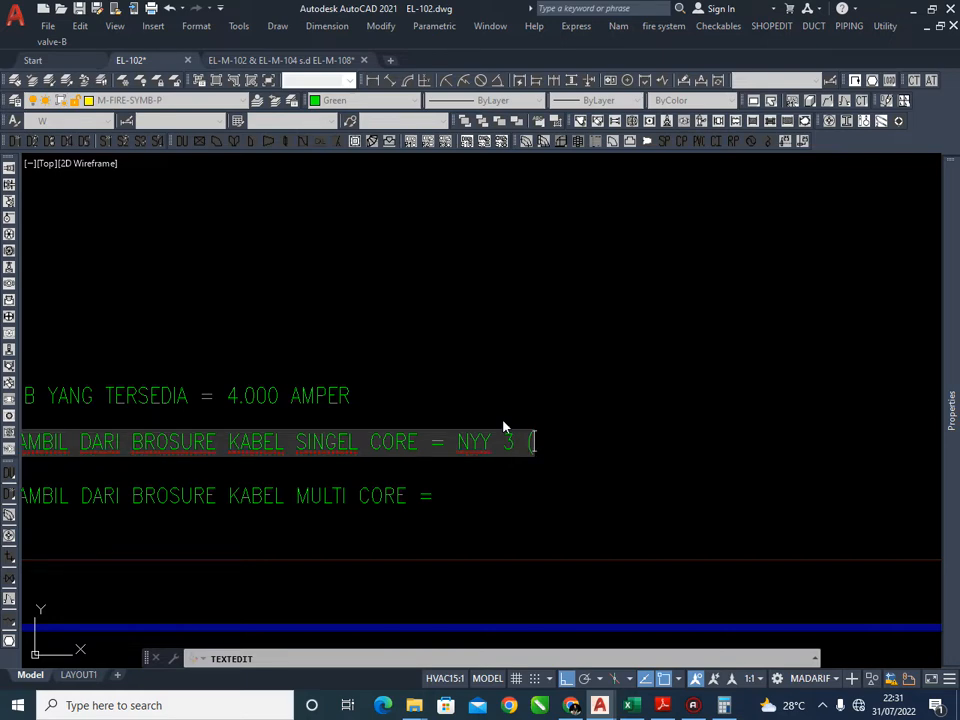
text(8x1cX)
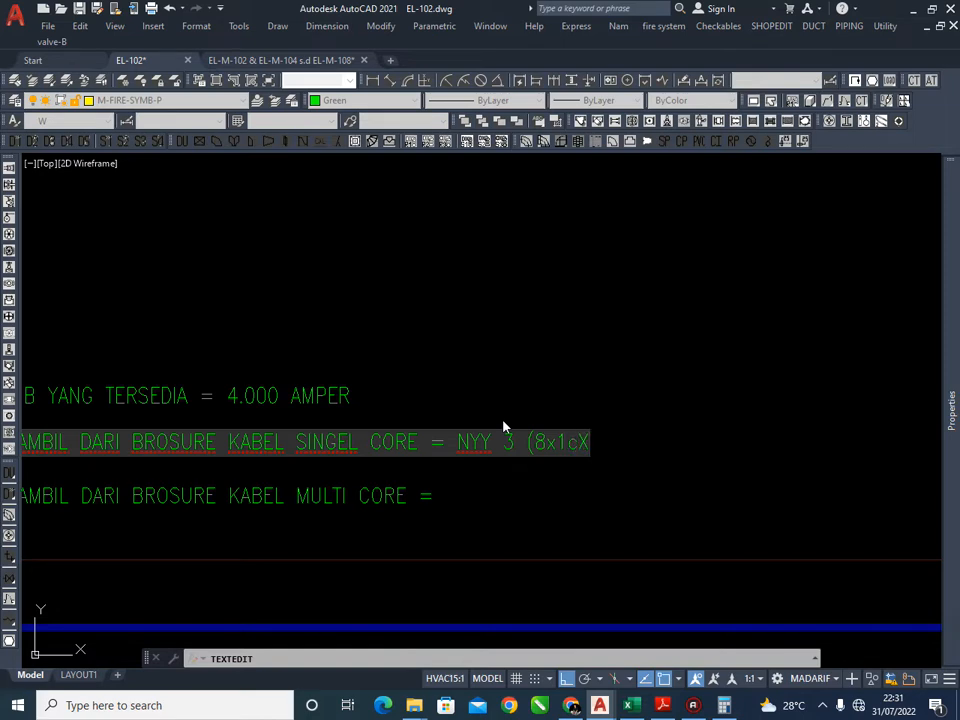
key(BackSpace)
text(x185)
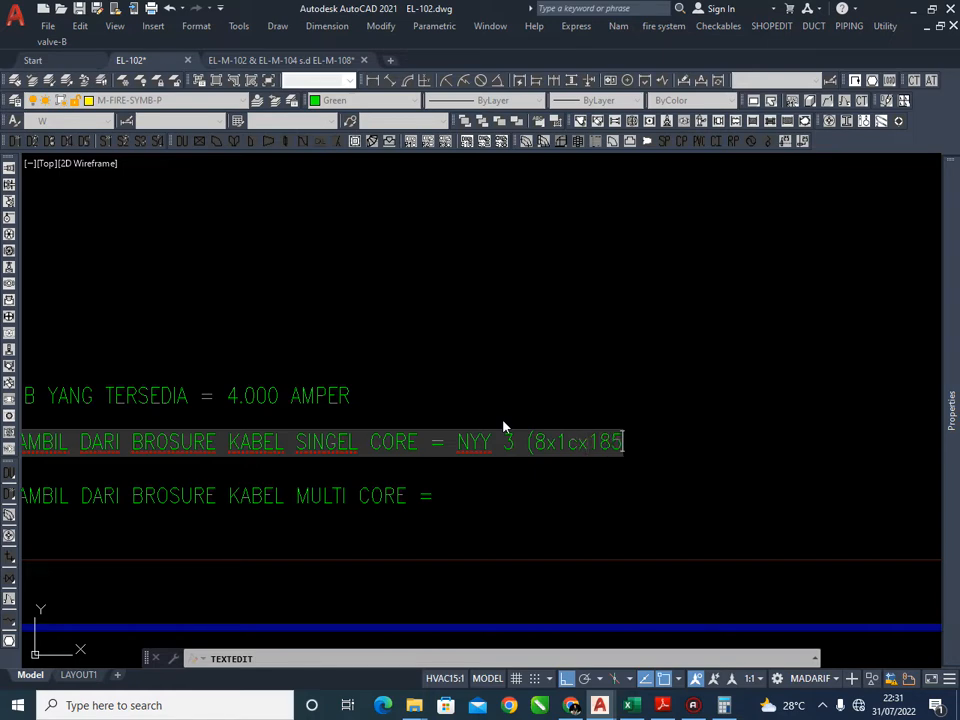
text(mm2)
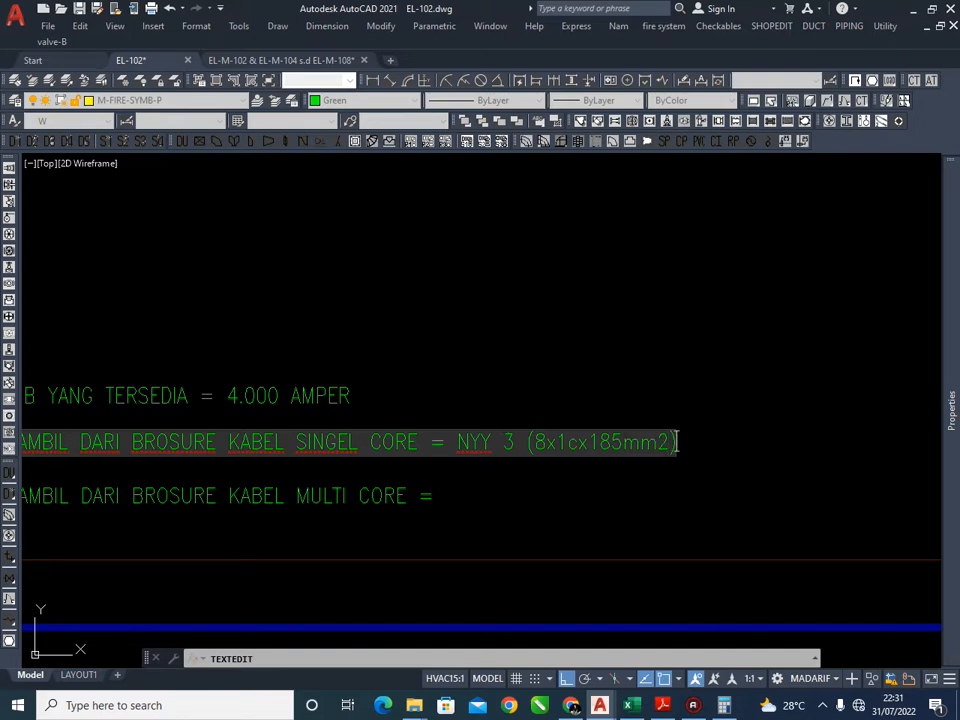
key(Return)
Remove the space before the opening bracket so the single-core note reads "NYY 3(8x1cx185mm2)"
middle_drag(526, 414, 397, 370)
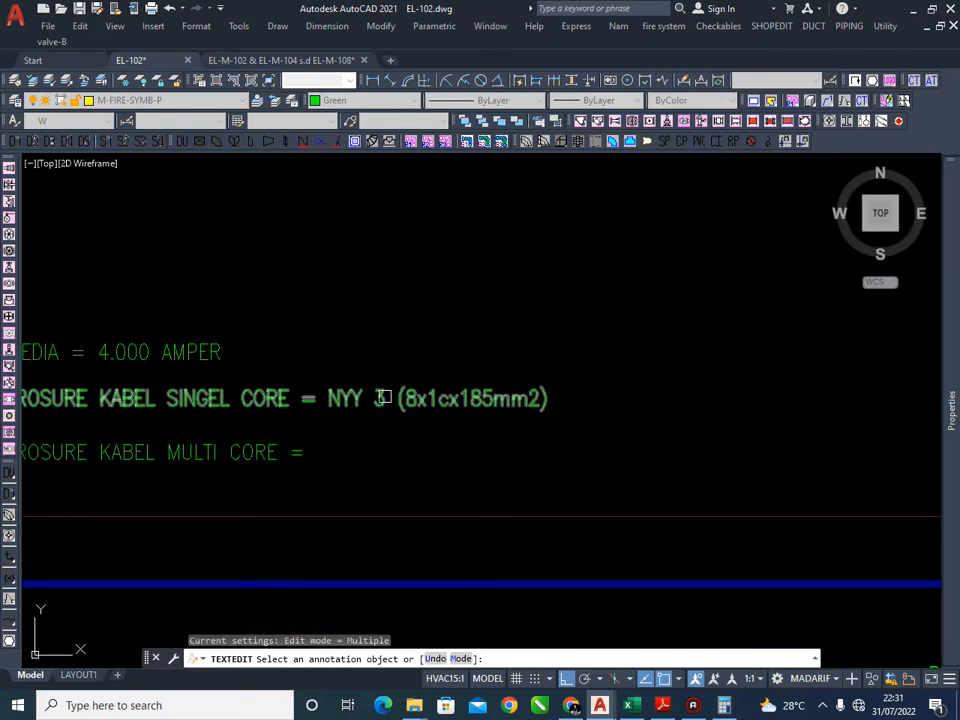
click(394, 398)
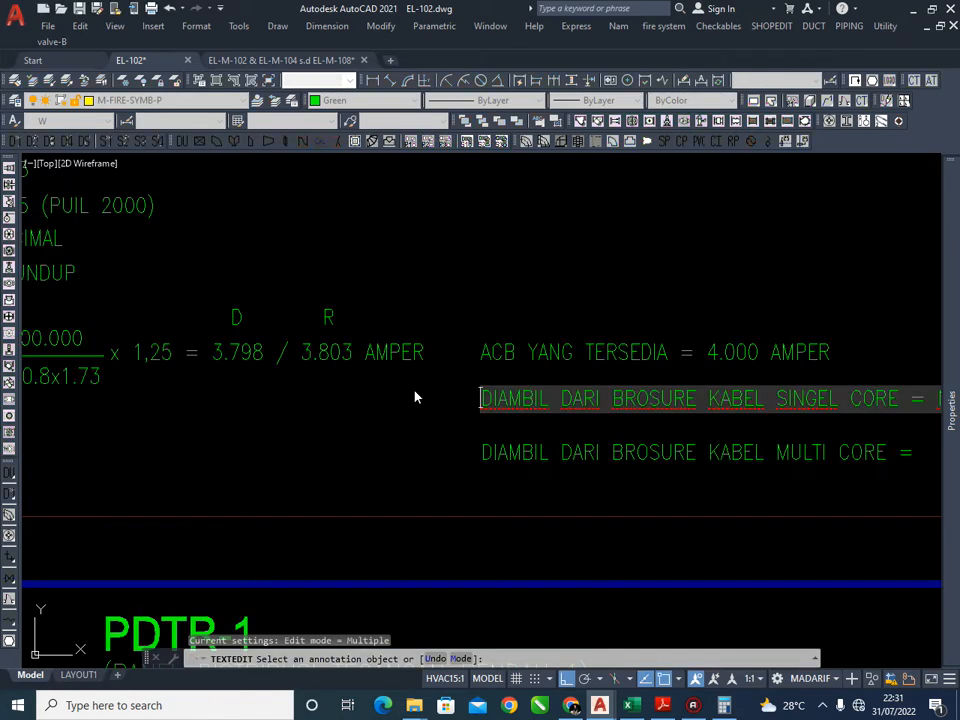
key(Right)
key(Right)
key(Right)
key(Right)
middle_drag(626, 406, 318, 384)
click(698, 376)
key(BackSpace)
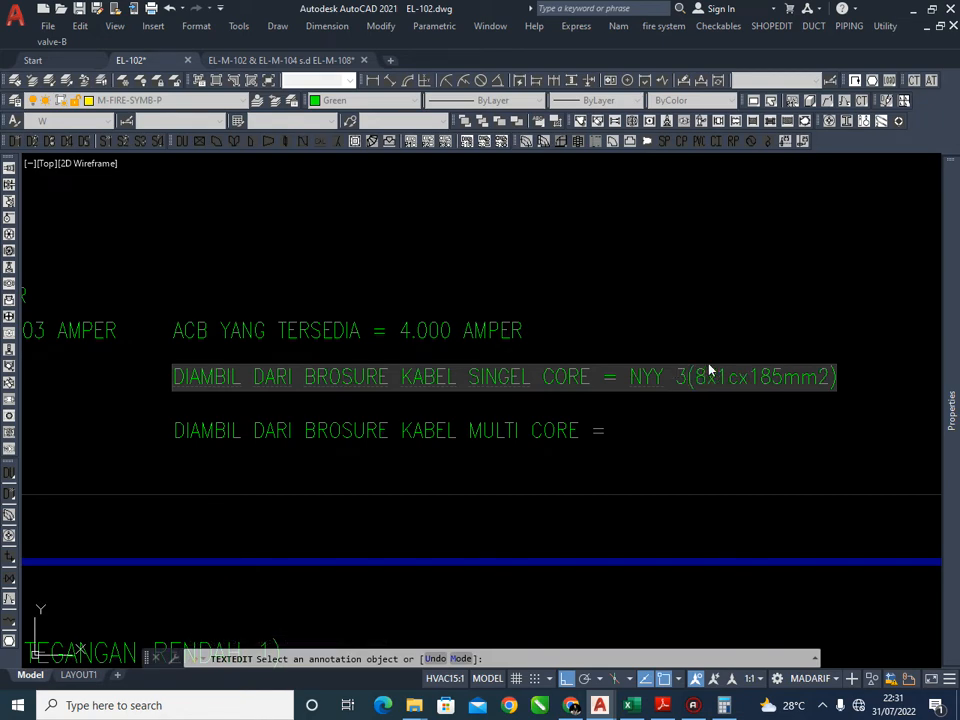
Add "+ 1(8x1cx185mm2)" to the end of the single-core cable note and finish the text editing
middle_drag(687, 376, 541, 359)
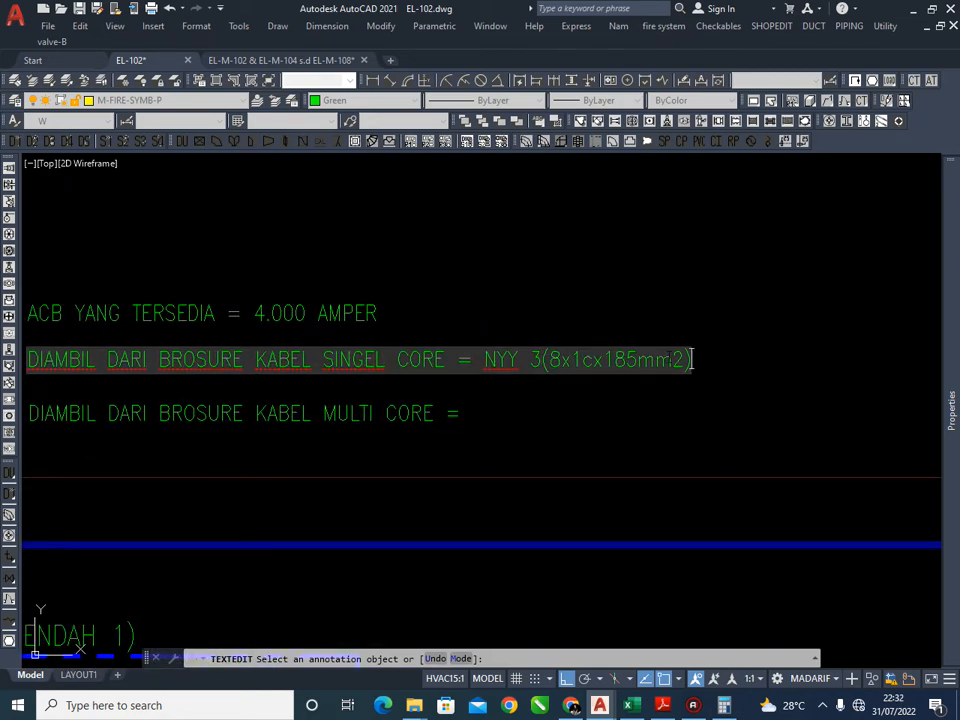
text(+)
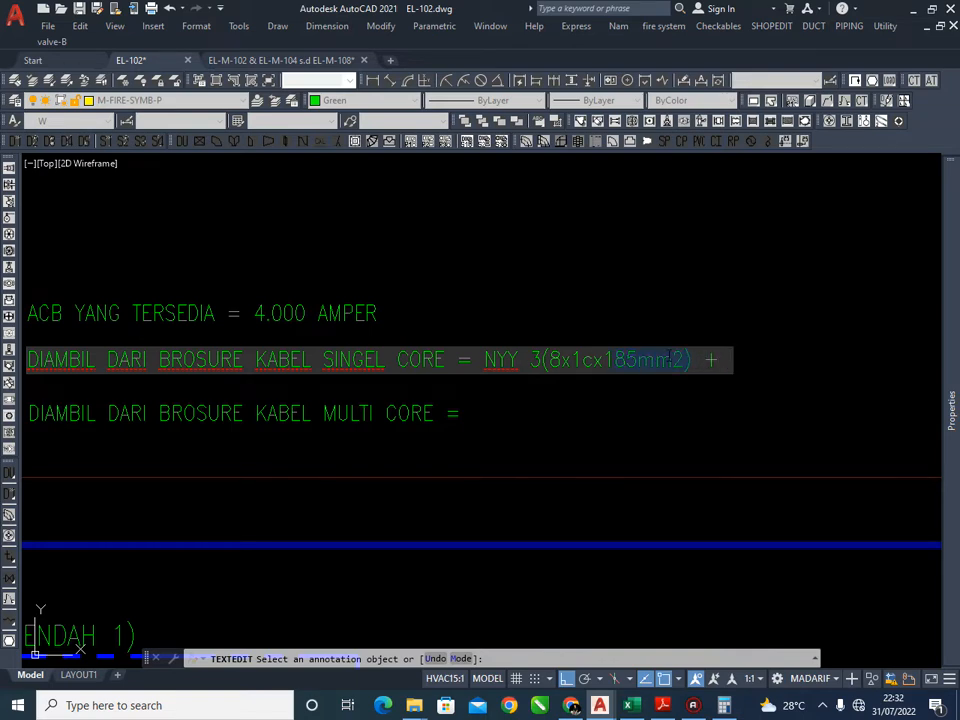
key(End)
text(3(8x1cx185mm2))
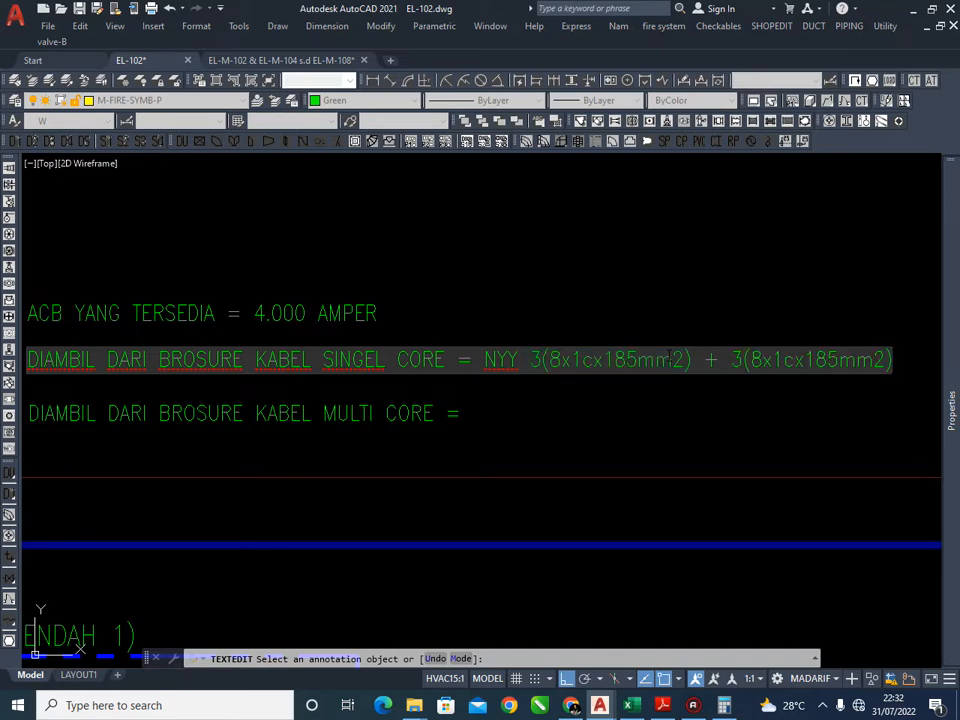
key(BackSpace)
text(1)
click(568, 419)
middle_drag(683, 401, 492, 397)
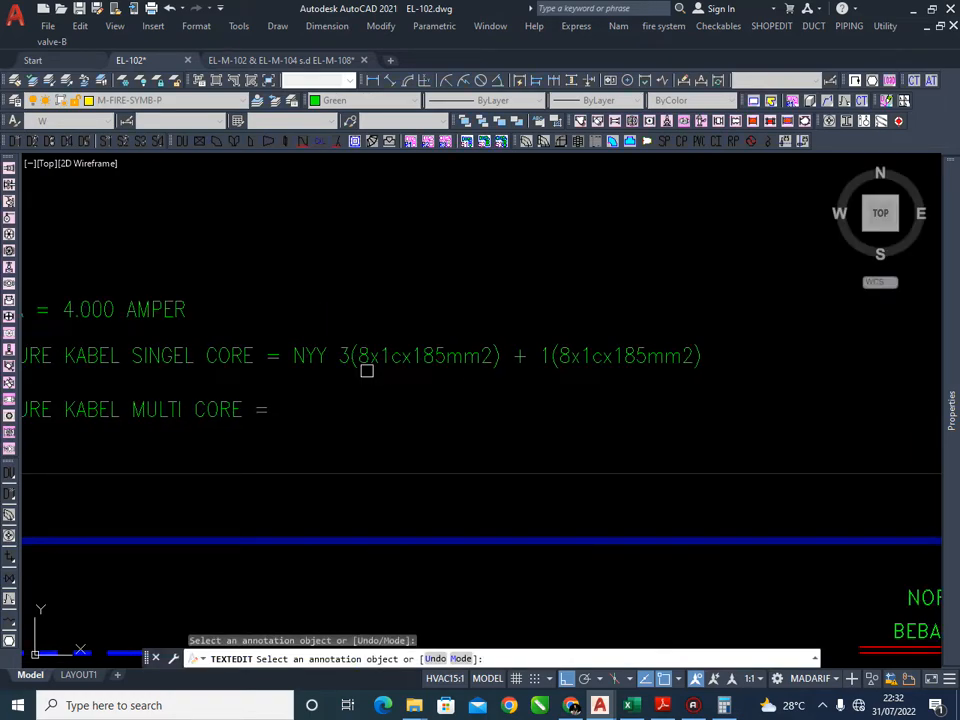
key(Escape)
key(Escape)
key(Escape)
Review the phase and neutral cable terms in the single-core note and the blank multi-core note beneath it
middle_drag(346, 380, 370, 330)
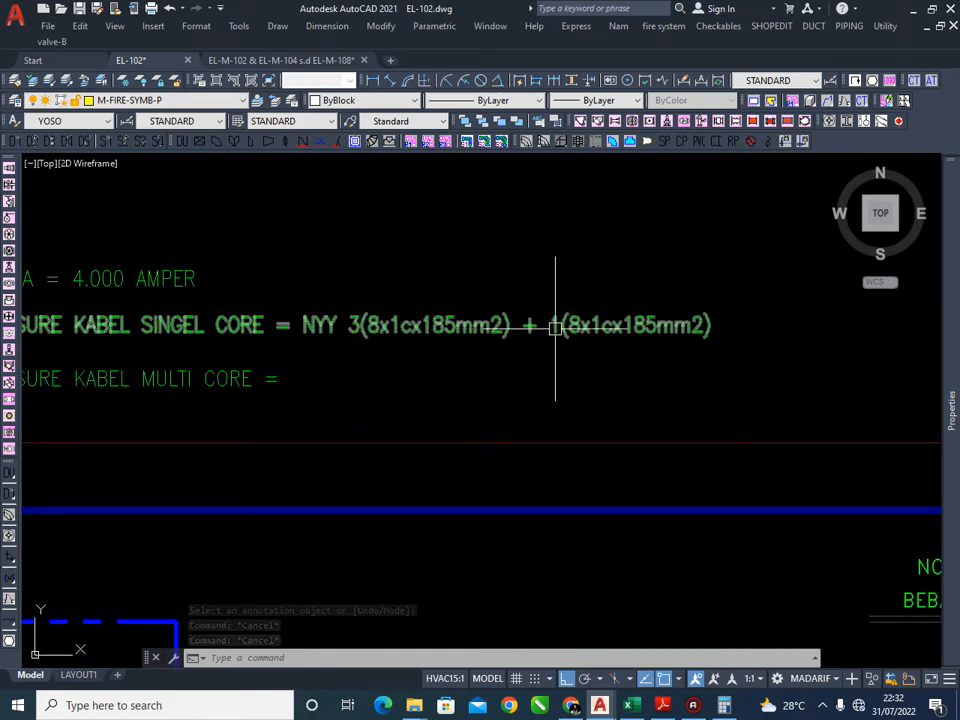
middle_drag(555, 326, 545, 335)
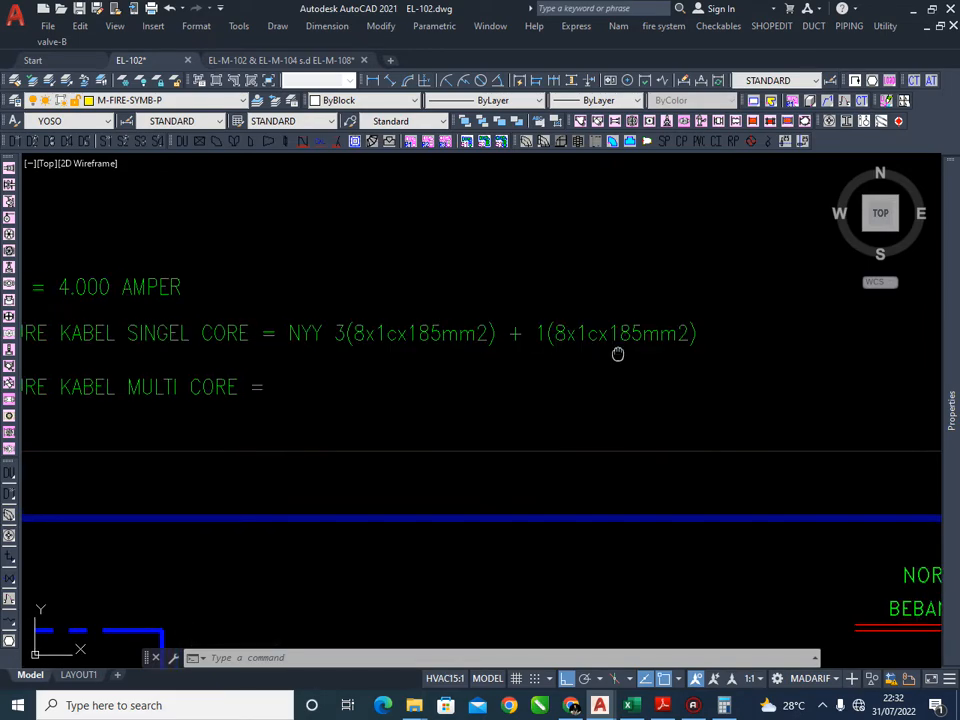
middle_drag(617, 354, 583, 350)
mouse_move(227, 336)
middle_down()
mouse_move(292, 328)
mouse_move(296, 342)
middle_up()
middle_drag(439, 331, 448, 330)
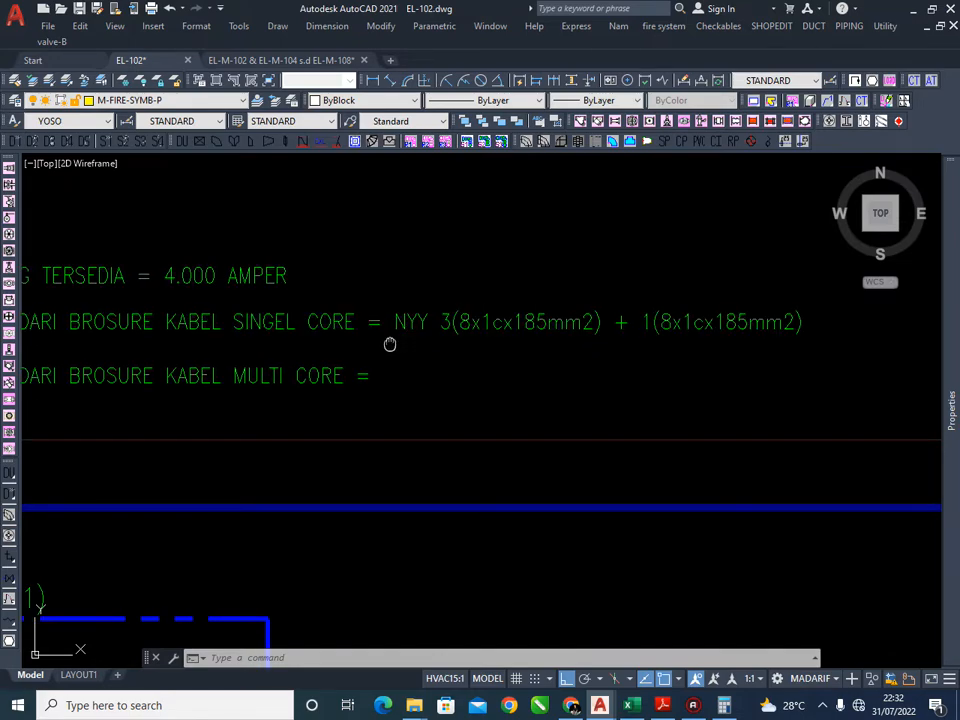
middle_drag(390, 343, 394, 341)
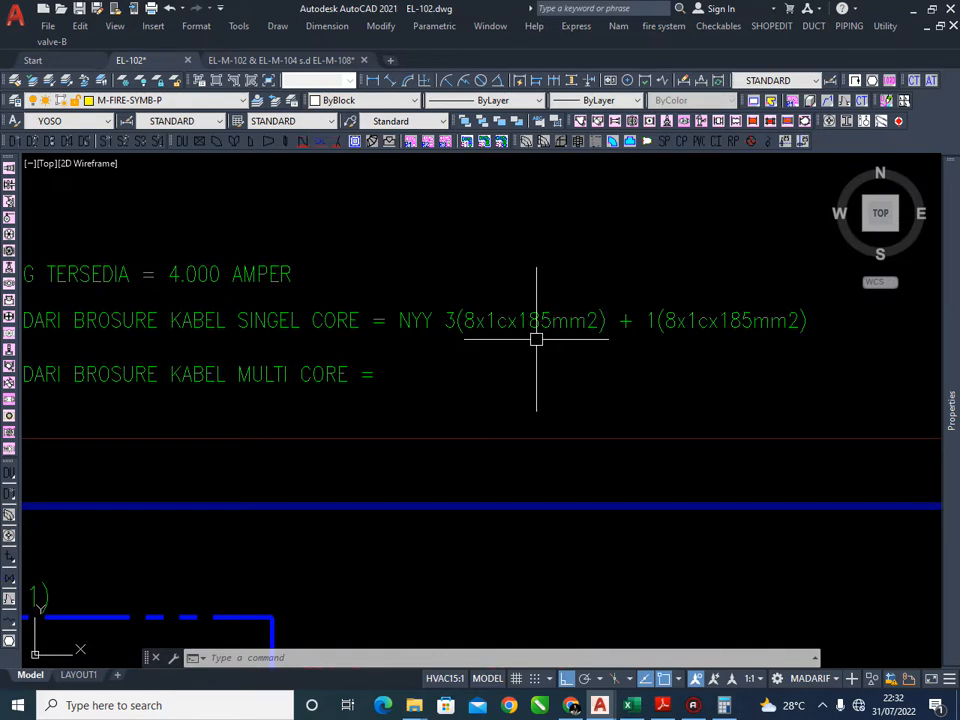
mouse_move(354, 381)
middle_down()
mouse_move(411, 358)
mouse_move(505, 352)
middle_up()
middle_drag(384, 336, 390, 349)
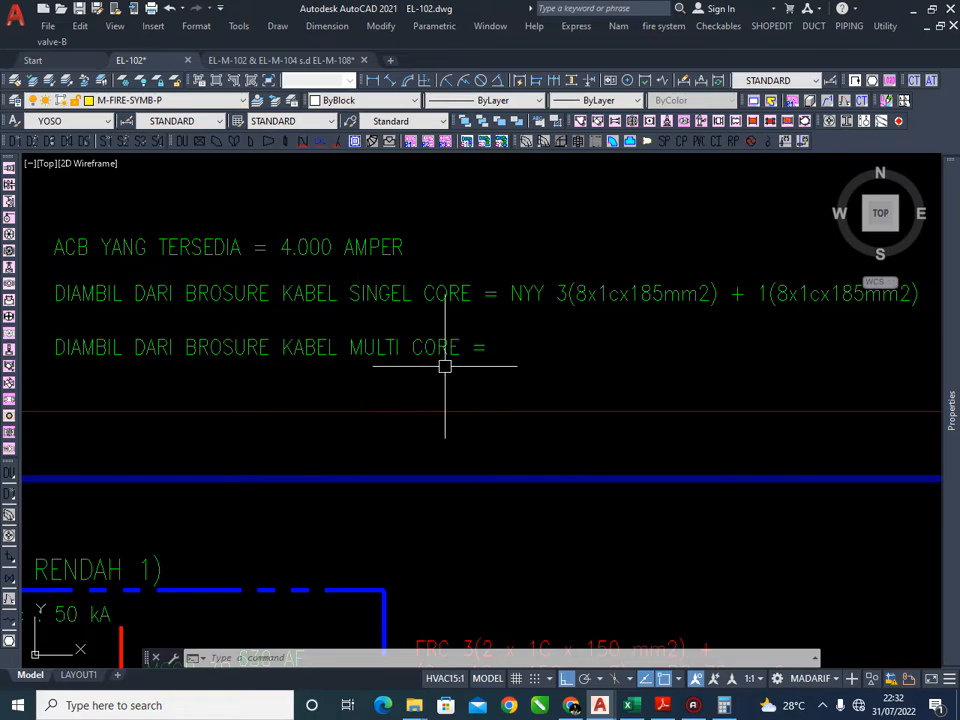
Examine the NYY feeder cable label below Trafo 1, returning to the brochure notes and the cable current-capacity table
scroll(419, 404, down, 4)
scroll(204, 508, up, 5)
mouse_move(256, 469)
middle_down()
mouse_move(328, 474)
mouse_move(263, 457)
middle_up()
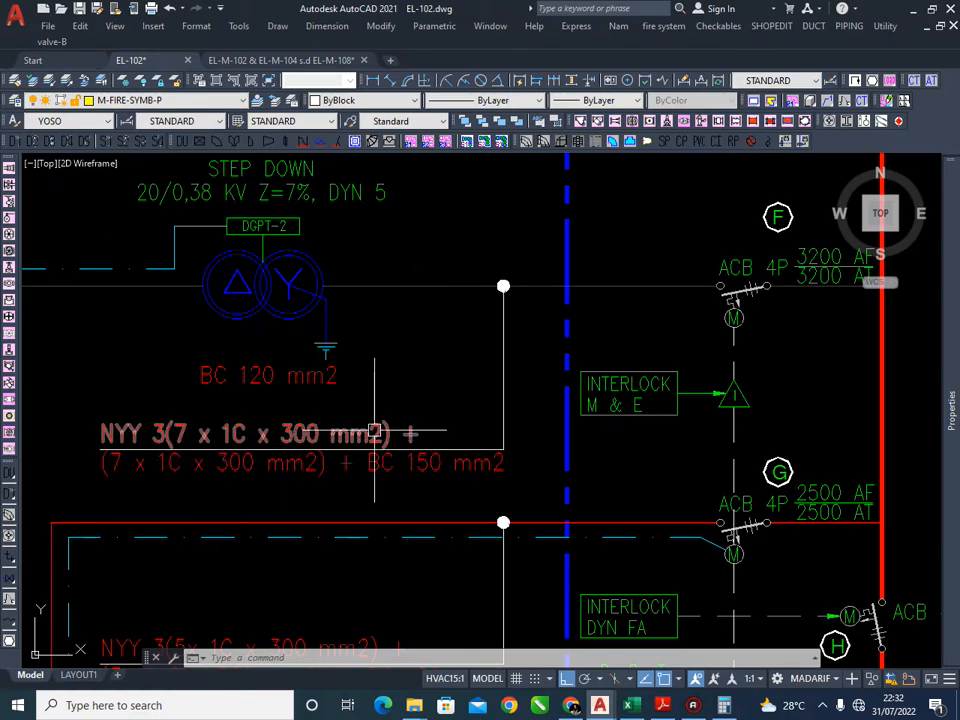
scroll(375, 426, down, 3)
scroll(470, 374, down, 4)
scroll(426, 400, up, 6)
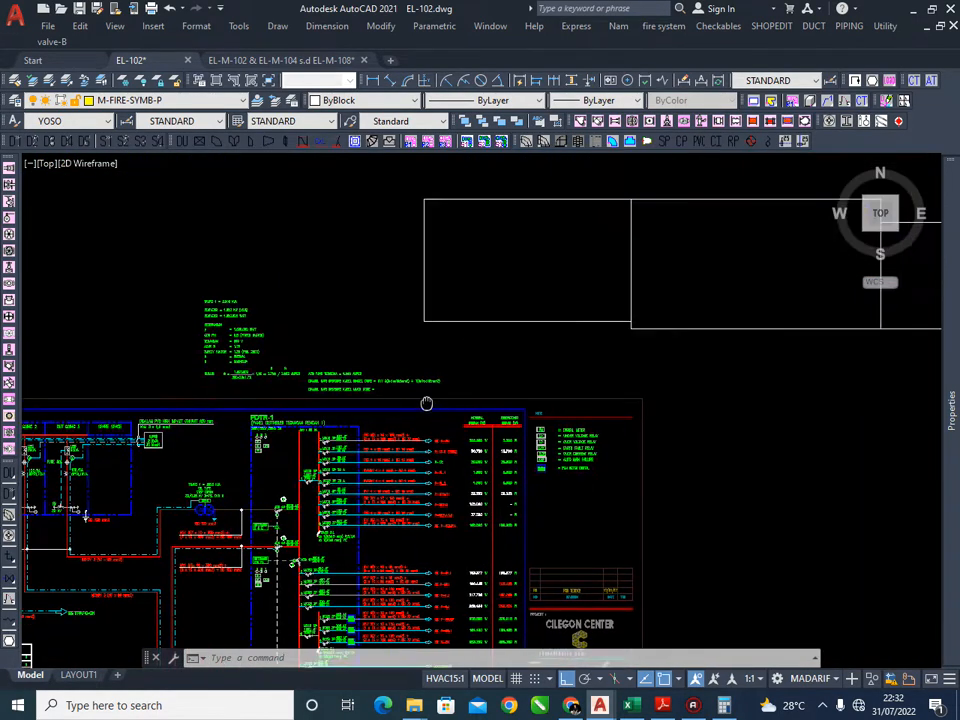
mouse_move(415, 375)
middle_down()
mouse_move(401, 409)
mouse_move(429, 407)
middle_up()
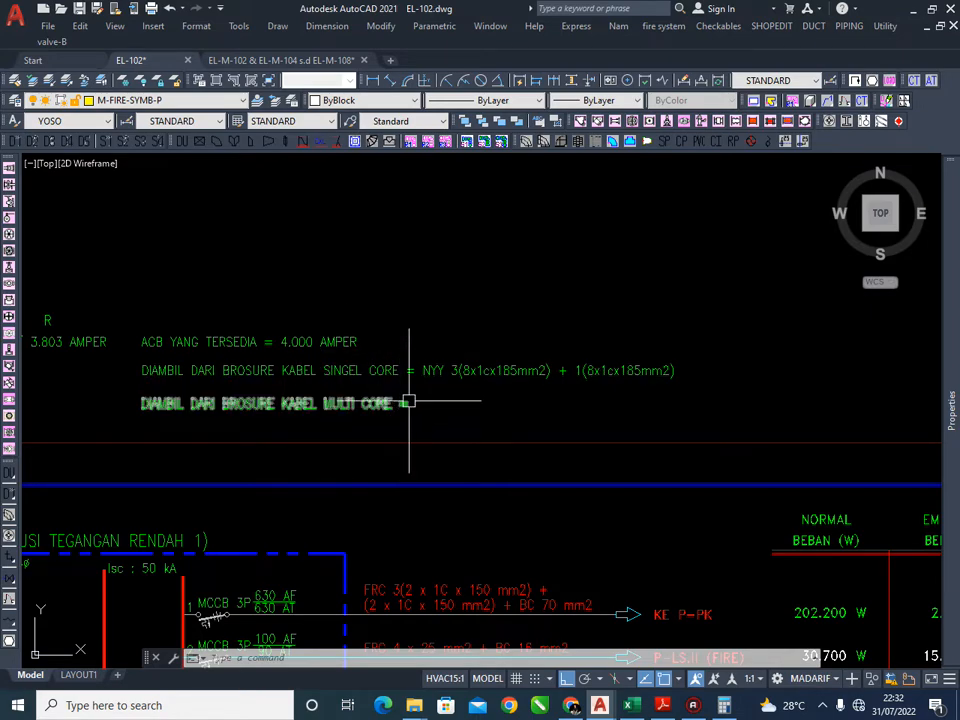
scroll(467, 377, down, 4)
scroll(410, 413, up, 2)
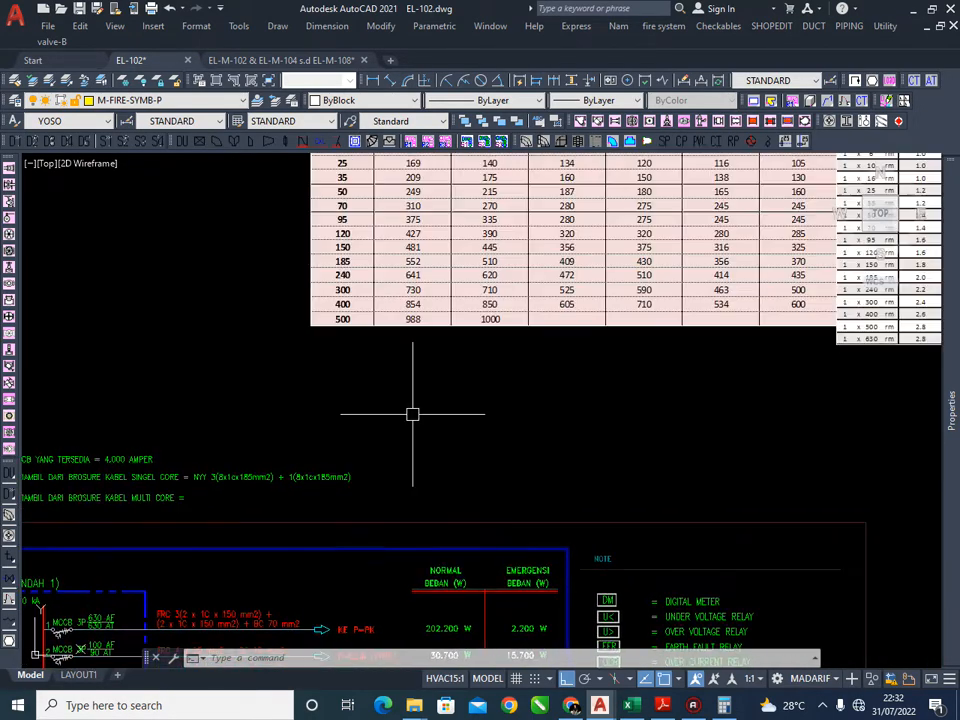
Compare the single-, two- and multi-core columns of the current-capacity table with the adjoining Kabelindo NYY cable data
scroll(463, 433, down, 3)
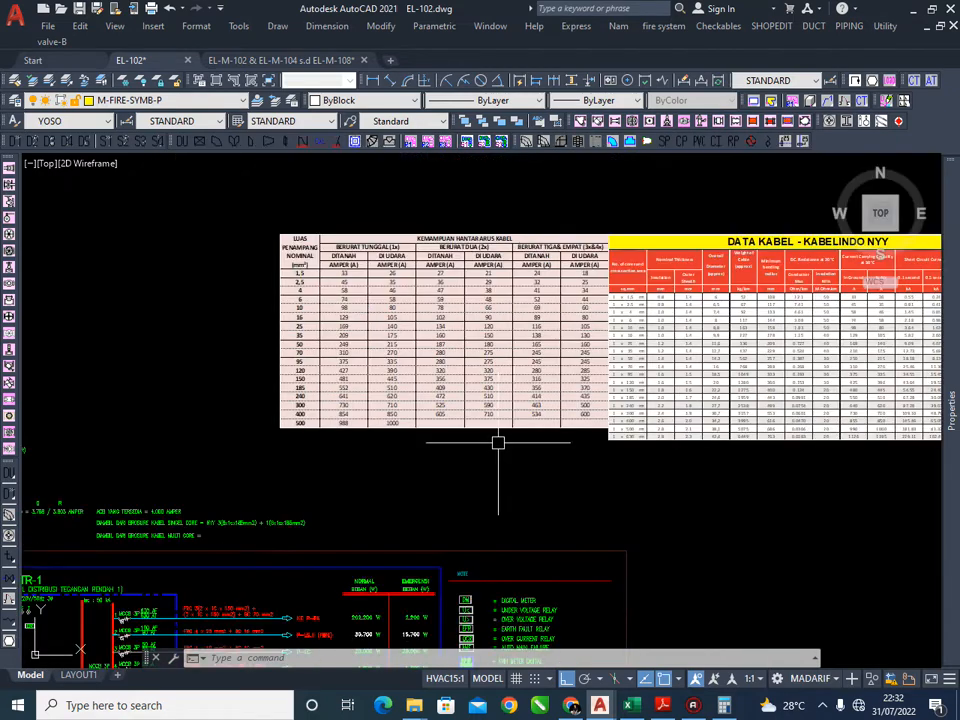
scroll(640, 338, up, 2)
middle_drag(474, 319, 524, 339)
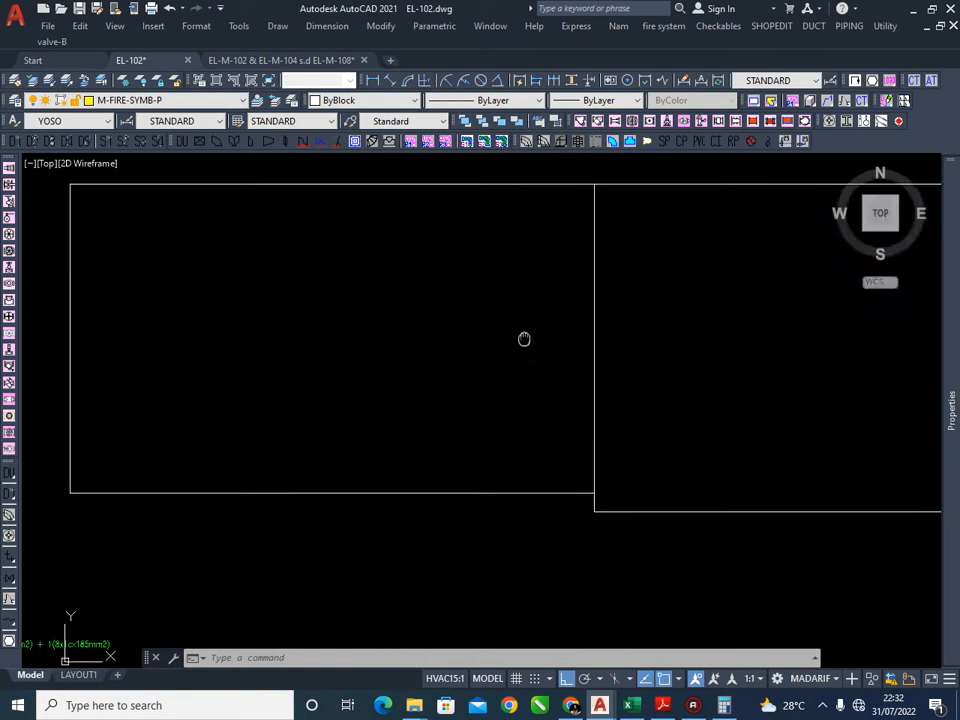
middle_drag(412, 255, 433, 267)
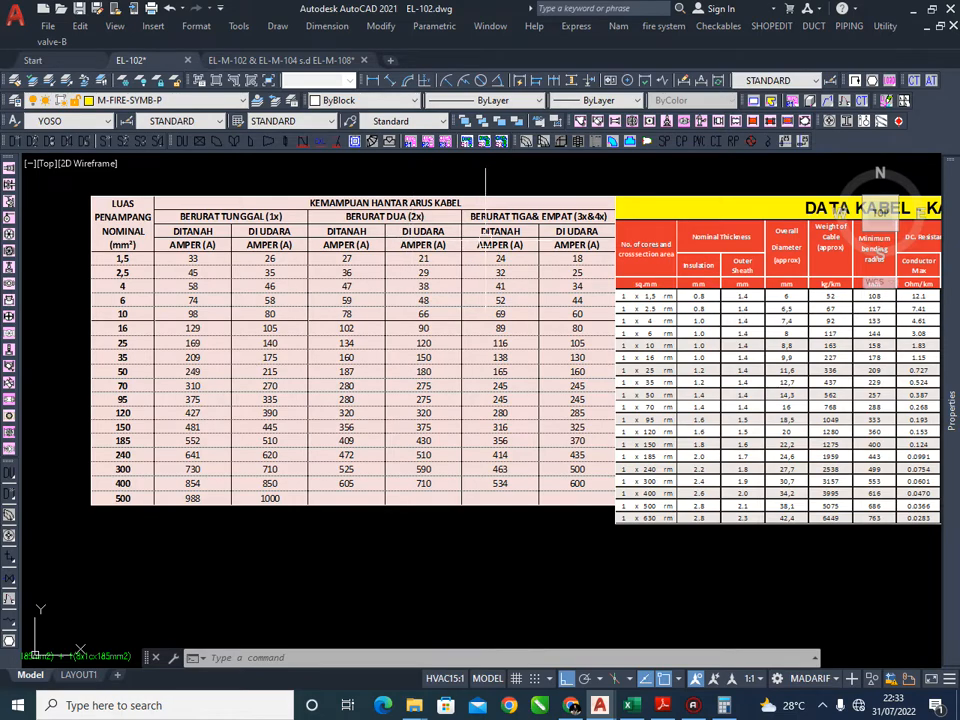
middle_drag(485, 241, 410, 249)
scroll(570, 270, down, 1)
middle_drag(570, 270, 452, 268)
scroll(482, 266, up, 1)
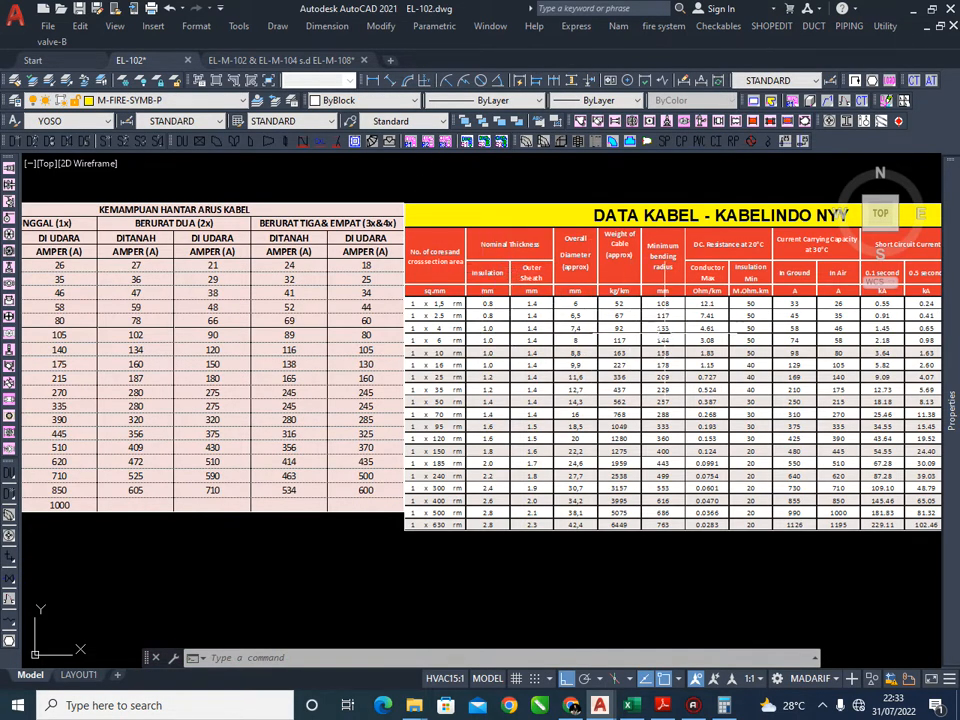
middle_drag(495, 270, 440, 272)
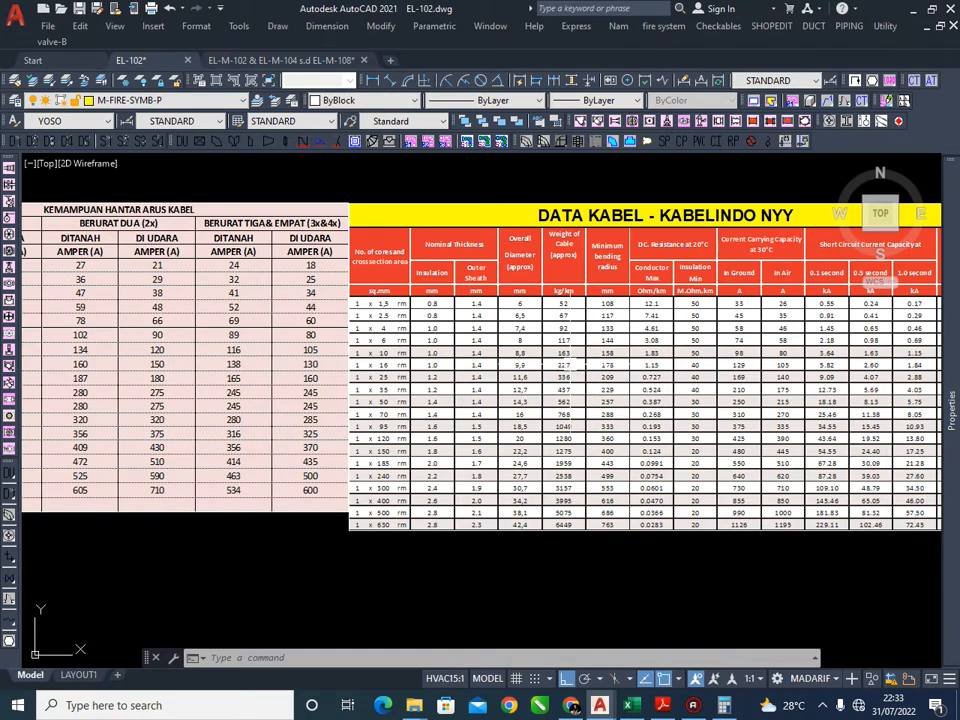
middle_drag(491, 411, 553, 396)
middle_drag(371, 427, 554, 409)
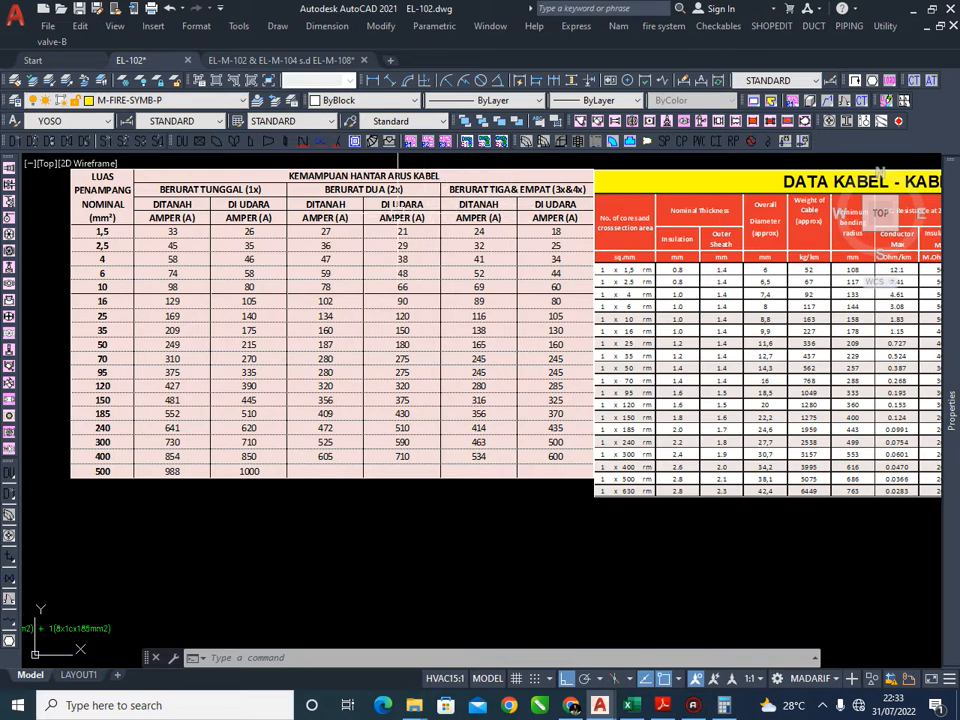
Multiply the 240 mm² three/four-core in-air capacity, 435 A, by 8 in Calculator and clear the calculation
middle_drag(426, 232, 440, 233)
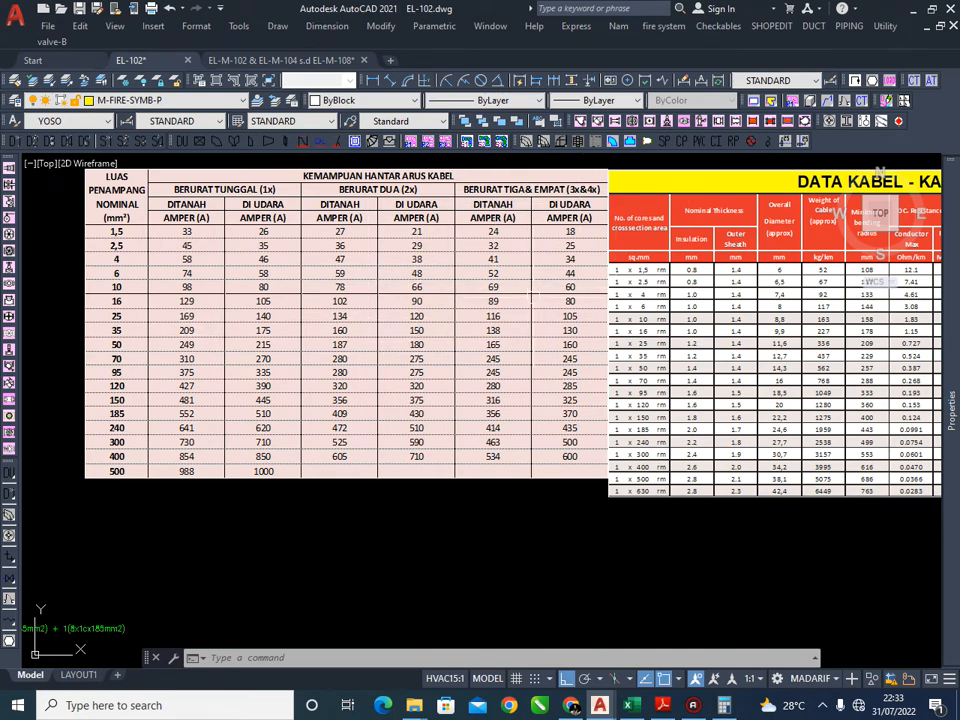
mouse_move(508, 325)
middle_down()
mouse_move(540, 322)
mouse_move(550, 342)
middle_up()
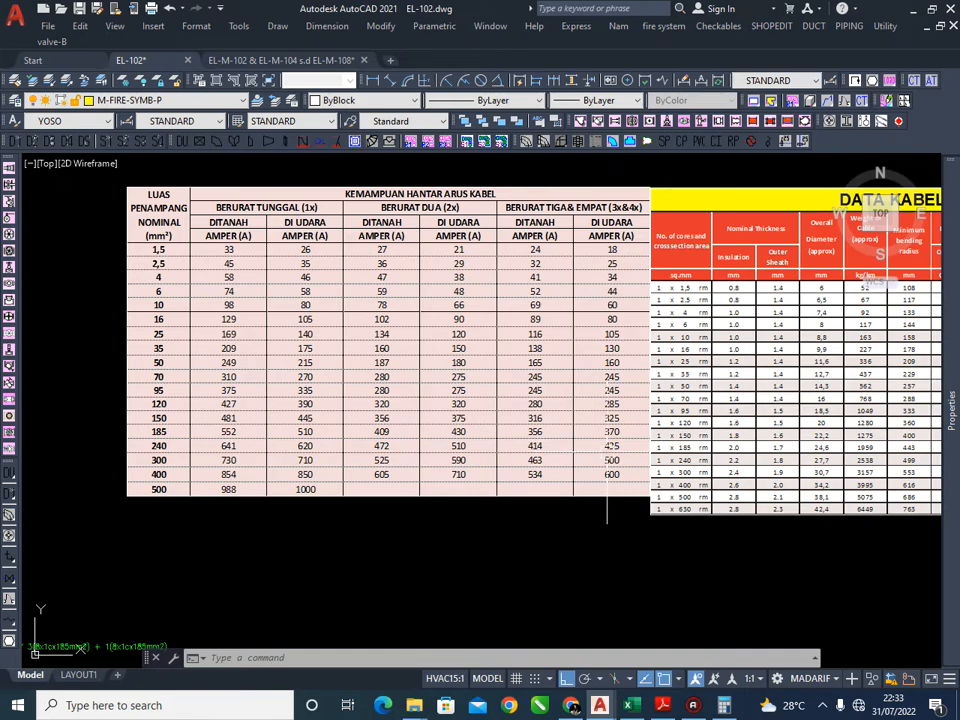
scroll(607, 455, up, 2)
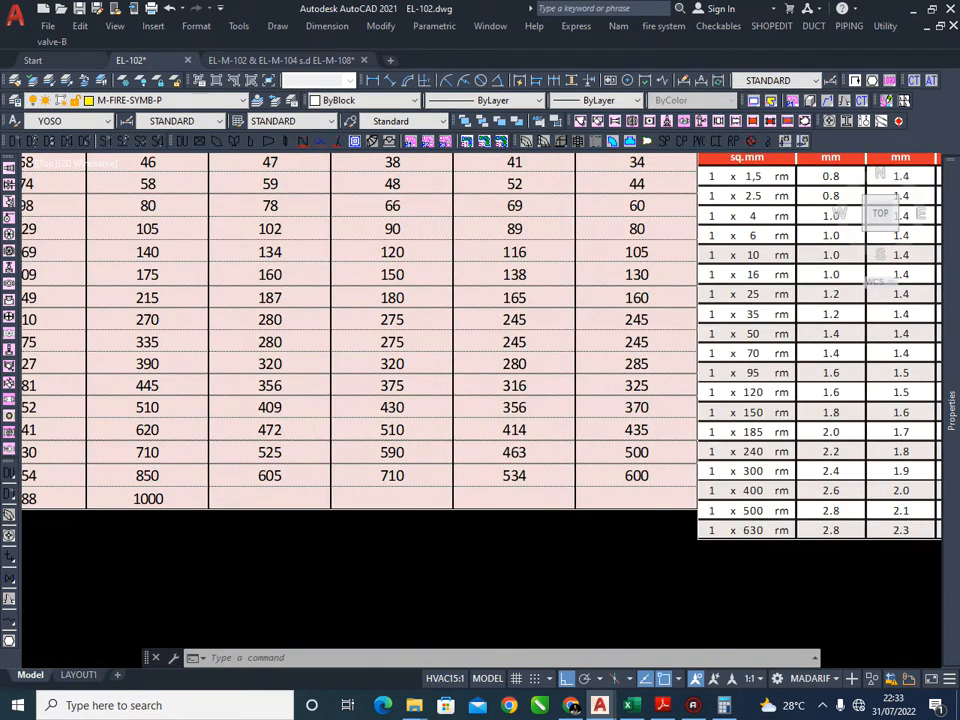
scroll(645, 432, down, 2)
click(724, 705)
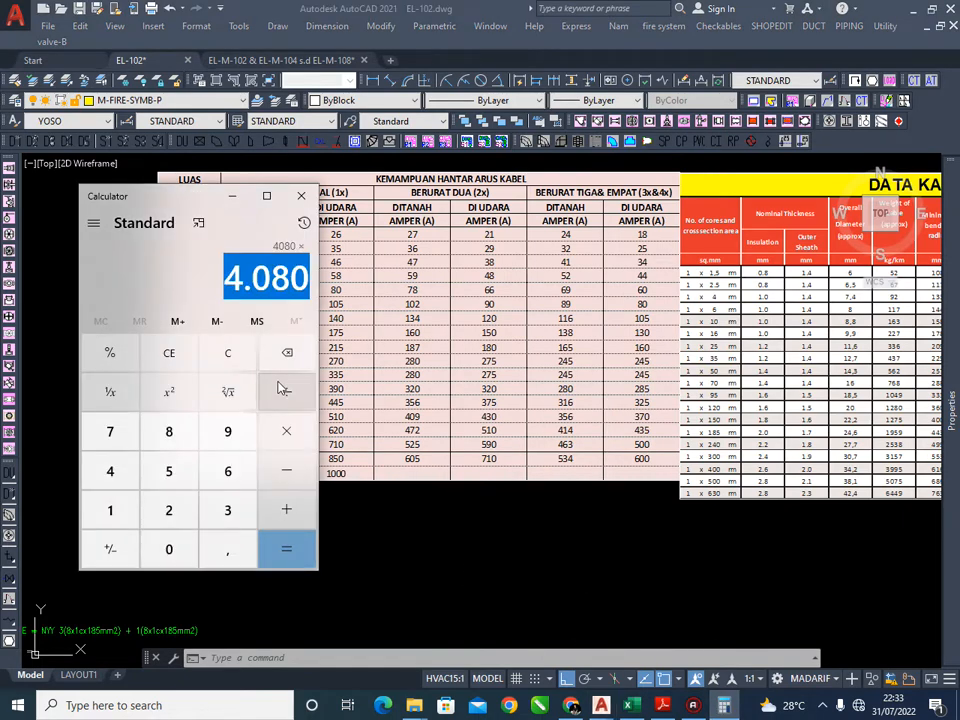
click(226, 357)
text(43)
click(176, 476)
click(282, 434)
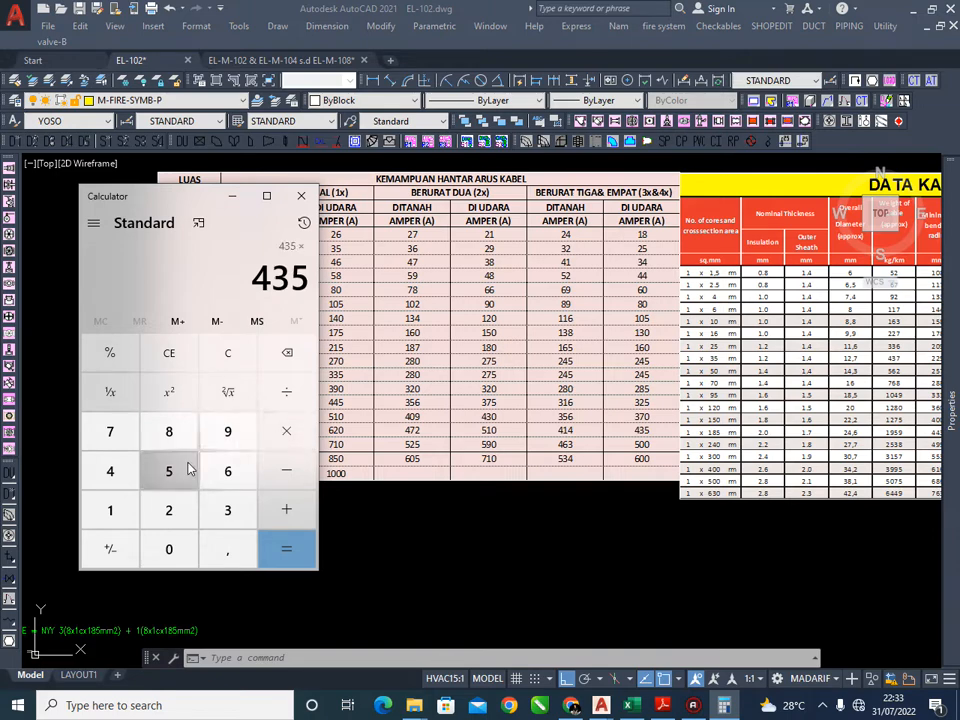
click(173, 438)
click(287, 431)
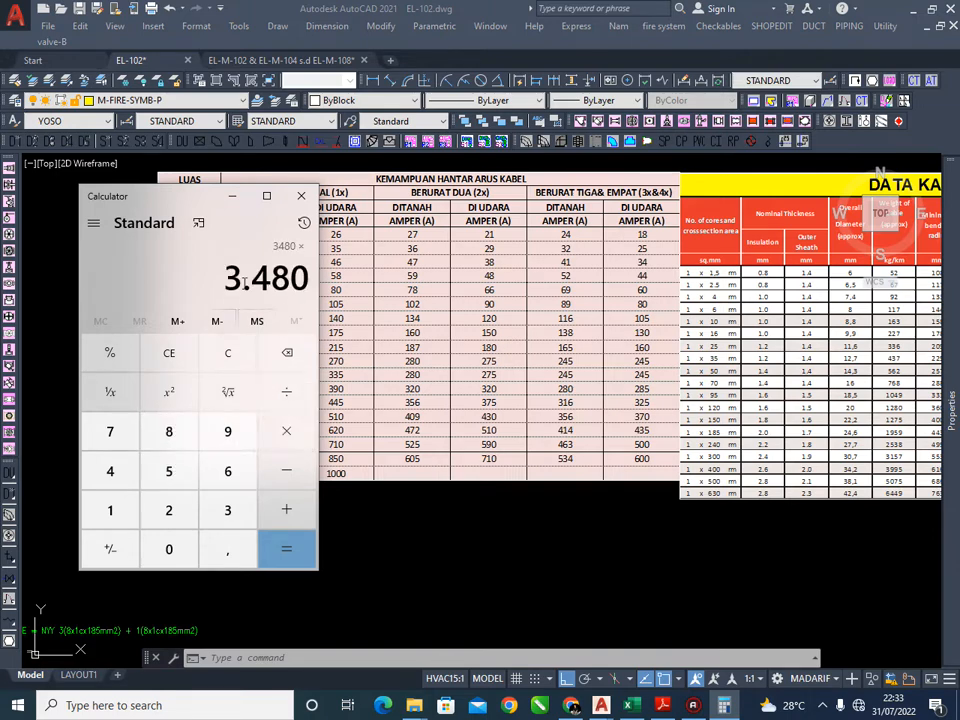
drag(228, 280, 305, 283)
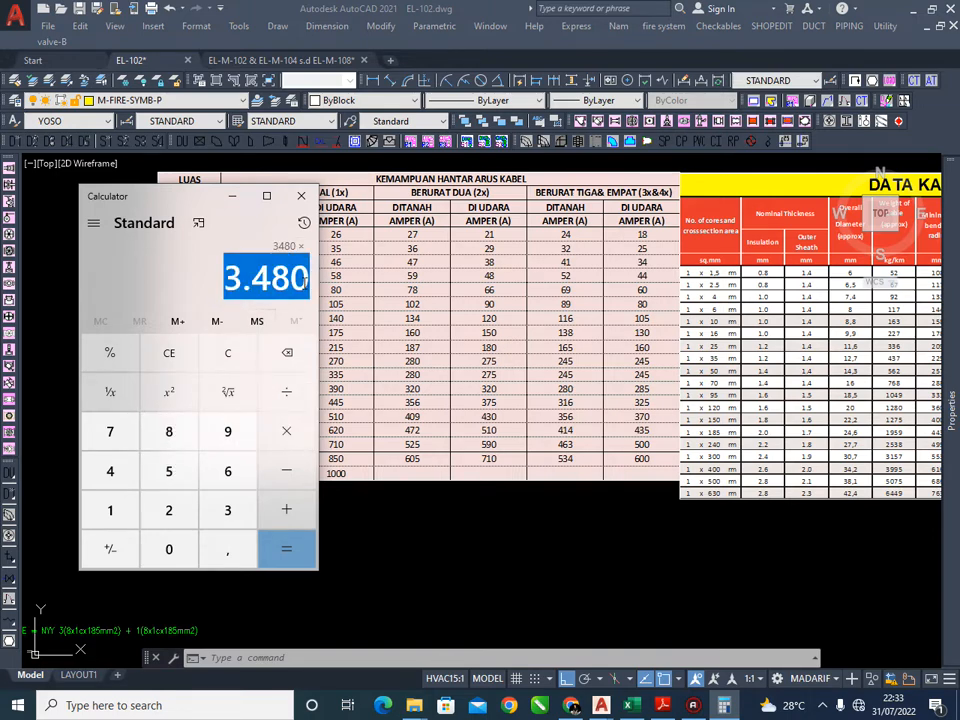
click(234, 362)
Find the 300 mm² three/four-core in-air capacity in the table and multiply 500 by 8 in Calculator
click(621, 567)
scroll(649, 456, up, 2)
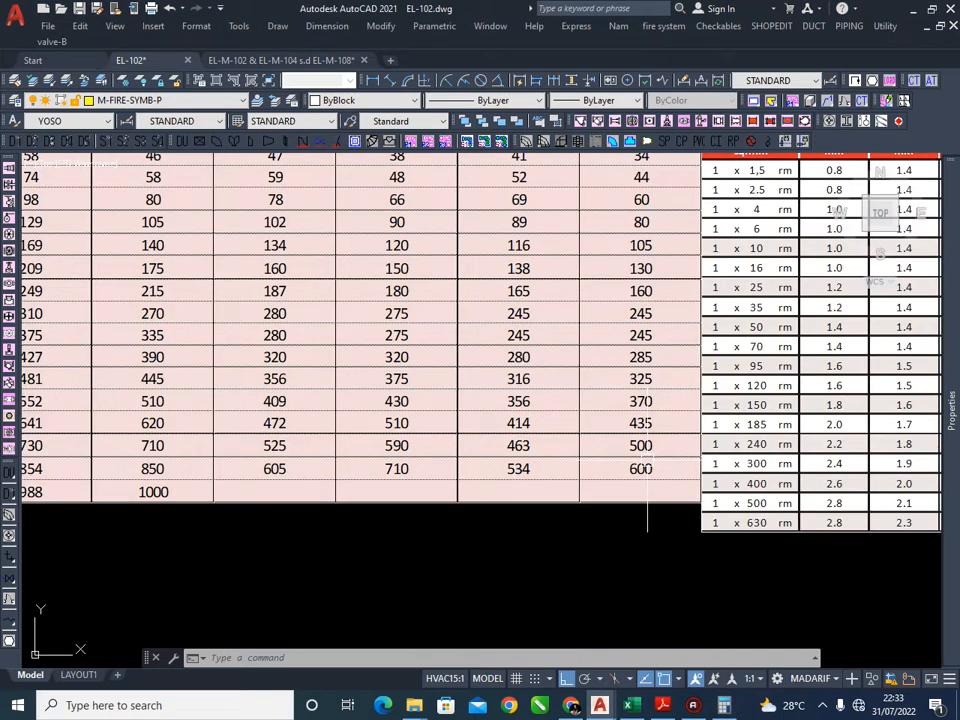
scroll(649, 456, down, 2)
scroll(649, 456, up, 2)
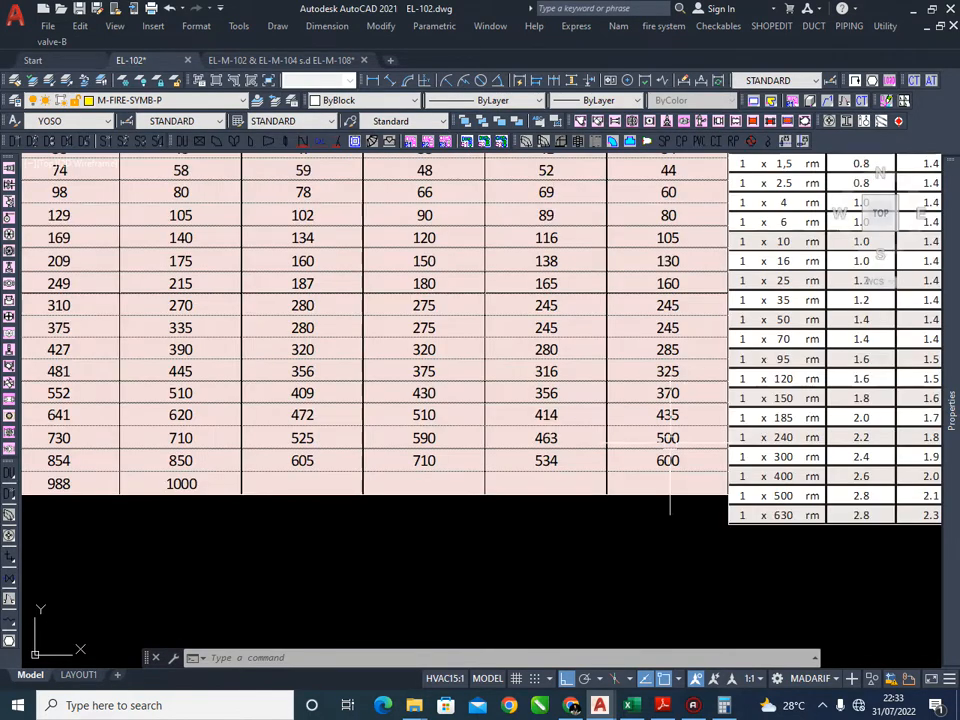
click(724, 705)
click(169, 470)
double_click(169, 549)
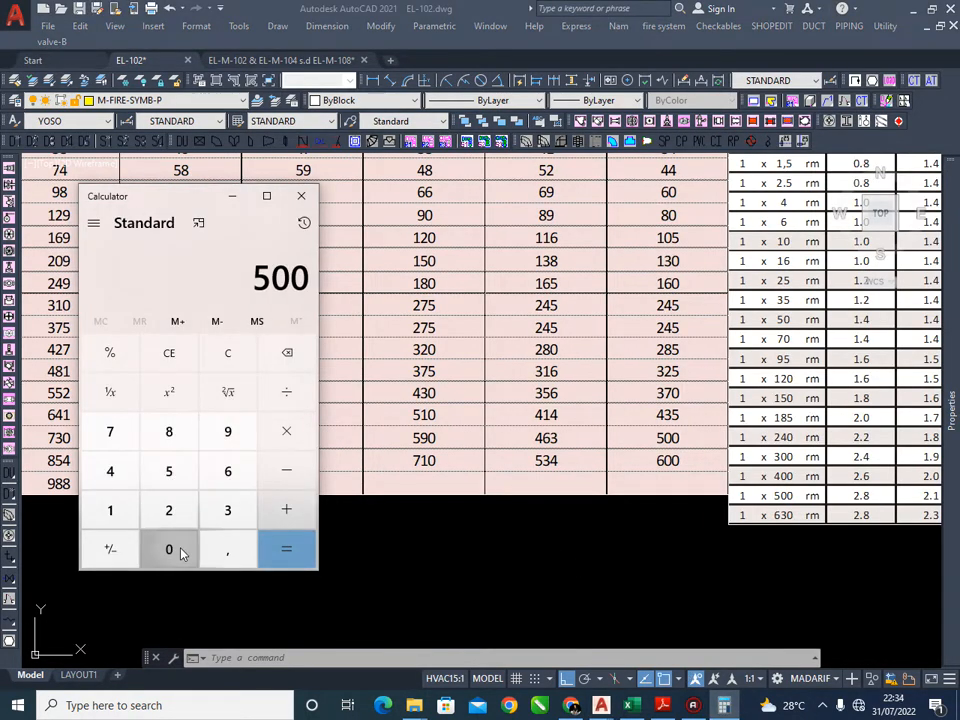
click(286, 440)
click(172, 437)
click(287, 434)
drag(221, 278, 310, 285)
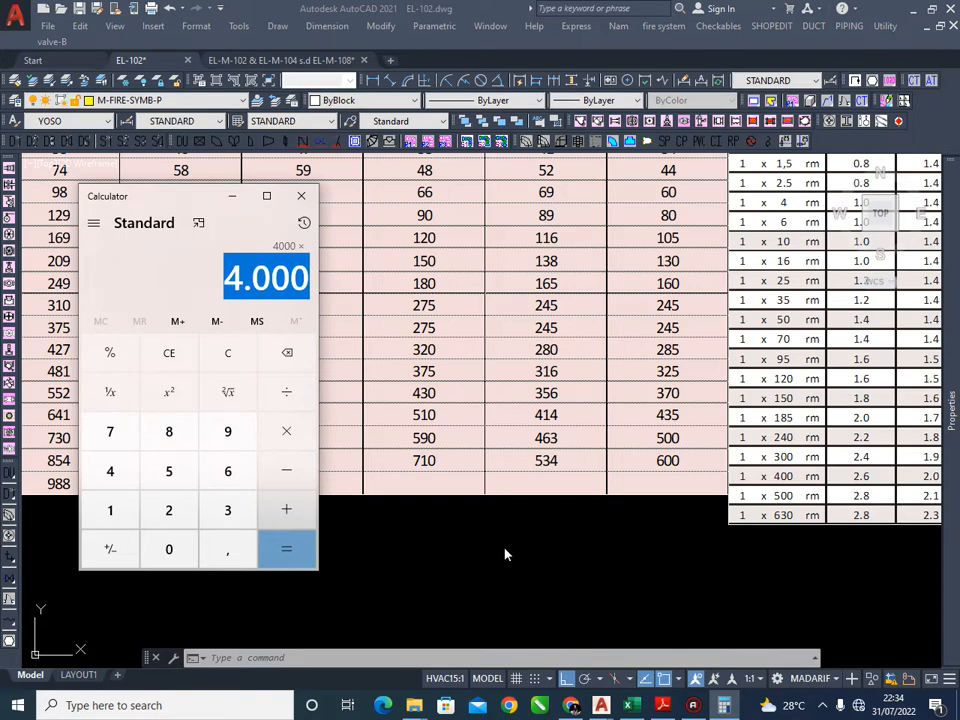
click(660, 510)
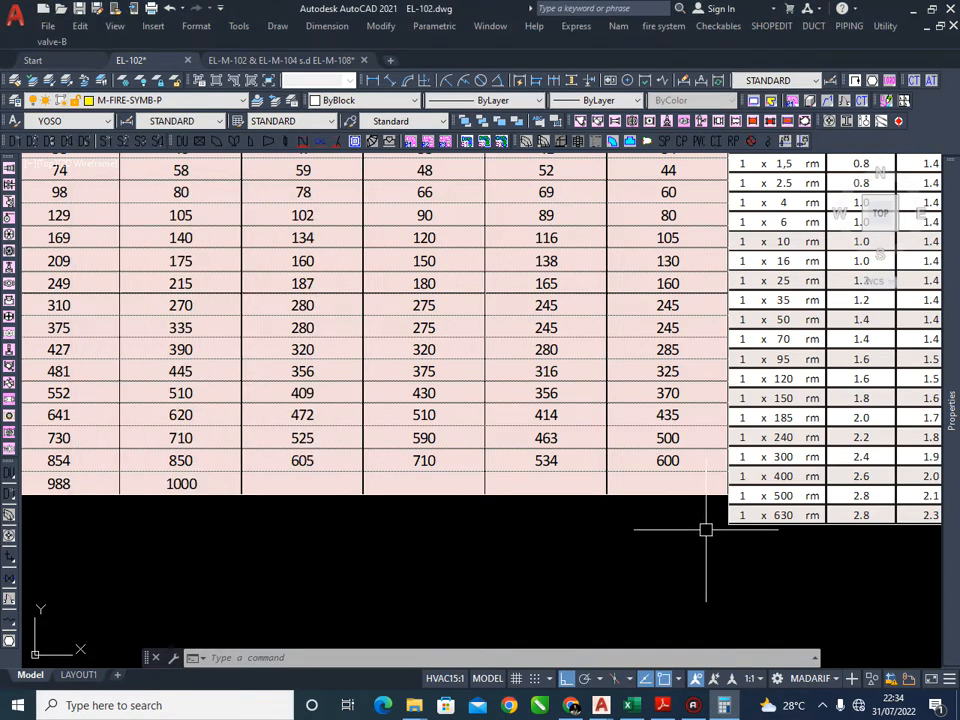
Examine the 300 mm² row of the current-capacity table, tracing its size and column headings to the three/four-core in-air value
middle_drag(197, 440, 286, 442)
mouse_move(141, 436)
middle_down()
mouse_move(172, 436)
mouse_move(158, 440)
middle_up()
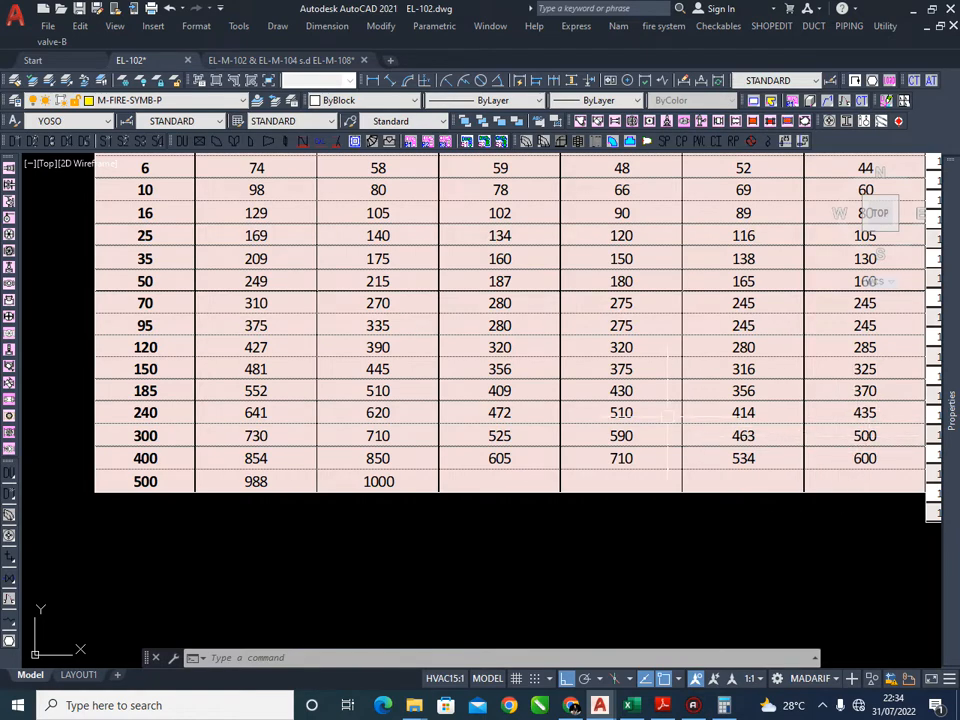
middle_drag(872, 435, 772, 447)
scroll(640, 580, down, 2)
scroll(805, 242, up, 2)
scroll(735, 559, down, 2)
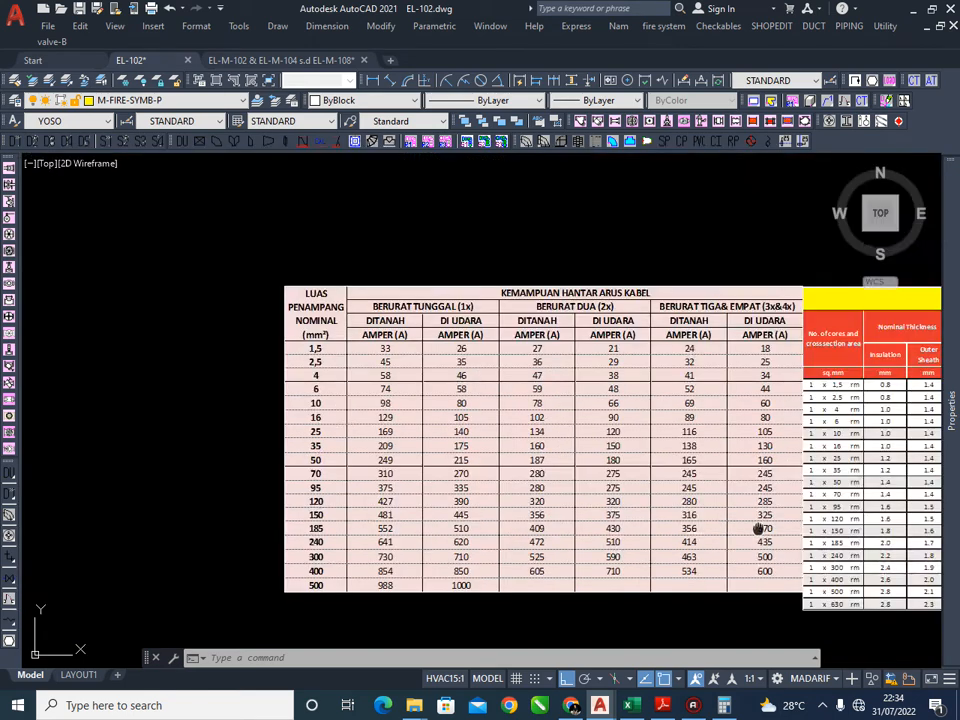
scroll(283, 520, up, 2)
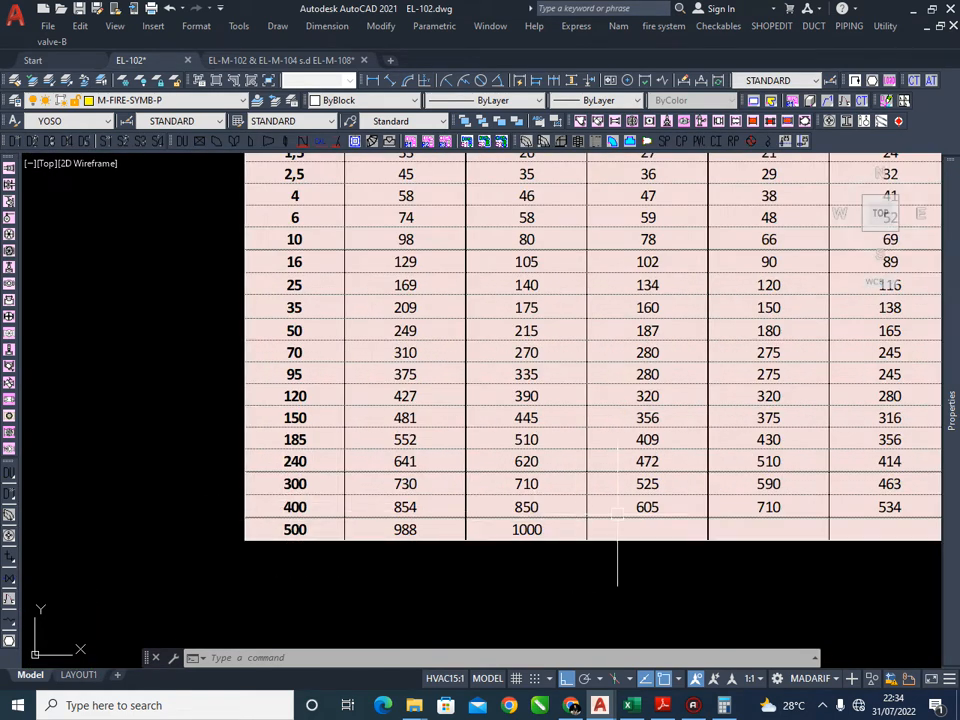
scroll(617, 515, down, 2)
scroll(700, 500, up, 2)
middle_drag(866, 490, 773, 500)
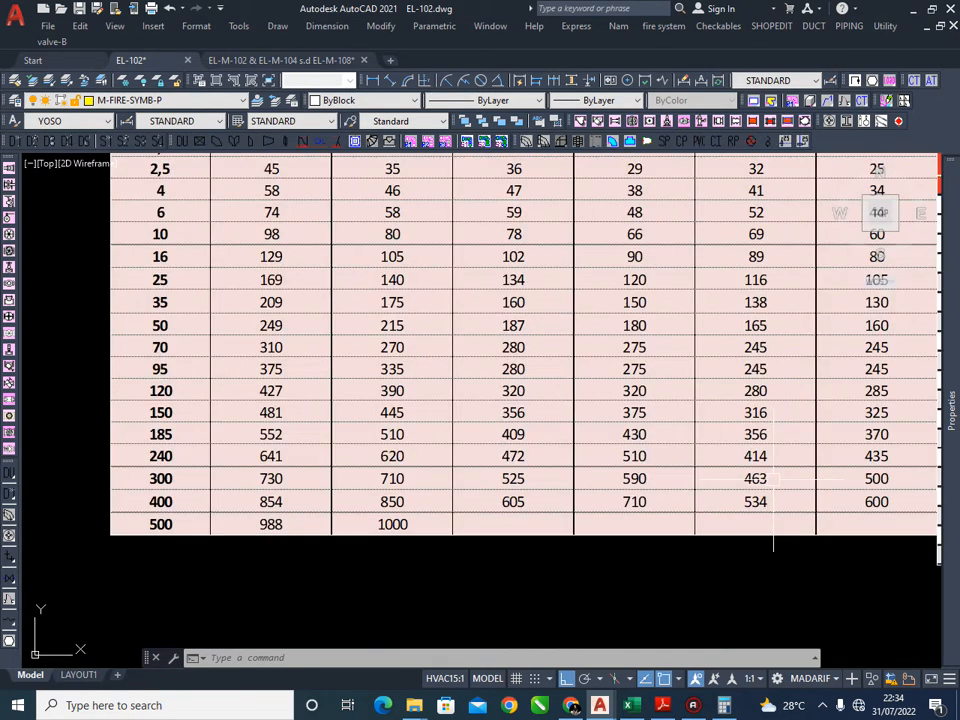
scroll(780, 500, down, 2)
scroll(465, 255, up, 2)
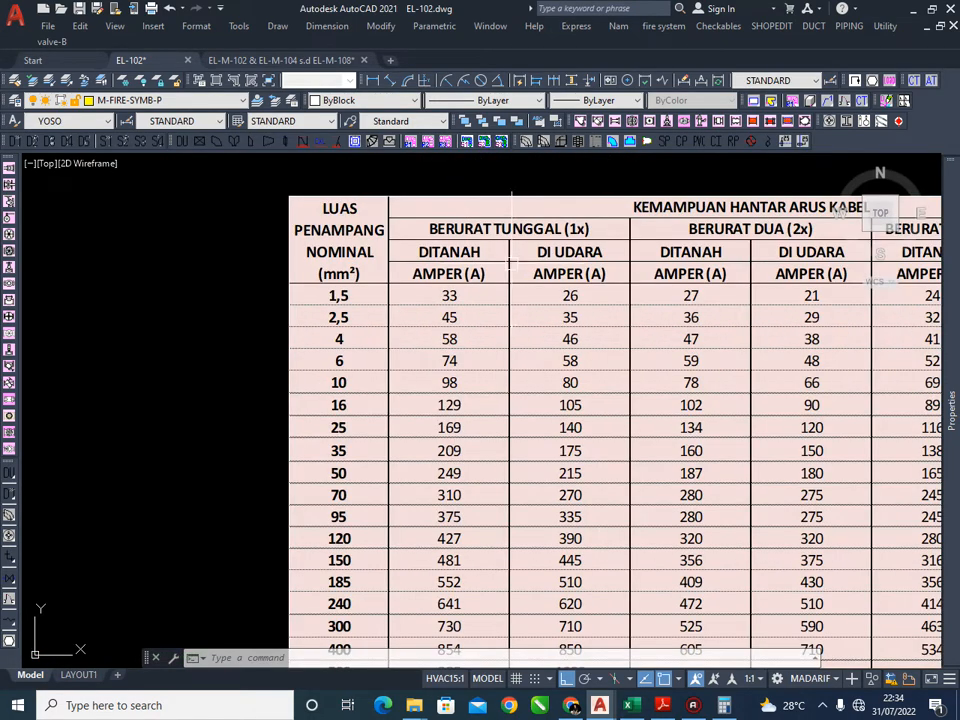
scroll(527, 268, down, 2)
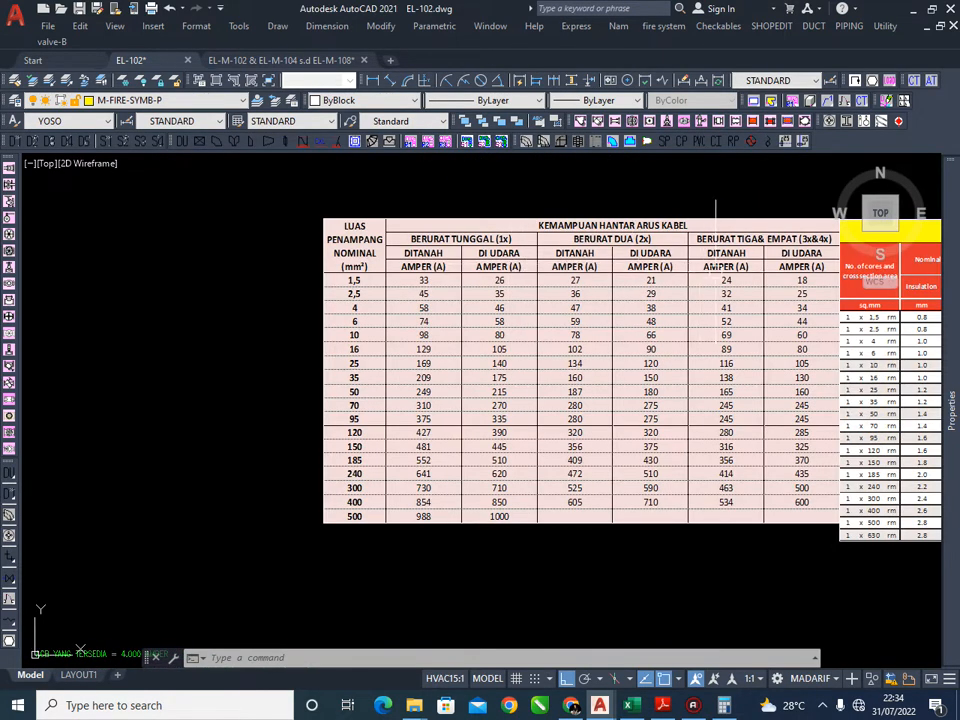
scroll(779, 316, up, 2)
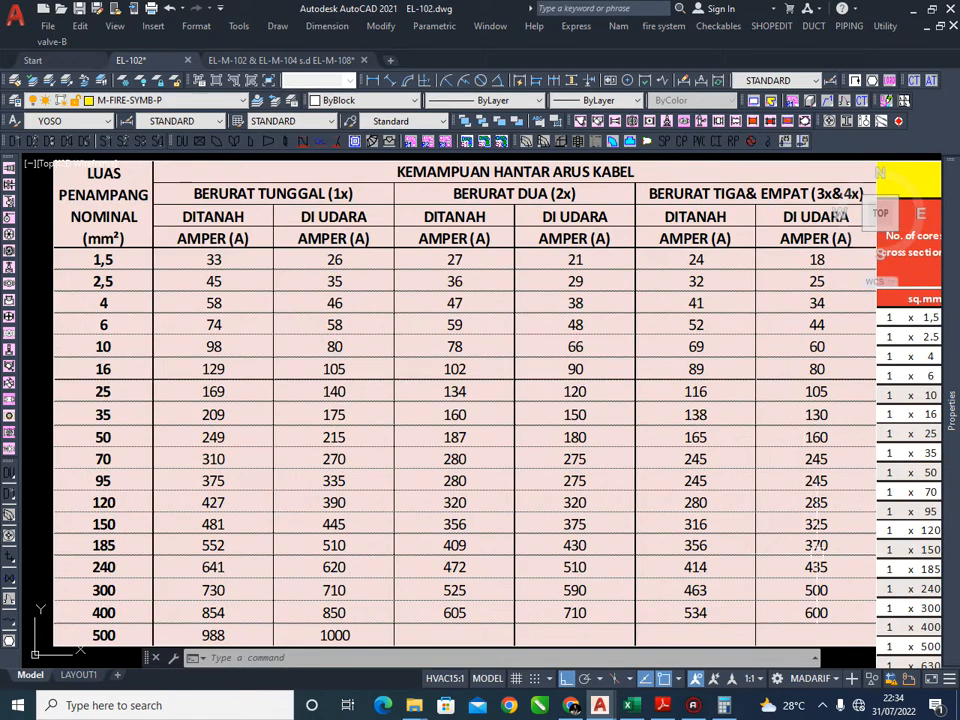
middle_drag(795, 563, 791, 511)
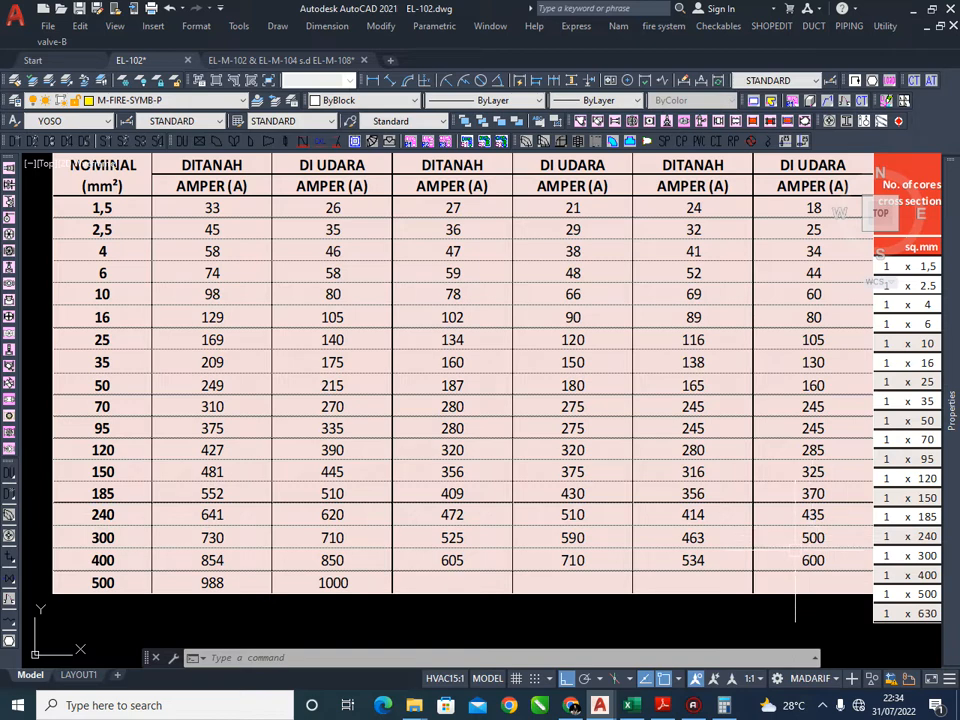
Recalculate 500 × 8 in Calculator for the 300 mm² multi-core cable and close Calculator
click(729, 703)
click(229, 354)
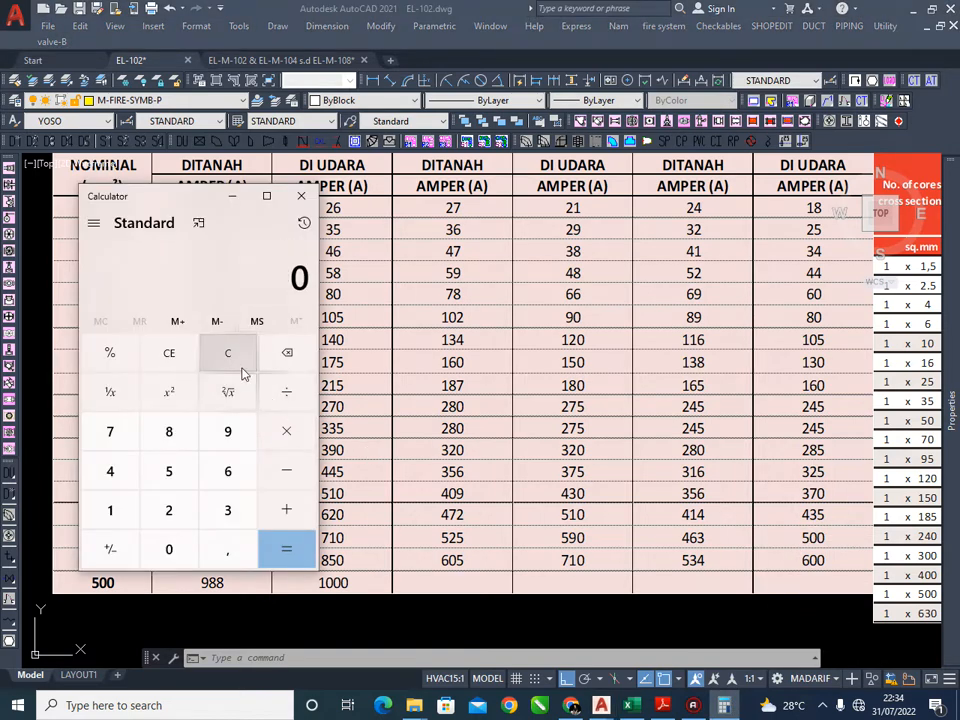
click(169, 471)
click(169, 549)
click(169, 549)
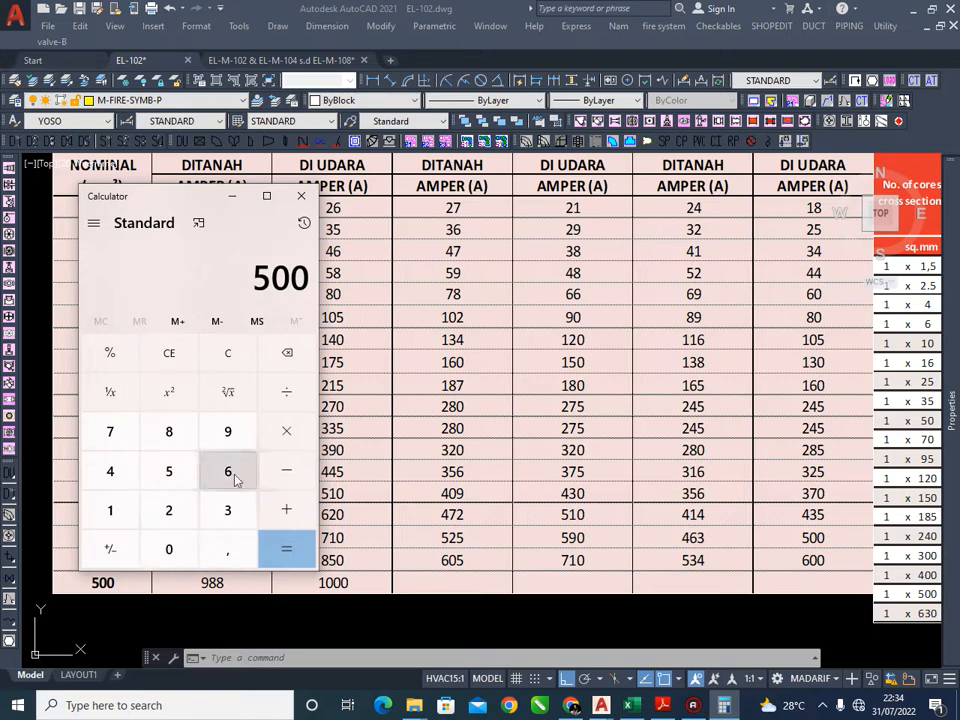
click(286, 431)
click(185, 443)
click(286, 431)
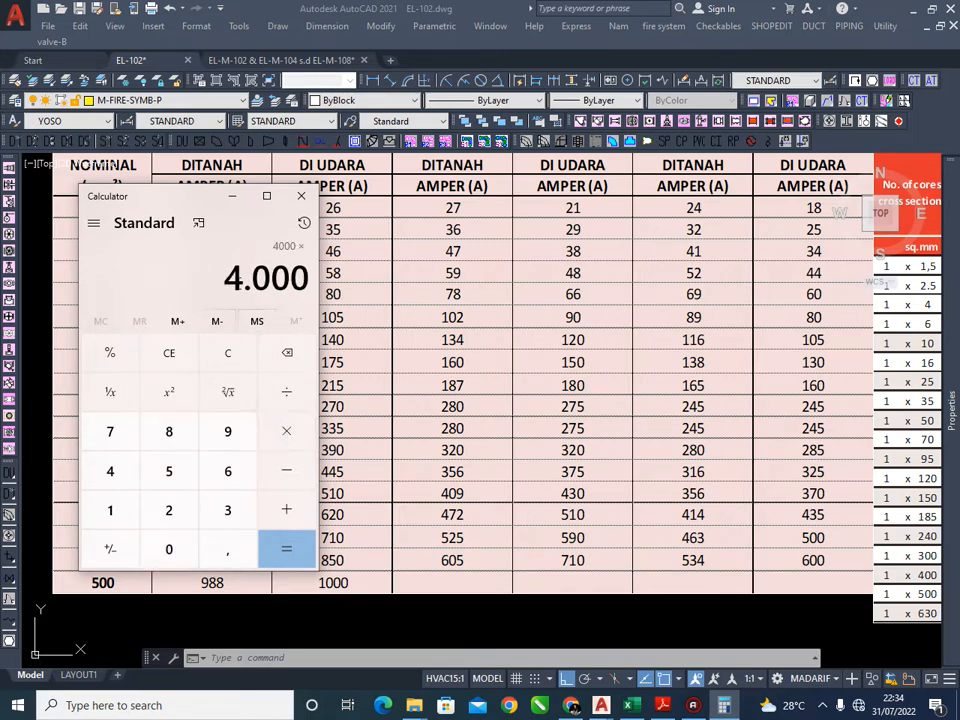
click(301, 195)
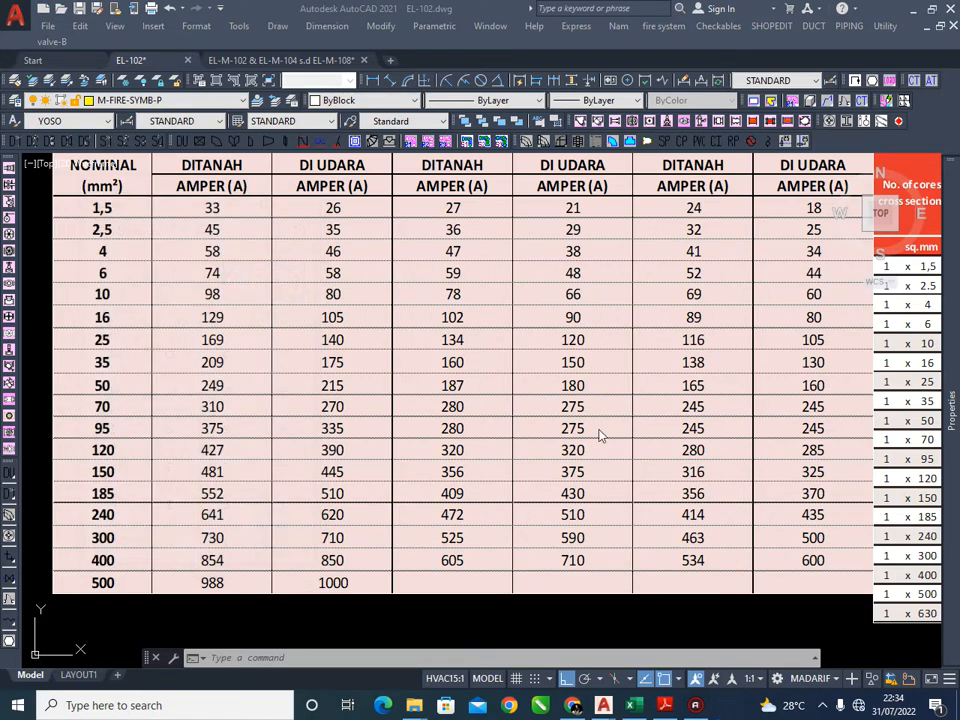
Copy "NYY 3(8x1cx185mm2) + 1(8x1cx185mm2)" from the single-core note to the end of the multi-core note
scroll(561, 546, down, 2)
click(559, 555)
middle_drag(536, 591, 605, 350)
scroll(598, 346, down, 2)
scroll(390, 387, up, 4)
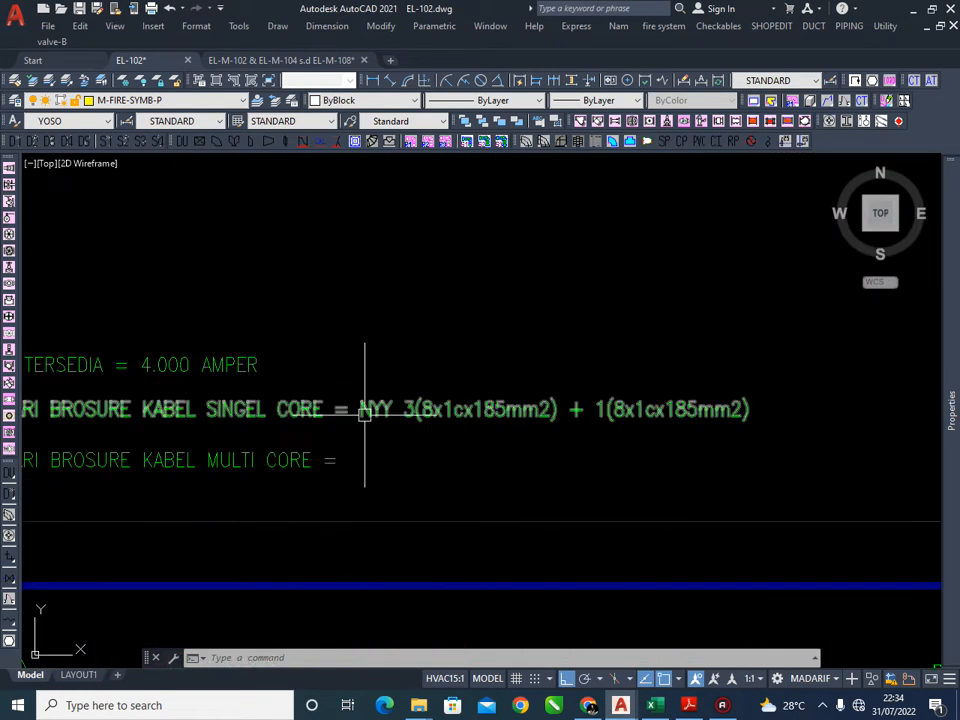
click(431, 417)
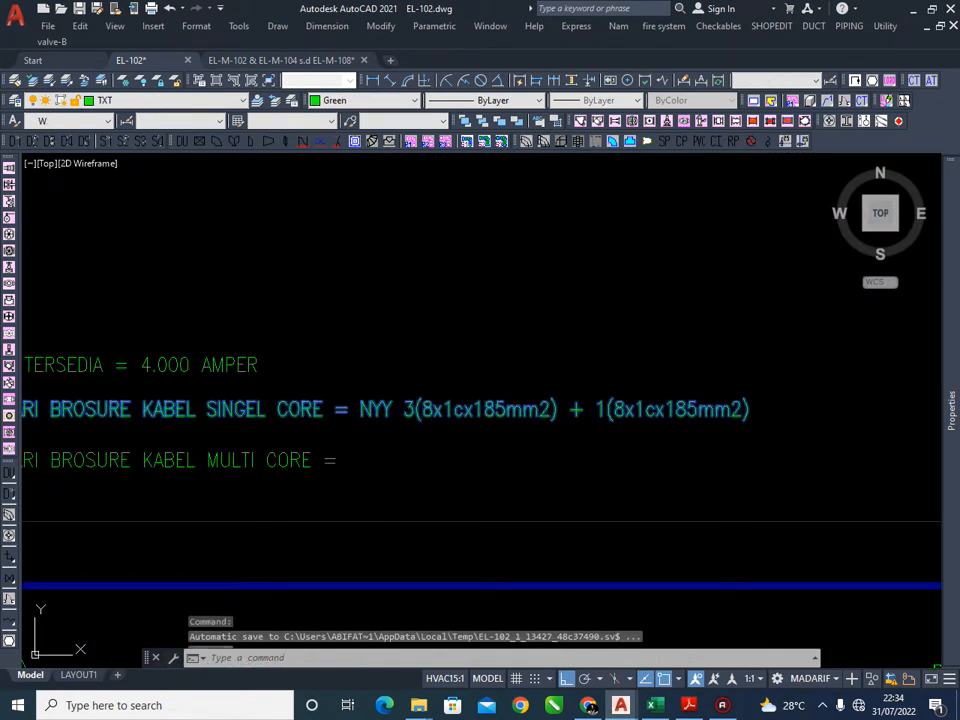
double_click(431, 412)
drag(362, 409, 750, 409)
key(ctrl+c)
key(Return)
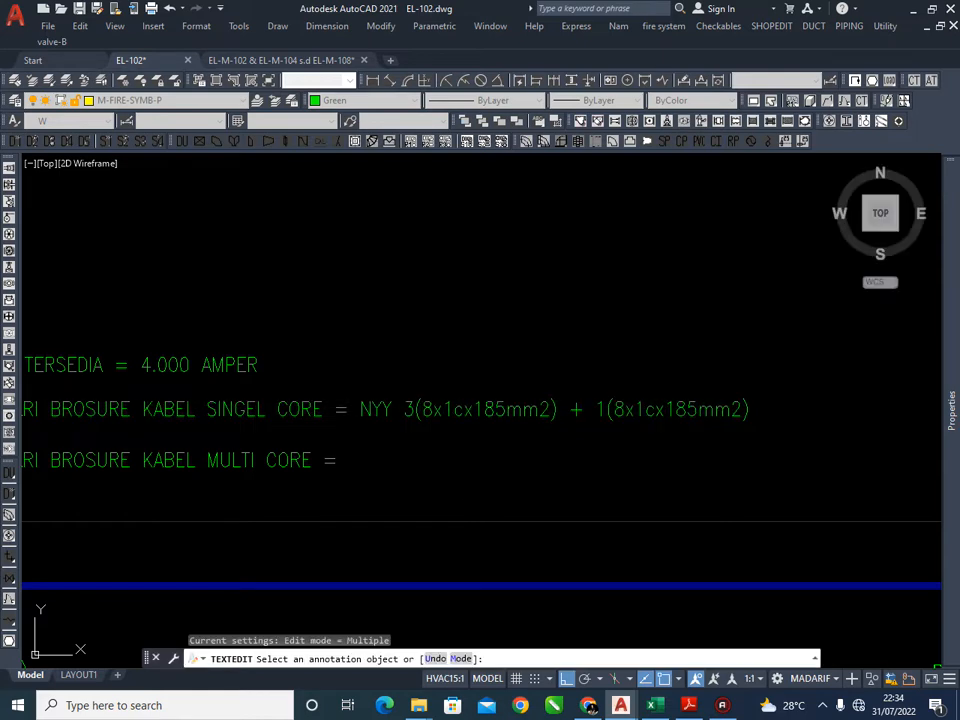
click(332, 460)
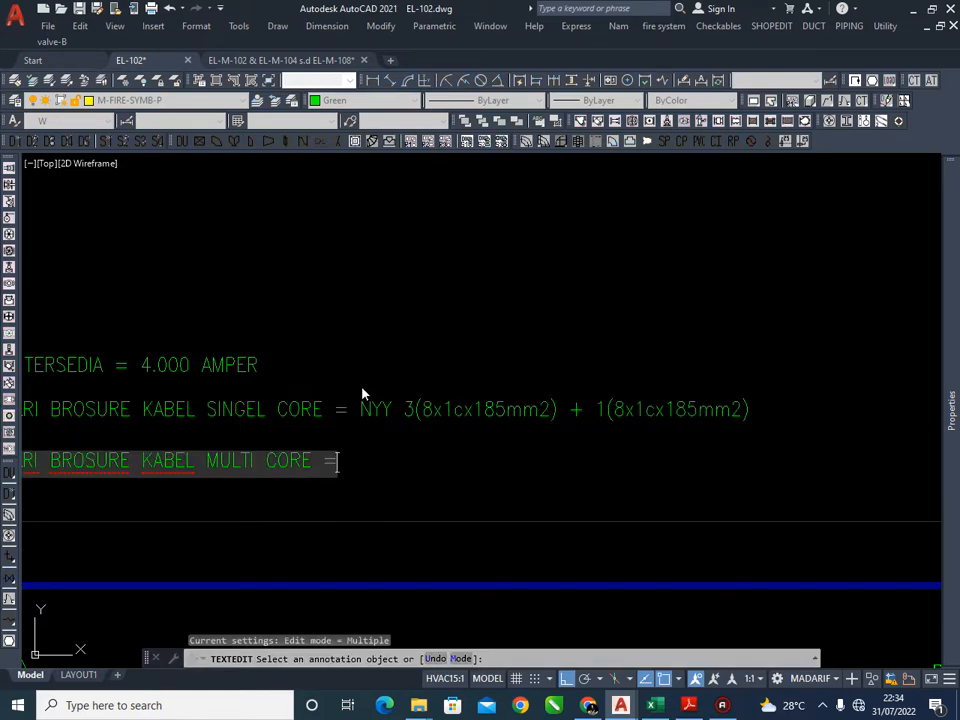
key(ctrl+v)
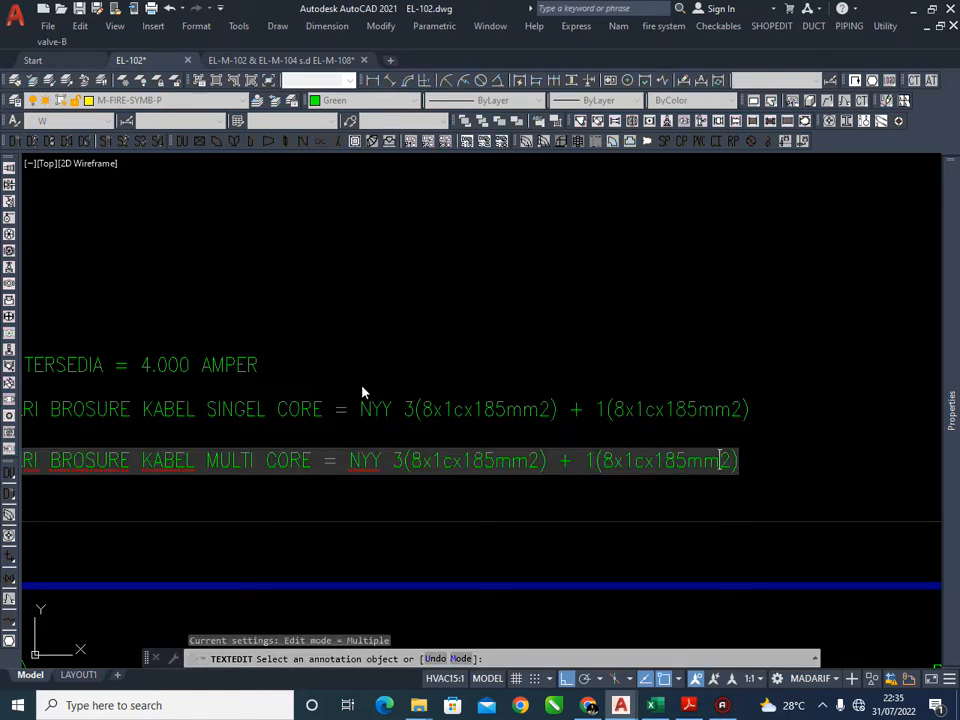
Change both conductor sizes in the multi-core note to 300, reading NYY 3(8x1cx300mm2) + 1(8x1cx300mm2), and finish text editing
key(Left)
key(Left)
key(Left)
key(Left)
key(Left)
key(Left)
key(Left)
key(Left)
key(BackSpace)
key(Delete)
key(BackSpace)
text(30)
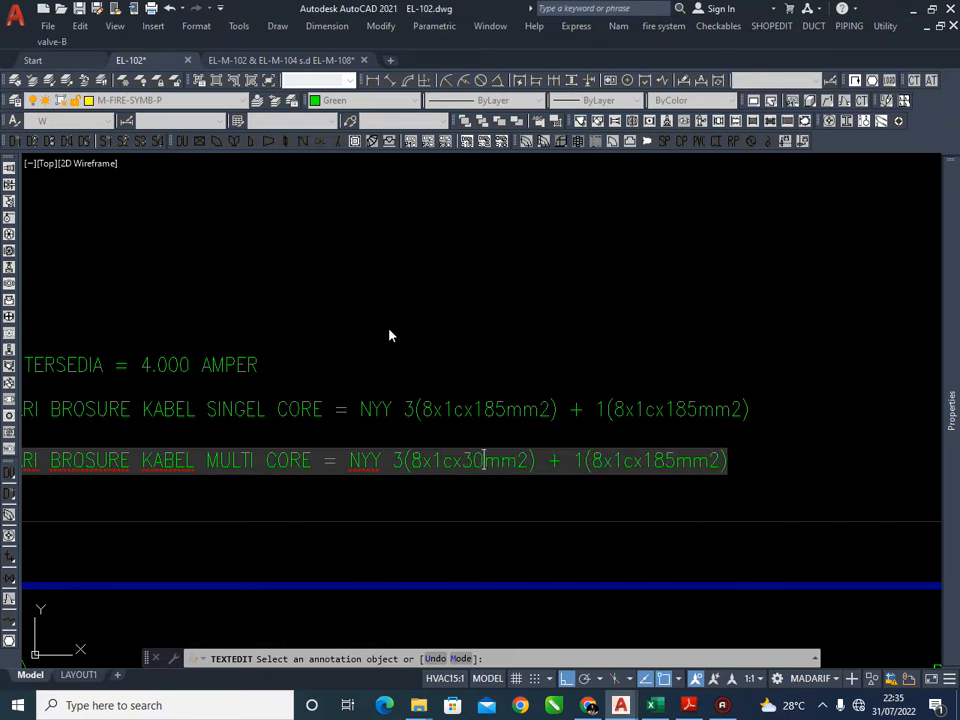
text(0)
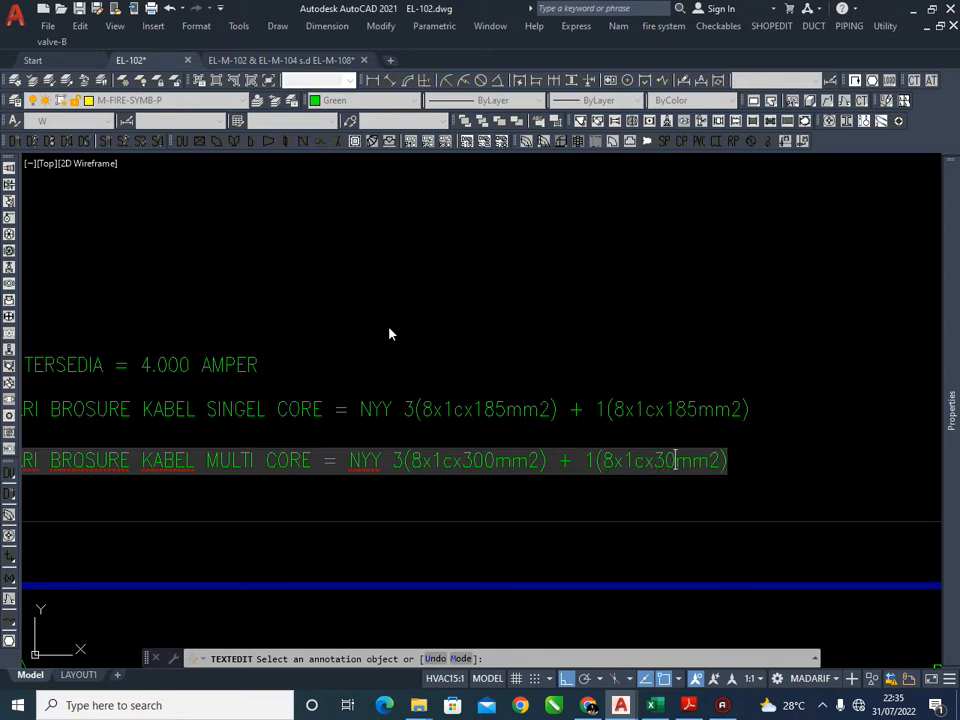
key(Return)
key(Escape)
key(Escape)
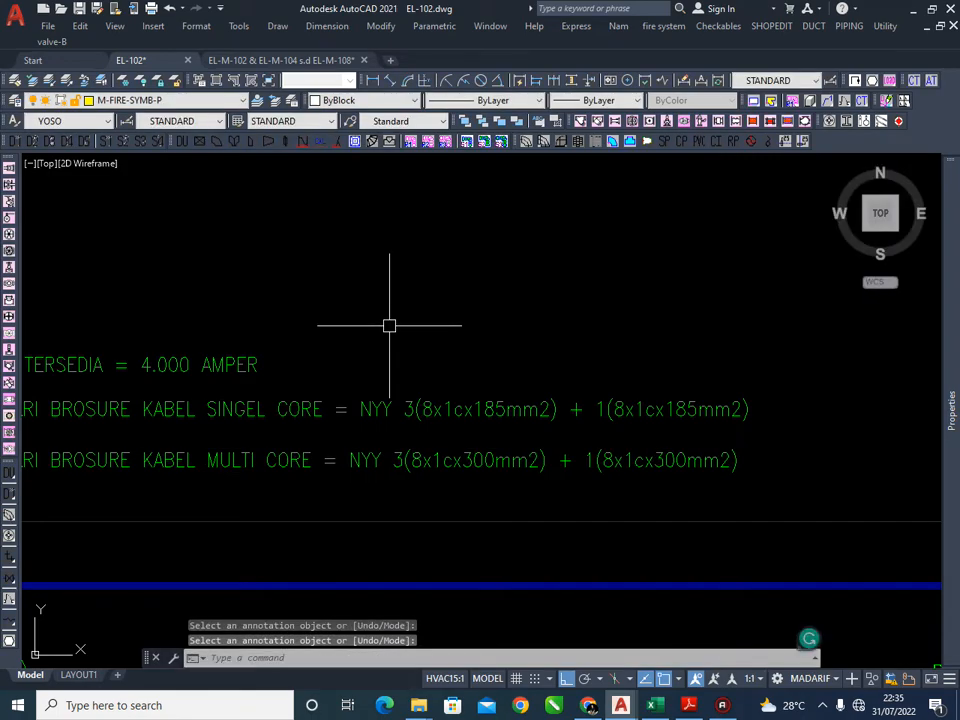
Examine the NYY feeder cable labels below Trafo 1 and the neighbouring ACB ratings in the single-line diagram
scroll(636, 312, down, 4)
scroll(409, 560, up, 3)
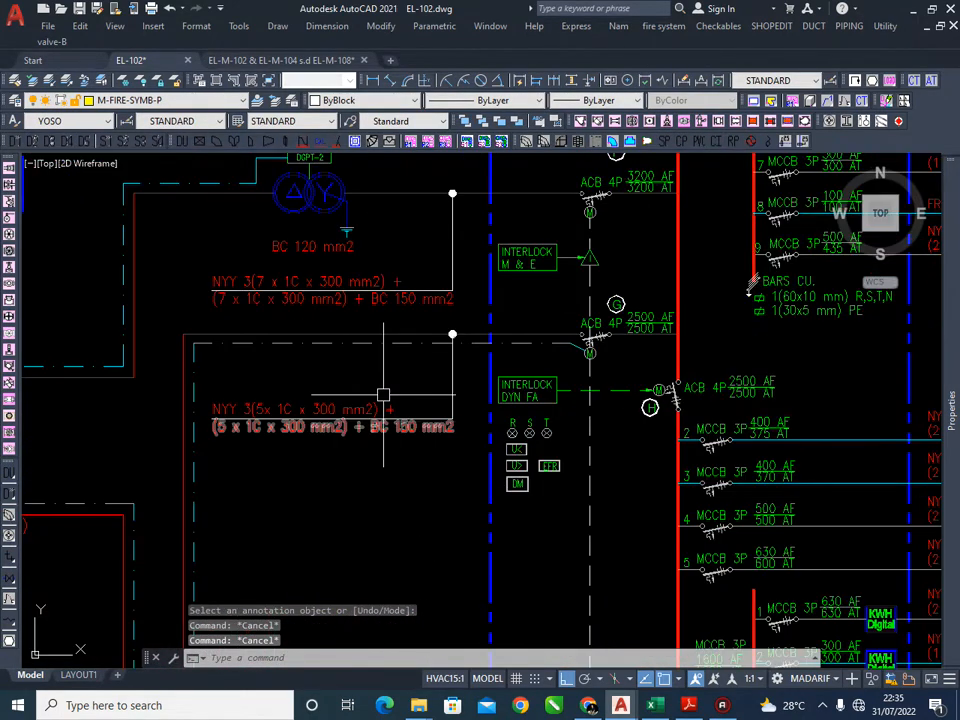
scroll(240, 285, up, 2)
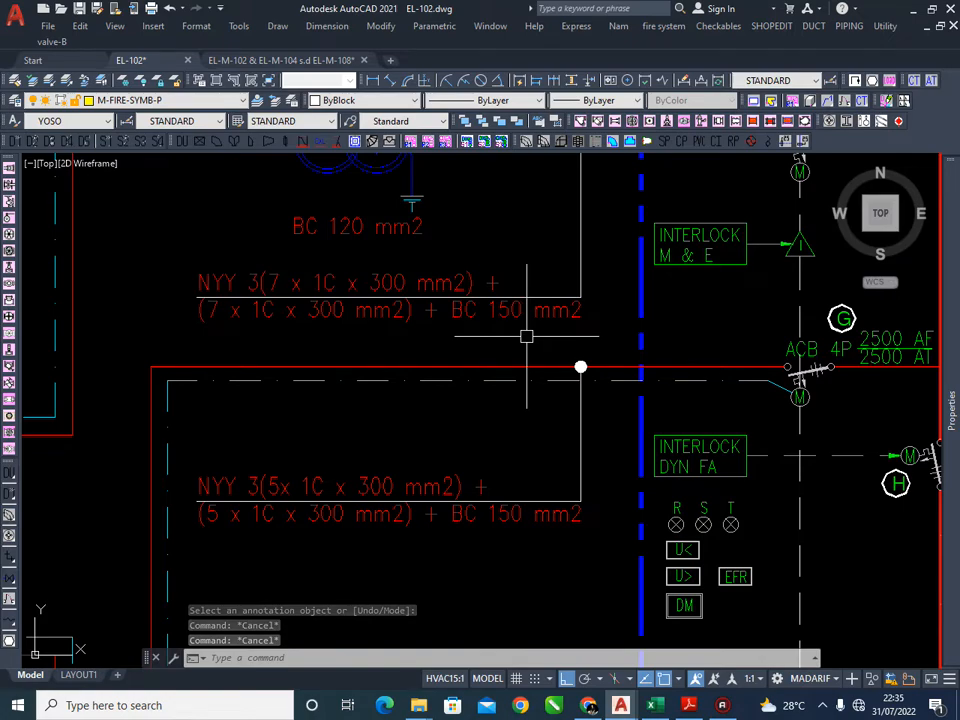
middle_drag(403, 332, 420, 345)
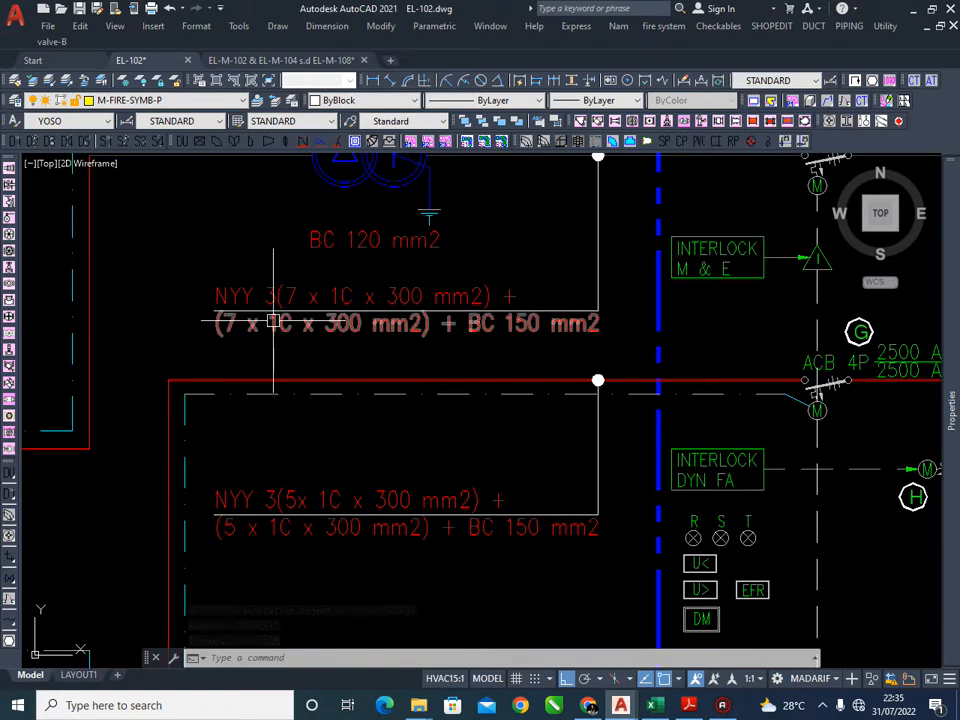
scroll(529, 401, down, 2)
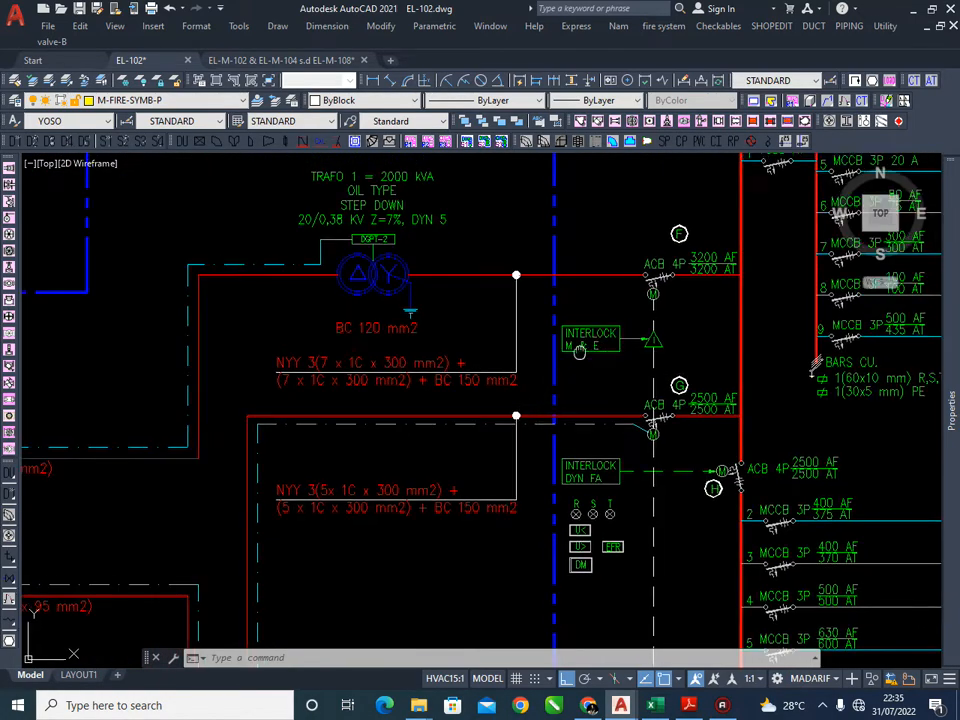
scroll(588, 365, down, 1)
middle_drag(668, 351, 560, 360)
scroll(453, 400, up, 2)
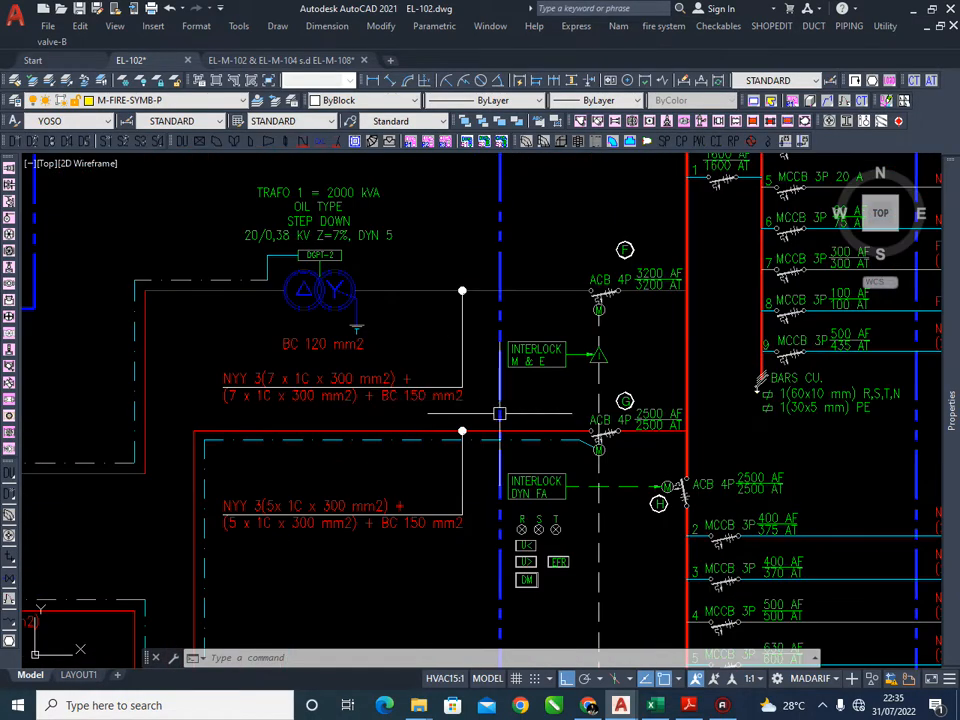
middle_drag(454, 404, 507, 405)
middle_drag(198, 361, 253, 371)
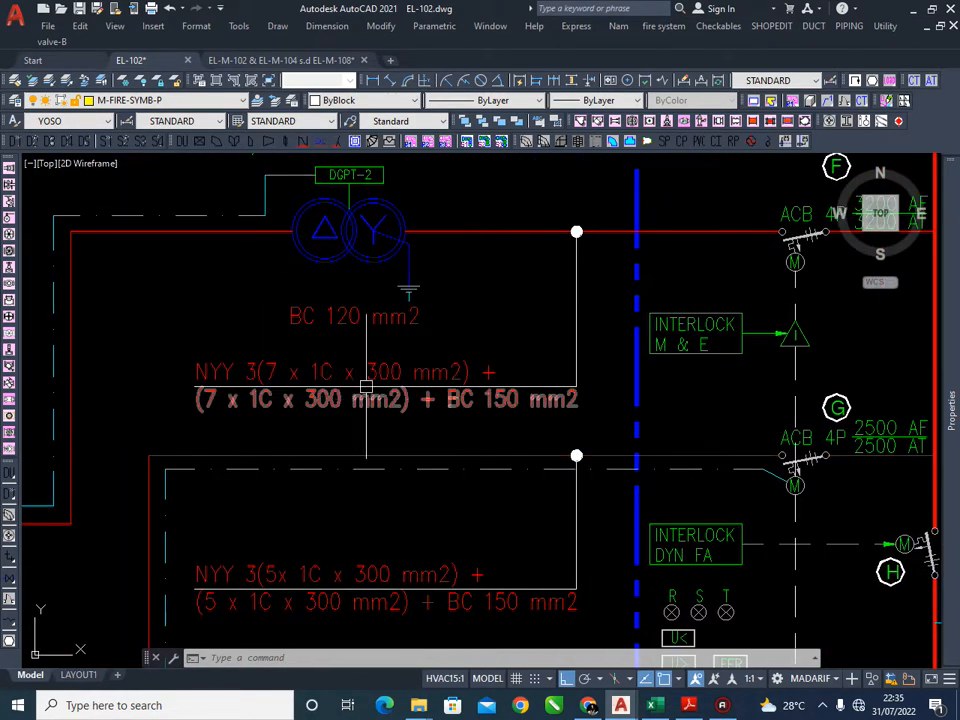
Examine the four-core NYY cable data table, including its cross-section sizes and in-ground and in-air current capacities
scroll(600, 415, down, 6)
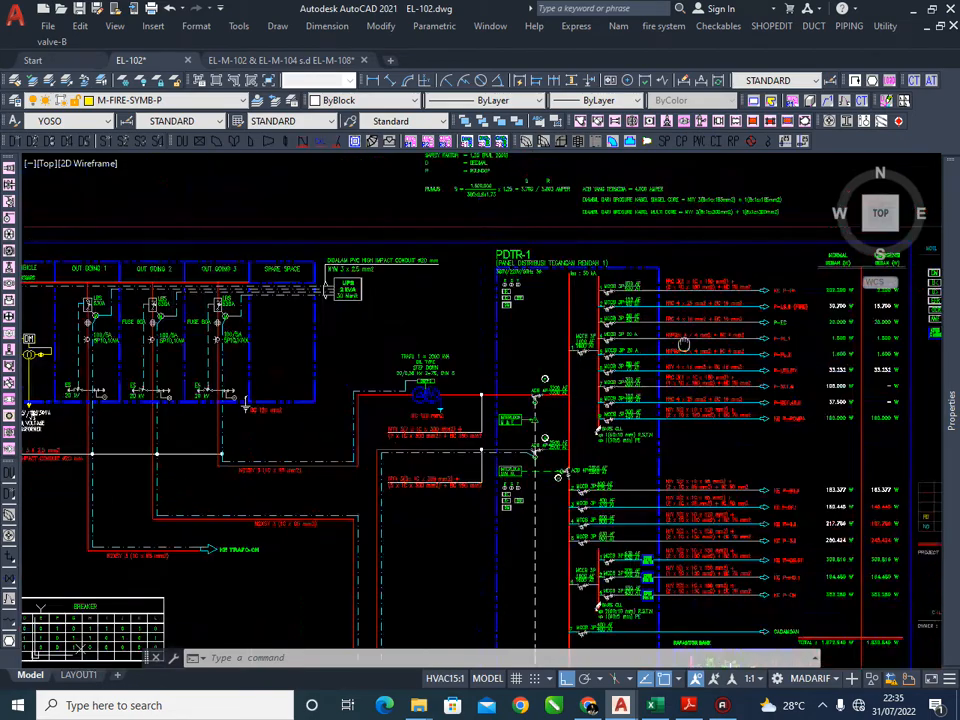
middle_drag(742, 390, 463, 406)
scroll(463, 406, down, 2)
mouse_move(615, 315)
middle_down()
mouse_move(493, 371)
mouse_move(568, 349)
middle_up()
scroll(569, 304, up, 4)
middle_drag(569, 404, 484, 470)
middle_drag(608, 417, 548, 467)
middle_drag(692, 467, 543, 474)
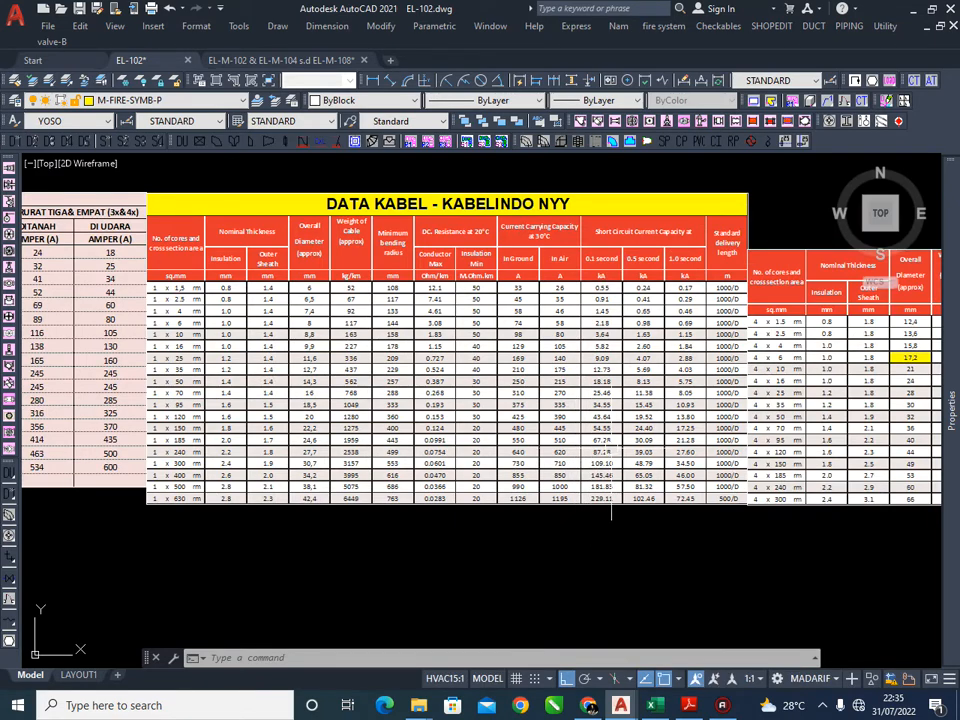
middle_drag(689, 509, 500, 440)
middle_drag(672, 415, 660, 413)
scroll(678, 379, up, 3)
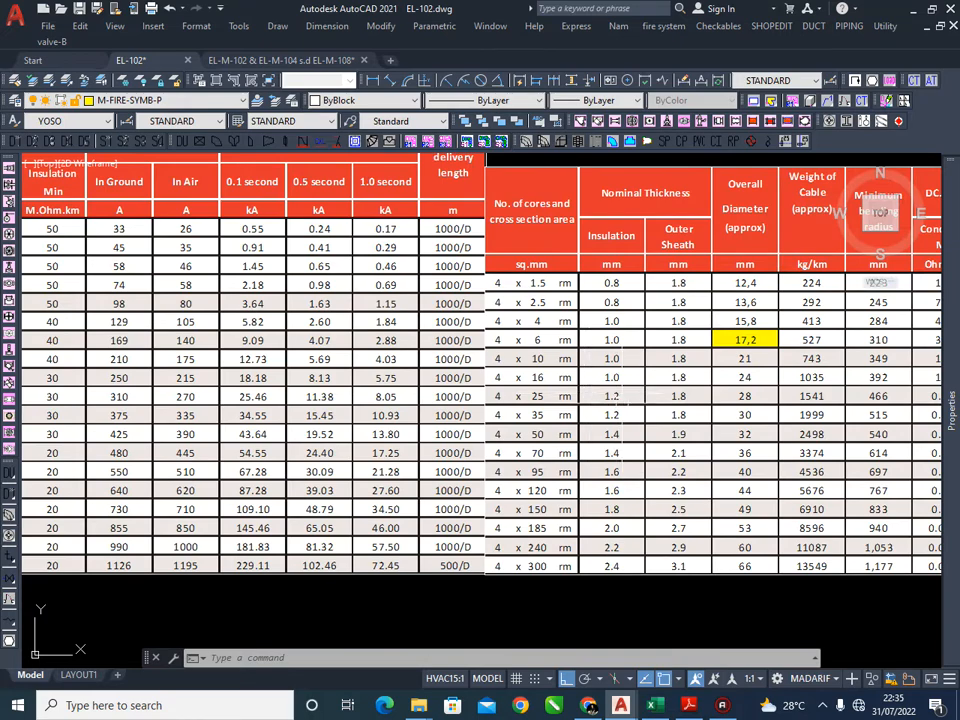
scroll(480, 431, down, 3)
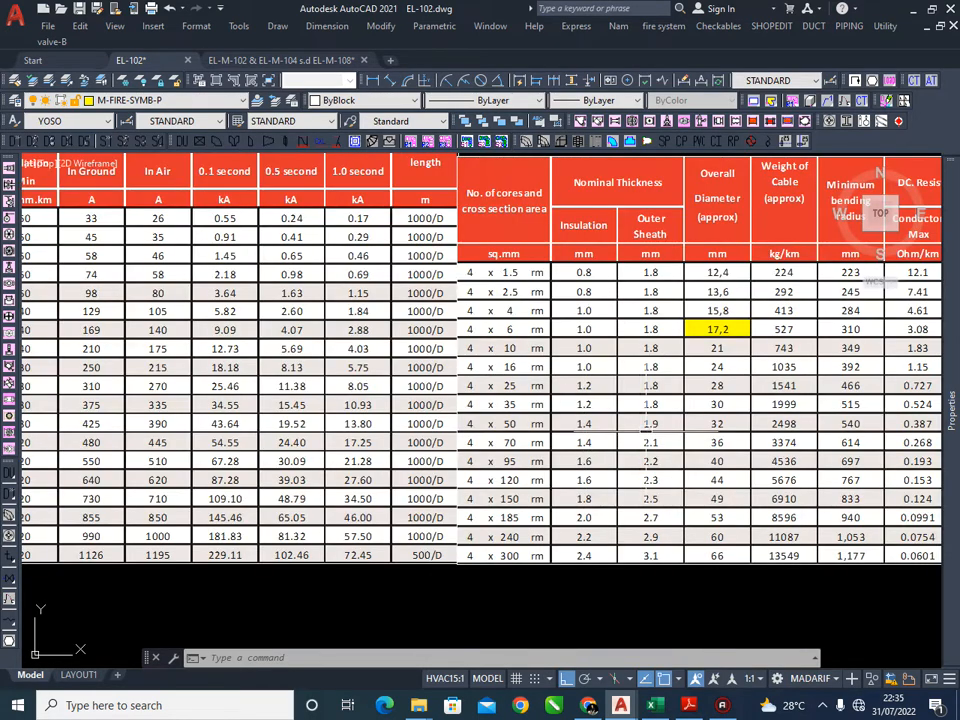
scroll(688, 416, up, 3)
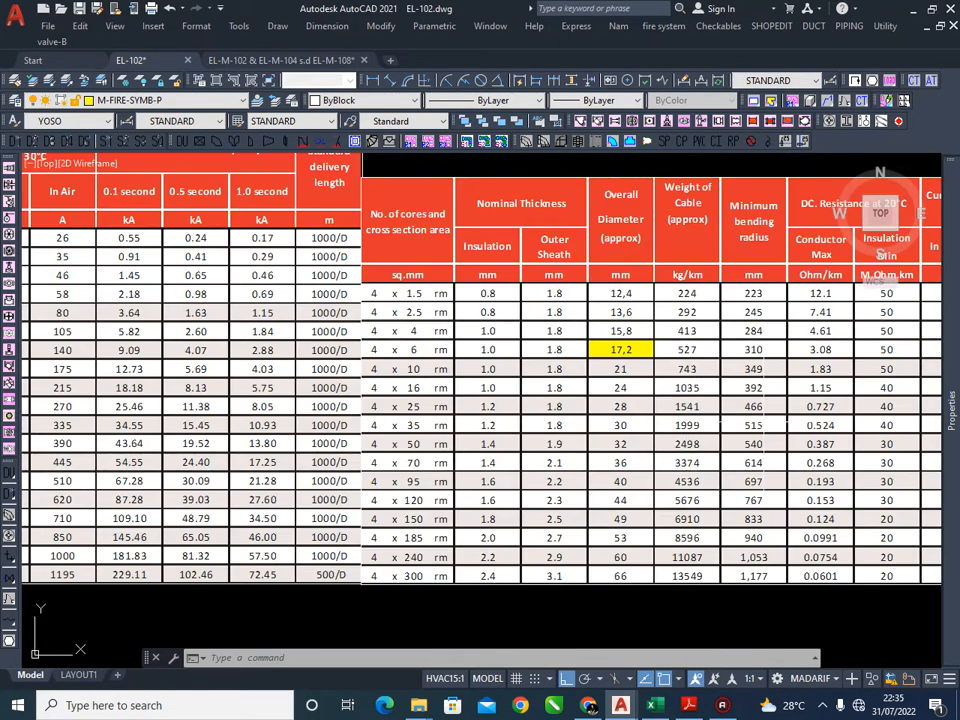
mouse_move(820, 349)
middle_down()
mouse_move(702, 335)
mouse_move(722, 336)
middle_up()
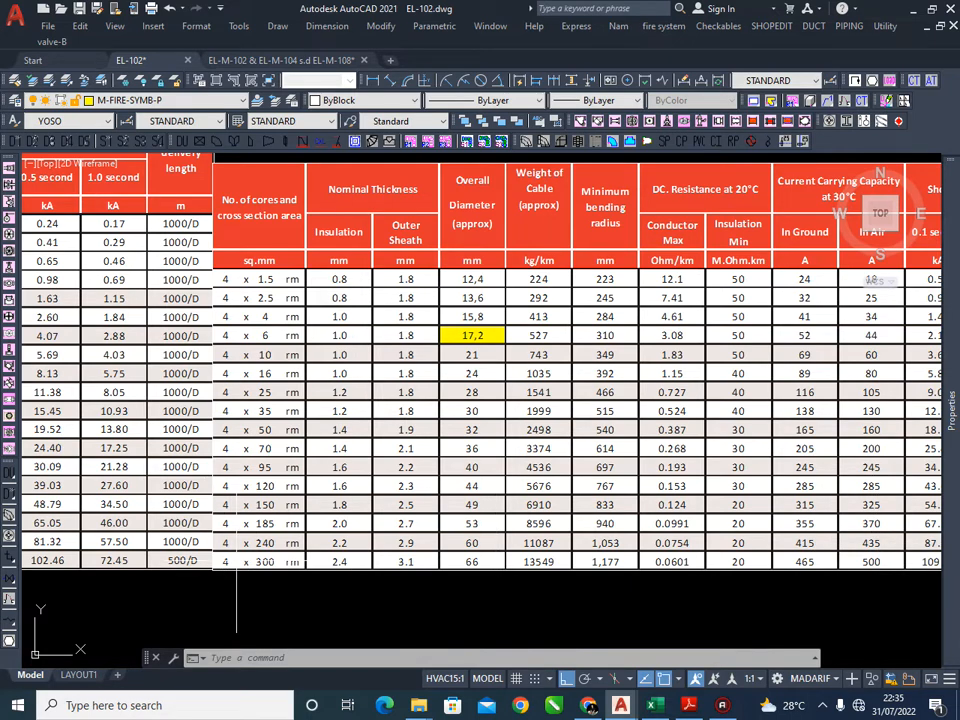
mouse_move(879, 591)
middle_down()
mouse_move(868, 564)
mouse_move(809, 537)
mouse_move(718, 530)
middle_up()
middle_drag(805, 519, 697, 527)
scroll(697, 527, down, 1)
scroll(695, 538, up, 5)
scroll(664, 536, down, 8)
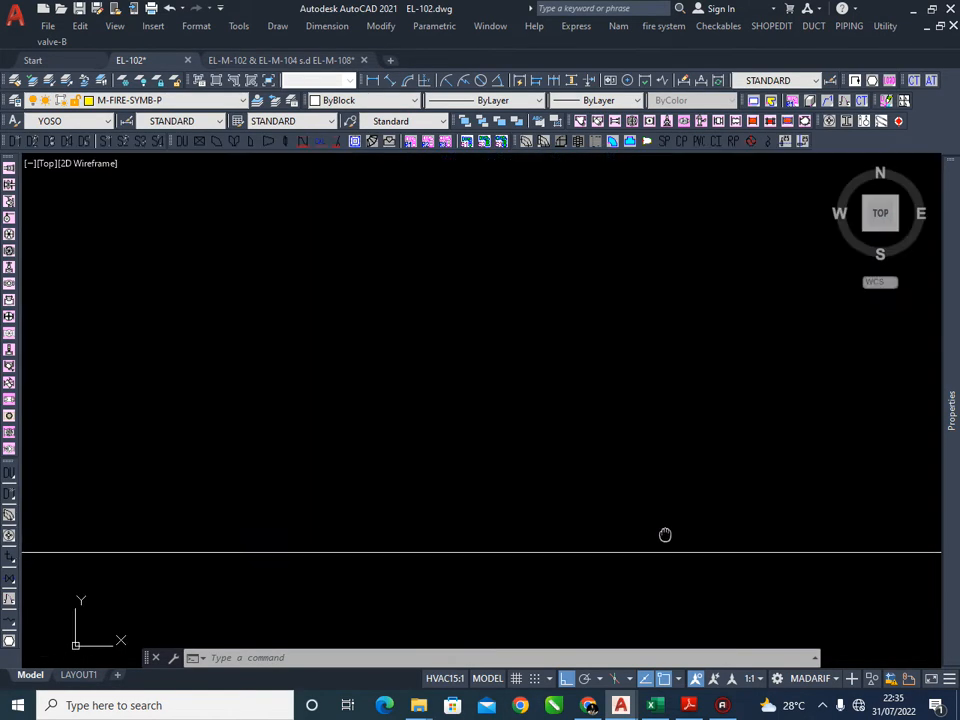
Examine the single-core rows of the Kabelindo NYY data table, covering sizes up to 630 mm² and their current capacities
scroll(557, 467, up, 5)
scroll(499, 452, down, 2)
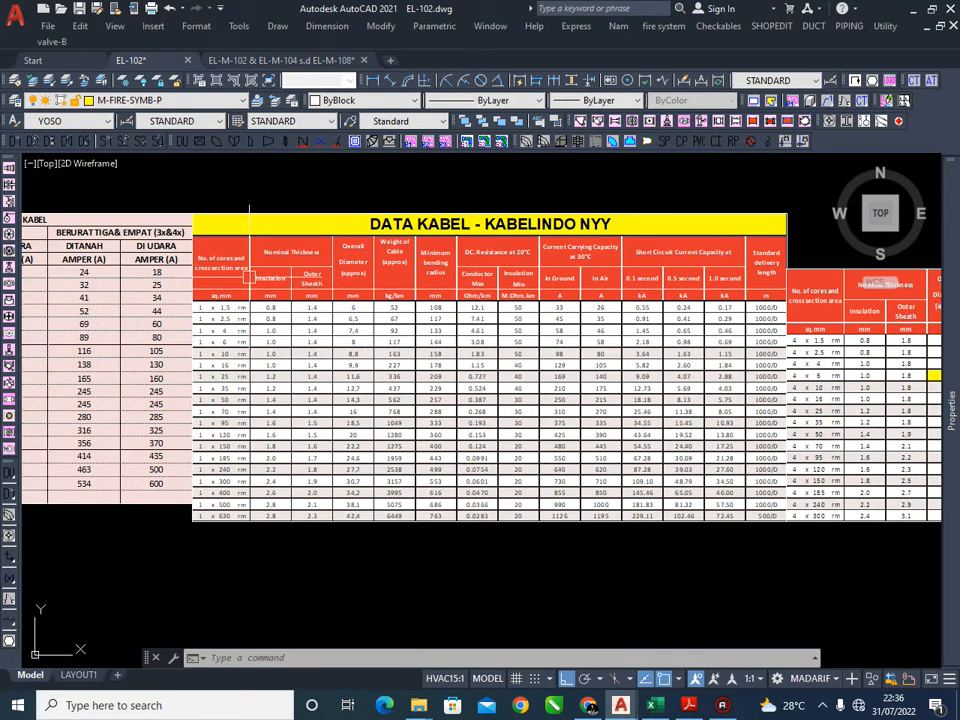
scroll(218, 520, up, 2)
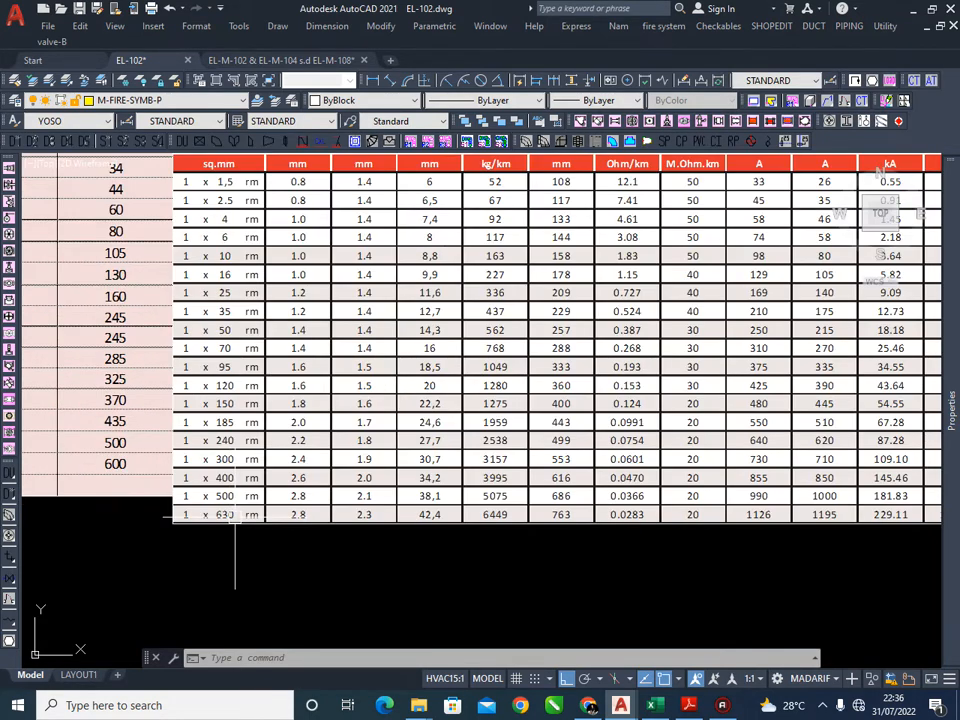
scroll(832, 466, down, 2)
middle_drag(807, 431, 790, 431)
scroll(818, 365, up, 2)
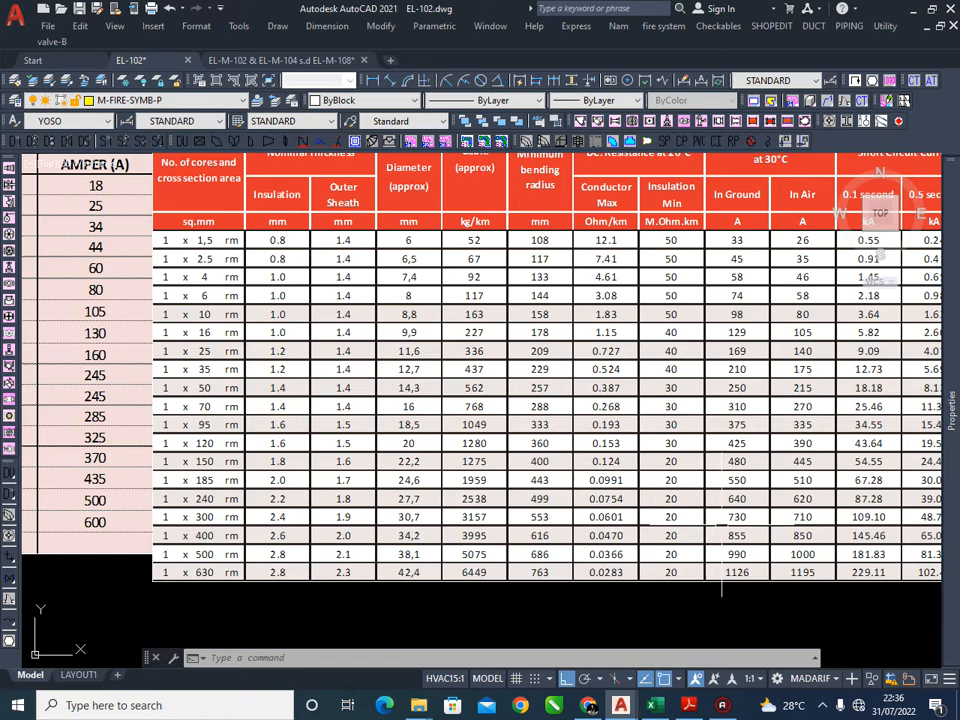
Review the 4.000 A ACB note with the single-core and multi-core cable specifications above the PDTR-1 panel
scroll(428, 486, down, 1)
scroll(550, 488, down, 1)
middle_drag(550, 480, 499, 420)
middle_drag(230, 397, 497, 390)
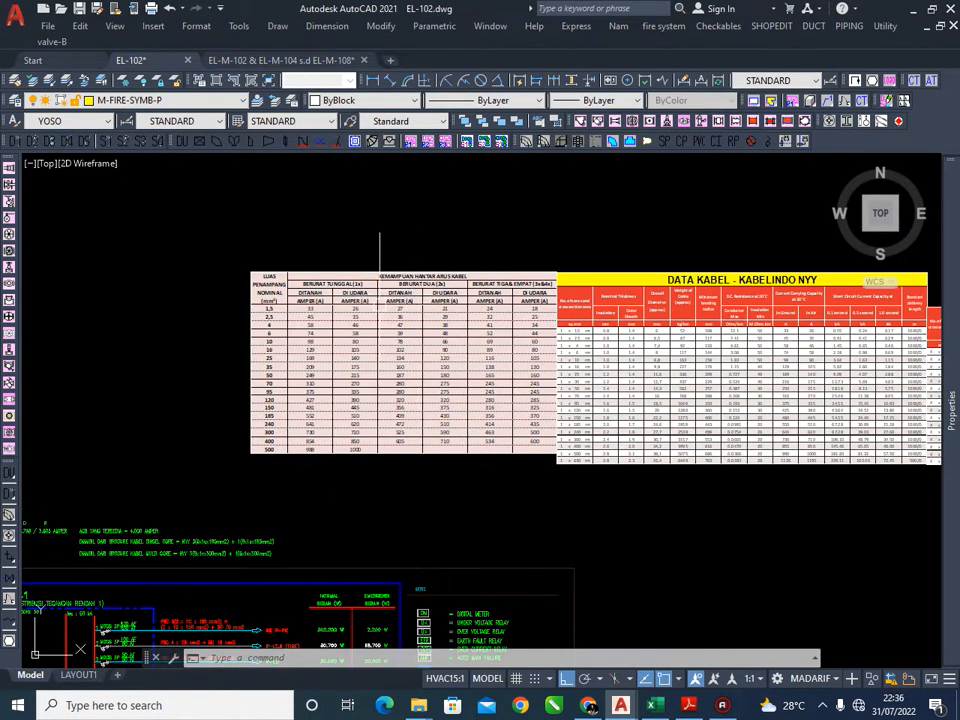
middle_drag(414, 413, 454, 368)
middle_drag(343, 446, 405, 380)
scroll(315, 437, up, 2)
middle_drag(298, 475, 390, 432)
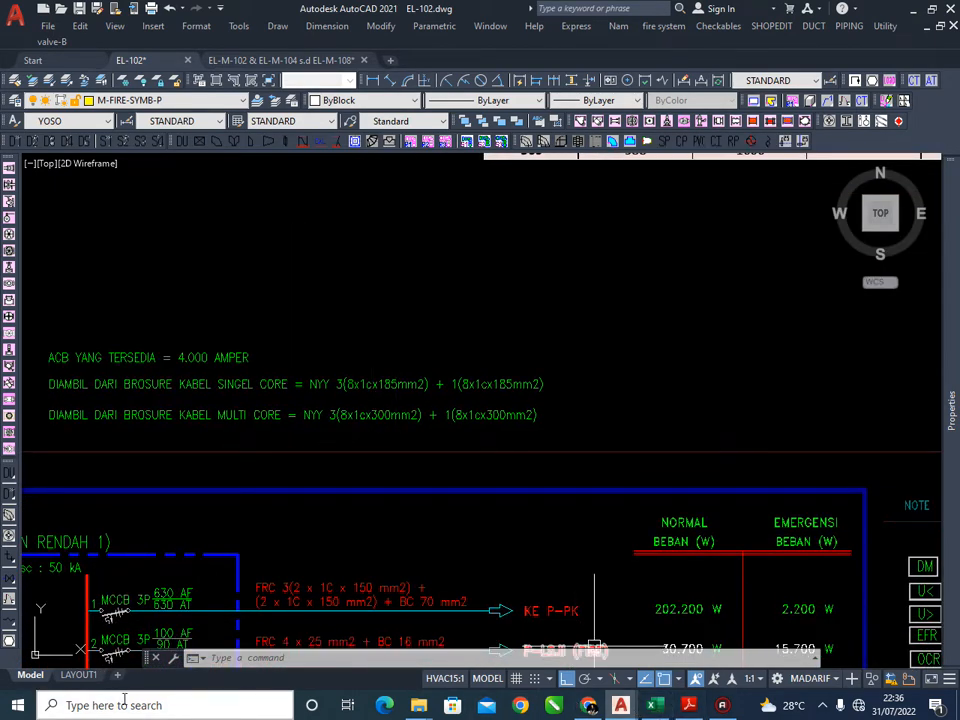
Find Calculator through the Windows search, launch it and return to the drawing
click(115, 704)
text(CA)
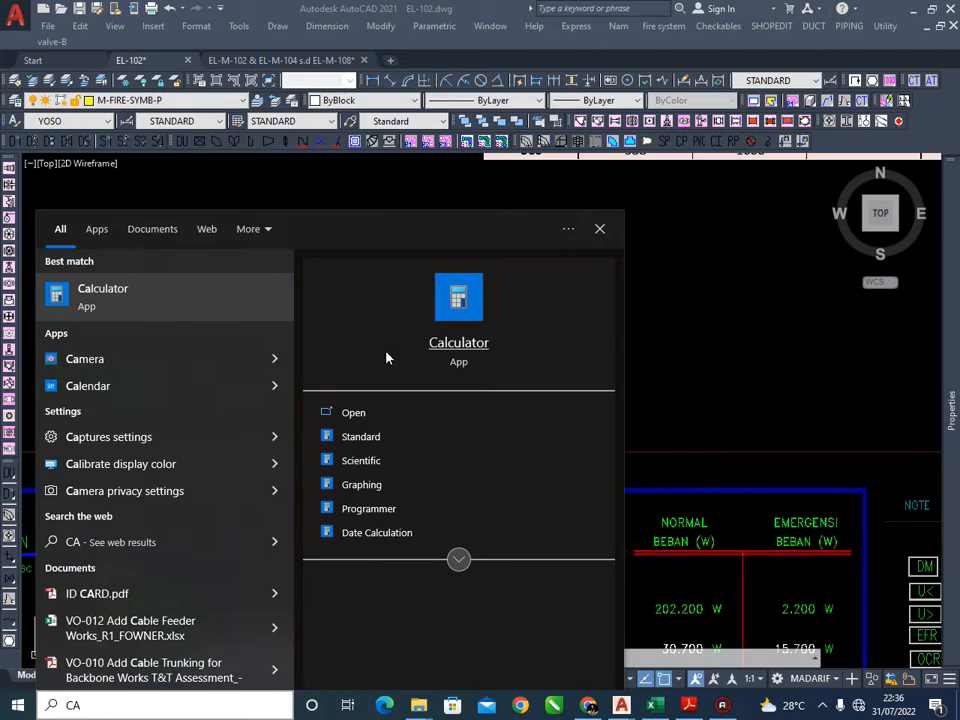
click(667, 385)
click(530, 420)
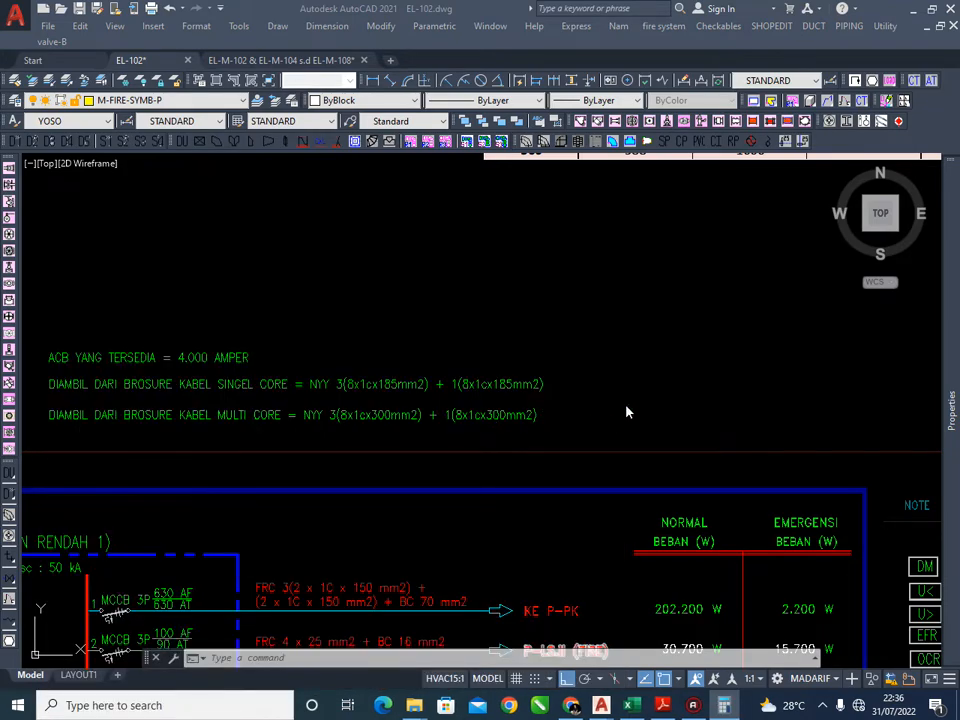
Look up the in-air capacity of the 300 mm² three/four-core cable in the current-capacity table
scroll(456, 409, up, 2)
scroll(253, 414, down, 4)
scroll(332, 462, up, 4)
middle_drag(296, 461, 549, 457)
scroll(549, 457, down, 4)
middle_drag(656, 454, 374, 467)
mouse_move(632, 479)
middle_down()
mouse_move(561, 479)
mouse_move(440, 507)
middle_up()
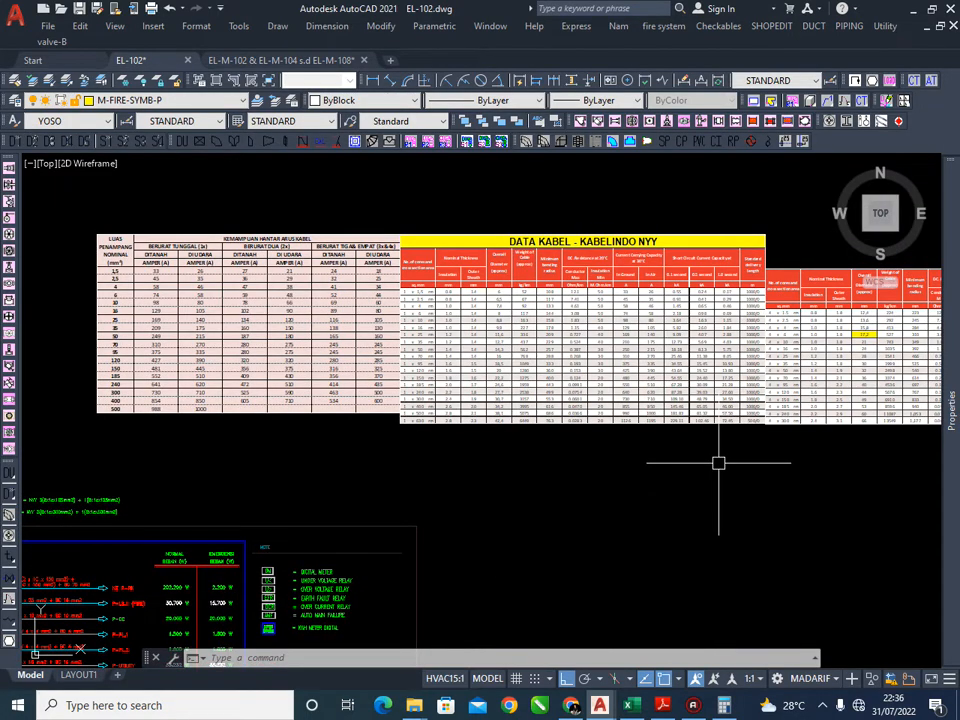
middle_drag(689, 472, 427, 496)
scroll(606, 463, up, 1)
scroll(655, 473, up, 1)
scroll(220, 469, down, 2)
middle_drag(205, 469, 736, 510)
scroll(394, 440, up, 1)
scroll(398, 440, up, 1)
mouse_move(405, 440)
middle_down()
mouse_move(663, 439)
mouse_move(413, 445)
middle_up()
scroll(413, 445, down, 1)
scroll(610, 443, up, 2)
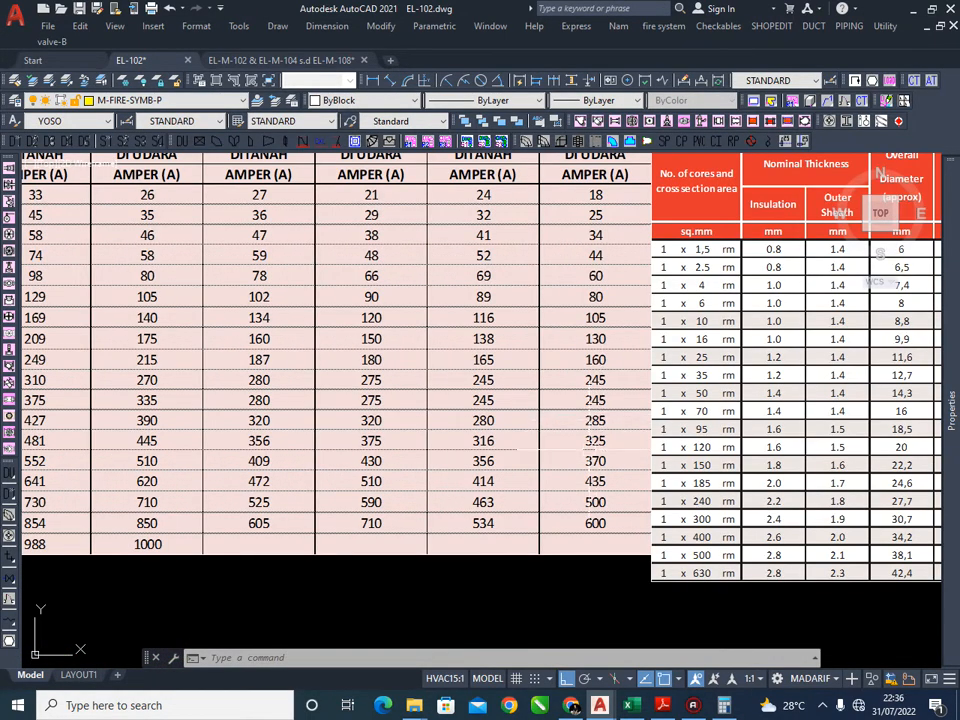
middle_drag(597, 503, 724, 489)
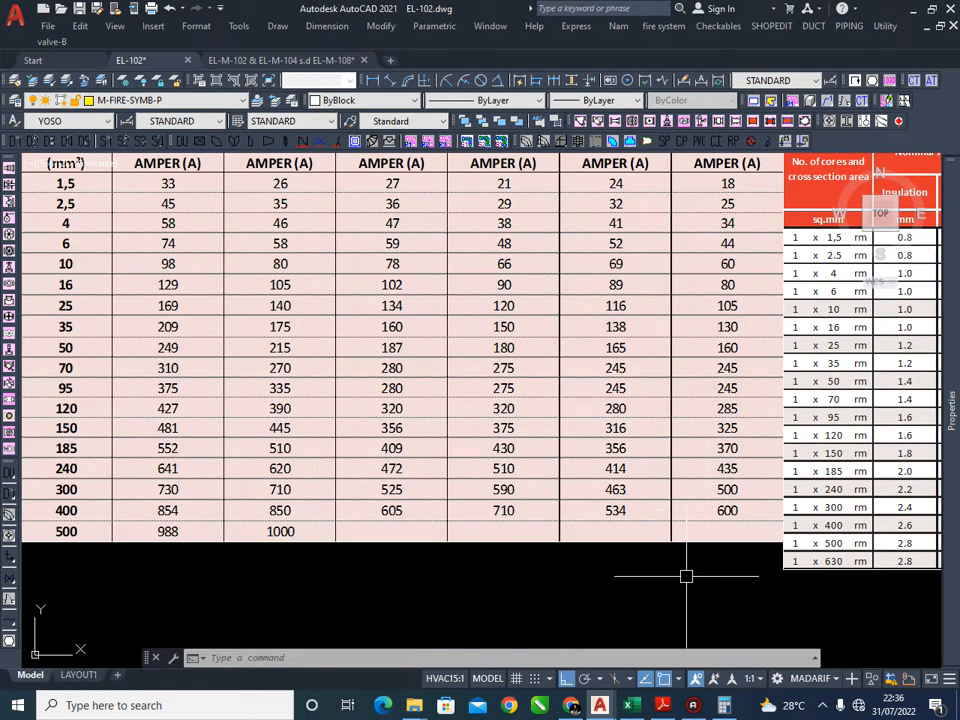
Switch to Calculator, multiply 500 by 7 for the 300 mm² multi-core cable, and clear the entry
click(724, 705)
click(169, 470)
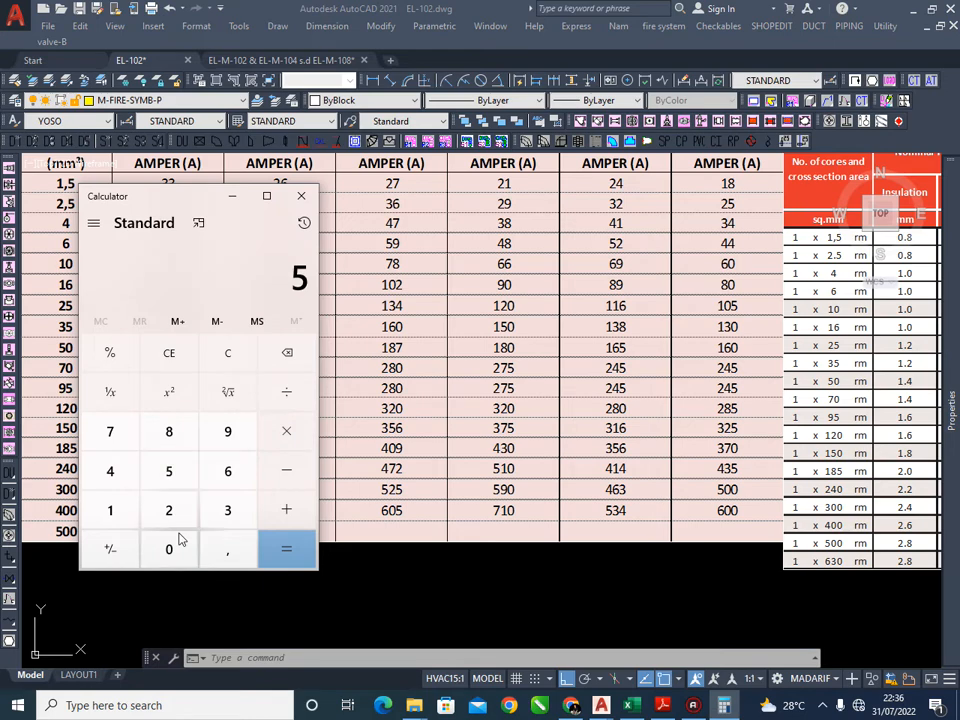
click(169, 549)
click(286, 431)
click(110, 431)
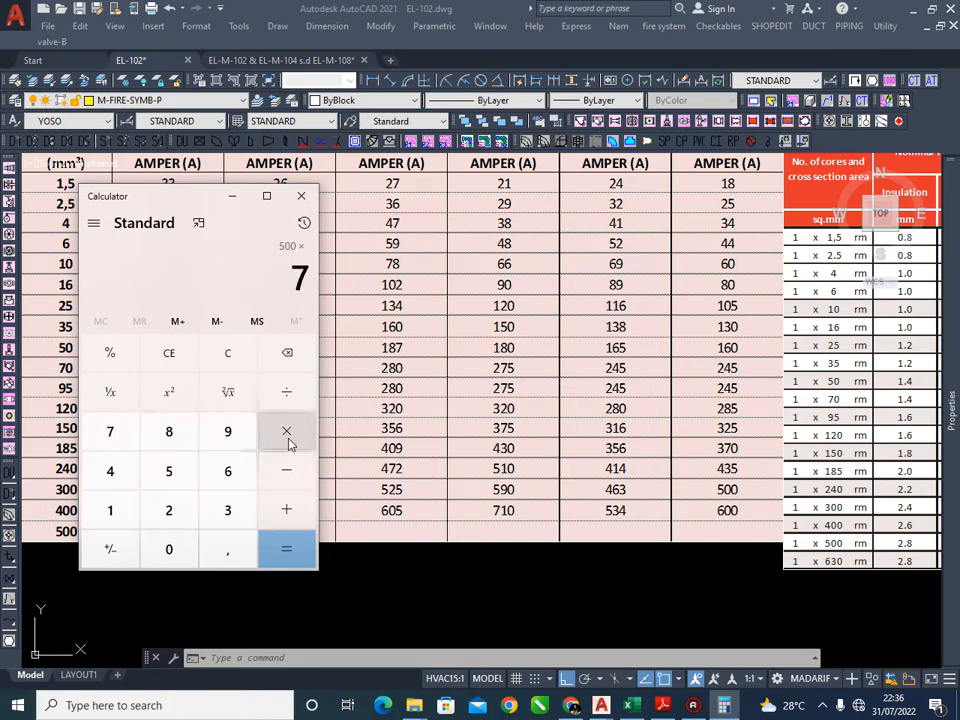
drag(225, 282, 318, 280)
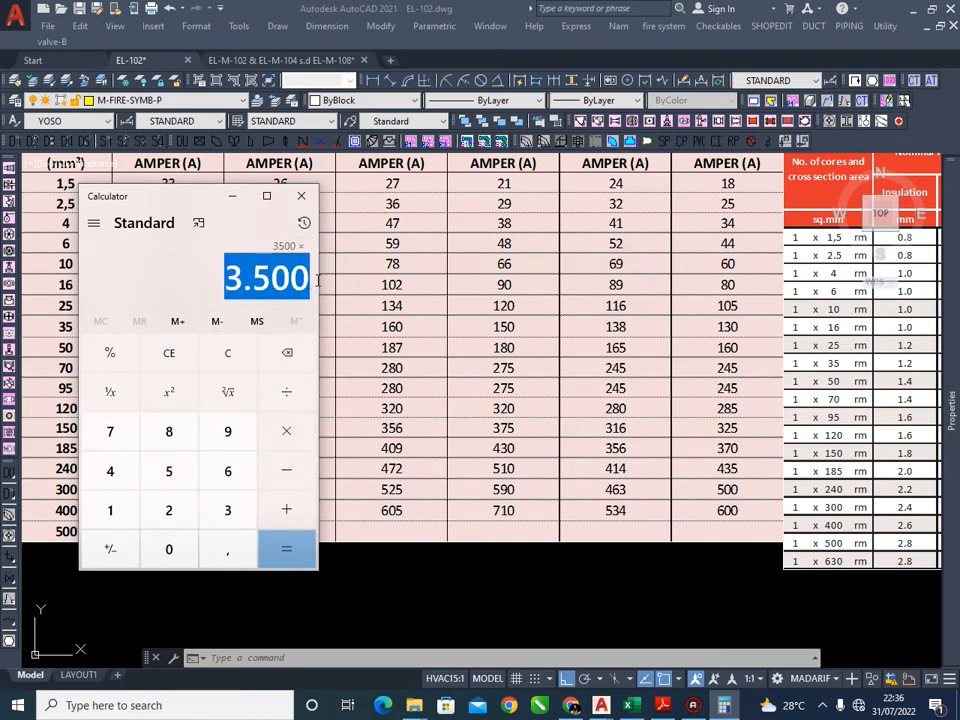
click(238, 358)
Multiply 500 by 8 in Calculator for eight 300 mm² cables and close Calculator
click(178, 480)
click(169, 549)
click(169, 549)
click(286, 431)
click(169, 431)
click(277, 432)
click(301, 197)
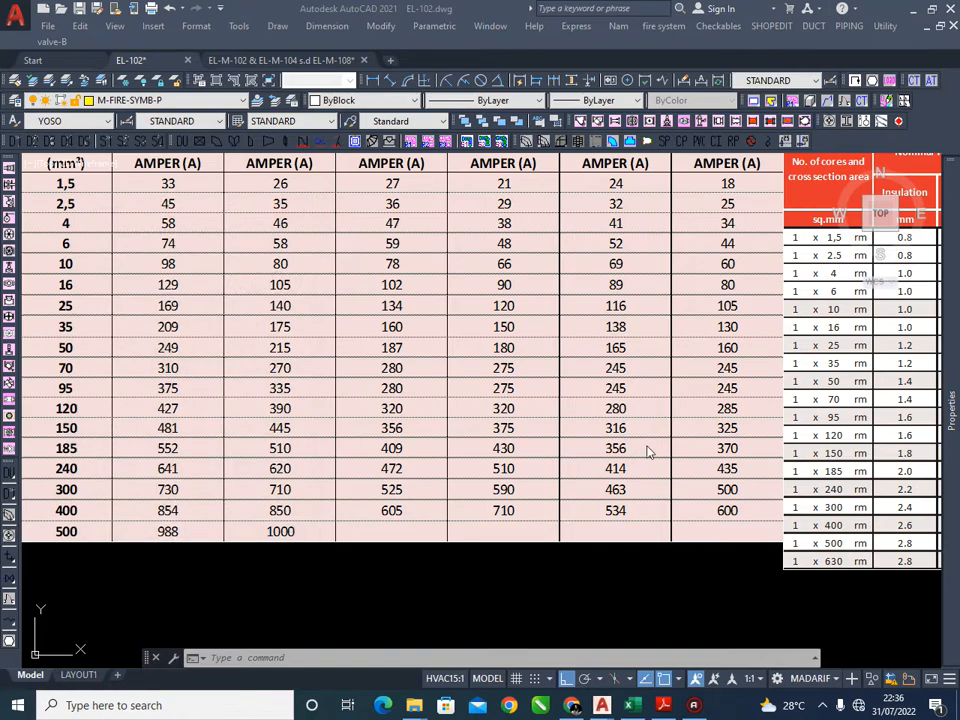
Recheck Trafo 1's NYY 3(7 x 1C x 300 mm2) feeder label in the single-line diagram, including its connection to the PDTR-1 incoming breaker
middle_drag(405, 609, 489, 490)
scroll(490, 490, down, 2)
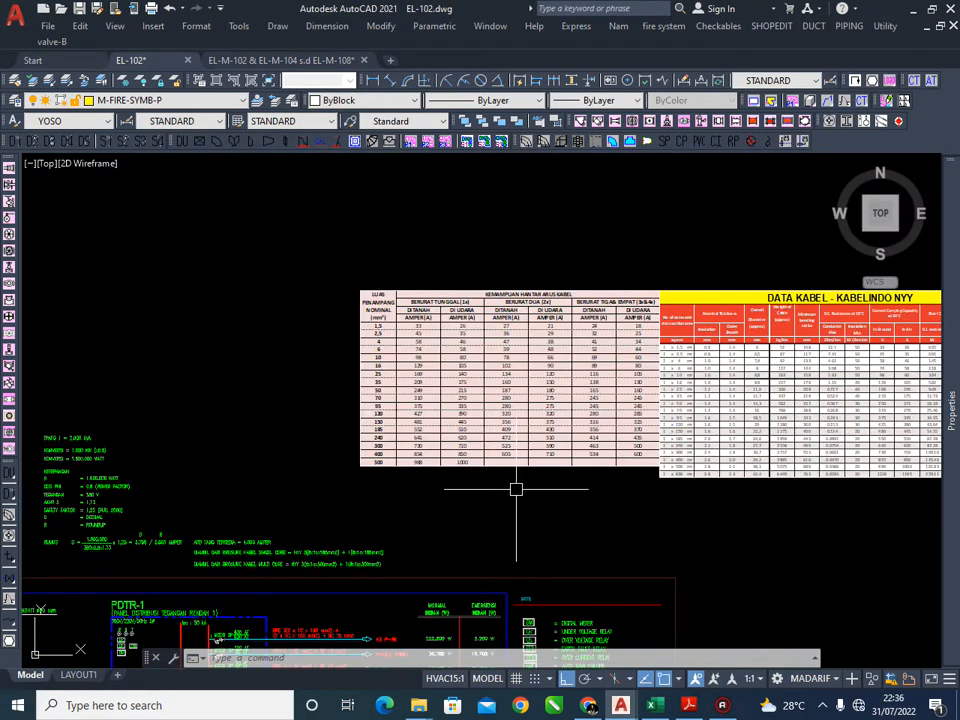
middle_drag(570, 548, 610, 383)
middle_drag(227, 531, 343, 430)
scroll(276, 550, up, 4)
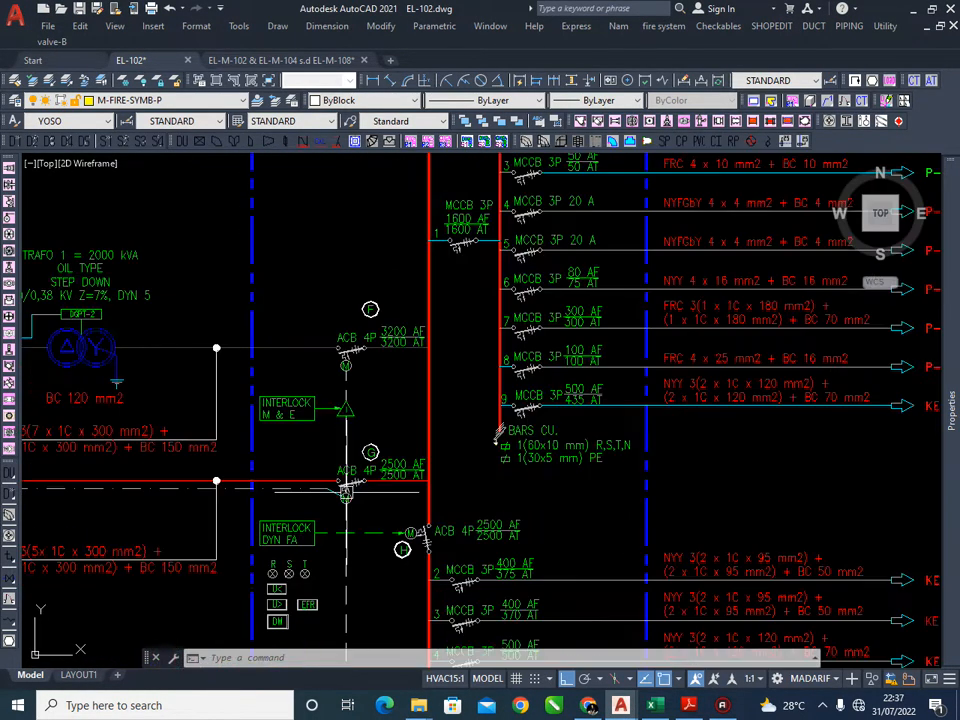
middle_drag(264, 482, 611, 448)
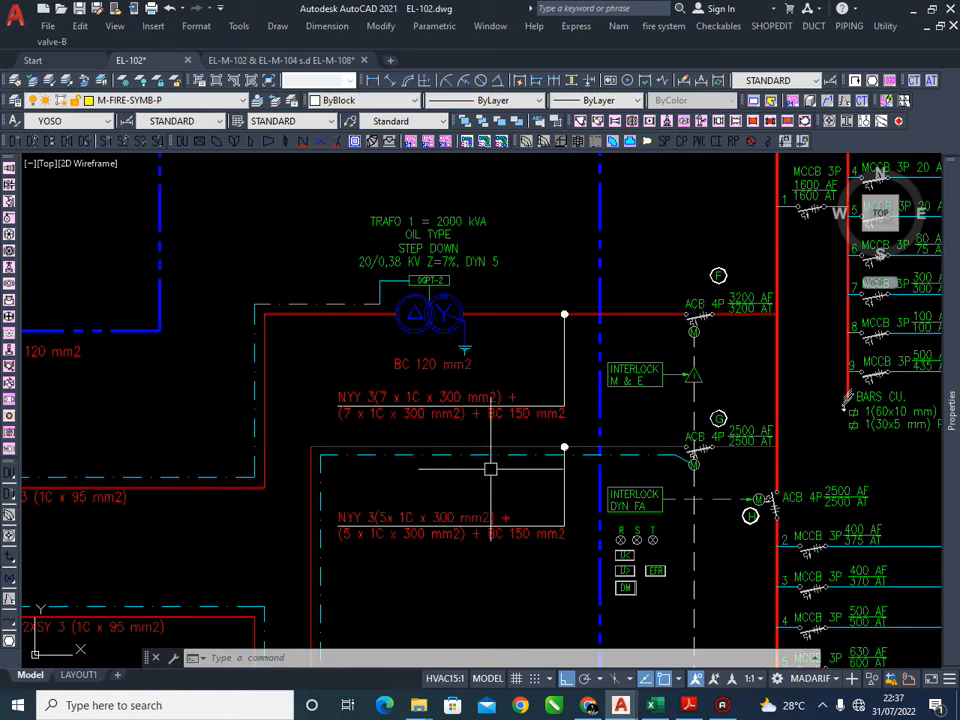
middle_drag(472, 415, 471, 435)
scroll(396, 423, up, 2)
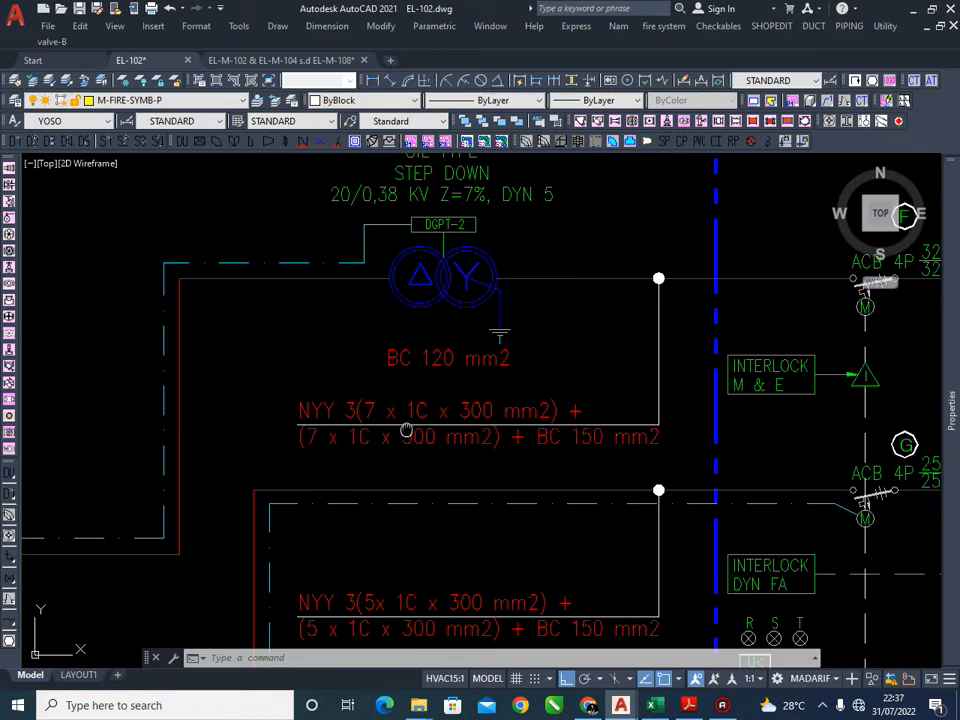
middle_drag(396, 423, 407, 438)
middle_drag(482, 351, 480, 387)
scroll(491, 249, down, 8)
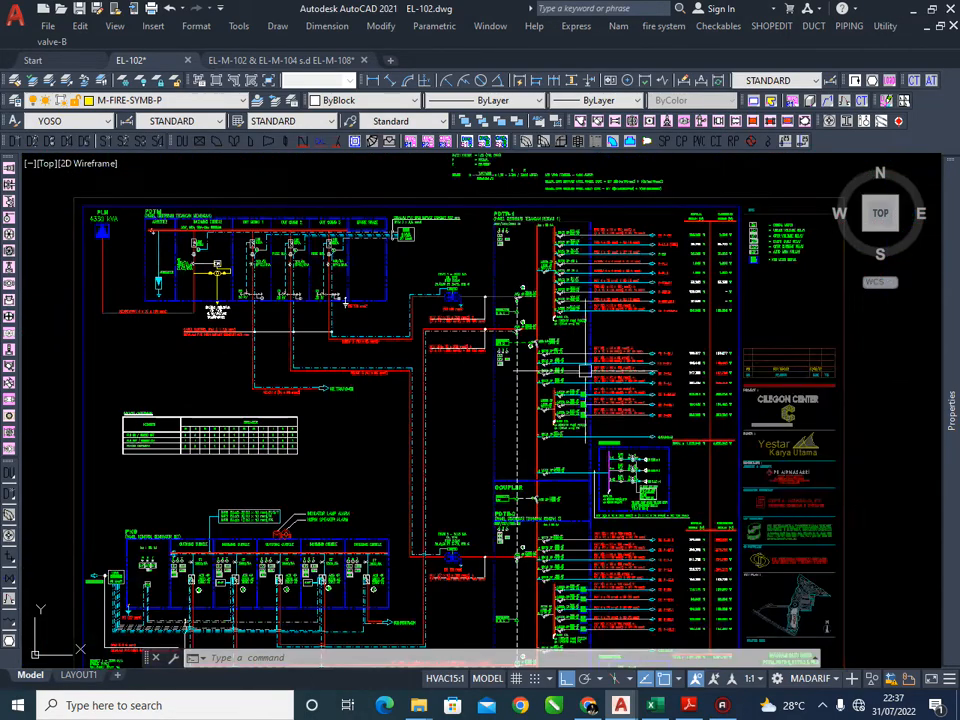
Review the PDTR-1 and PDTR-2 sections of the single-line diagram, including Trafo 1's rating and its feeder cables to the ACBs
scroll(598, 381, up, 5)
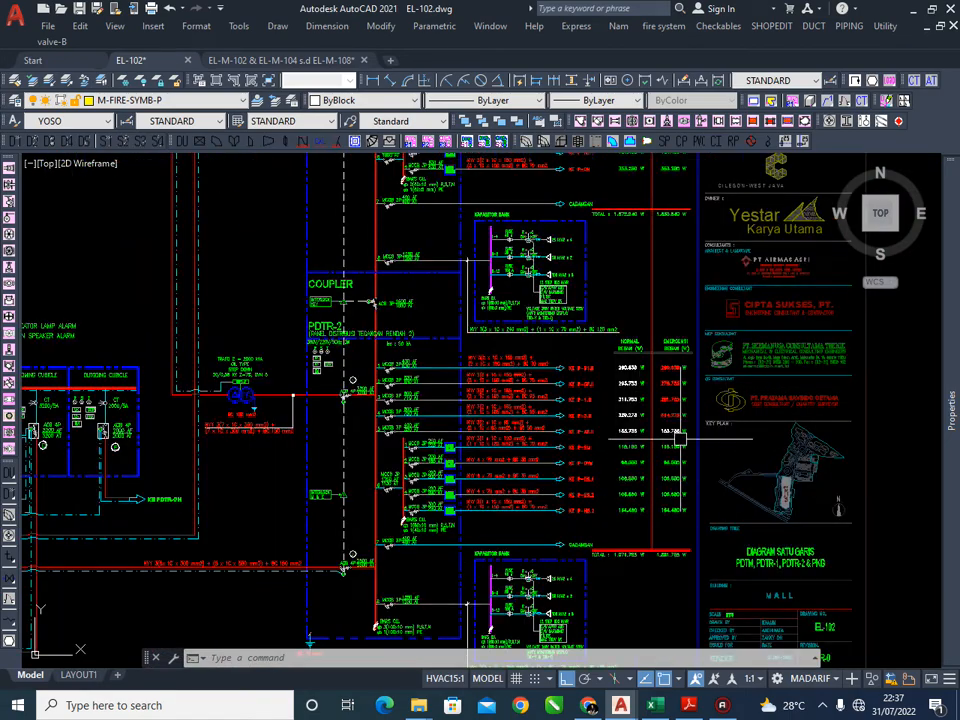
scroll(580, 395, down, 5)
scroll(443, 313, up, 6)
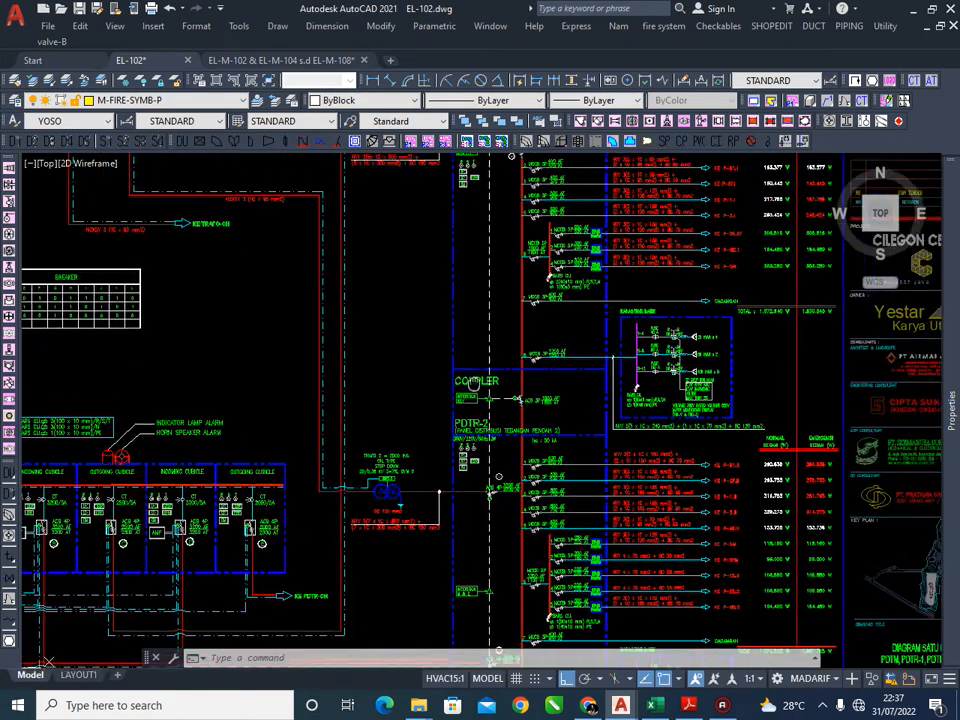
middle_drag(397, 291, 456, 403)
scroll(441, 302, up, 2)
mouse_move(441, 302)
middle_down()
mouse_move(420, 356)
mouse_move(396, 377)
mouse_move(385, 450)
middle_up()
middle_drag(387, 340, 399, 436)
middle_drag(435, 343, 437, 358)
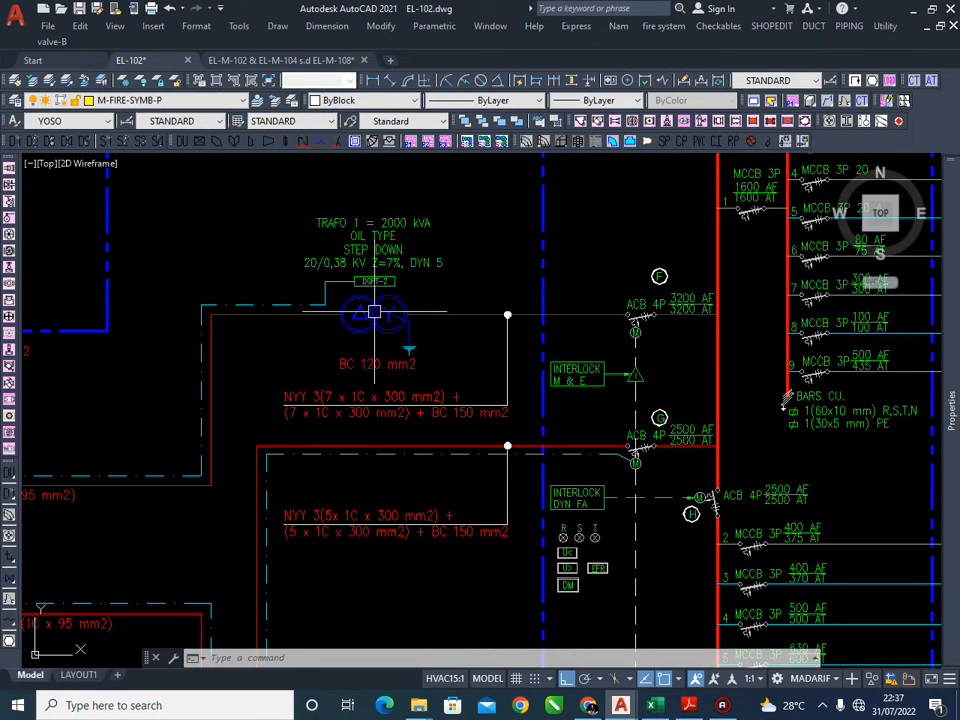
scroll(374, 312, down, 2)
middle_drag(374, 312, 377, 369)
middle_drag(442, 290, 431, 409)
scroll(479, 336, up, 1)
middle_drag(479, 336, 437, 433)
scroll(437, 433, down, 1)
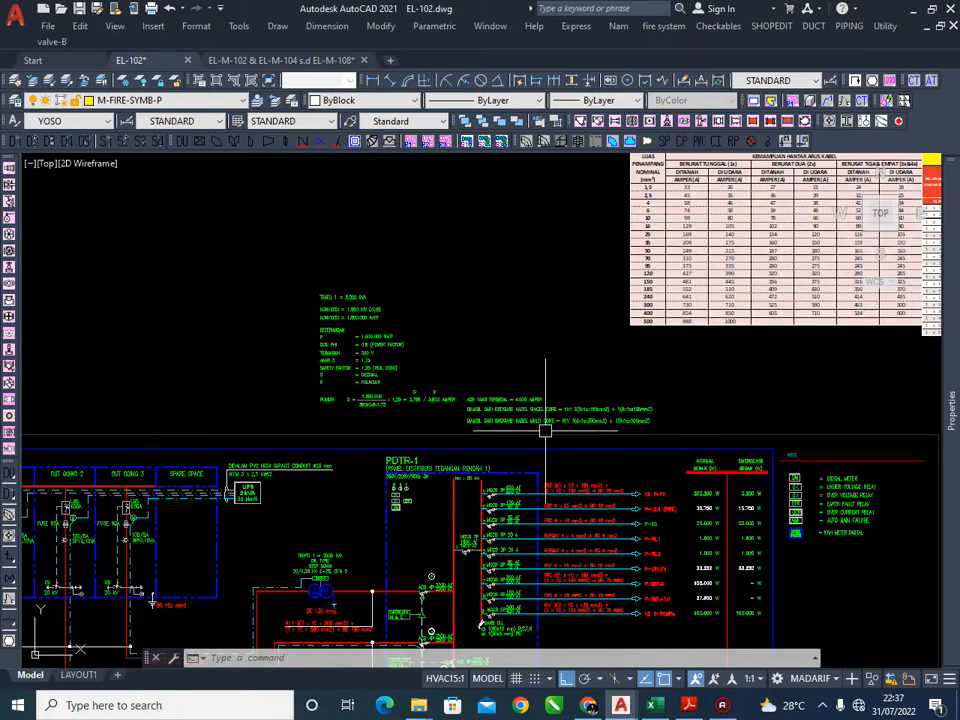
Copy the Trafo 1 calculation notes and the three cable tables with a base point near the notes, leaving out the sheet frame
scroll(516, 459, down, 4)
scroll(709, 446, up, 1)
click(866, 470)
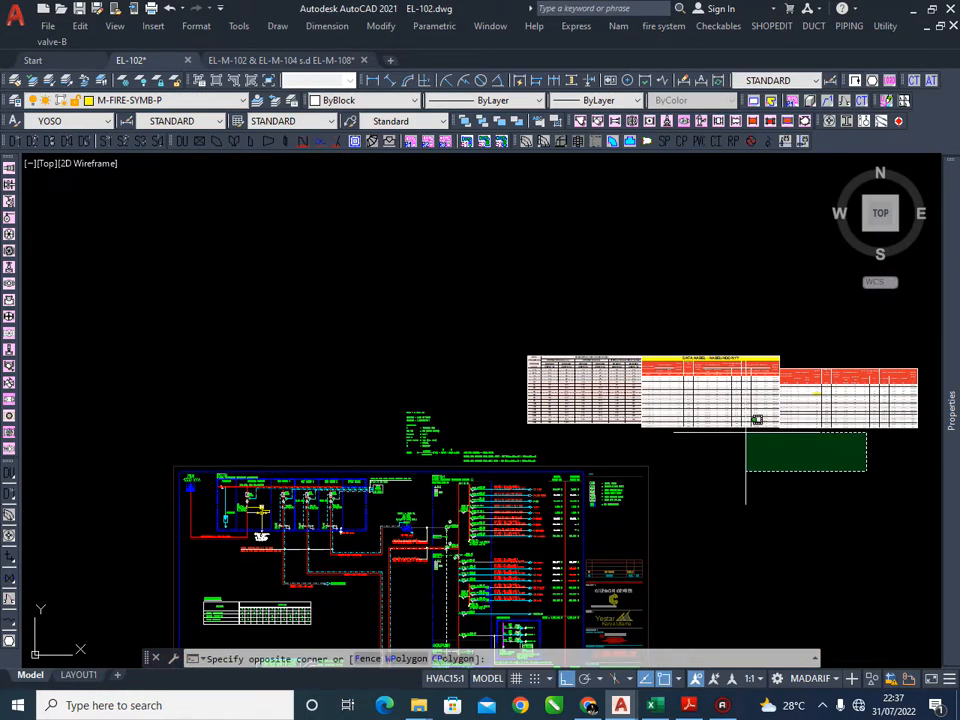
click(409, 317)
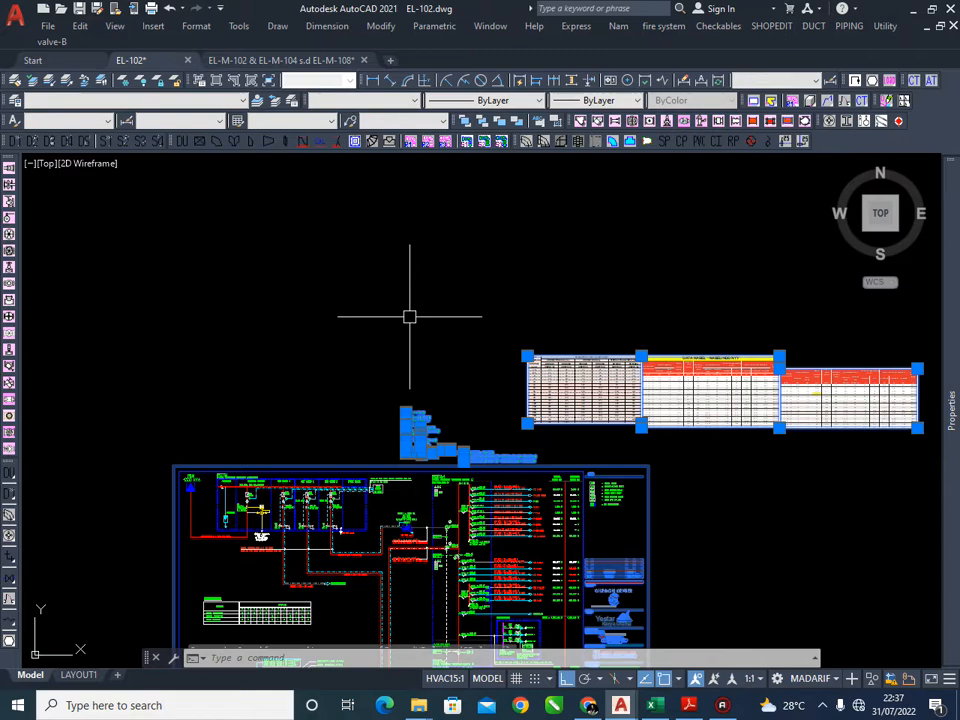
shift+click(692, 488)
shift+click(640, 464)
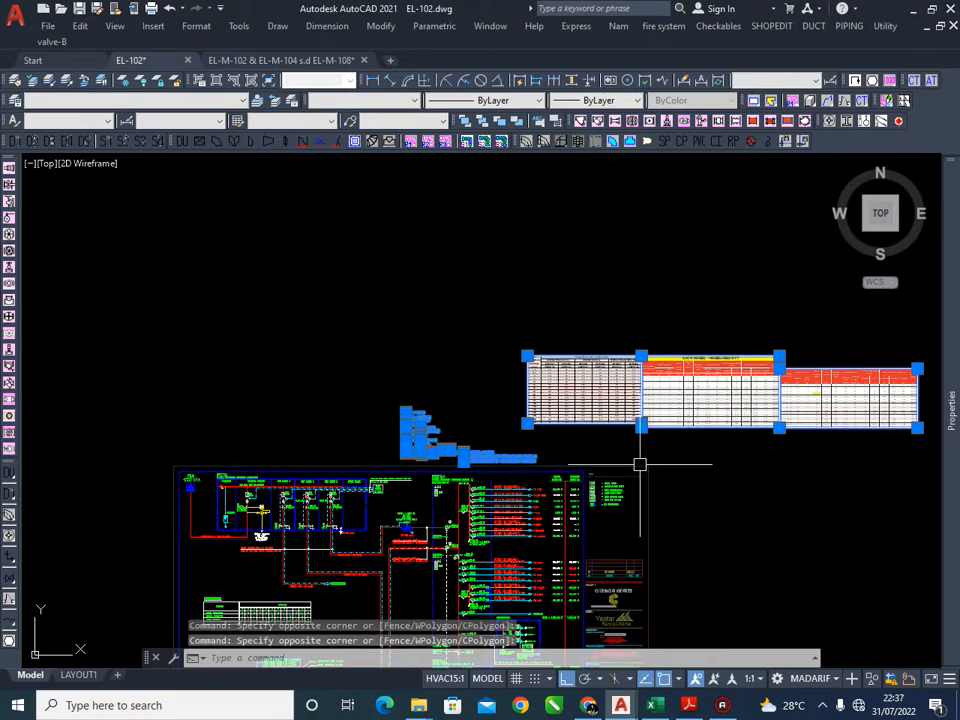
key(ctrl+shift+c)
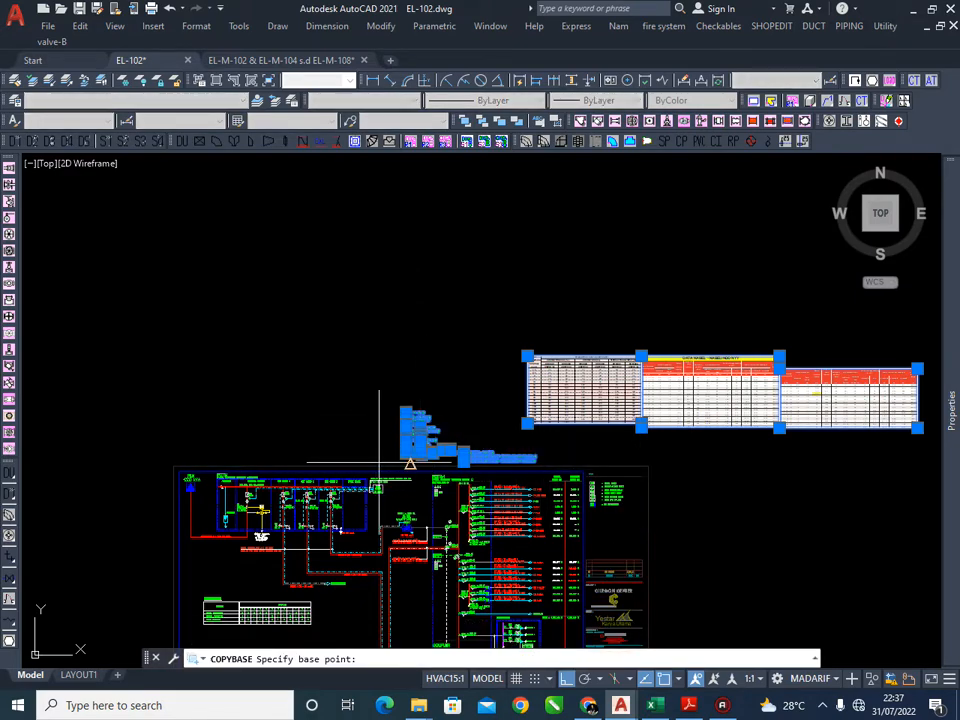
click(417, 453)
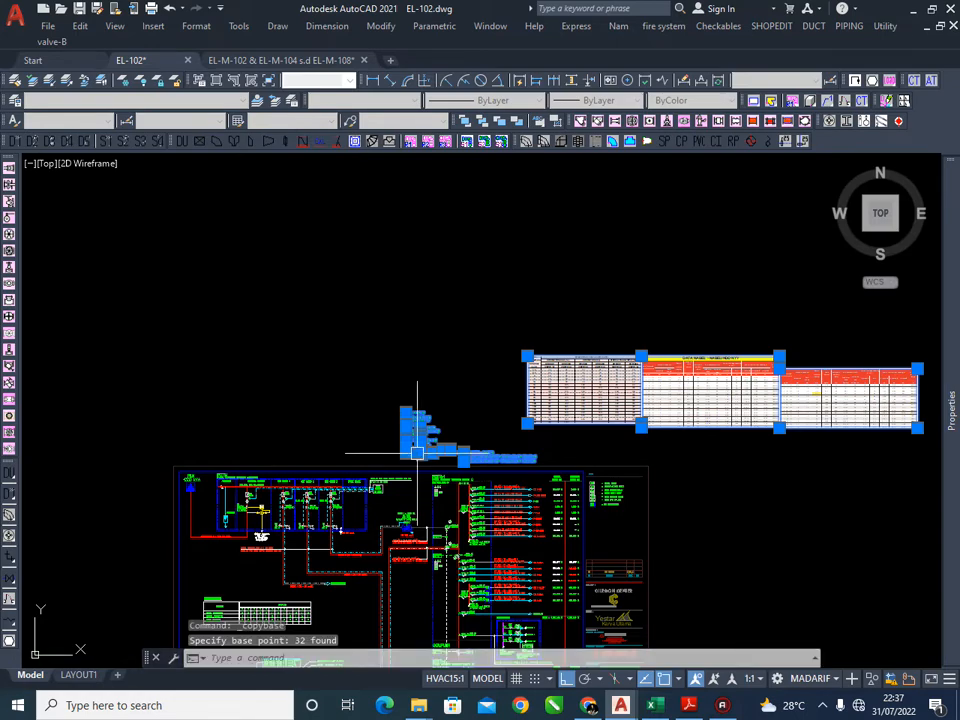
Switch to the EL-M-102 & EL-M-104 s.d EL-M-108 drawing and paste the notes and tables above its first sheet
key(ctrl+Tab)
scroll(460, 272, down, 3)
middle_drag(484, 317, 602, 373)
scroll(590, 440, up, 3)
middle_drag(579, 495, 582, 413)
scroll(508, 429, down, 5)
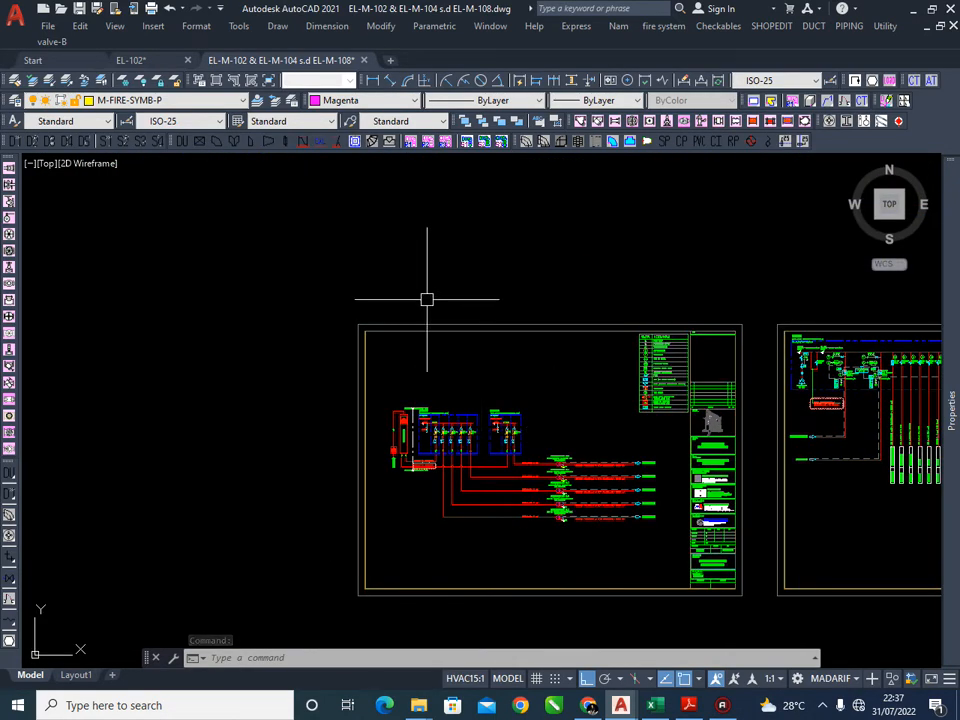
key(ctrl+v)
scroll(417, 298, up, 4)
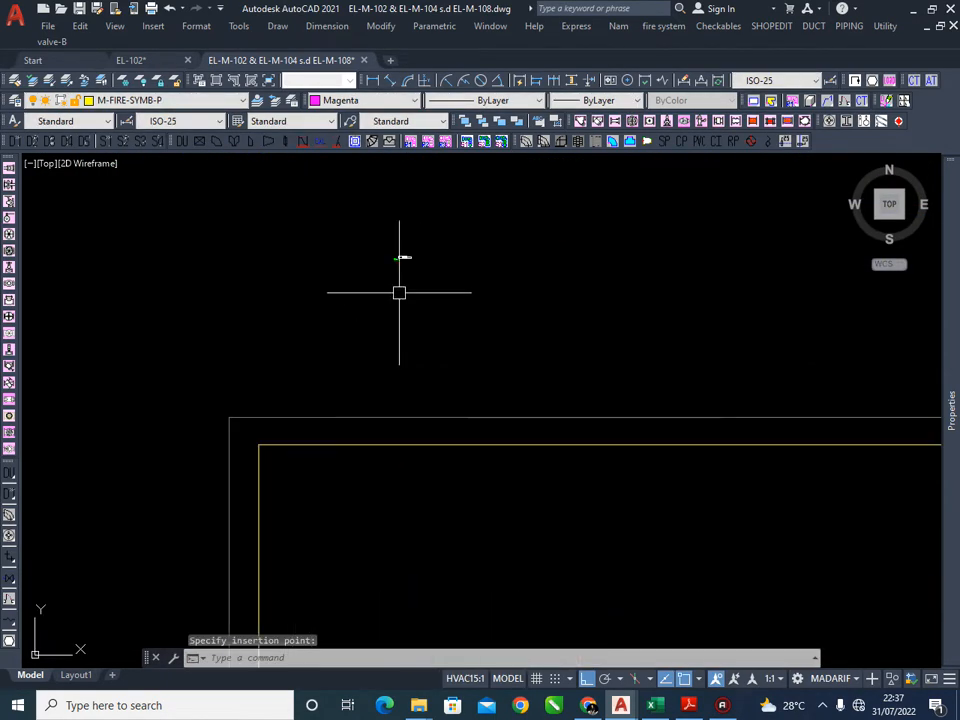
key(Escape)
Enlarge the pasted notes and tables with Scale's Reference option, picking points for both the reference length and the new length
click(450, 306)
click(356, 227)
text(SC)
key(Return)
scroll(400, 253, up, 2)
click(400, 250)
scroll(397, 249, up, 2)
text(R)
key(Return)
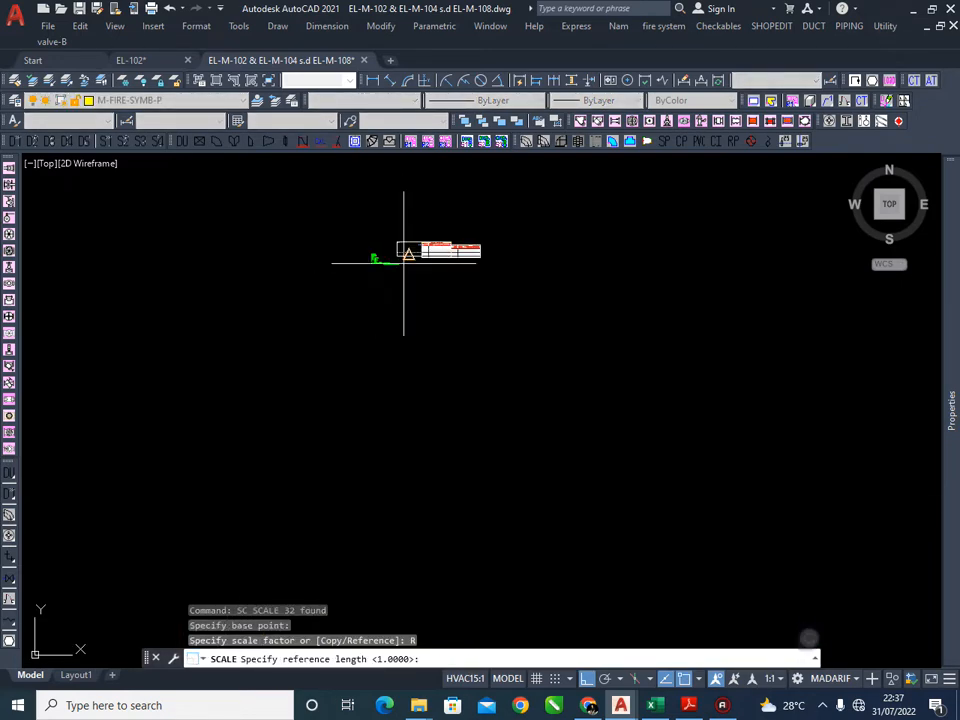
scroll(390, 265, down, 4)
click(295, 336)
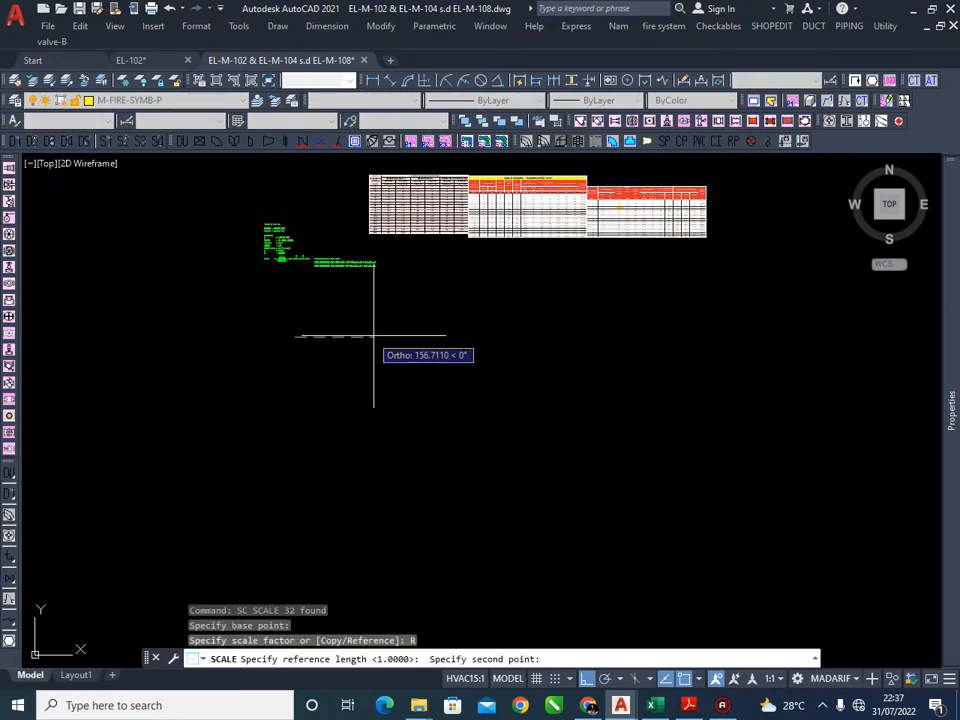
click(377, 336)
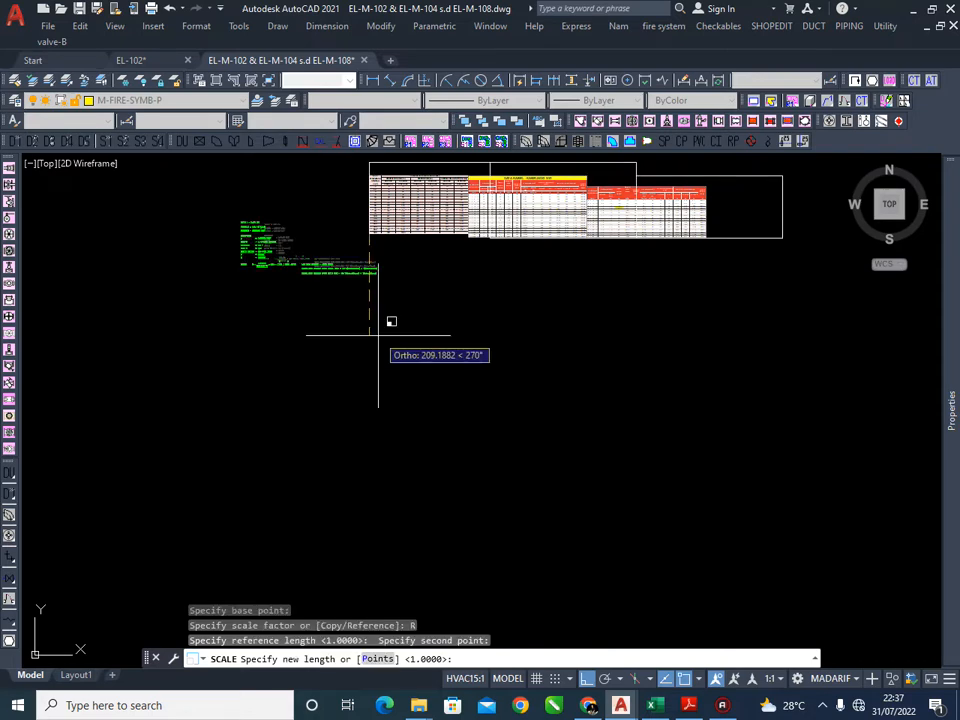
text(P)
key(Return)
scroll(390, 370, up, 6)
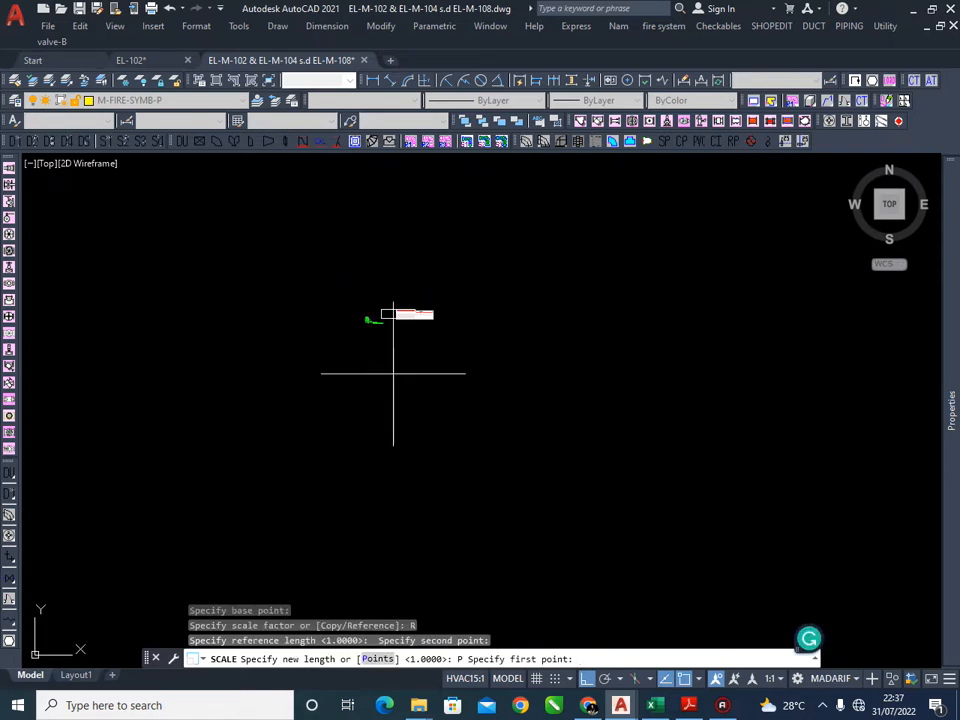
click(384, 430)
click(448, 444)
scroll(452, 444, down, 6)
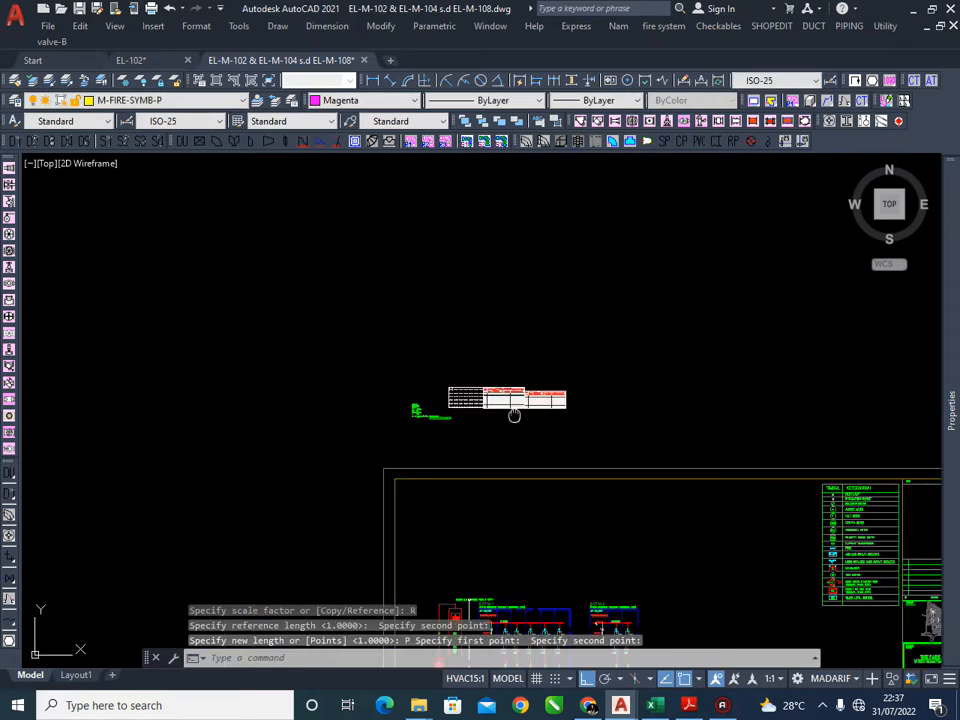
Scale the notes and tables by a factor of 1.5, and repeat the same enlargement once
scroll(472, 381, up, 2)
click(439, 405)
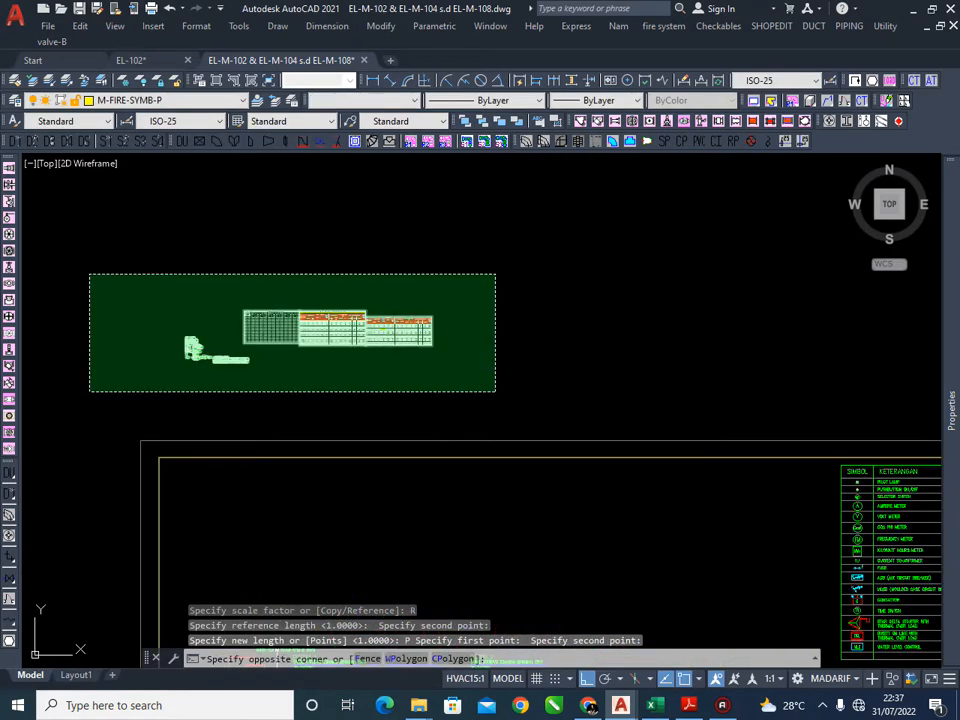
click(90, 274)
text(sc)
key(Return)
click(239, 380)
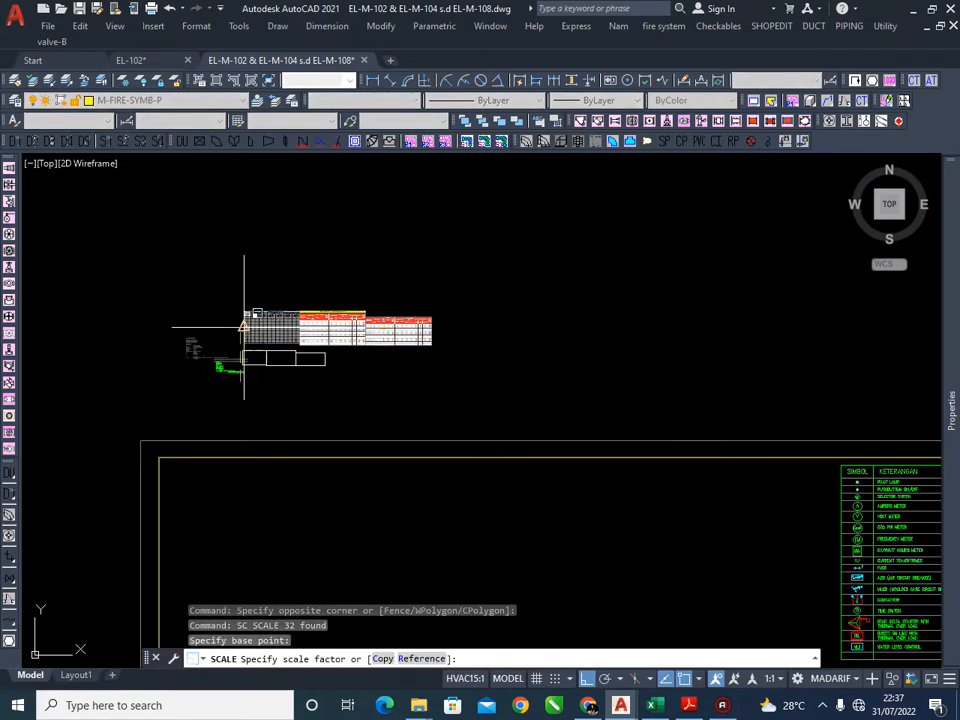
text(1.)
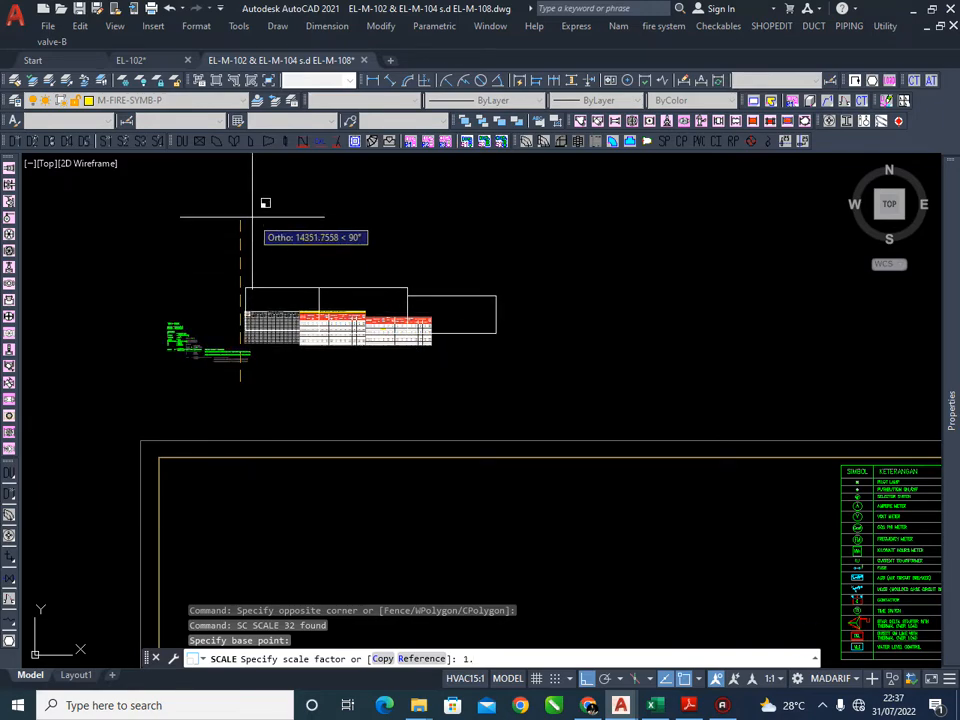
text(5)
key(Return)
click(129, 249)
click(505, 381)
key(Return)
click(448, 377)
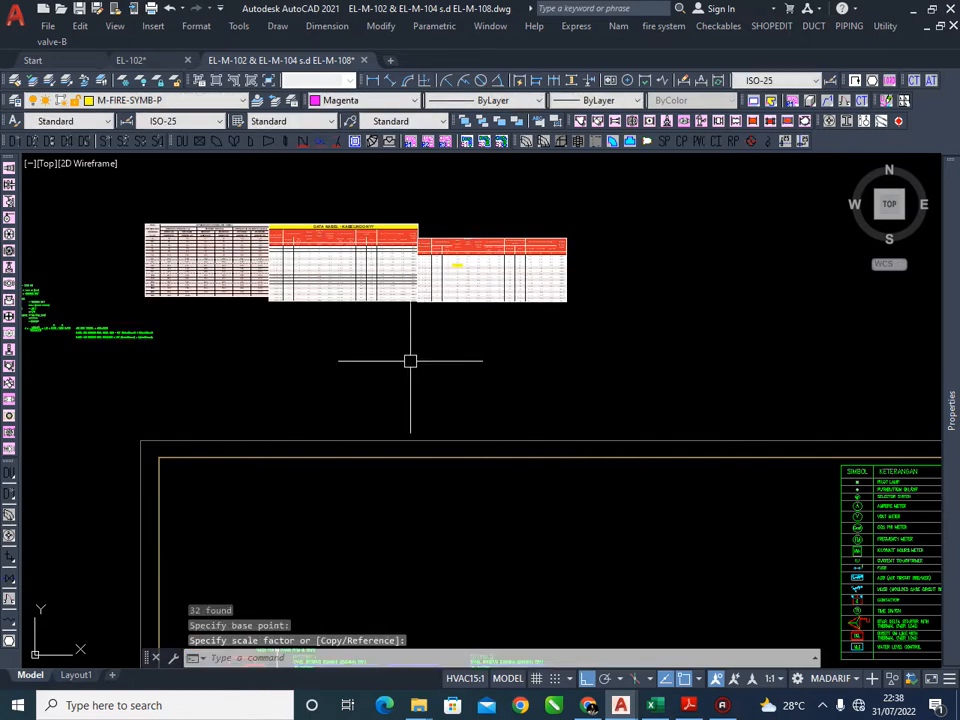
Scale the notes and tables above the first sheet up two more times, each by a factor of 1.5
scroll(410, 361, down, 5)
click(443, 300)
click(302, 261)
click(580, 335)
key(Return)
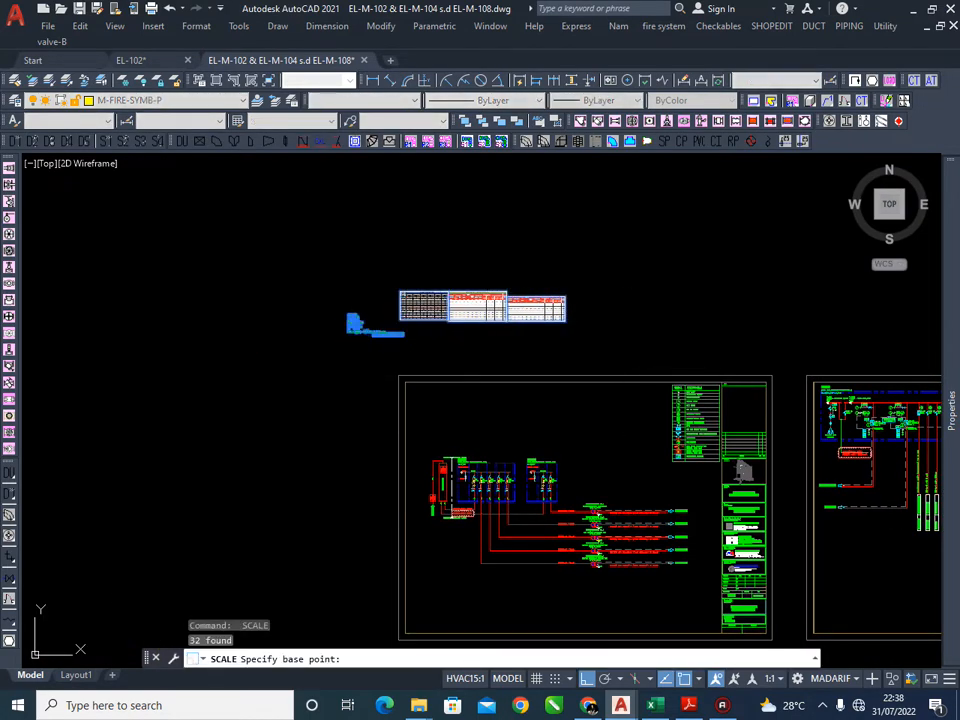
click(506, 343)
text(1.5)
key(Return)
click(236, 296)
click(656, 370)
key(Return)
click(454, 341)
text(1.5)
key(Return)
key(Escape)
Move the Trafo 1 calculation notes, without the cable tables, to the empty area below Transformator No.1 on the first sheet, with Ortho off
middle_drag(328, 351, 418, 334)
click(418, 335)
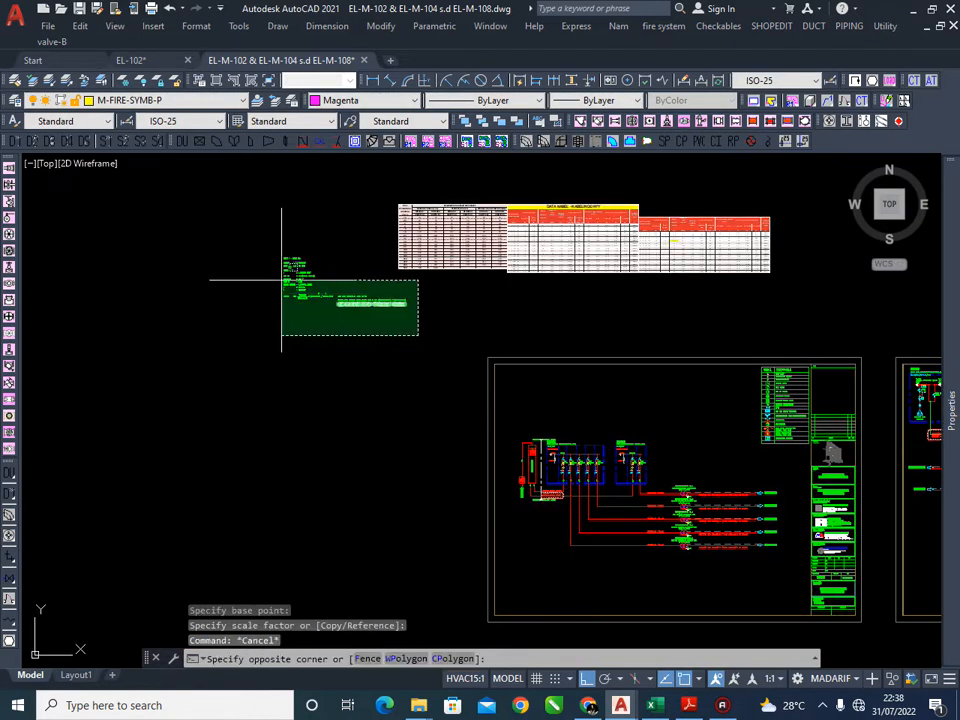
key(Escape)
scroll(452, 305, up, 4)
scroll(575, 314, down, 2)
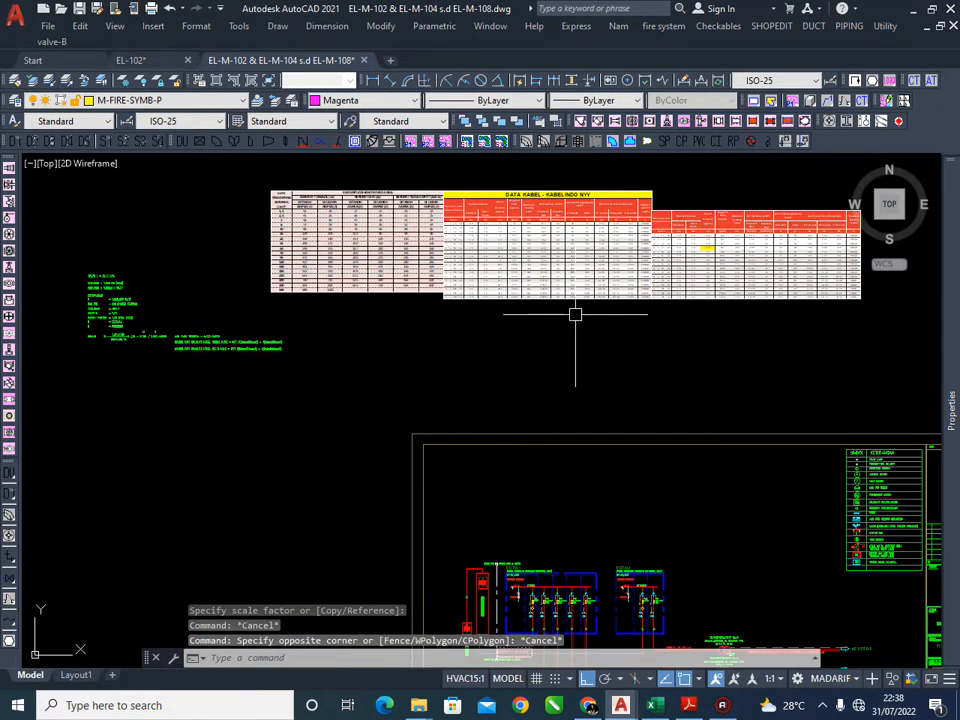
middle_drag(575, 314, 535, 326)
middle_drag(348, 384, 508, 333)
click(161, 218)
click(434, 350)
text(m)
key(Return)
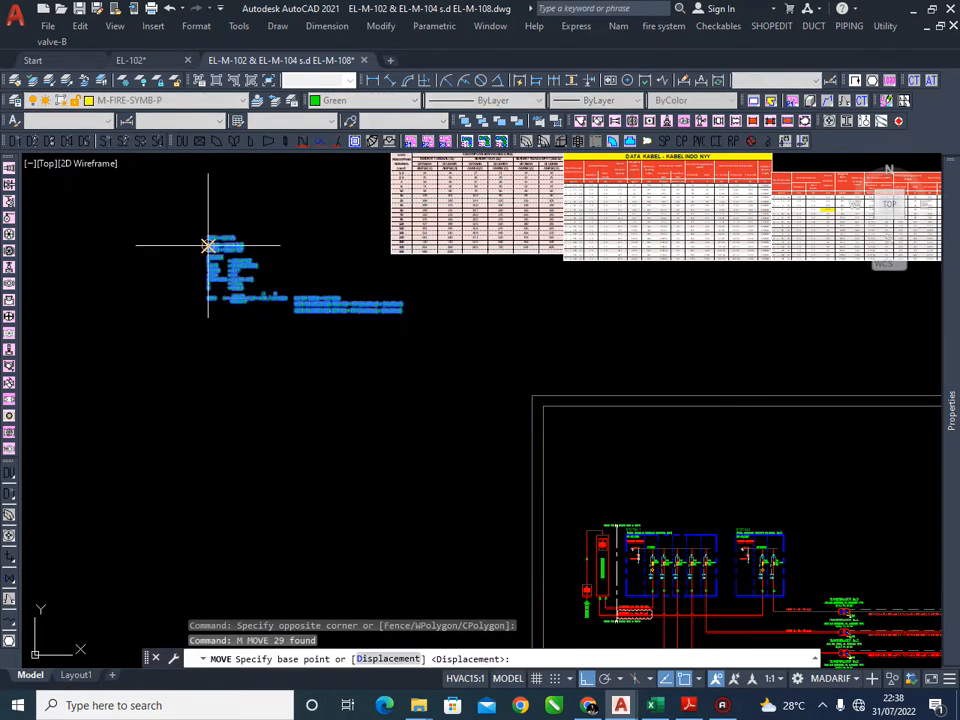
click(208, 242)
scroll(427, 304, down, 2)
scroll(410, 262, down, 2)
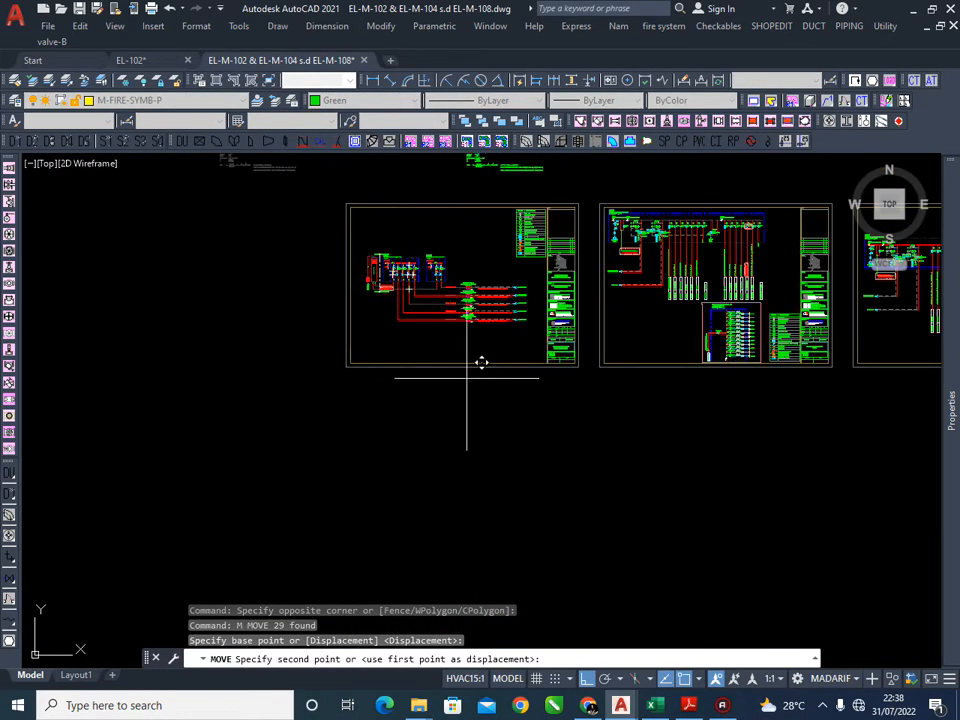
scroll(481, 362, up, 4)
key(F8)
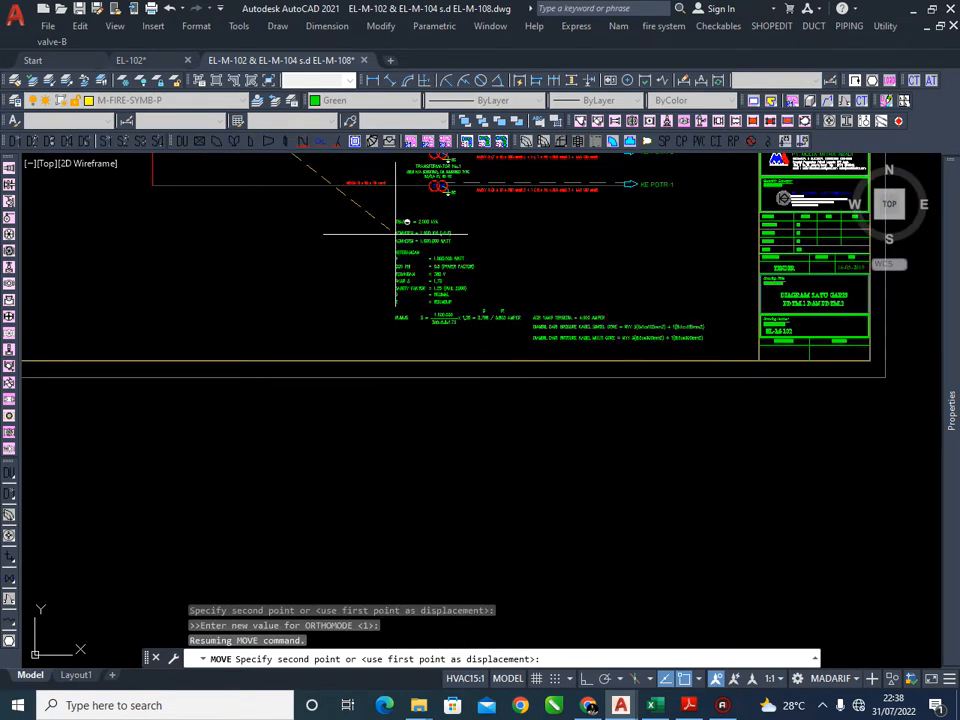
click(347, 227)
scroll(450, 265, up, 8)
key(Escape)
key(Escape)
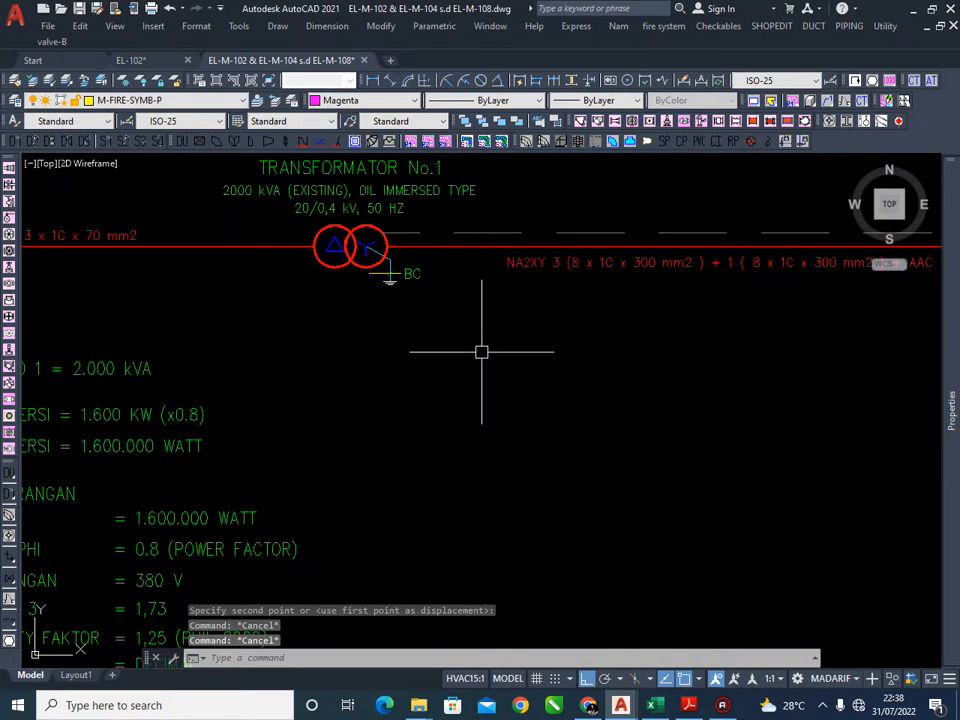
Examine the kVA ratings and cable labels of Transformators No.1 to No.5 in the first sheet's single-line diagram
middle_drag(412, 302, 568, 397)
middle_drag(515, 338, 478, 382)
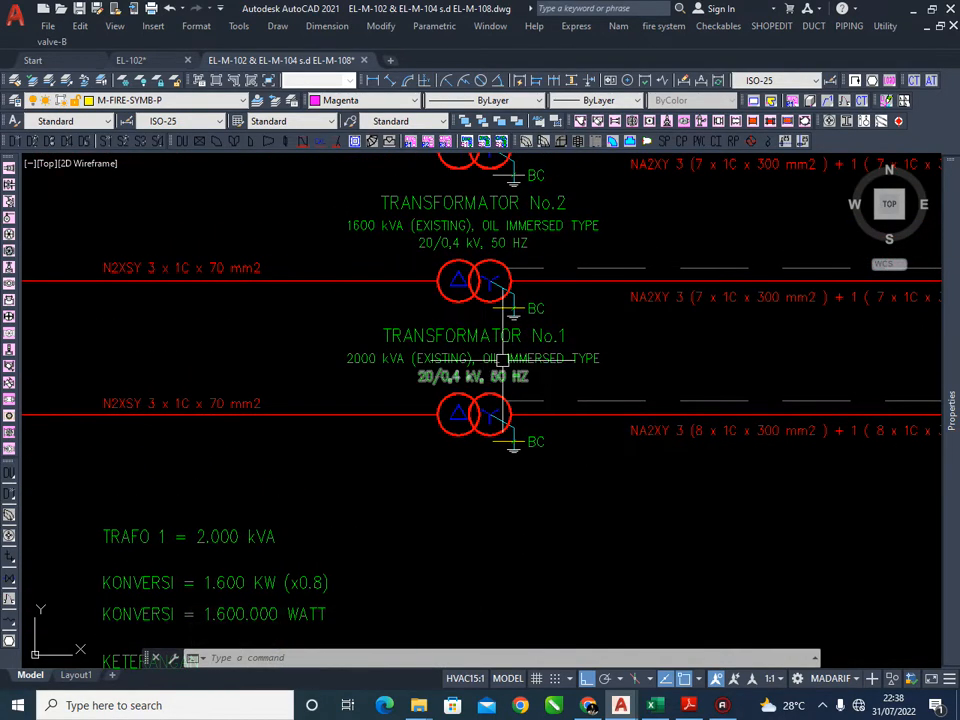
scroll(532, 345, down, 1)
scroll(454, 303, up, 1)
middle_drag(485, 306, 478, 403)
scroll(478, 403, down, 1)
middle_drag(497, 334, 470, 457)
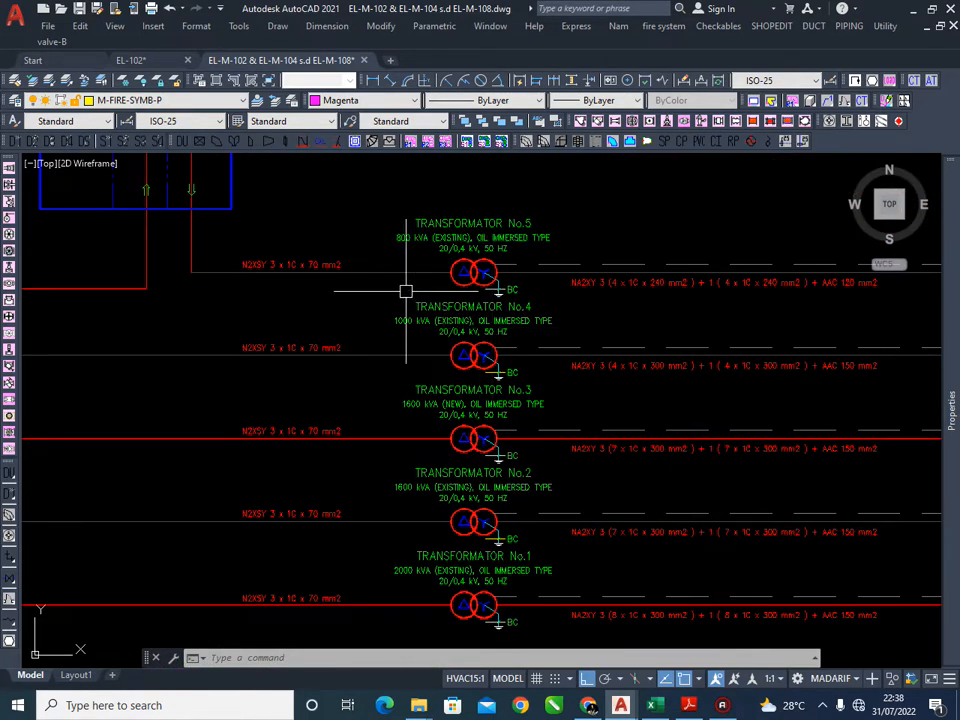
scroll(420, 350, up, 2)
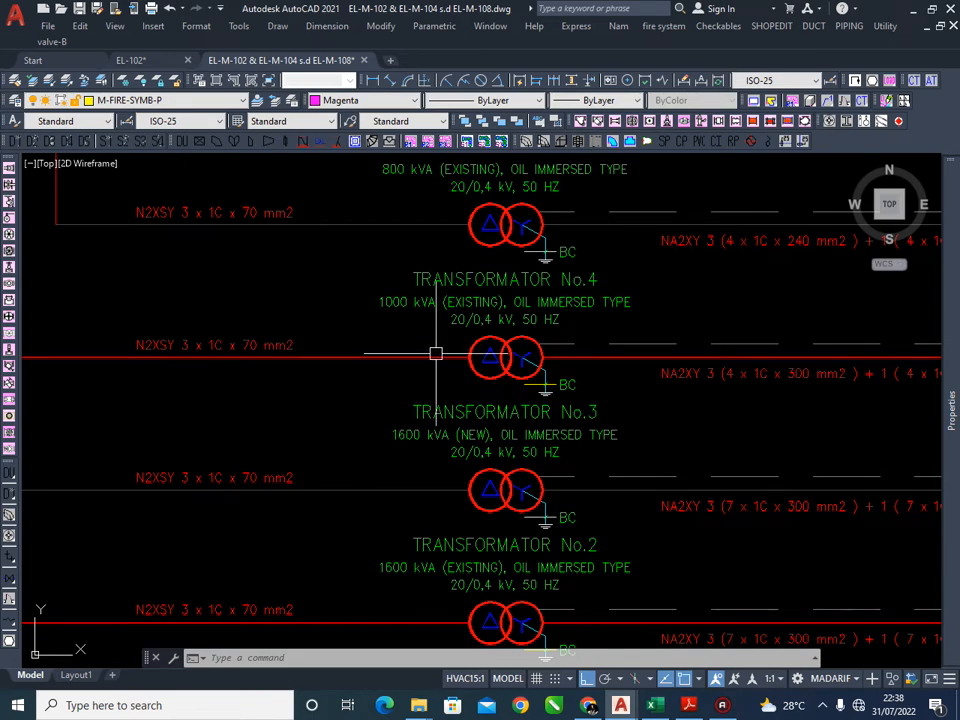
middle_drag(421, 460, 428, 349)
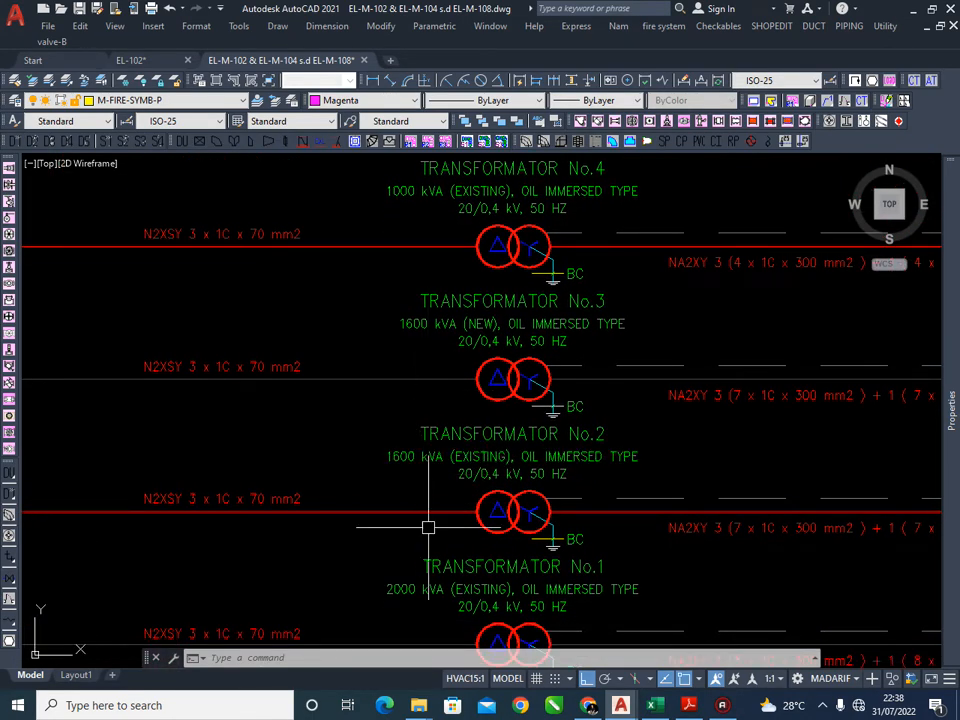
middle_drag(438, 565, 435, 454)
scroll(505, 446, up, 2)
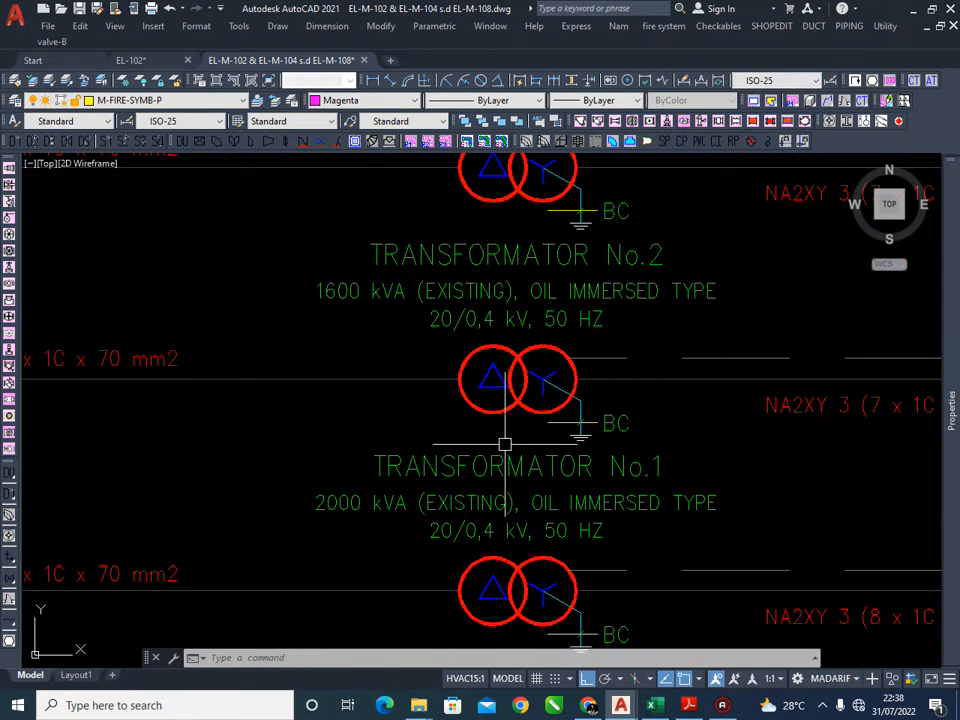
scroll(500, 452, down, 2)
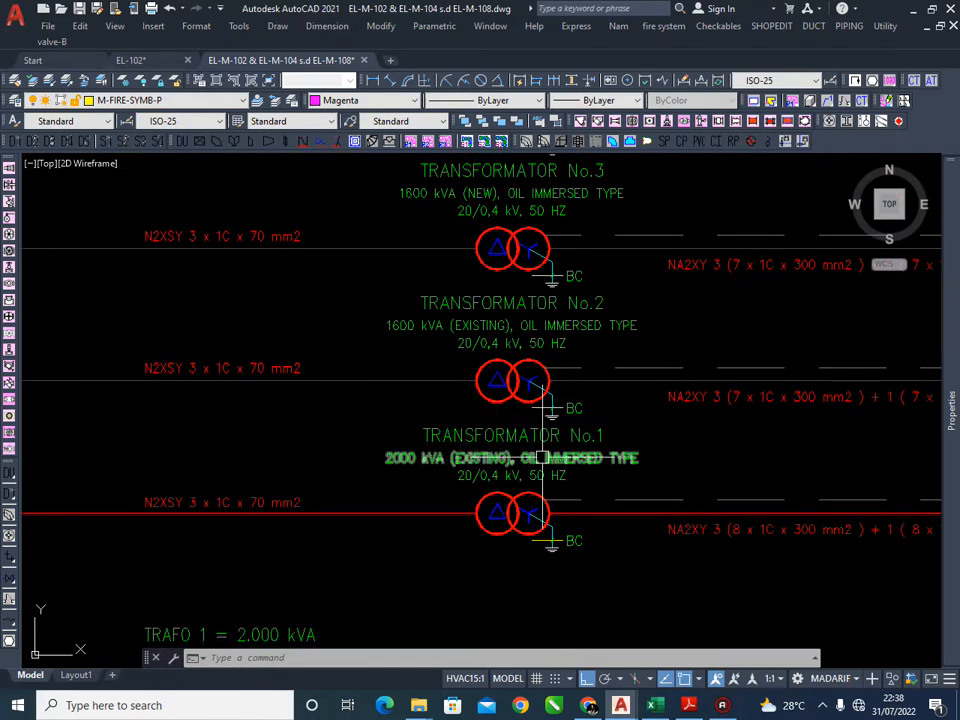
mouse_move(541, 457)
Compare the Trafo 1 calculation notes and NYY cable specifications with Transformator No.1's rating and NA2XY feeder label
mouse_move(611, 450)
middle_down()
mouse_move(574, 448)
mouse_move(561, 409)
middle_up()
mouse_move(570, 509)
middle_down()
mouse_move(583, 422)
mouse_move(613, 342)
middle_up()
middle_drag(409, 435, 429, 349)
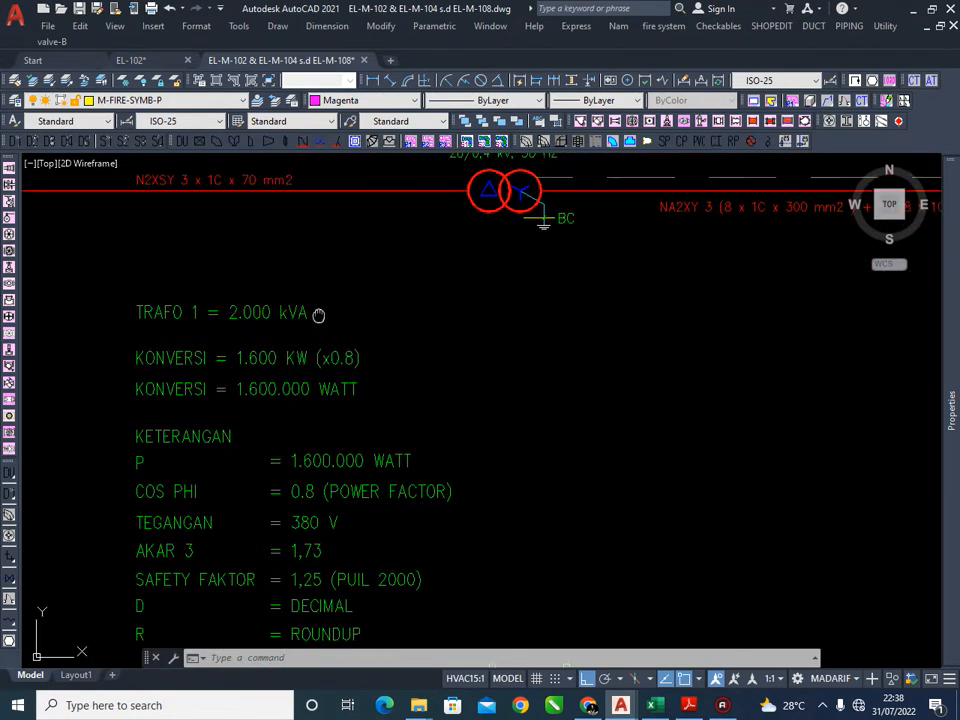
scroll(258, 316, up, 2)
scroll(397, 337, down, 1)
middle_drag(498, 343, 405, 405)
middle_drag(521, 390, 470, 366)
middle_drag(380, 445, 346, 307)
scroll(449, 335, down, 1)
middle_drag(443, 346, 433, 388)
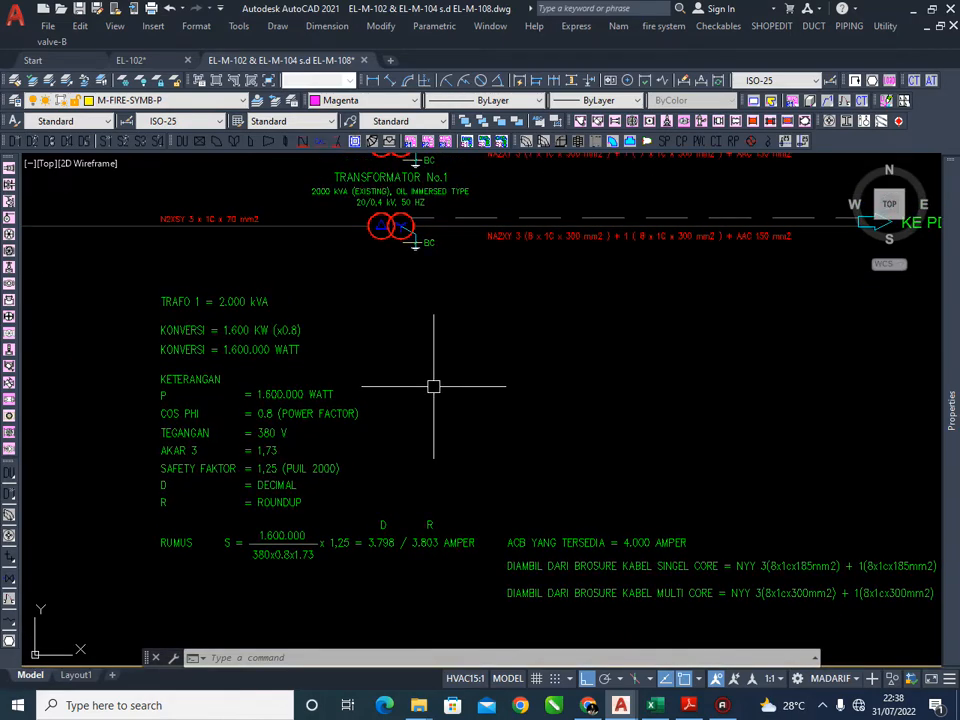
Review the Trafo 1 current formula, the available ACB note and the NYY cable specifications beneath the single-line diagram
scroll(387, 403, up, 1)
middle_drag(349, 487, 282, 407)
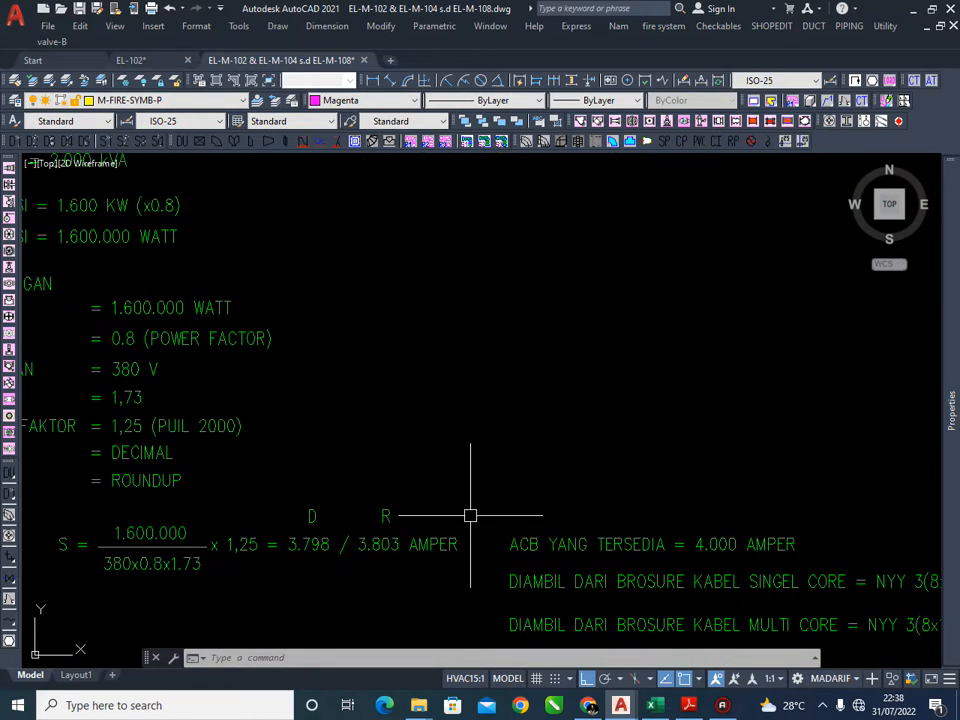
middle_drag(502, 535, 420, 484)
middle_drag(650, 439, 474, 441)
scroll(614, 470, down, 1)
mouse_move(625, 464)
middle_down()
mouse_move(537, 484)
mouse_move(536, 520)
middle_up()
scroll(642, 499, up, 1)
scroll(536, 514, down, 1)
Examine Transformator No.1's symbol, outgoing feeder line and NA2XY cable label
scroll(349, 279, up, 7)
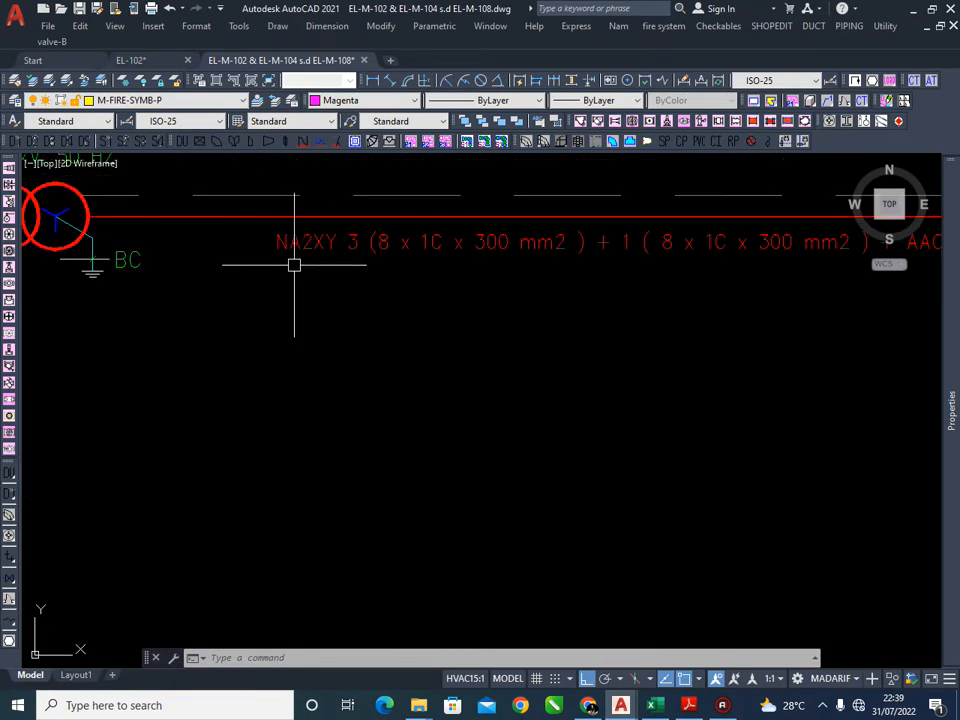
scroll(358, 319, down, 3)
middle_drag(358, 319, 366, 339)
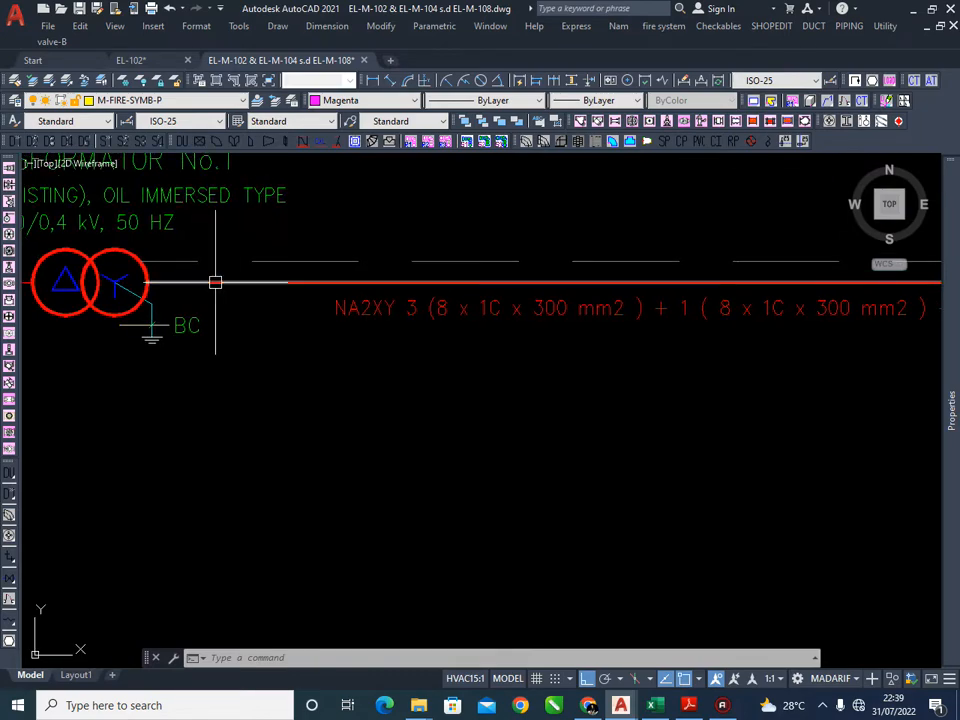
middle_drag(214, 281, 279, 321)
scroll(461, 433, up, 2)
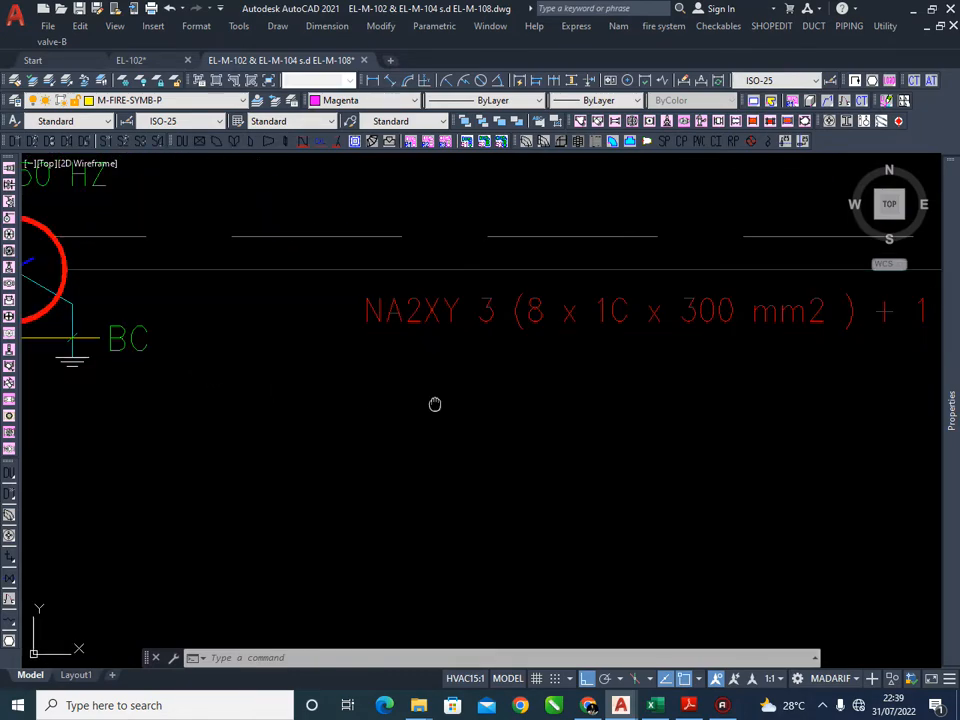
scroll(435, 403, down, 2)
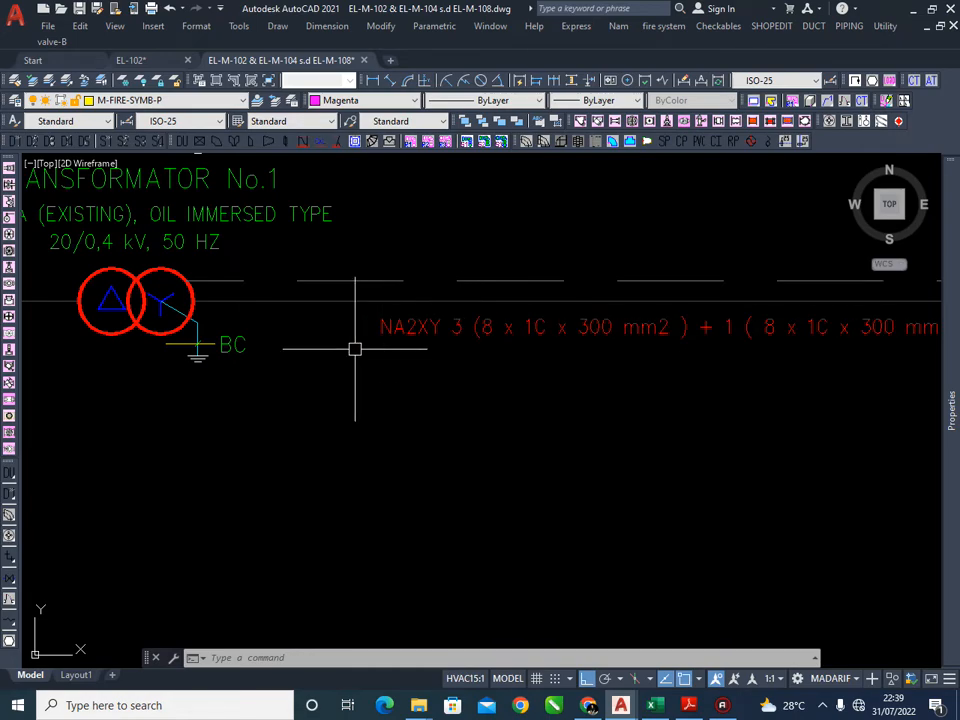
scroll(392, 373, down, 3)
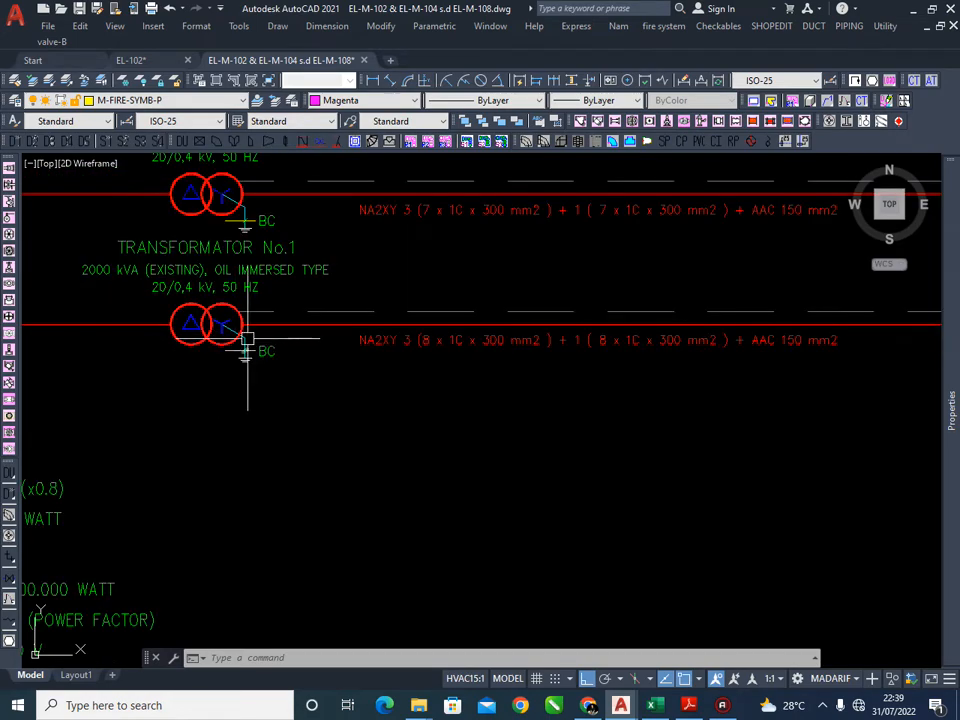
scroll(399, 337, up, 2)
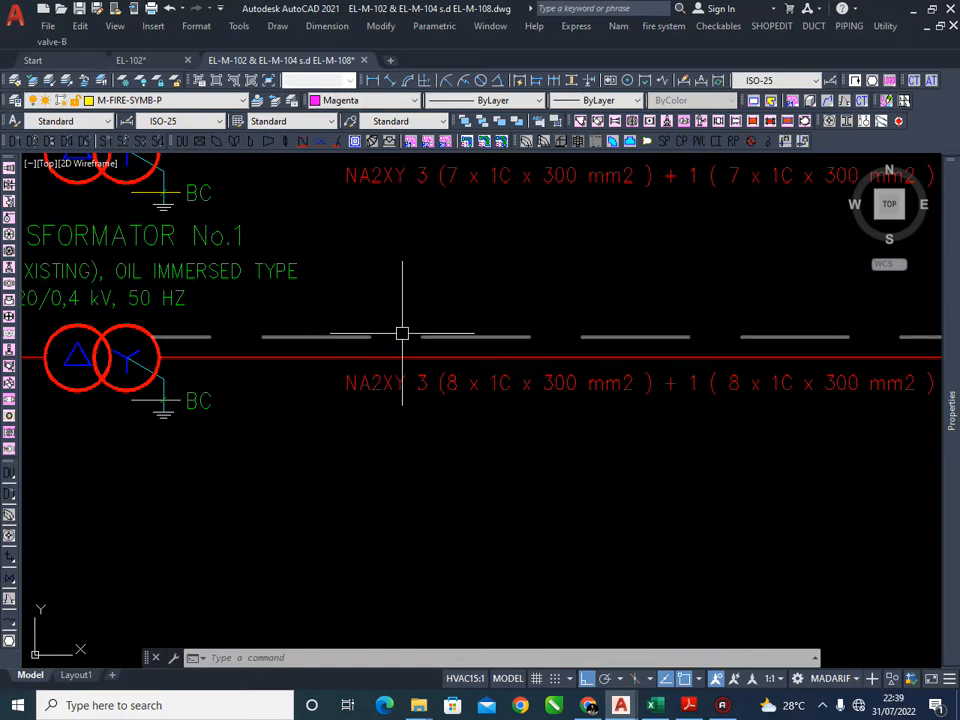
scroll(626, 476, down, 3)
Check the single-core and multi-core NYY specifications against the cable label on the feeder to PDTR-1
middle_drag(626, 476, 499, 289)
scroll(497, 265, up, 1)
middle_drag(605, 460, 516, 493)
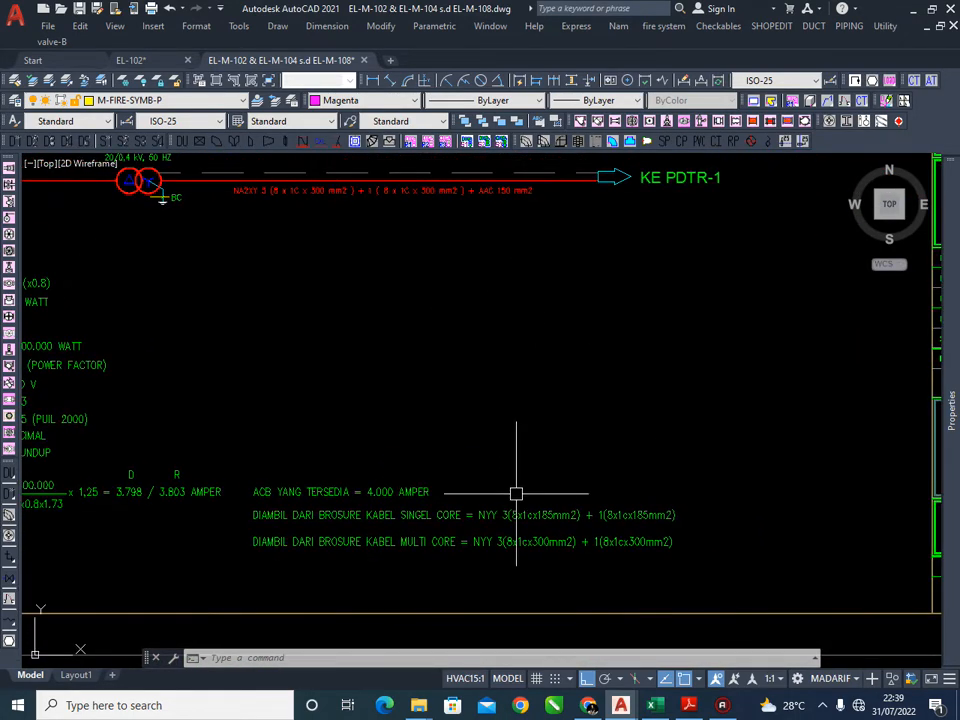
scroll(570, 566, up, 1)
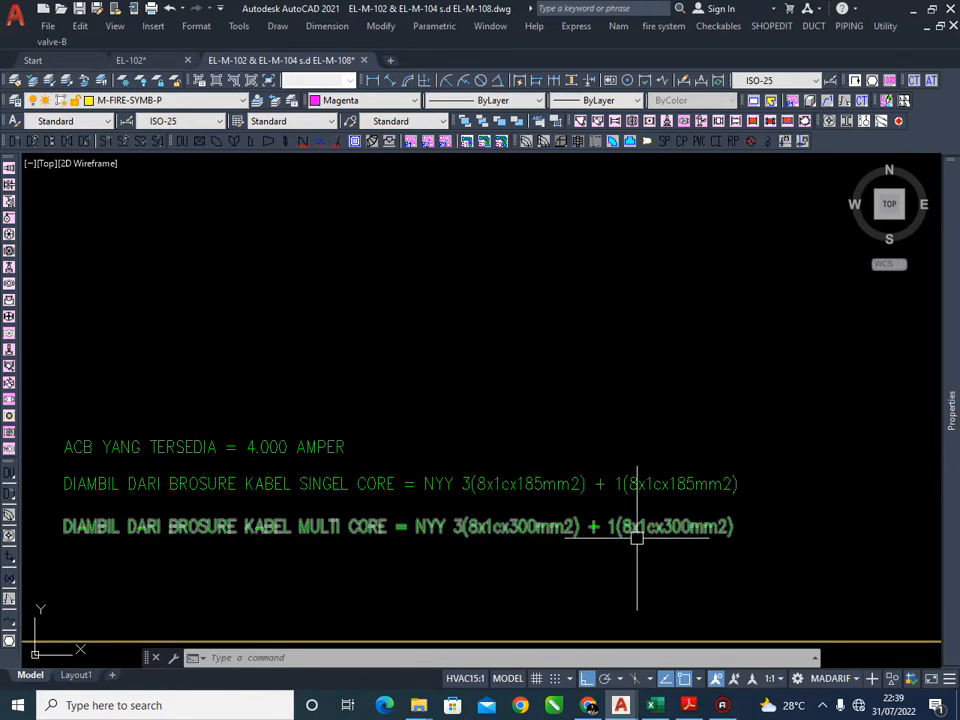
middle_drag(489, 556, 468, 560)
scroll(481, 552, down, 1)
scroll(238, 207, up, 2)
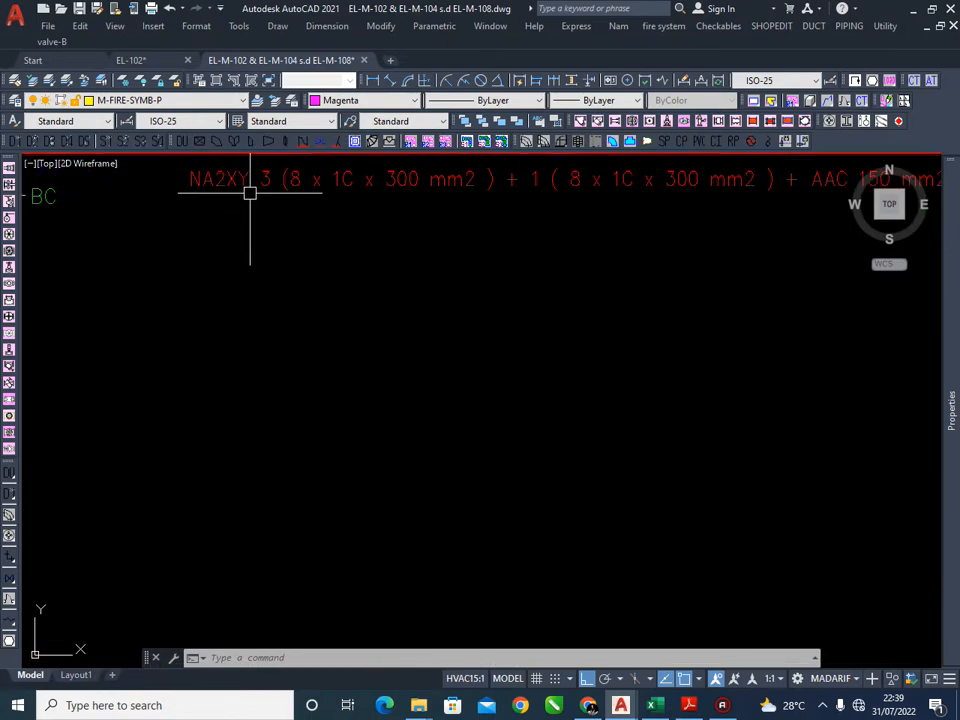
scroll(251, 193, down, 1)
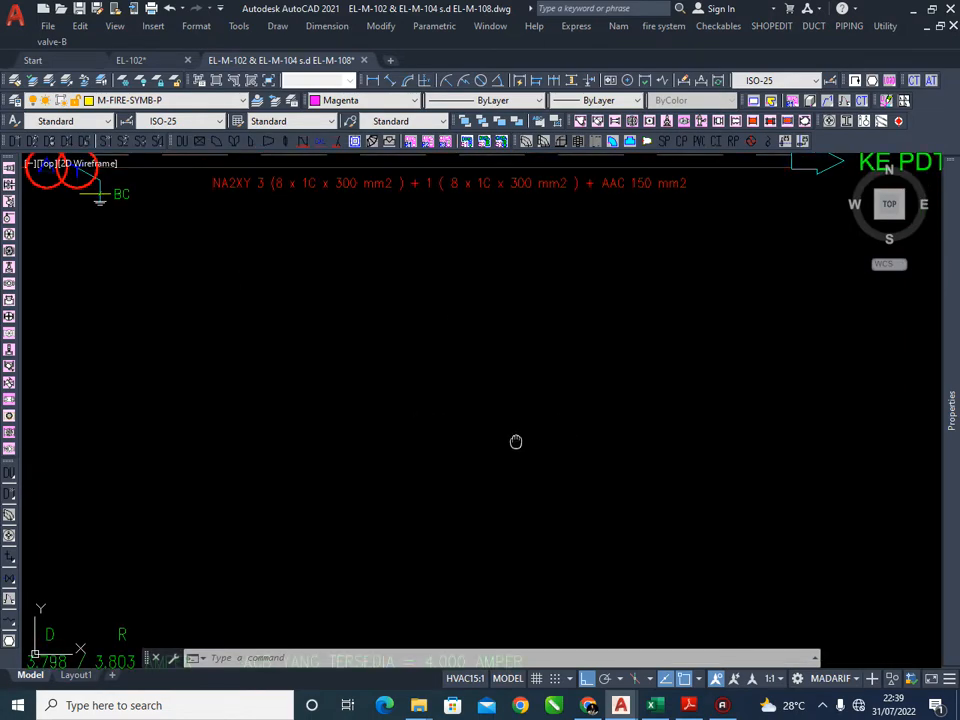
middle_drag(336, 200, 336, 230)
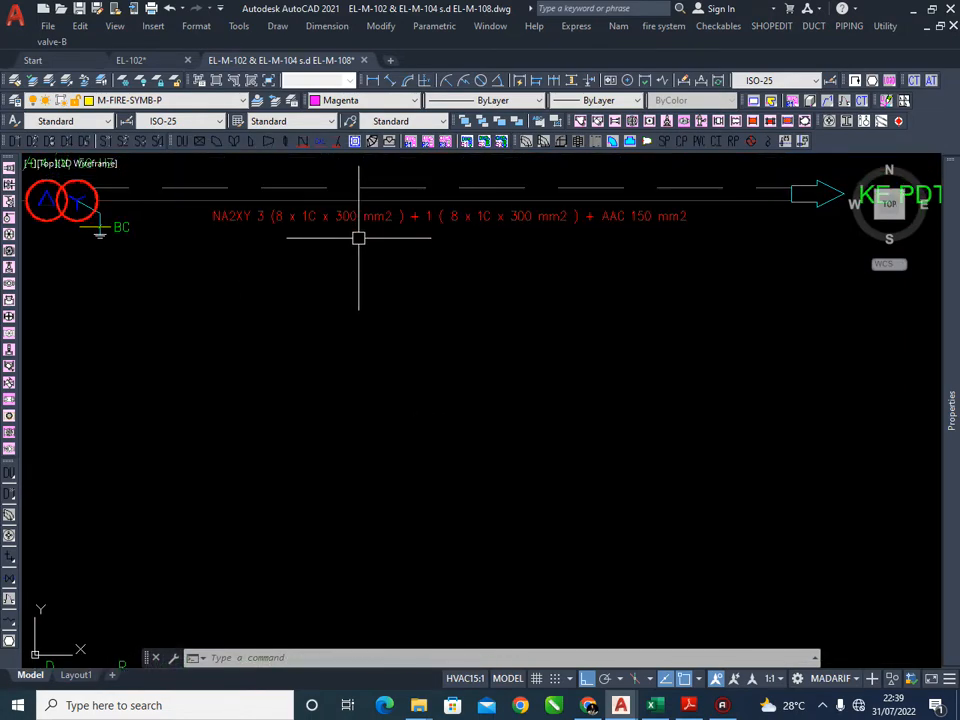
Examine the core counts, cross-sections and AAC conductor in Transformator No.1's NA2XY feeder label part by part
scroll(352, 215, up, 2)
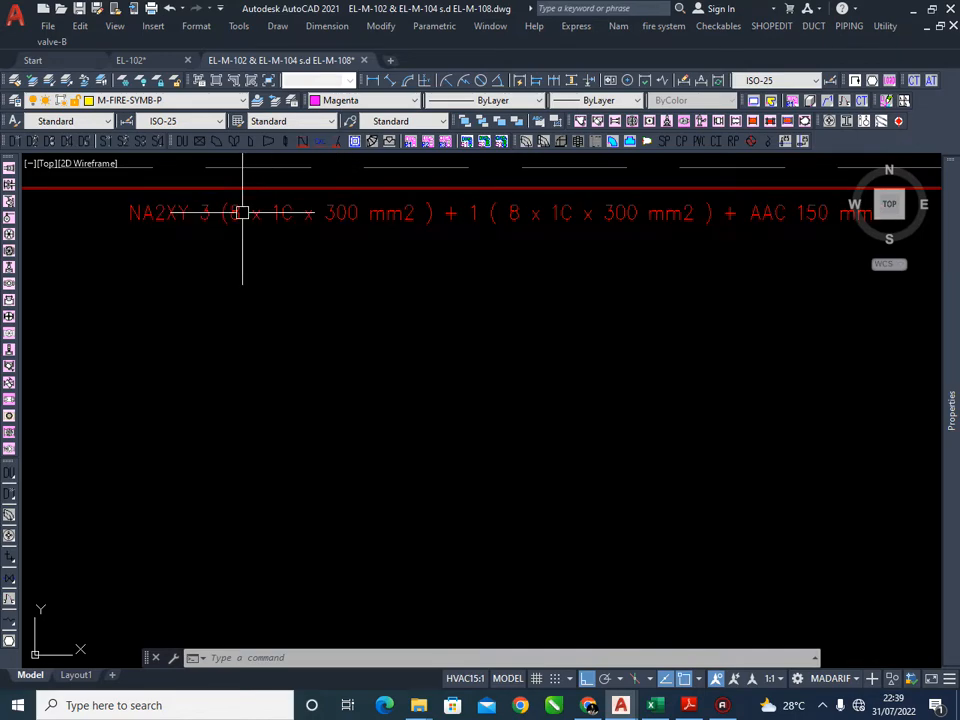
scroll(263, 221, down, 2)
scroll(263, 221, up, 4)
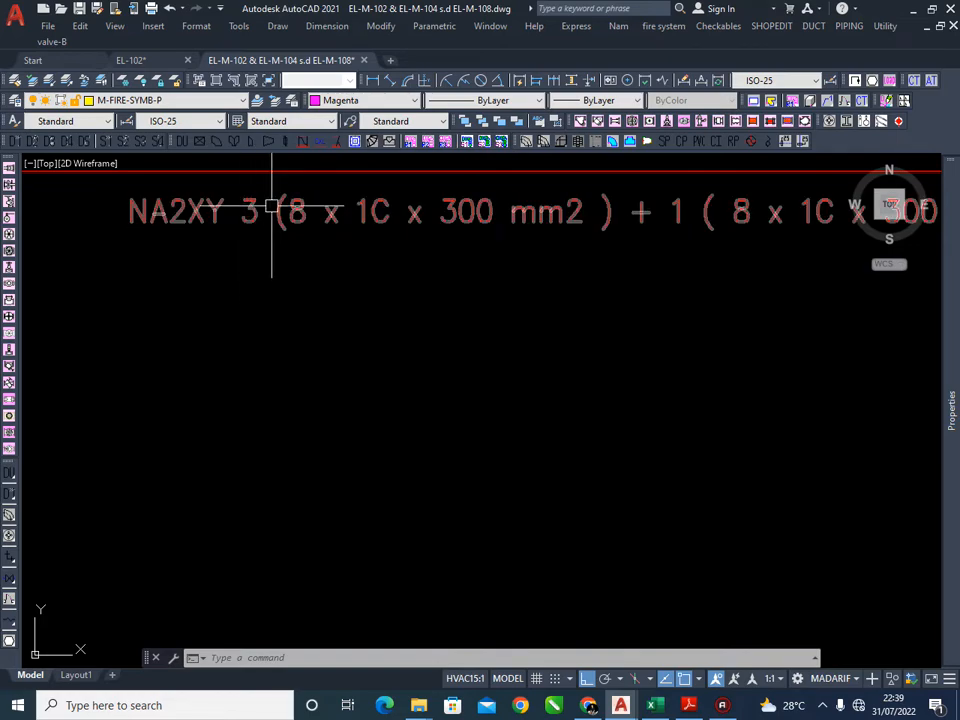
middle_drag(666, 216, 593, 237)
scroll(592, 240, down, 4)
scroll(690, 262, up, 3)
scroll(668, 250, up, 2)
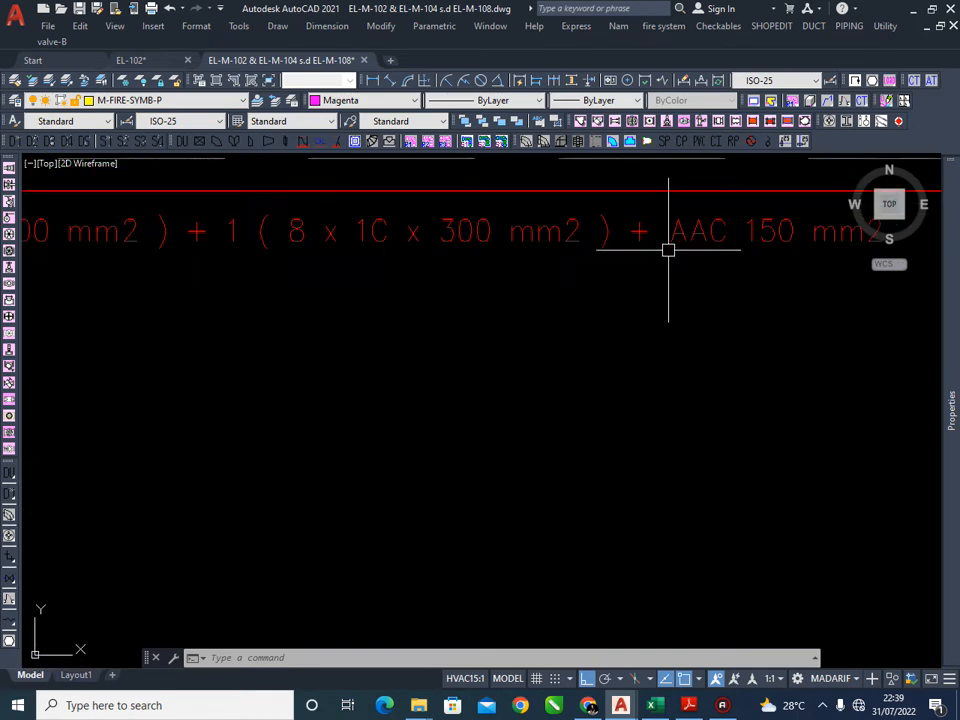
middle_drag(665, 265, 632, 292)
scroll(649, 335, down, 2)
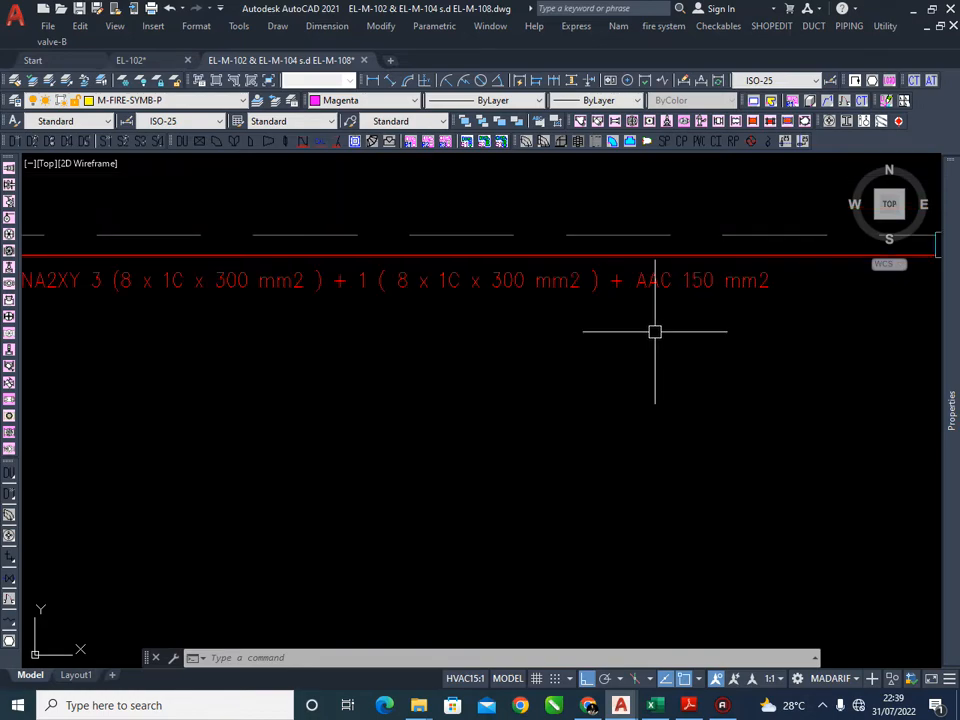
middle_drag(694, 300, 681, 336)
scroll(701, 298, down, 2)
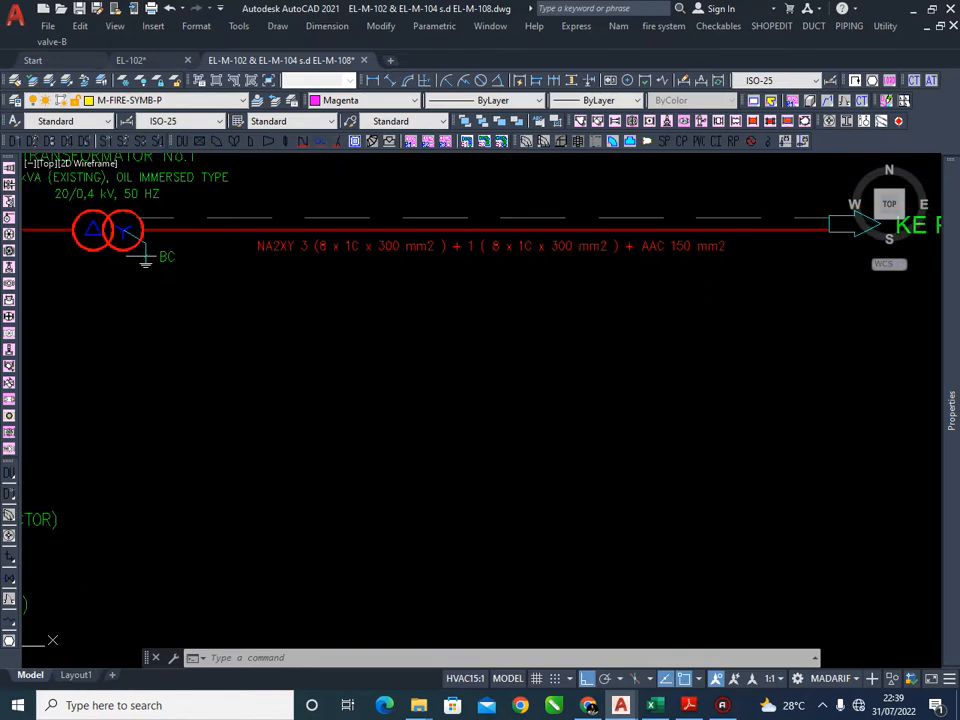
scroll(650, 275, up, 2)
mouse_move(455, 290)
middle_down()
mouse_move(490, 266)
mouse_move(471, 271)
middle_up()
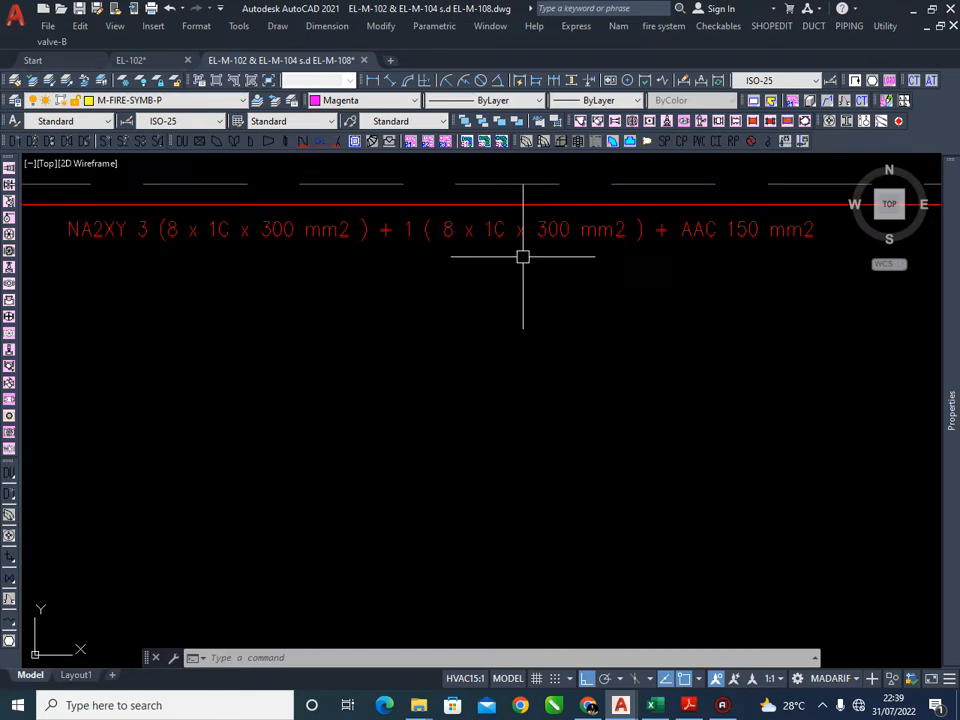
middle_drag(710, 251, 708, 256)
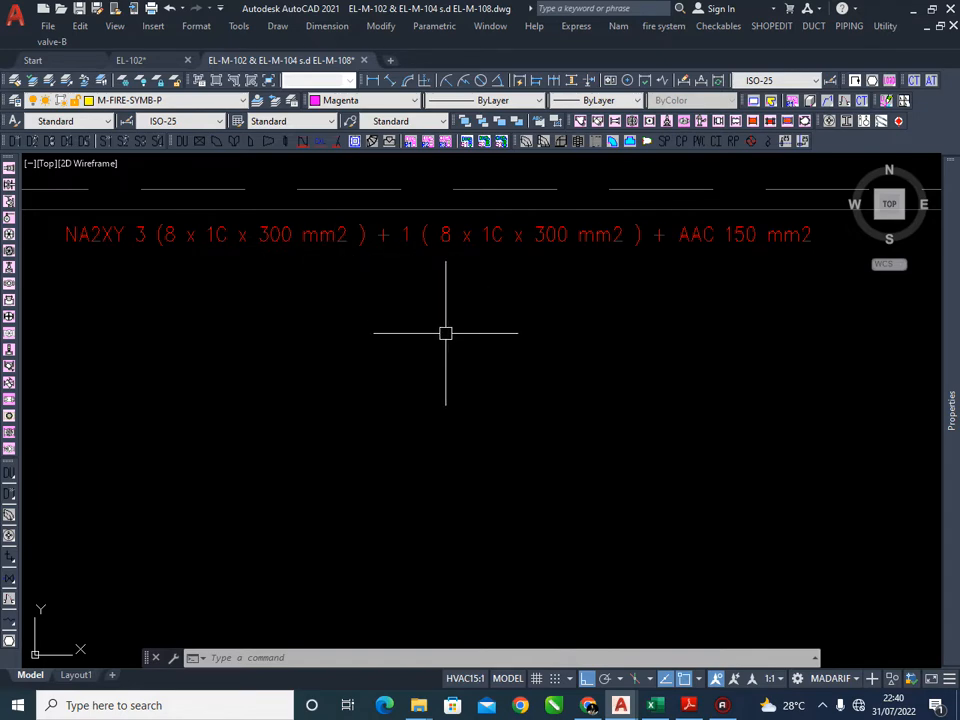
middle_drag(727, 279, 655, 311)
scroll(668, 284, up, 2)
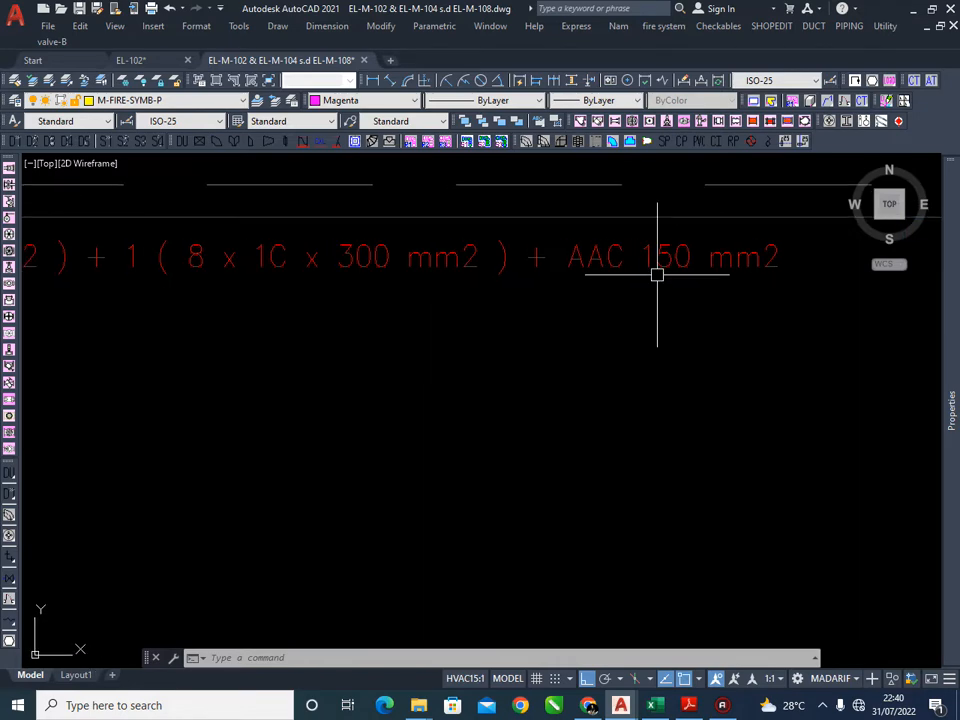
scroll(574, 347, down, 1)
mouse_move(458, 346)
middle_down()
mouse_move(516, 315)
mouse_move(514, 291)
middle_up()
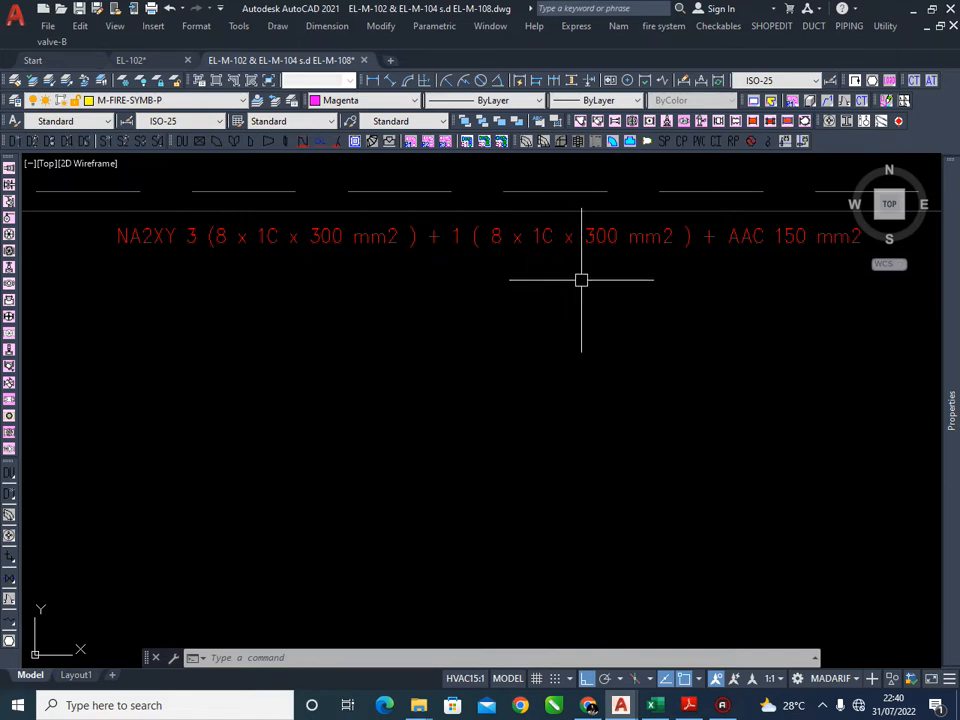
mouse_move(628, 266)
middle_down()
mouse_move(521, 327)
mouse_move(520, 289)
mouse_move(527, 301)
mouse_move(515, 291)
middle_up()
scroll(506, 316, up, 1)
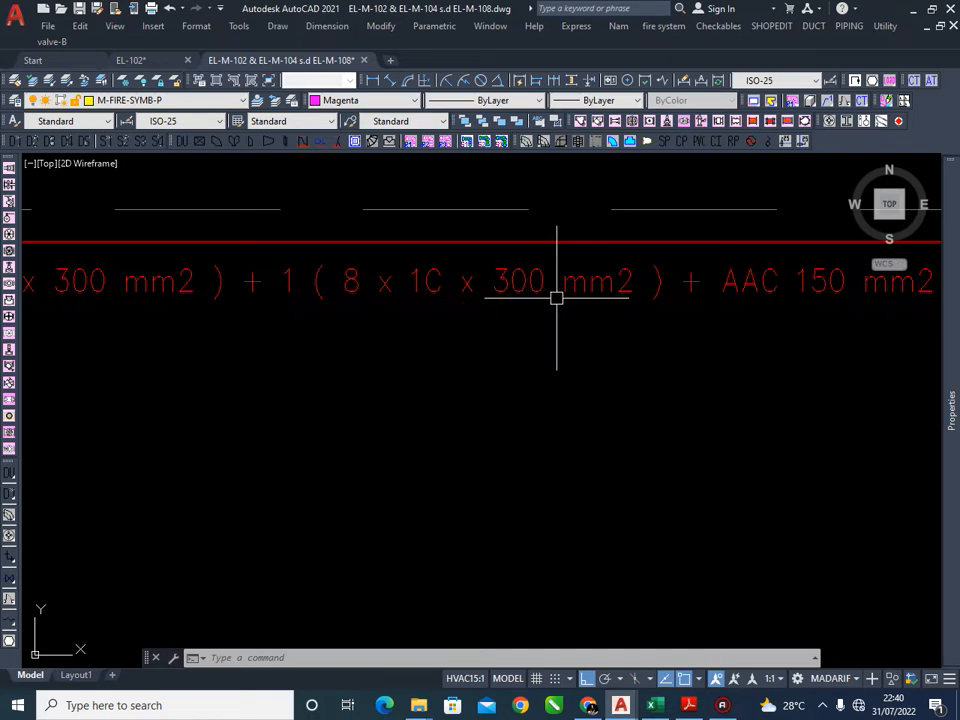
Examine the four-core cross-sections and their current carrying capacities in the cable tables above the first sheet
scroll(711, 319, down, 5)
middle_drag(711, 319, 664, 343)
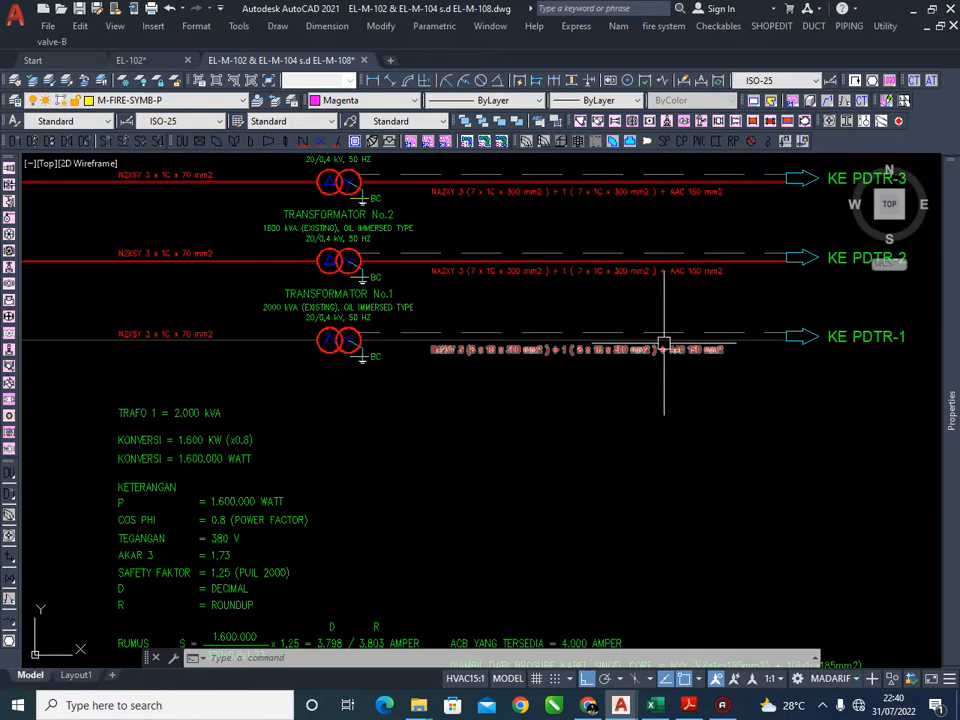
scroll(700, 366, up, 2)
scroll(604, 353, down, 8)
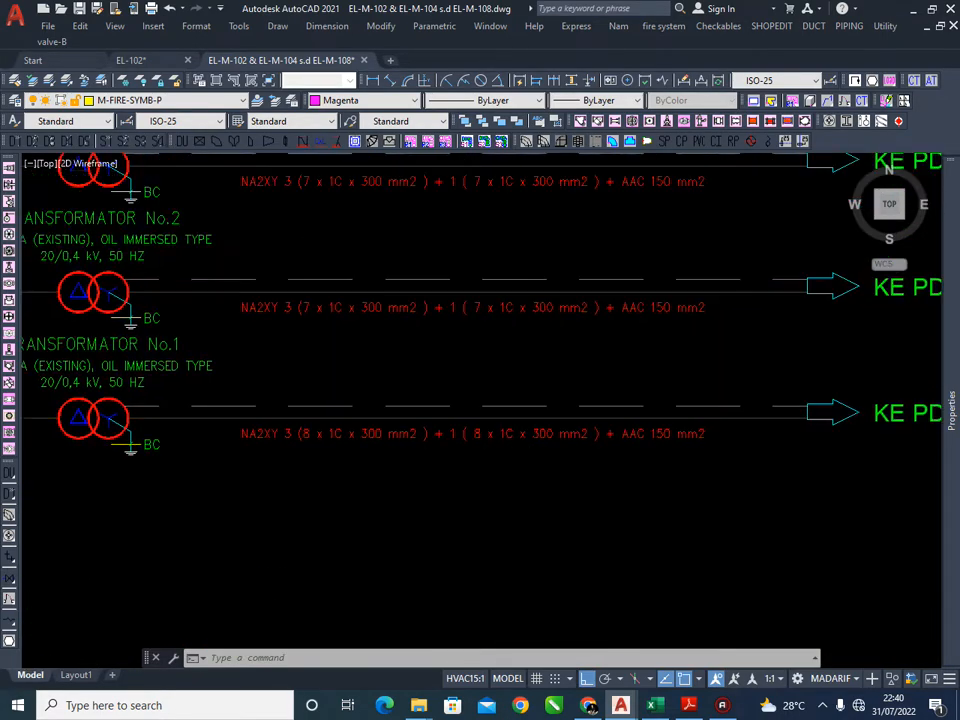
scroll(525, 443, down, 1)
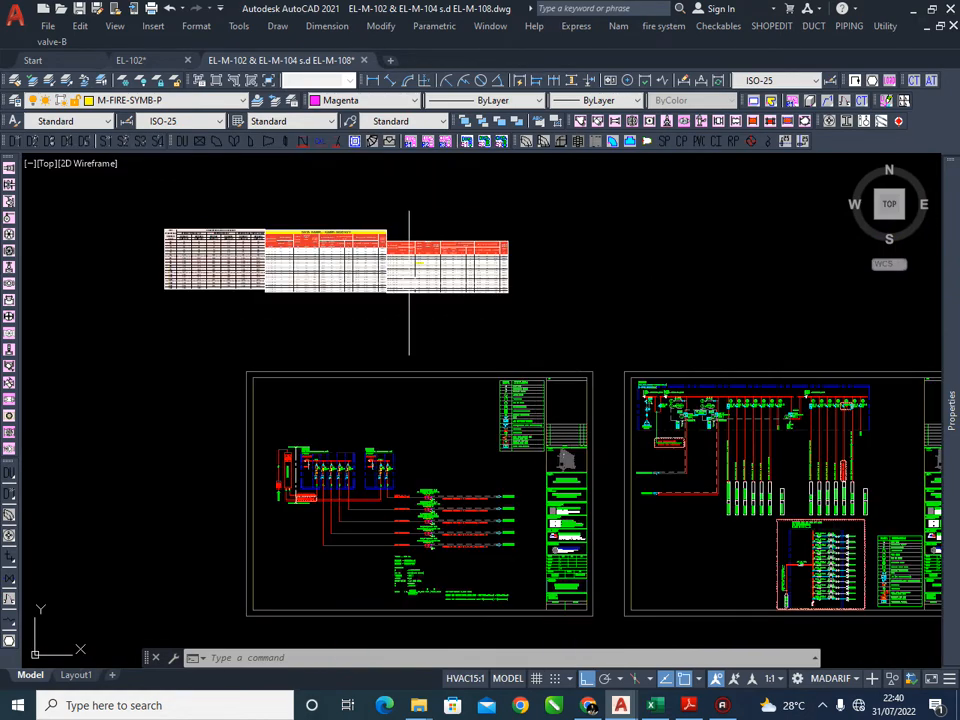
scroll(342, 285, up, 4)
middle_drag(279, 292, 487, 313)
middle_drag(345, 315, 470, 407)
scroll(586, 346, down, 4)
middle_drag(660, 377, 405, 424)
scroll(724, 418, up, 4)
middle_drag(741, 418, 704, 422)
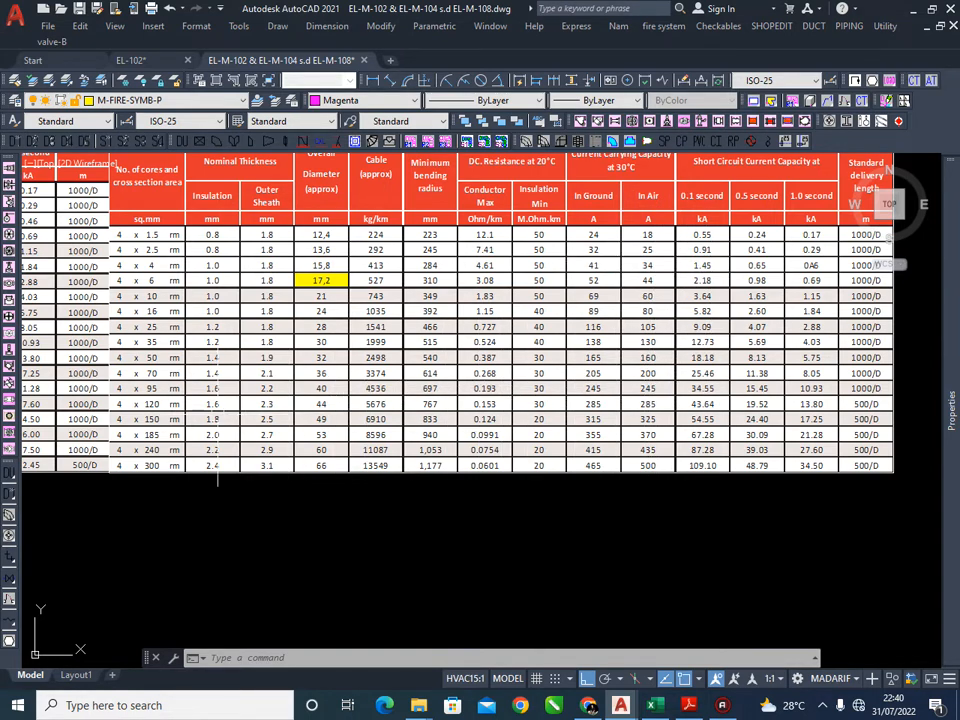
scroll(143, 402, up, 2)
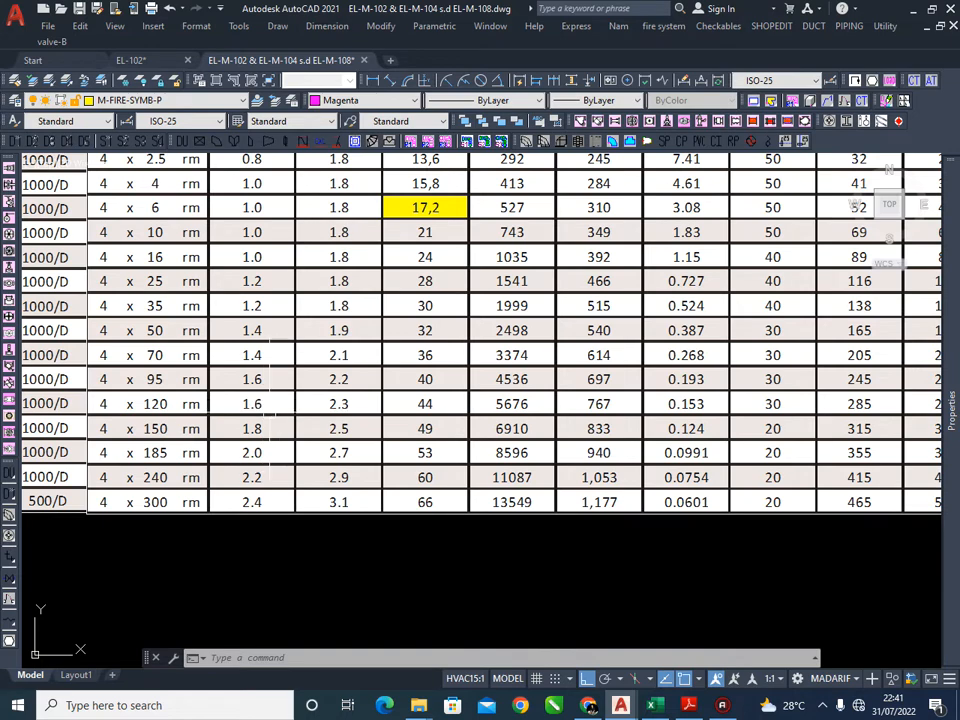
scroll(512, 396, down, 2)
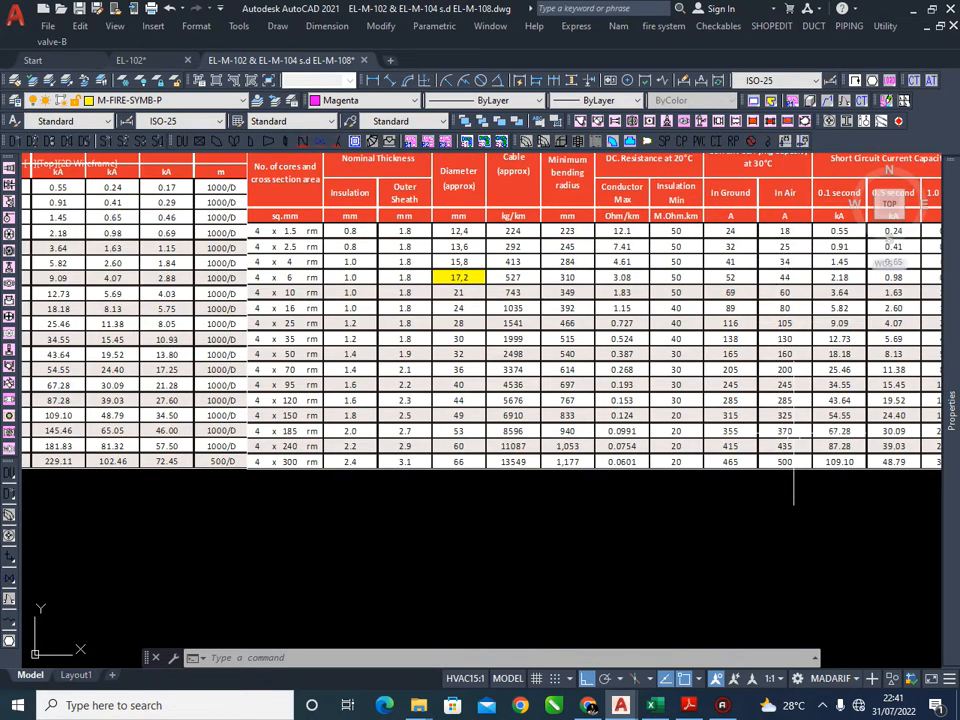
scroll(787, 386, up, 2)
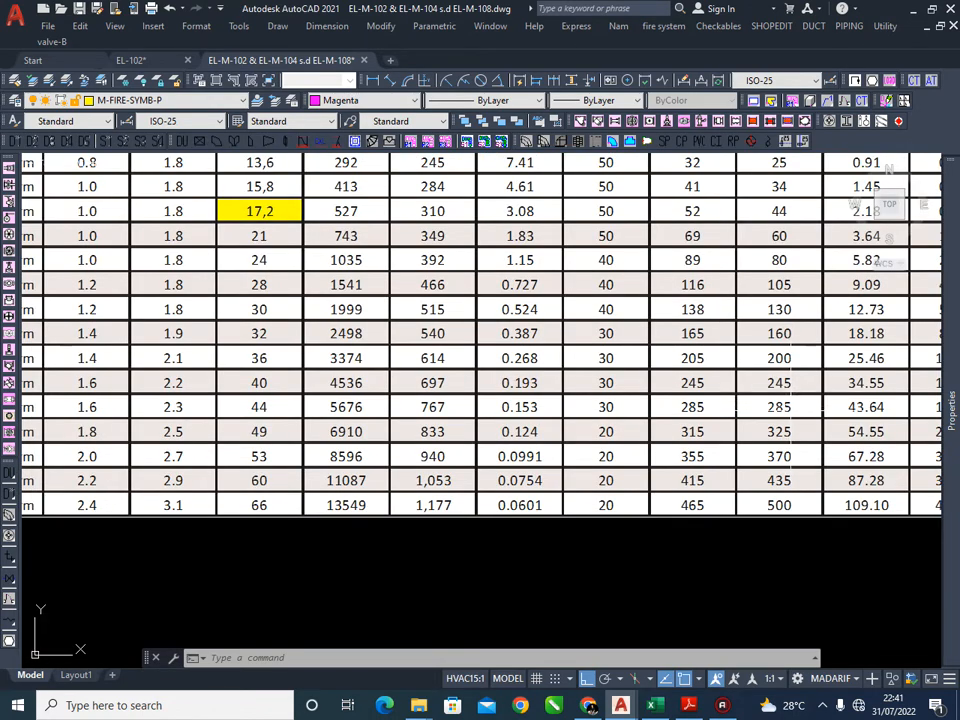
scroll(790, 407, down, 2)
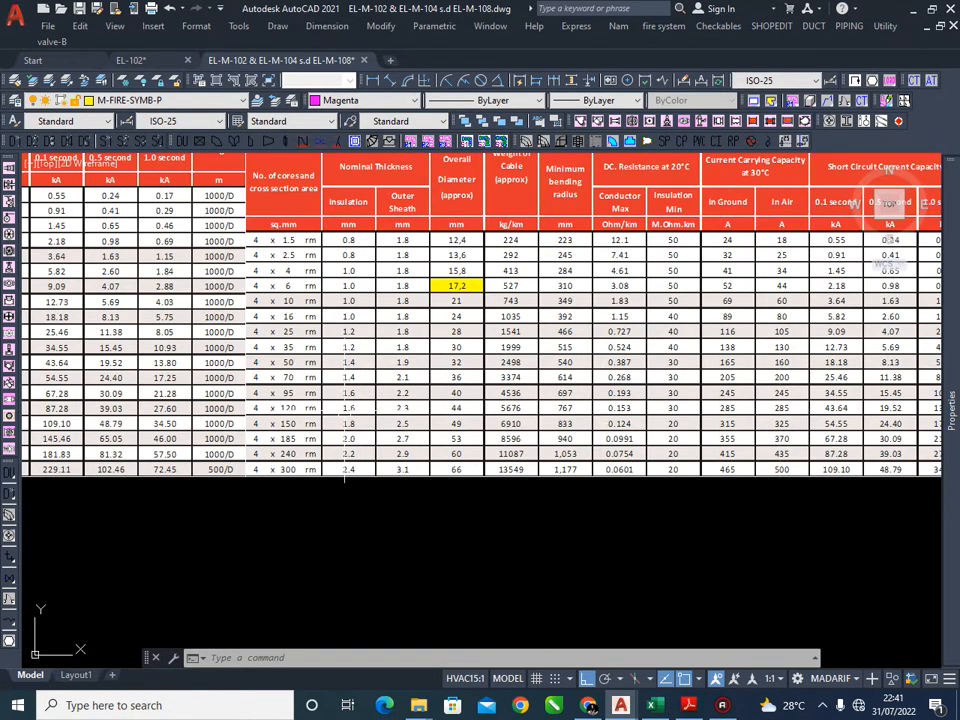
Append "+ AAC 150 / 120 mm2" to the multi-core NYY cable note below the Trafo 1 calculation
scroll(328, 490, down, 3)
middle_drag(583, 461, 572, 272)
scroll(576, 350, up, 2)
scroll(590, 470, up, 2)
scroll(551, 386, up, 2)
scroll(671, 538, up, 2)
middle_drag(671, 538, 609, 510)
scroll(713, 491, down, 2)
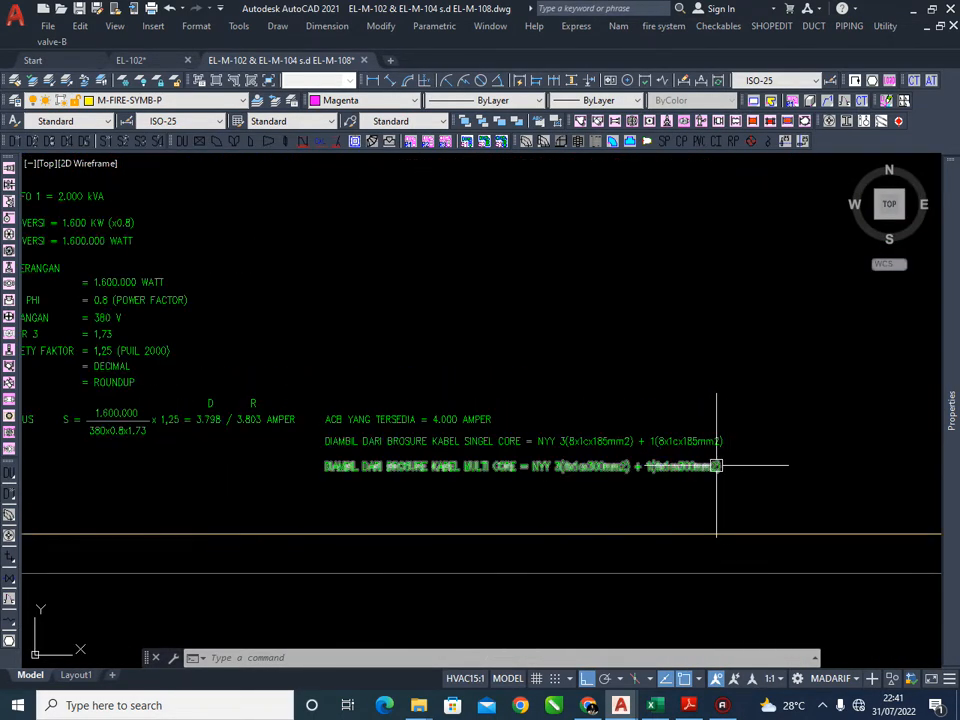
click(718, 466)
key(Escape)
key(Escape)
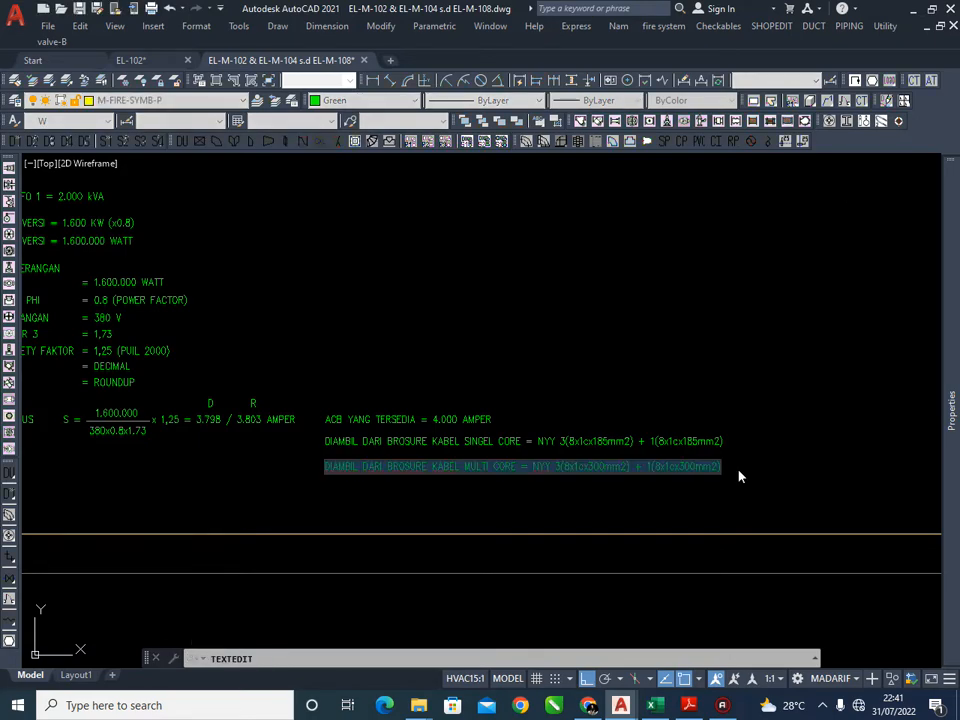
double_click(679, 460)
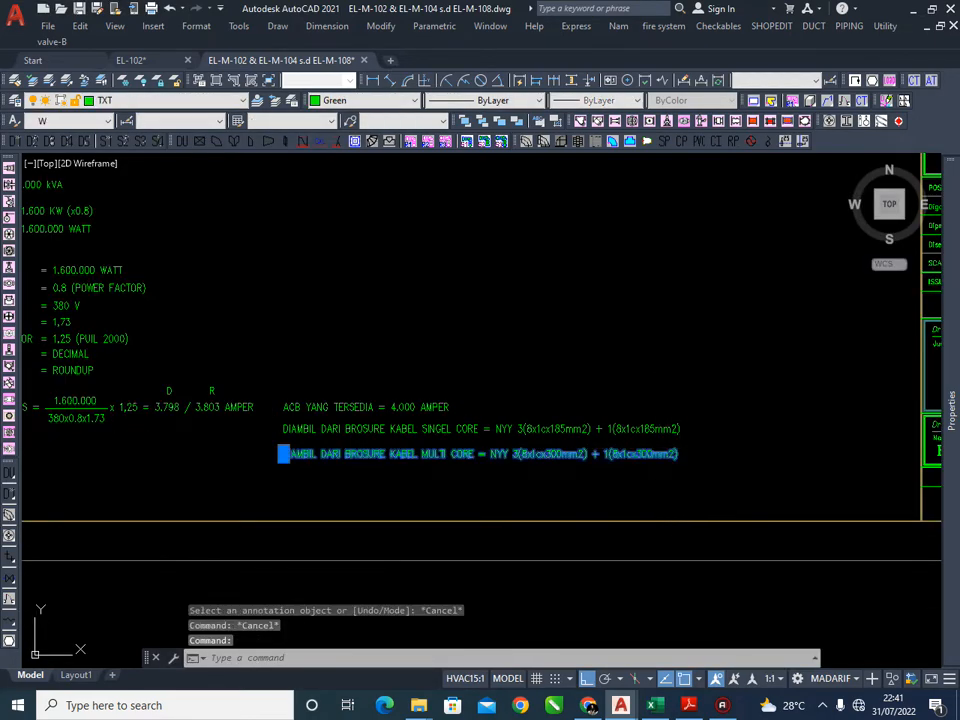
click(668, 453)
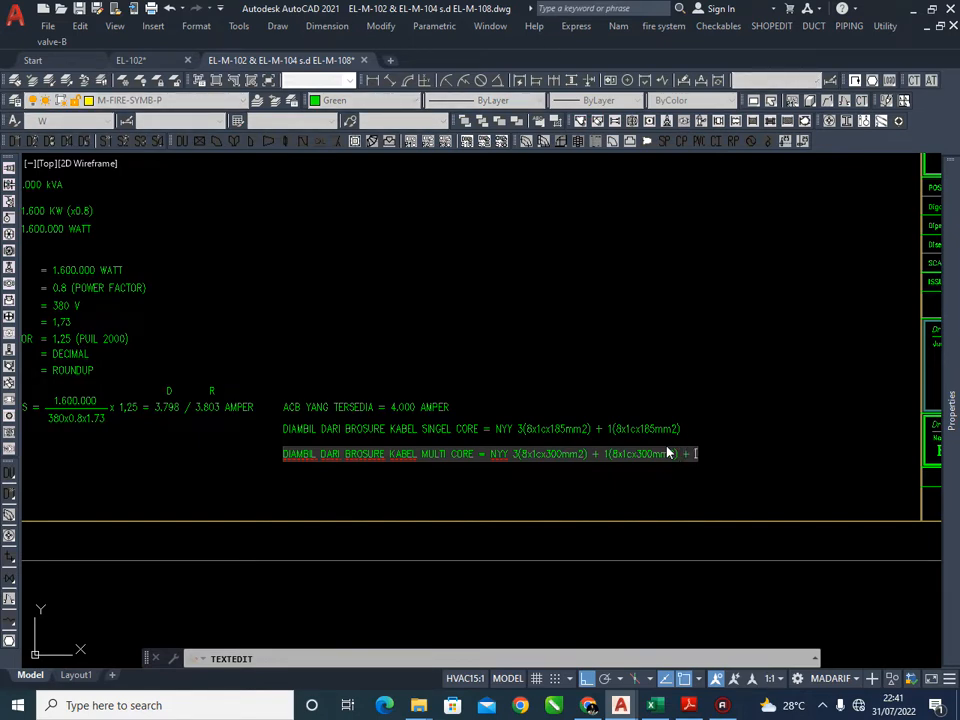
text(C 150 / 120 mm2)
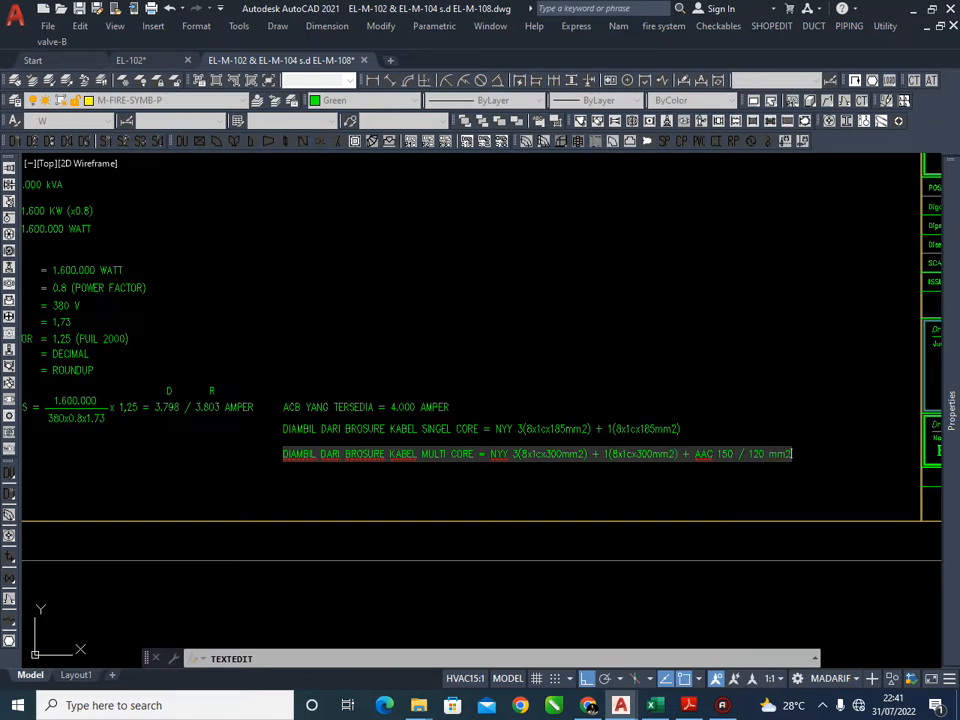
key(Escape)
key(Escape)
key(Escape)
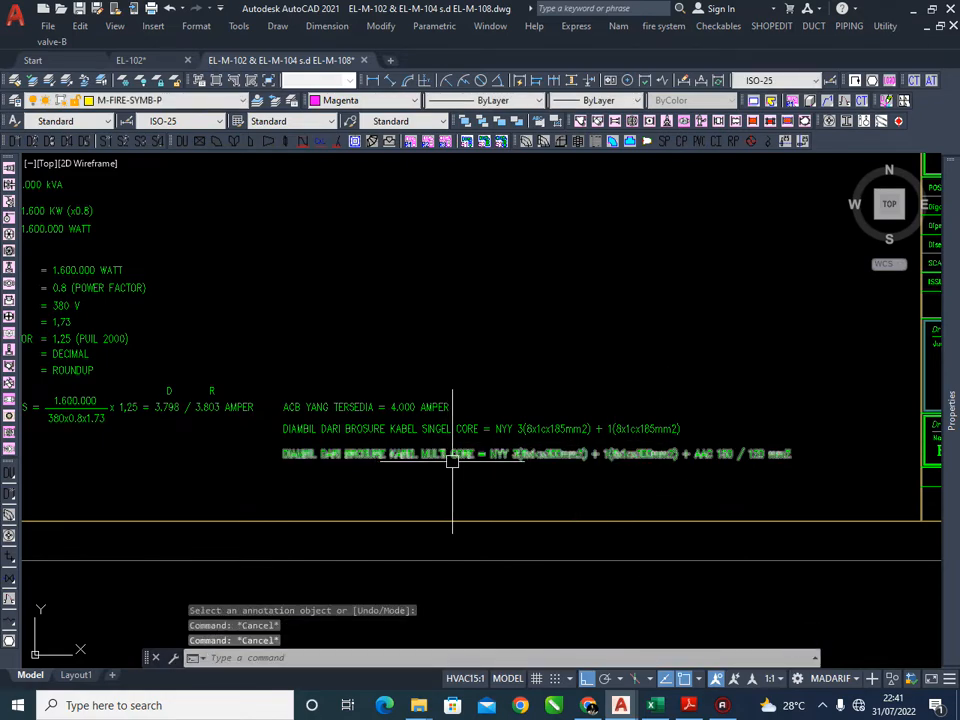
Compare the single-core and multi-core NYY notes with Transformator No.1's NA2XY feeder label
scroll(449, 461, up, 2)
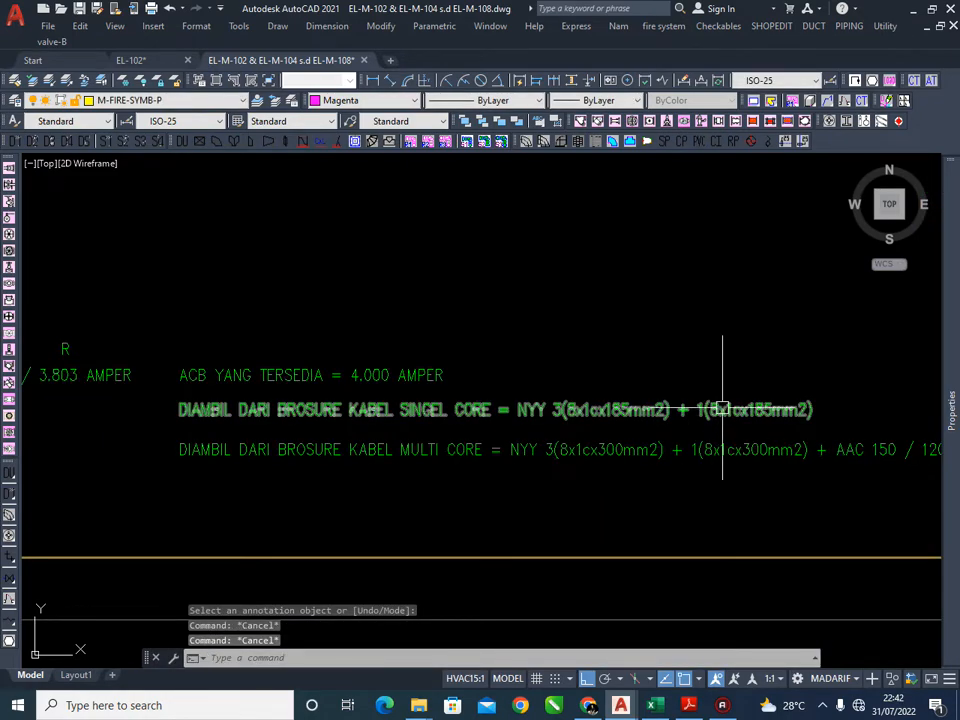
middle_drag(617, 375, 583, 403)
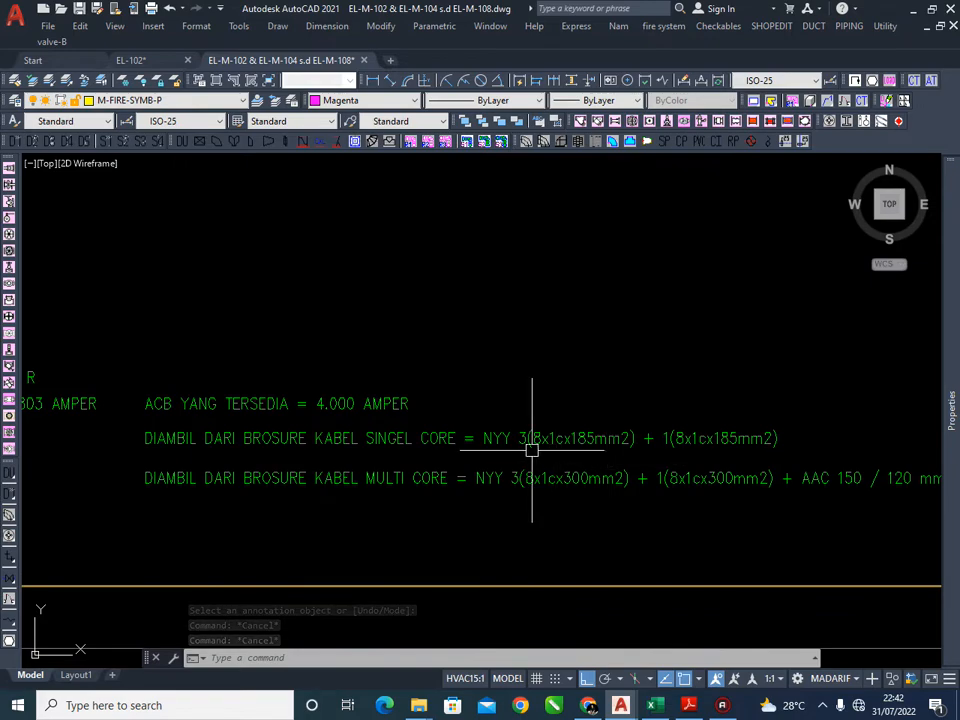
middle_drag(539, 437, 512, 446)
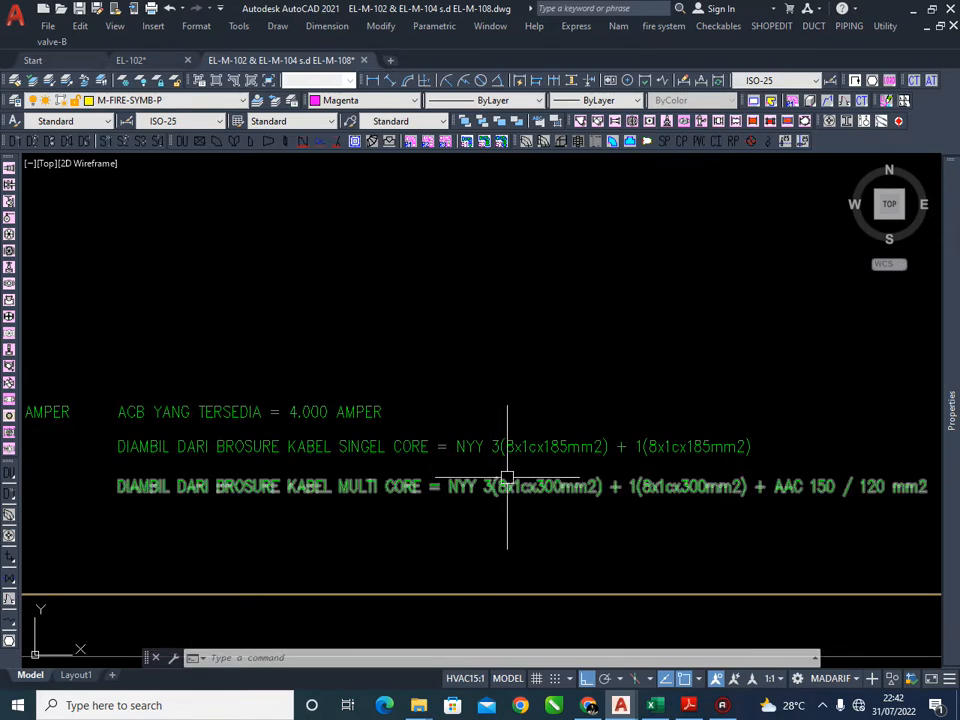
scroll(530, 455, up, 5)
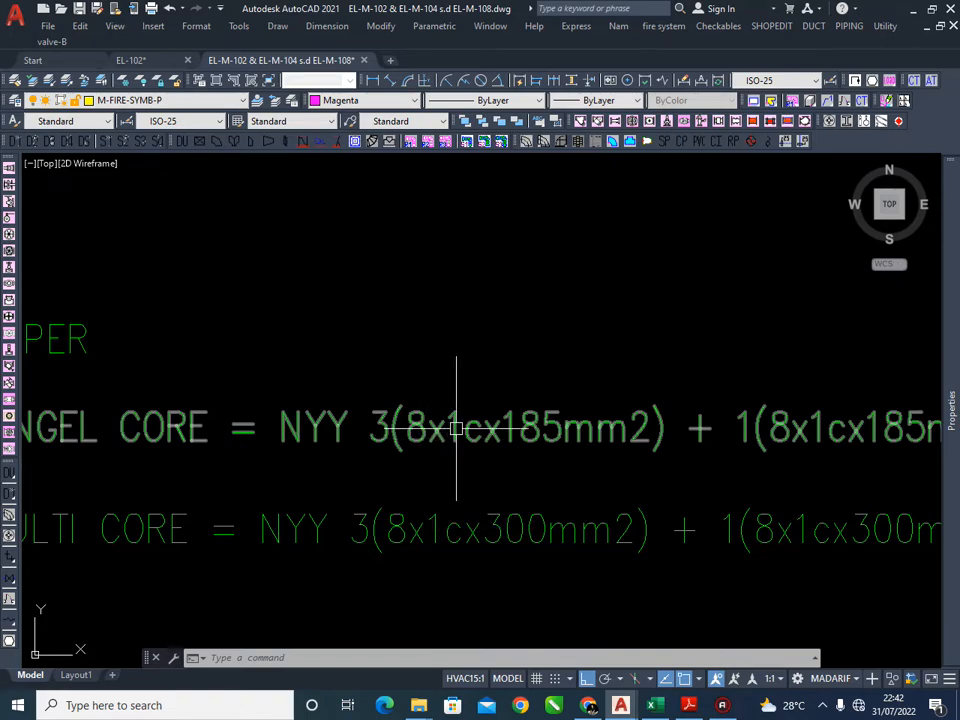
scroll(609, 420, down, 6)
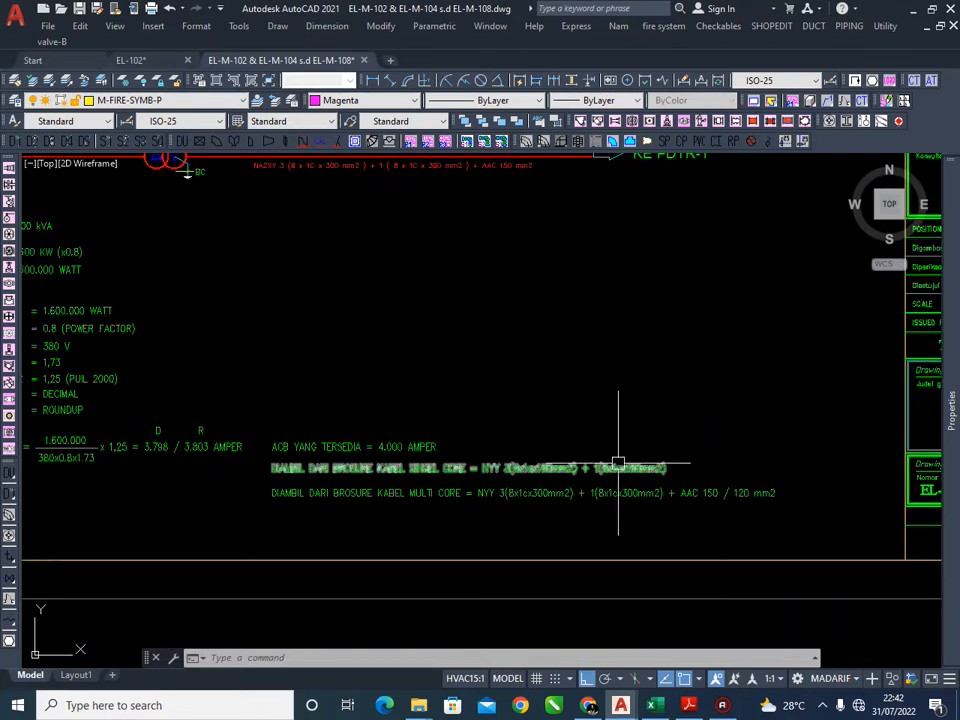
scroll(291, 287, up, 3)
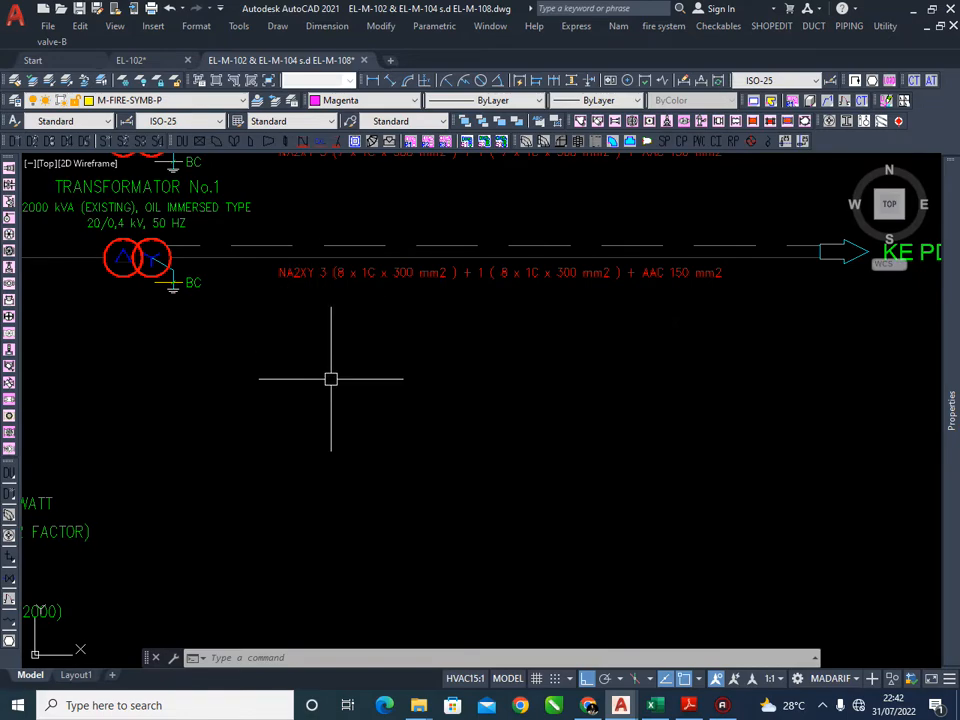
scroll(366, 253, down, 3)
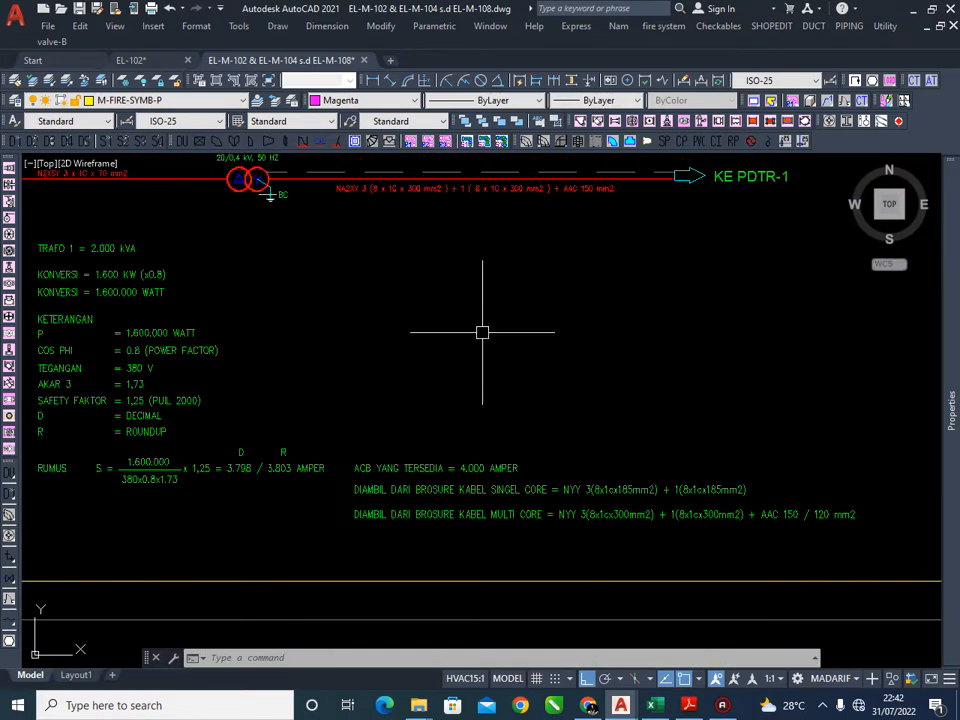
middle_drag(399, 267, 401, 310)
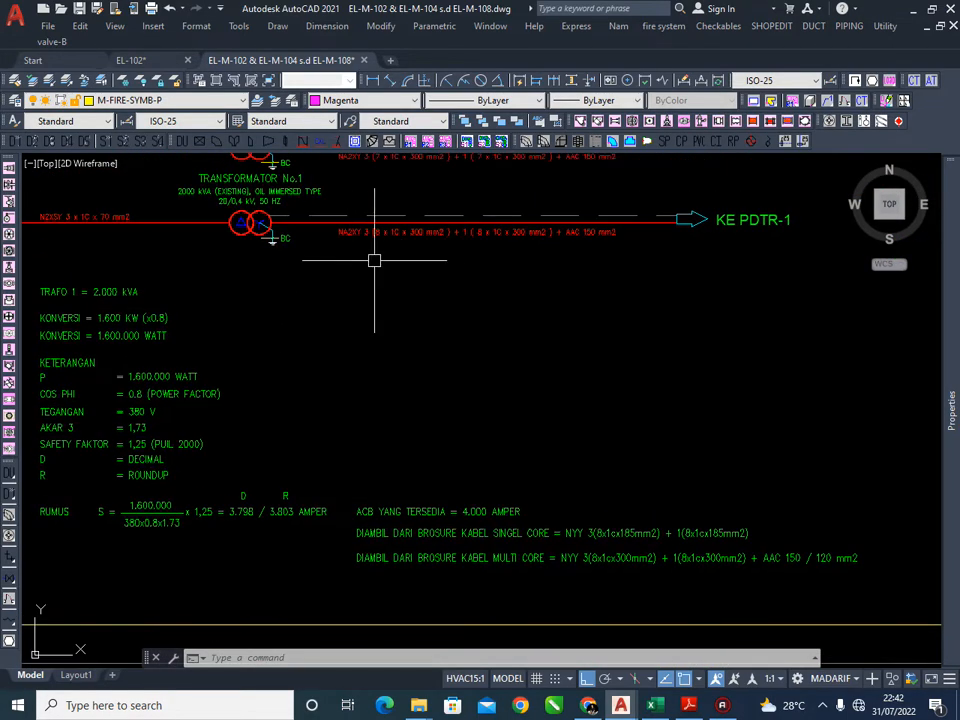
scroll(448, 246, up, 2)
middle_drag(360, 254, 384, 266)
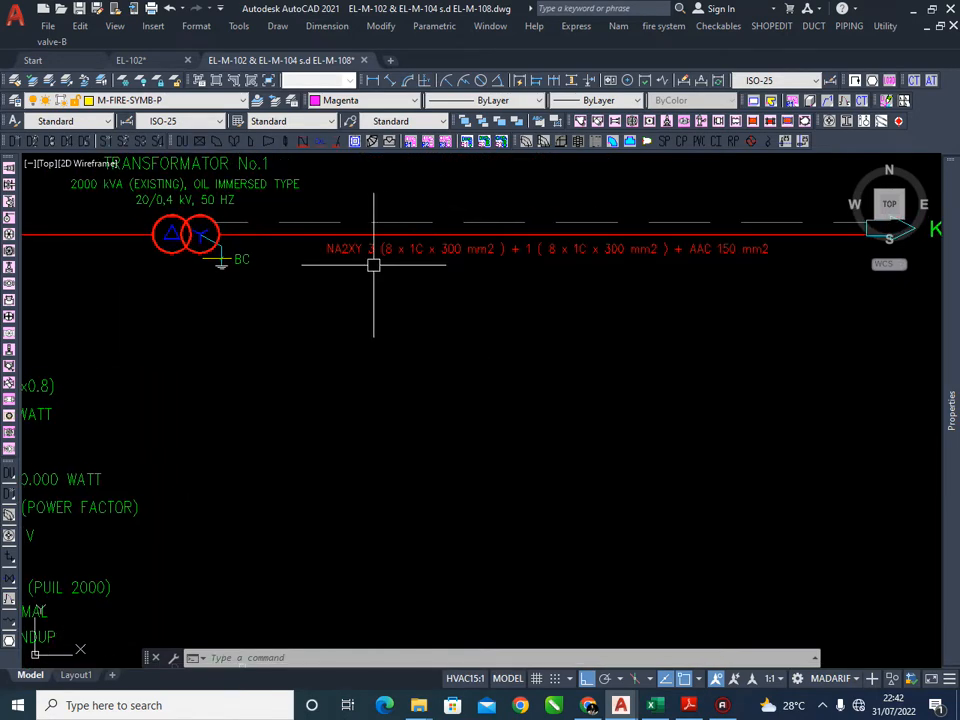
middle_drag(468, 284, 482, 416)
scroll(435, 279, down, 2)
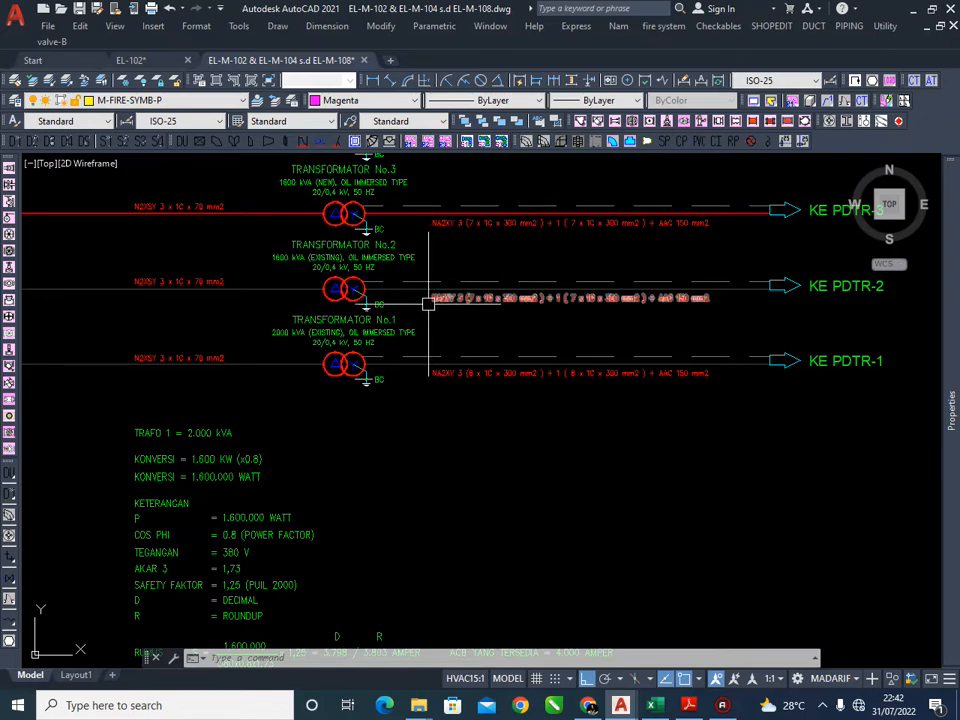
Trace the medium-voltage feeders from the PDTM.1 and PDTM.2 panels to the transformers
middle_drag(360, 383, 536, 388)
scroll(536, 388, up, 1)
scroll(448, 371, down, 1)
middle_drag(458, 379, 709, 452)
scroll(709, 452, down, 2)
scroll(493, 251, up, 4)
scroll(621, 379, down, 2)
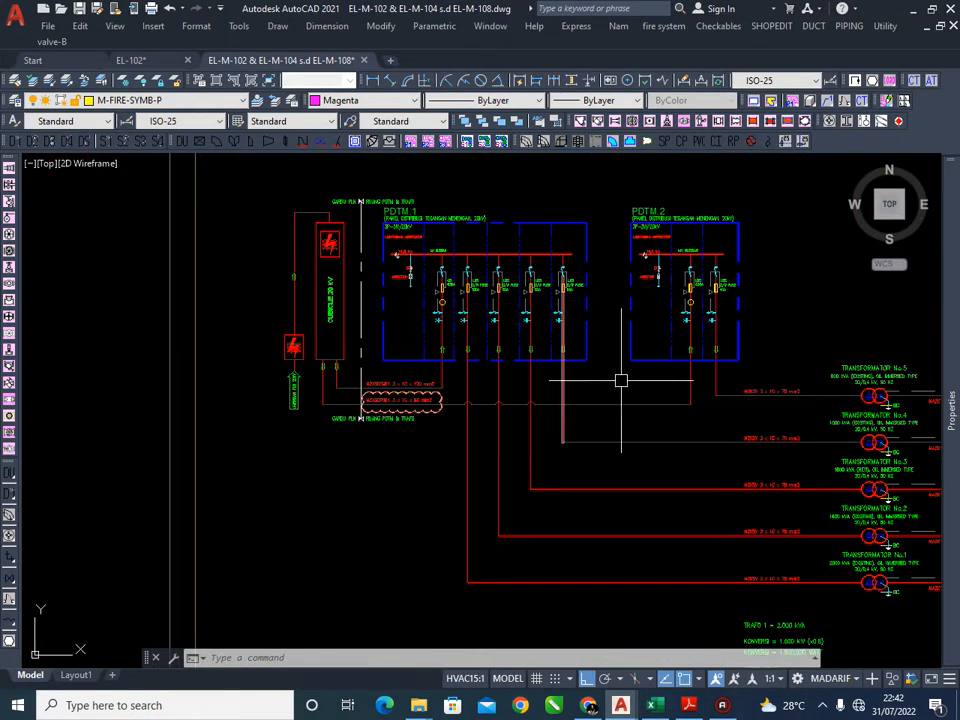
middle_drag(621, 379, 455, 330)
scroll(688, 558, up, 4)
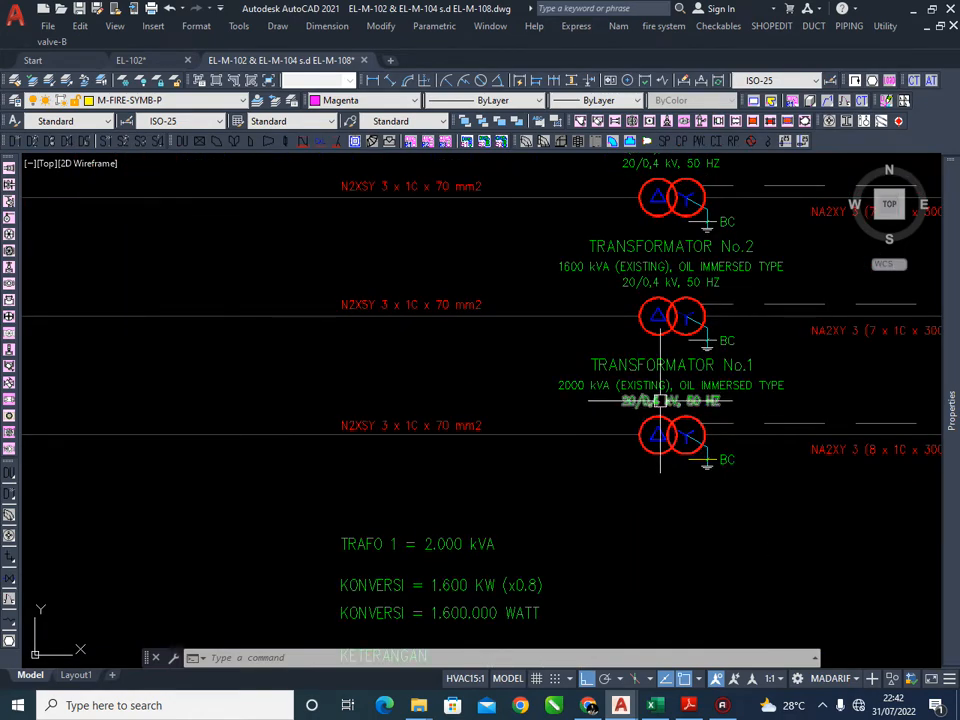
middle_drag(656, 400, 666, 424)
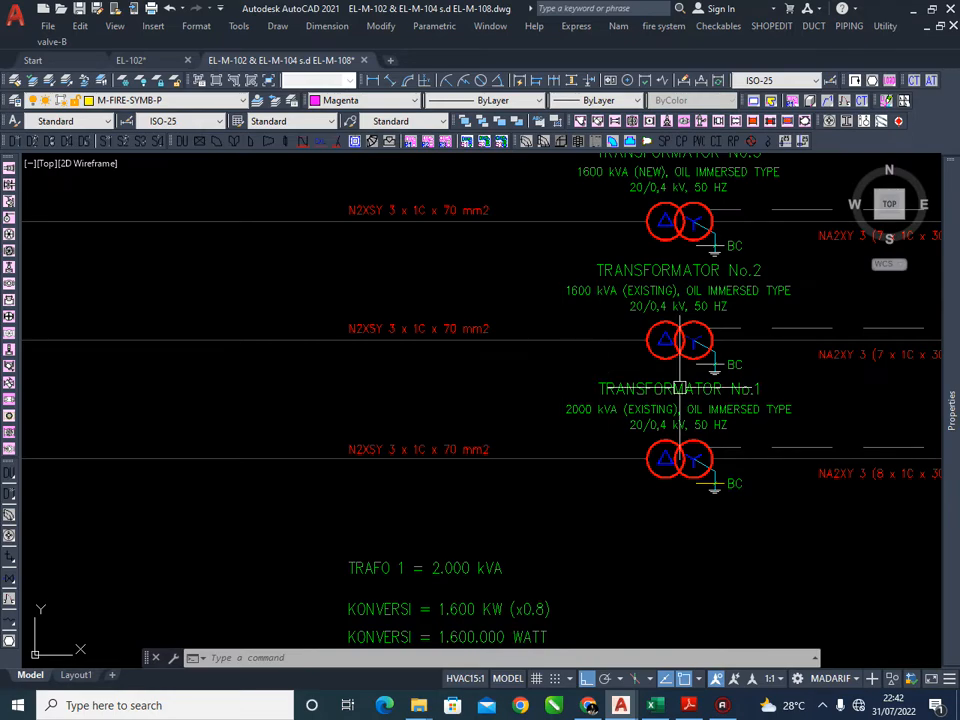
Read the transformers' ratings and N2XSY incoming cable labels down the column to Transformator No.1
scroll(679, 388, down, 1)
middle_drag(679, 388, 647, 435)
middle_drag(656, 362, 564, 471)
scroll(519, 249, up, 1)
scroll(513, 285, up, 1)
scroll(523, 268, down, 1)
scroll(506, 261, up, 1)
middle_drag(506, 261, 513, 218)
middle_drag(536, 399, 497, 272)
middle_drag(513, 463, 522, 290)
middle_drag(493, 497, 505, 321)
middle_drag(508, 386, 514, 191)
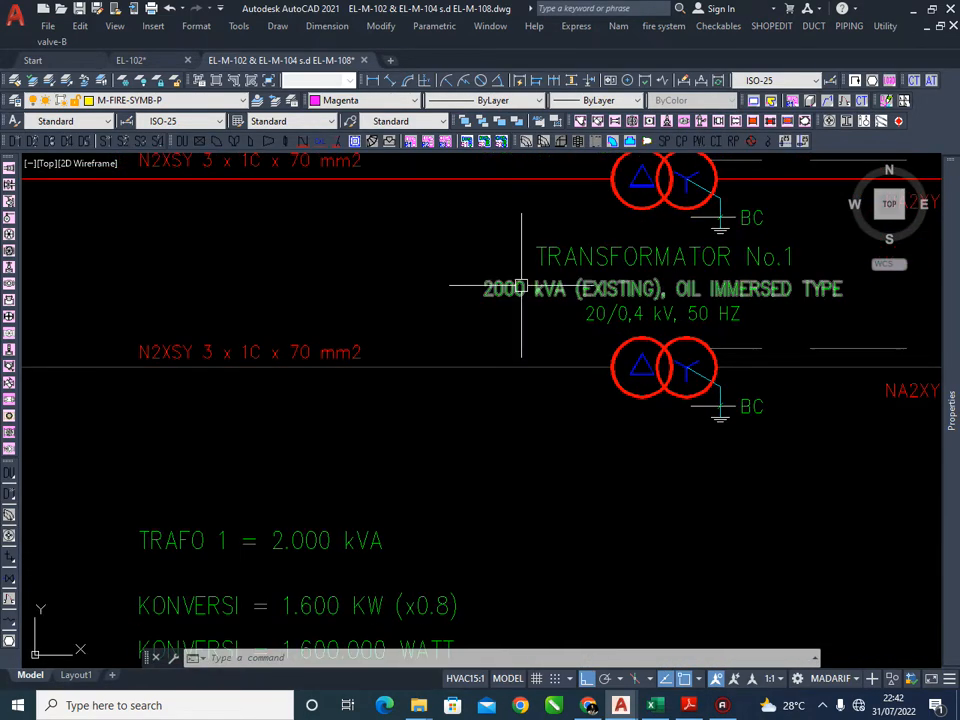
Review the kVA ratings and incoming cables upward from Transformator No.1 to Transformator No.5
scroll(446, 302, down, 1)
middle_drag(446, 302, 494, 484)
middle_drag(452, 341, 450, 498)
scroll(432, 265, down, 1)
mouse_move(432, 265)
middle_down()
mouse_move(468, 382)
mouse_move(482, 294)
mouse_move(503, 256)
middle_up()
scroll(468, 382, up, 1)
scroll(464, 385, up, 1)
scroll(503, 256, down, 1)
mouse_move(504, 465)
middle_down()
mouse_move(505, 374)
mouse_move(476, 399)
middle_up()
middle_drag(480, 491, 480, 463)
middle_drag(462, 332, 471, 413)
middle_drag(473, 280, 478, 370)
mouse_move(490, 224)
middle_down()
mouse_move(512, 306)
mouse_move(498, 318)
middle_up()
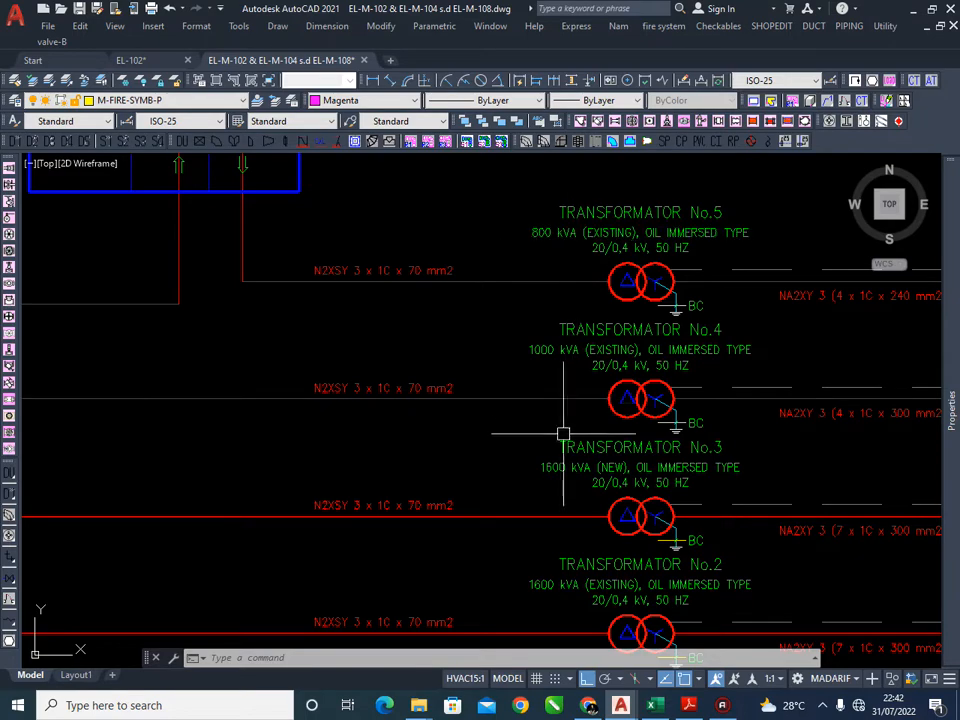
Examine the N2XSY incoming cables and the NA2XY outgoing cables to PDTR-1 through PDTR-5
middle_drag(564, 414, 571, 393)
middle_drag(384, 259, 426, 328)
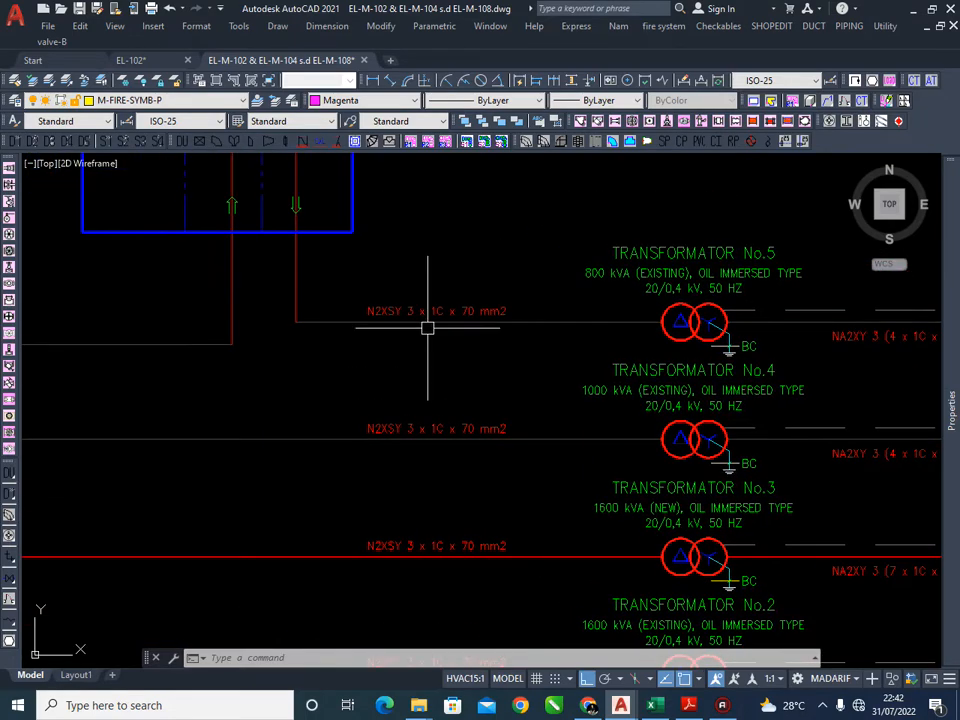
scroll(407, 318, down, 3)
middle_drag(361, 278, 377, 279)
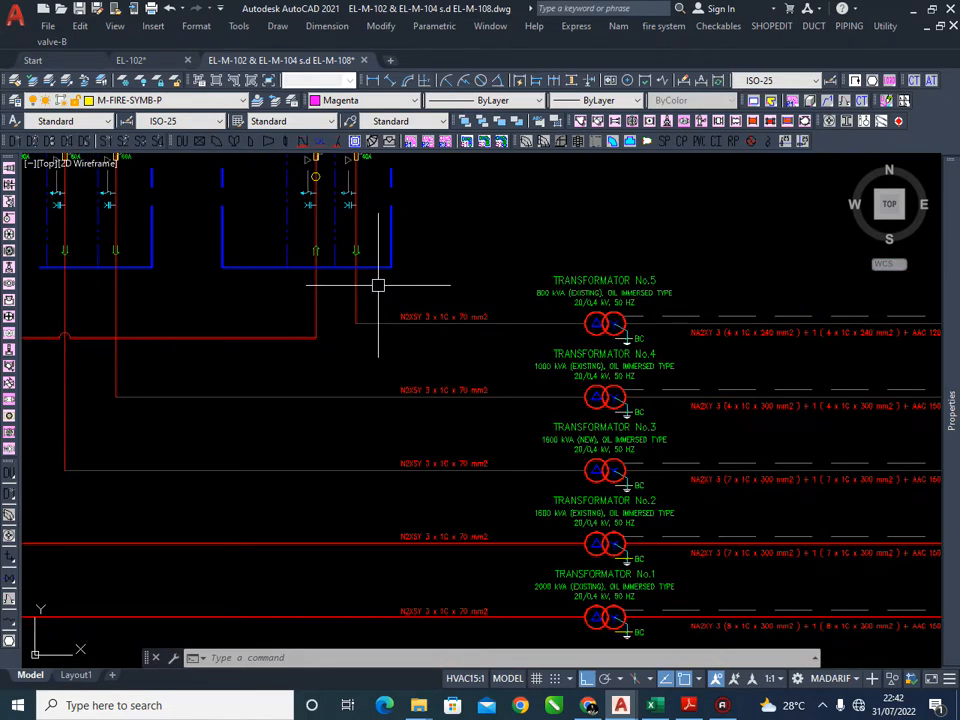
middle_drag(504, 428, 467, 313)
scroll(497, 388, up, 2)
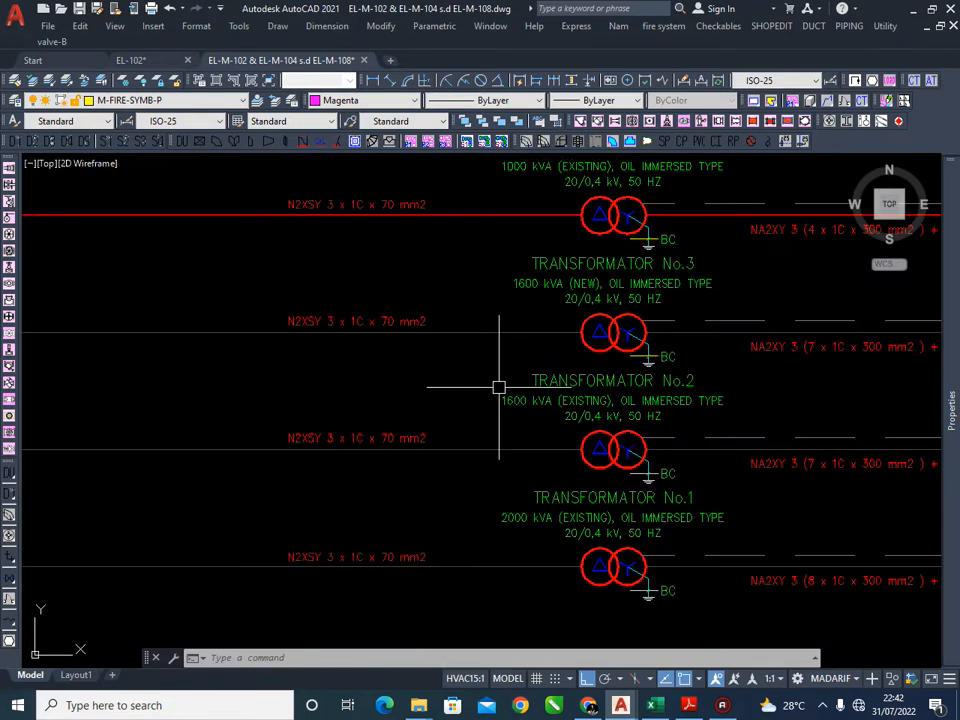
middle_drag(686, 422, 562, 402)
scroll(553, 358, down, 2)
scroll(671, 381, down, 3)
scroll(738, 405, up, 3)
middle_drag(738, 405, 720, 422)
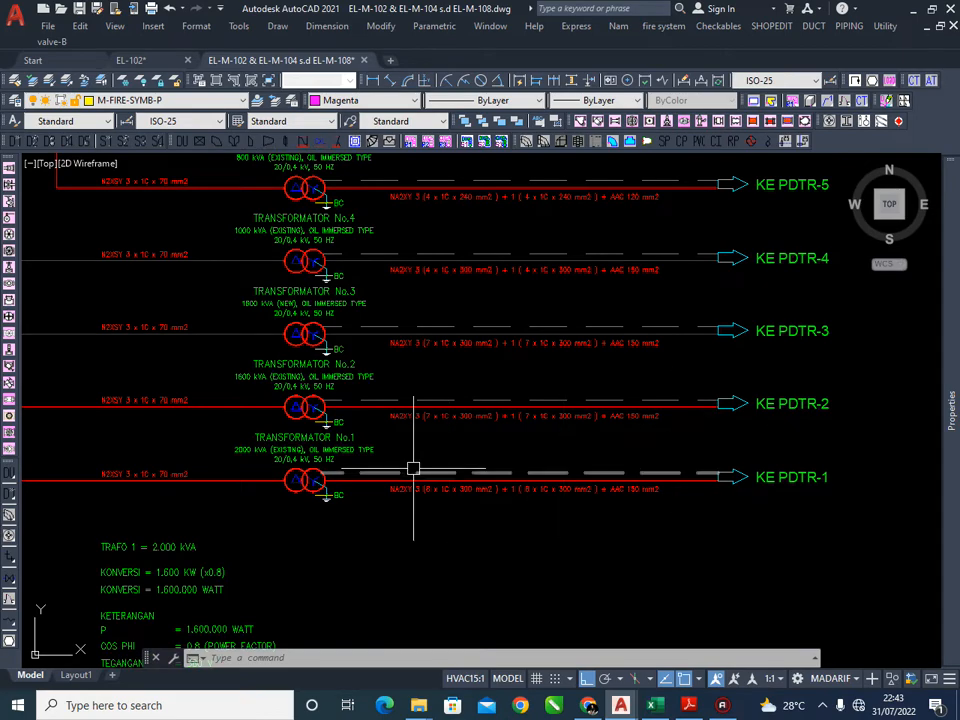
Inspect the N2XSY cable labels between PDTM.2 and Transformators No.5 and No.4
mouse_move(360, 439)
middle_down()
mouse_move(445, 420)
mouse_move(550, 418)
middle_up()
scroll(481, 413, up, 1)
middle_drag(188, 367, 382, 386)
scroll(316, 363, down, 1)
middle_drag(316, 363, 467, 493)
middle_drag(356, 254, 363, 278)
middle_drag(600, 408, 576, 387)
scroll(543, 381, up, 1)
scroll(459, 345, up, 1)
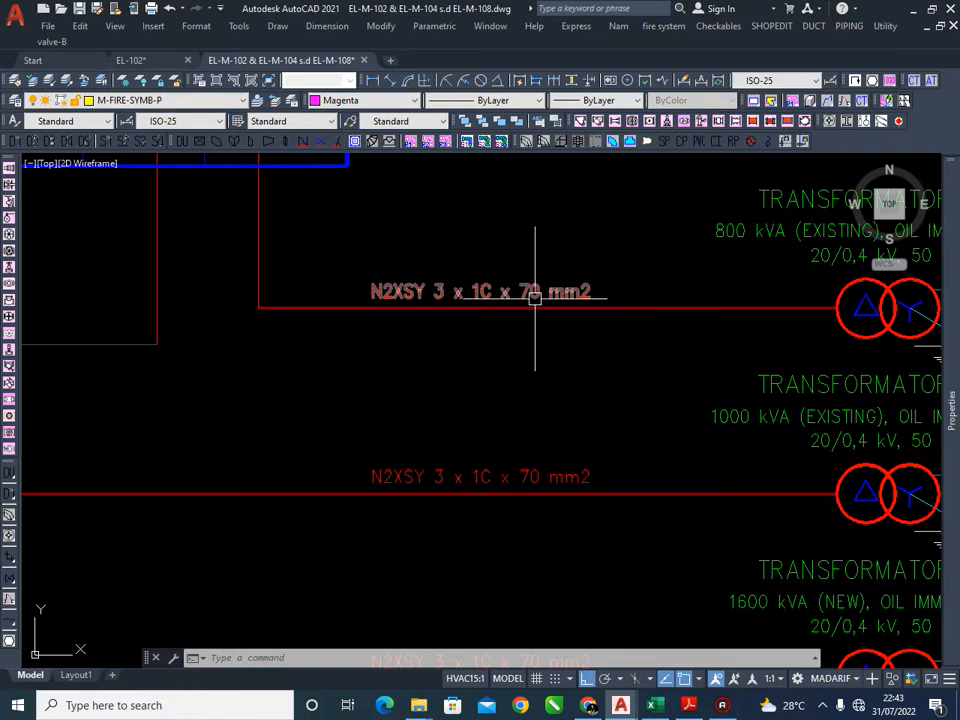
middle_drag(503, 308, 489, 322)
scroll(493, 336, down, 1)
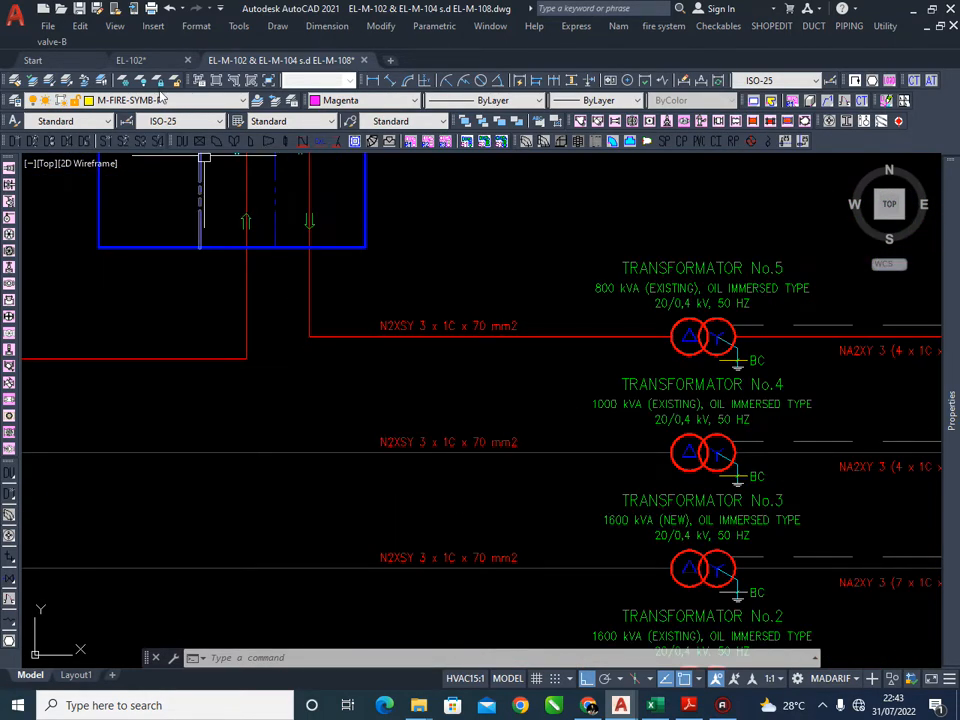
Switch to the EL-102 drawing and check the N2XSY label on the medium-voltage cable feeding the upper step-down transformer
click(146, 63)
middle_drag(481, 486, 515, 280)
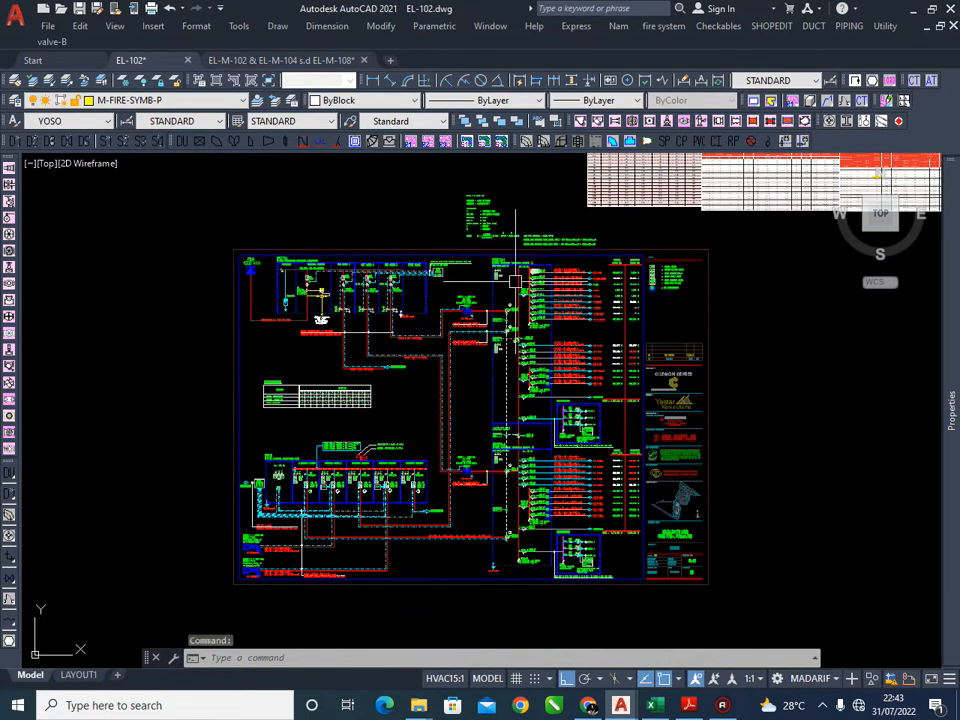
scroll(467, 337, up, 7)
scroll(272, 413, up, 2)
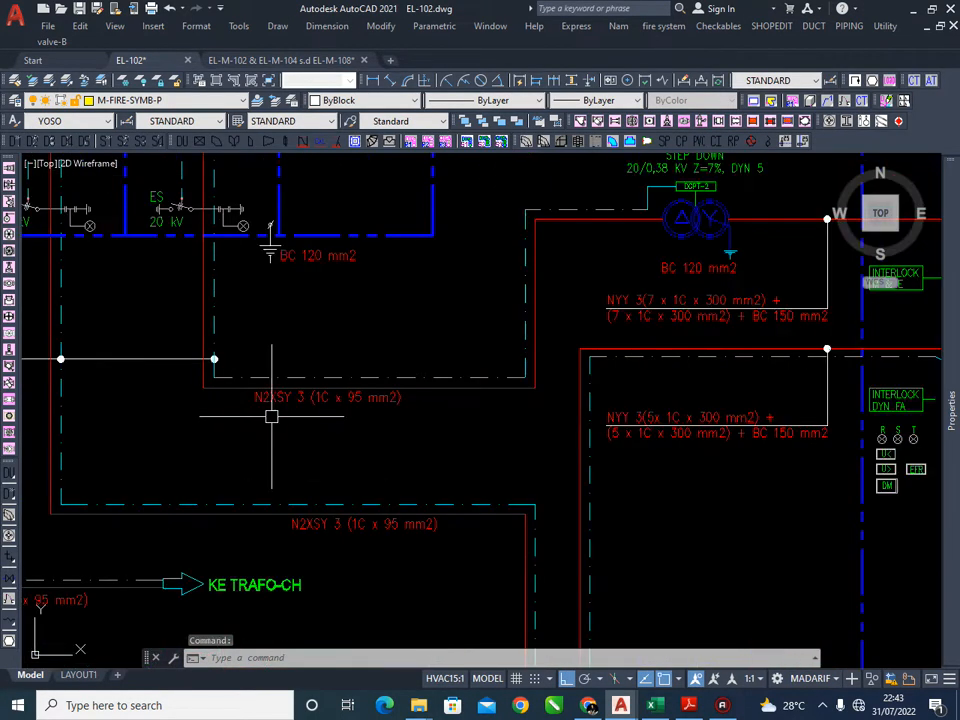
middle_drag(388, 416, 443, 451)
scroll(315, 468, up, 2)
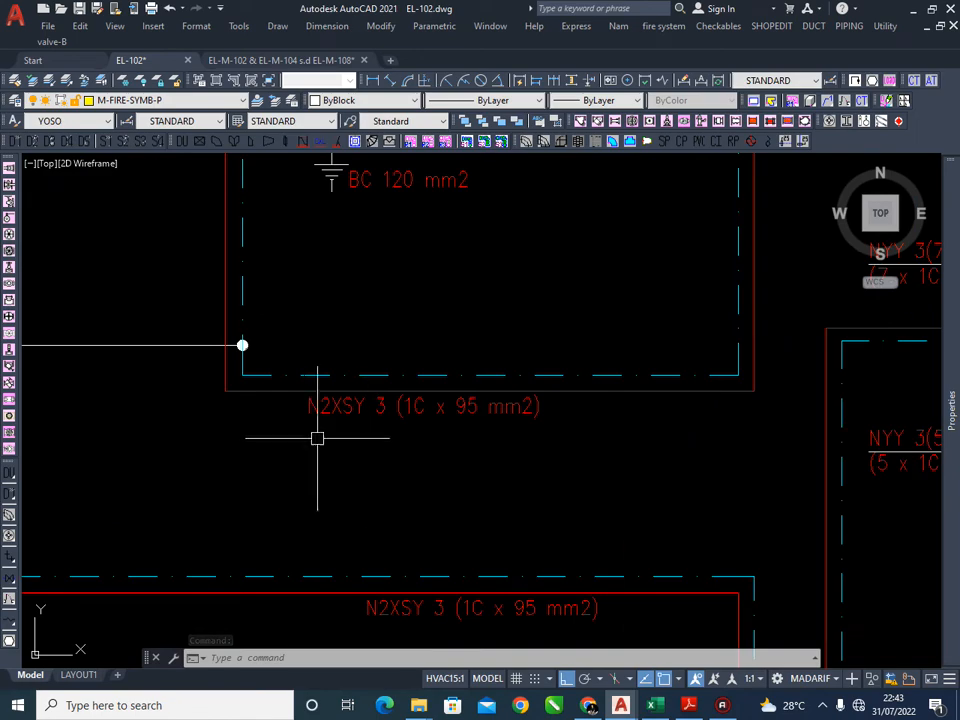
mouse_move(409, 432)
middle_down()
mouse_move(398, 444)
mouse_move(411, 439)
middle_up()
middle_drag(547, 481, 521, 458)
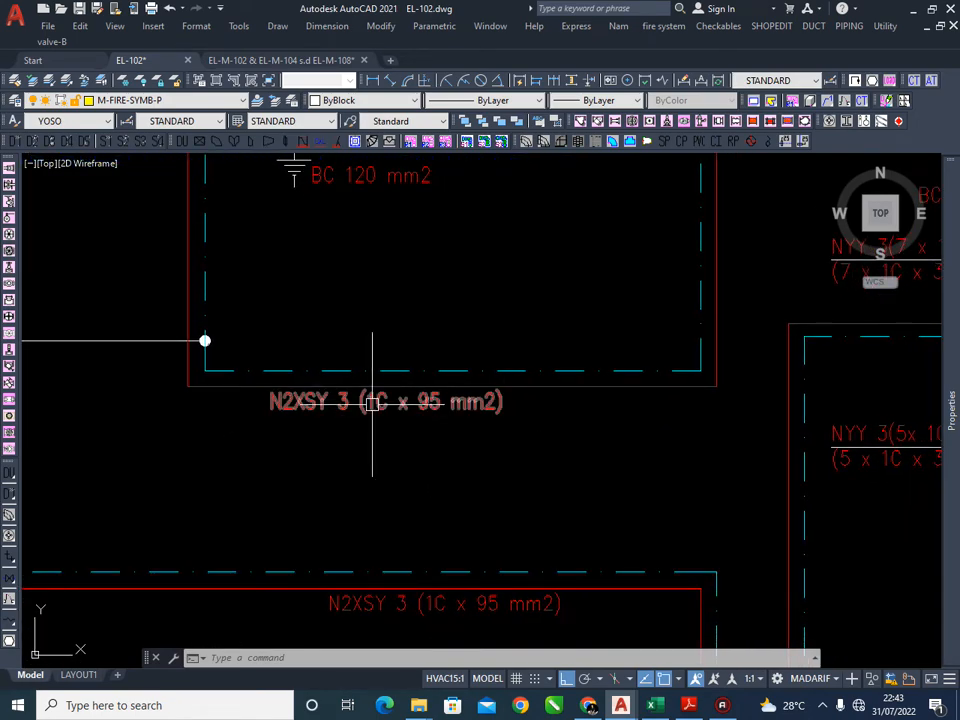
Examine Trafo 2 and the NYY cable labels on the low-voltage feeders in the EL-102 drawing
scroll(465, 392, down, 2)
scroll(519, 388, down, 2)
middle_drag(539, 557, 506, 296)
middle_drag(566, 488, 549, 337)
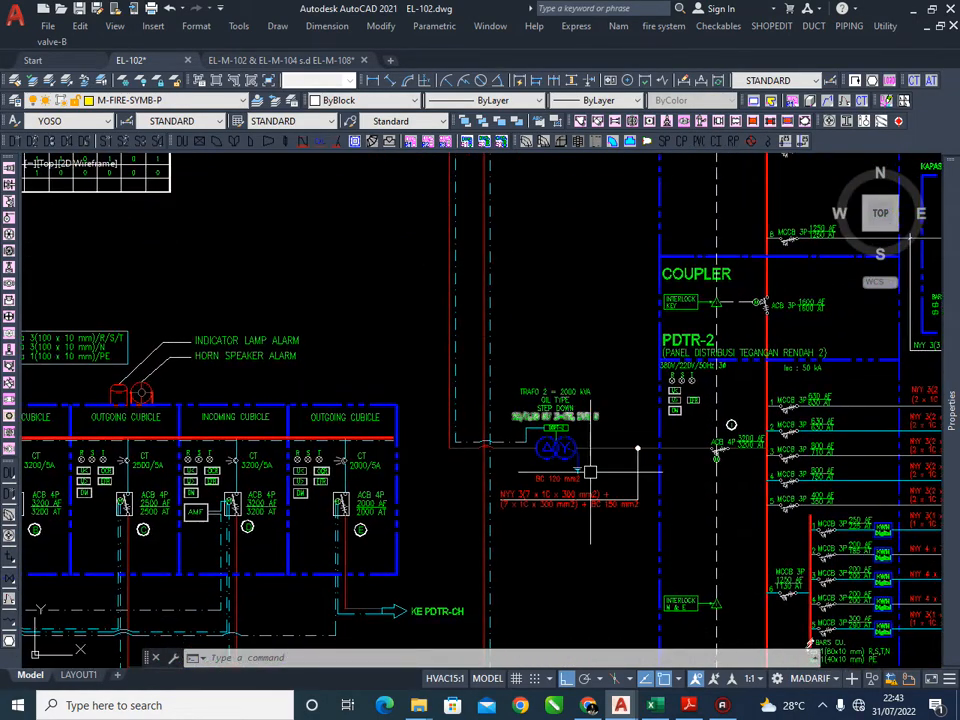
middle_drag(480, 386, 500, 546)
middle_drag(477, 352, 467, 407)
scroll(504, 388, up, 3)
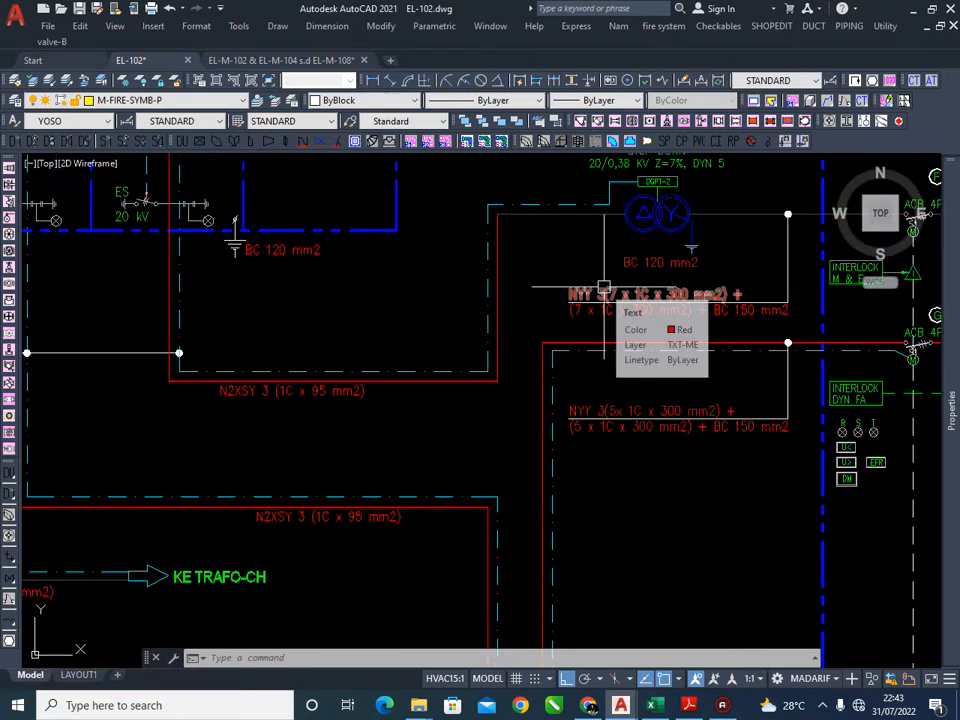
middle_drag(695, 357, 649, 378)
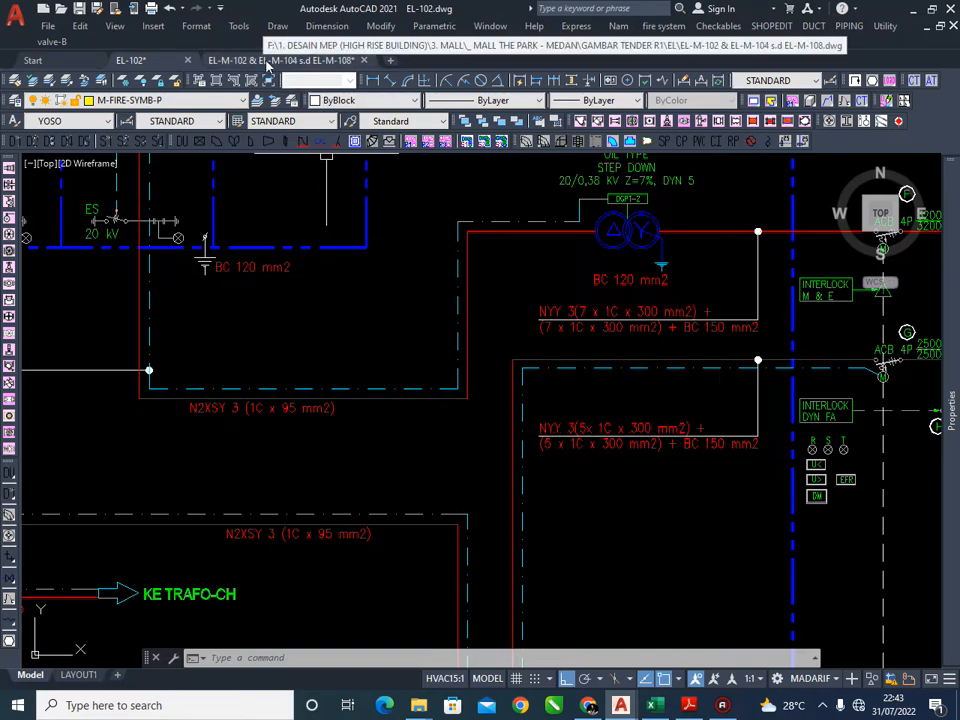
Return to the EL-M-102 & EL-M-104 s.d EL-M-108 drawing and view the incoming and outgoing feeders of the five transformers
click(265, 60)
mouse_move(642, 369)
middle_down()
mouse_move(474, 373)
mouse_move(588, 448)
middle_up()
scroll(588, 448, down, 1)
mouse_move(401, 305)
middle_down()
mouse_move(463, 328)
mouse_move(354, 319)
middle_up()
middle_drag(808, 354, 649, 307)
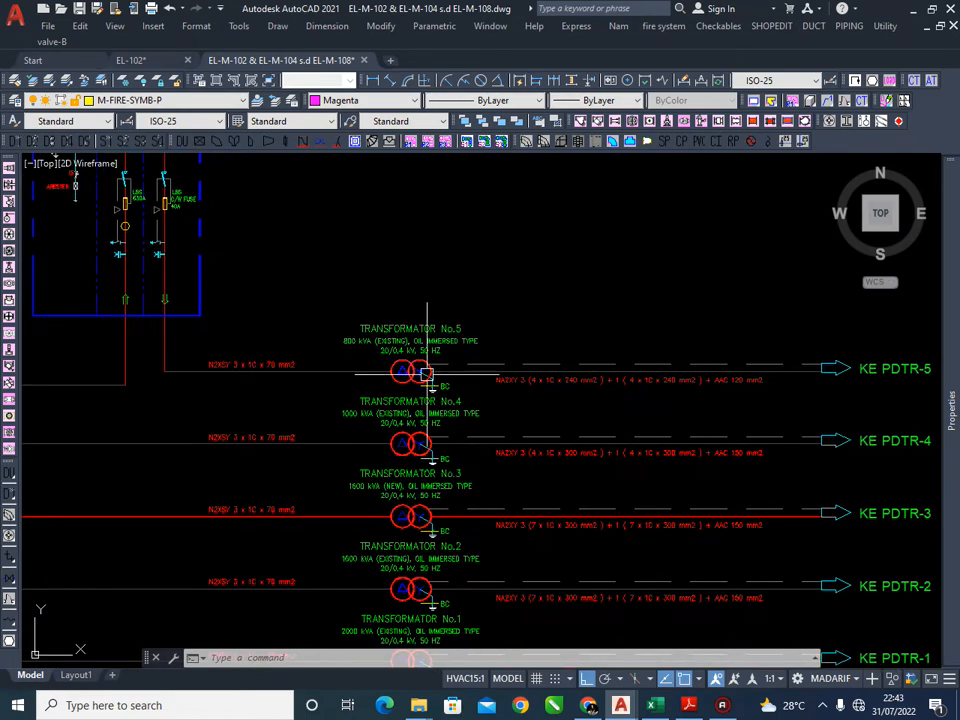
Examine the N2XSY incoming and NA2XY outgoing cable labels of Transformators No.5 to No.1 and their connections to the medium-voltage panels
middle_drag(713, 345, 696, 338)
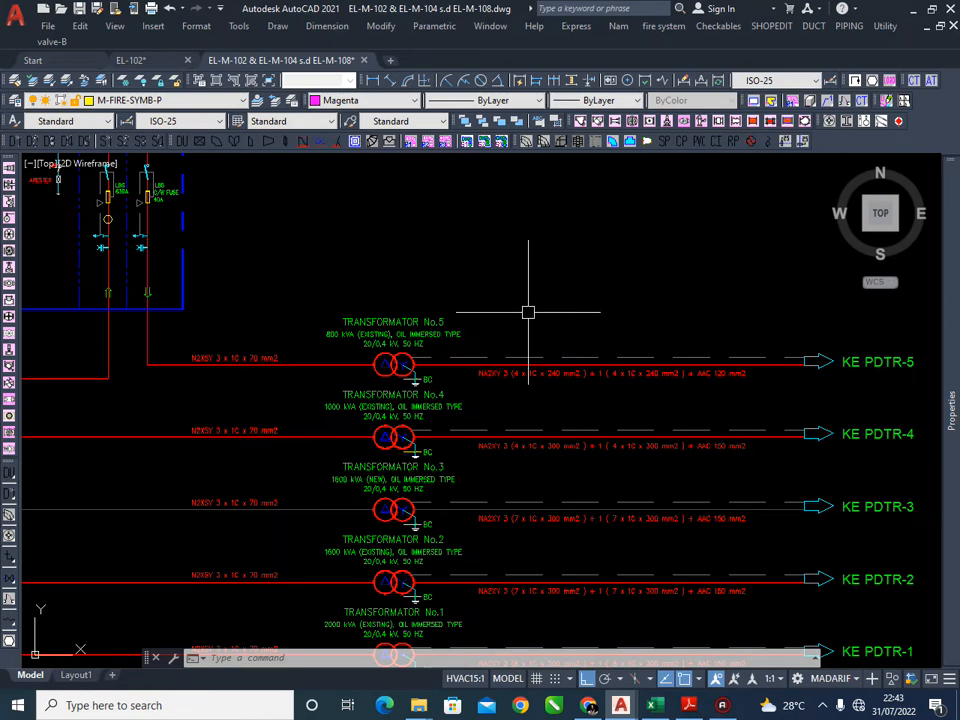
middle_drag(414, 335, 560, 369)
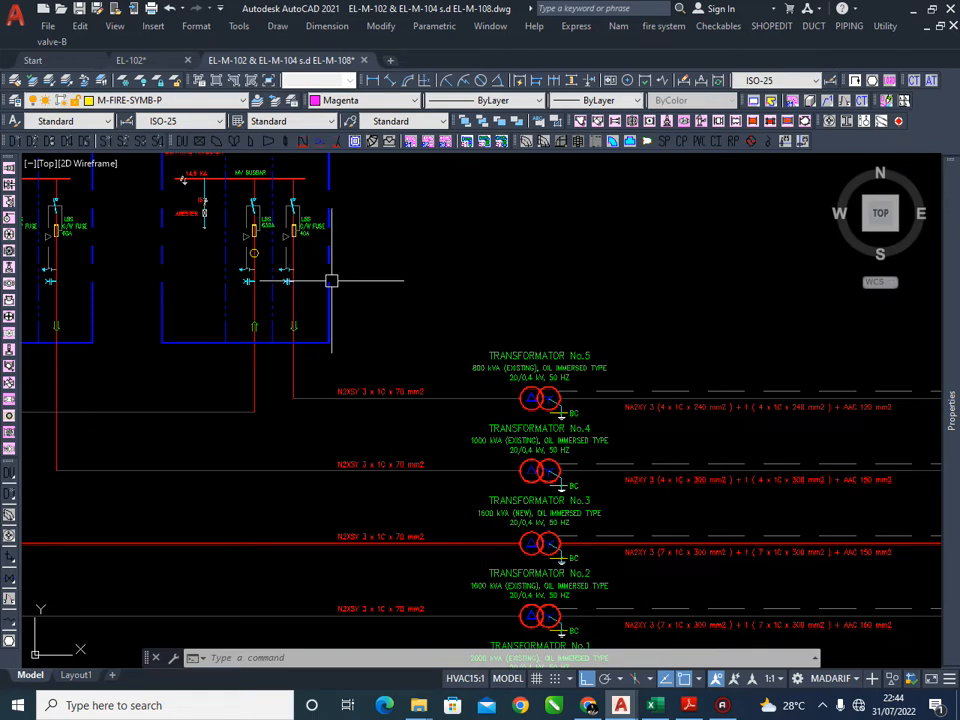
middle_drag(332, 279, 375, 293)
mouse_move(579, 416)
middle_down()
mouse_move(546, 403)
mouse_move(497, 416)
mouse_move(470, 406)
middle_up()
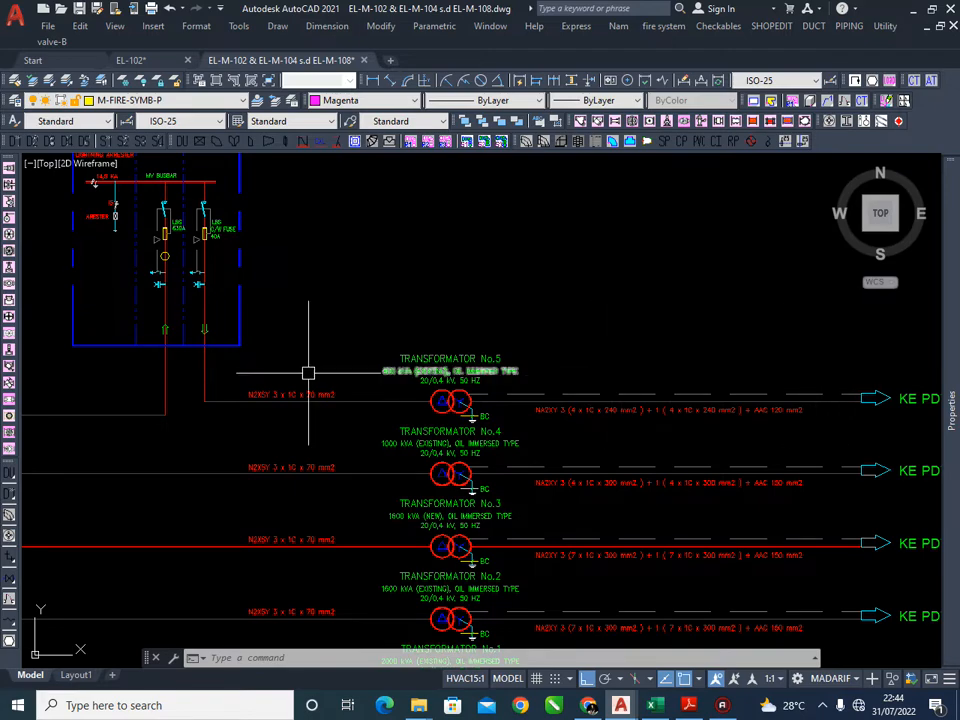
scroll(355, 405, up, 2)
mouse_move(214, 396)
middle_down()
mouse_move(381, 377)
mouse_move(430, 392)
middle_up()
middle_drag(494, 405, 465, 389)
mouse_move(556, 364)
middle_down()
mouse_move(514, 418)
mouse_move(534, 430)
middle_up()
middle_drag(431, 503, 460, 345)
scroll(459, 345, down, 1)
middle_drag(411, 511, 386, 417)
scroll(386, 417, up, 1)
Switch to the ENGINEERING MEP Excel workbook and view the medium-voltage cable calculations in sections 1 and 2 of sheet EL-1
click(660, 708)
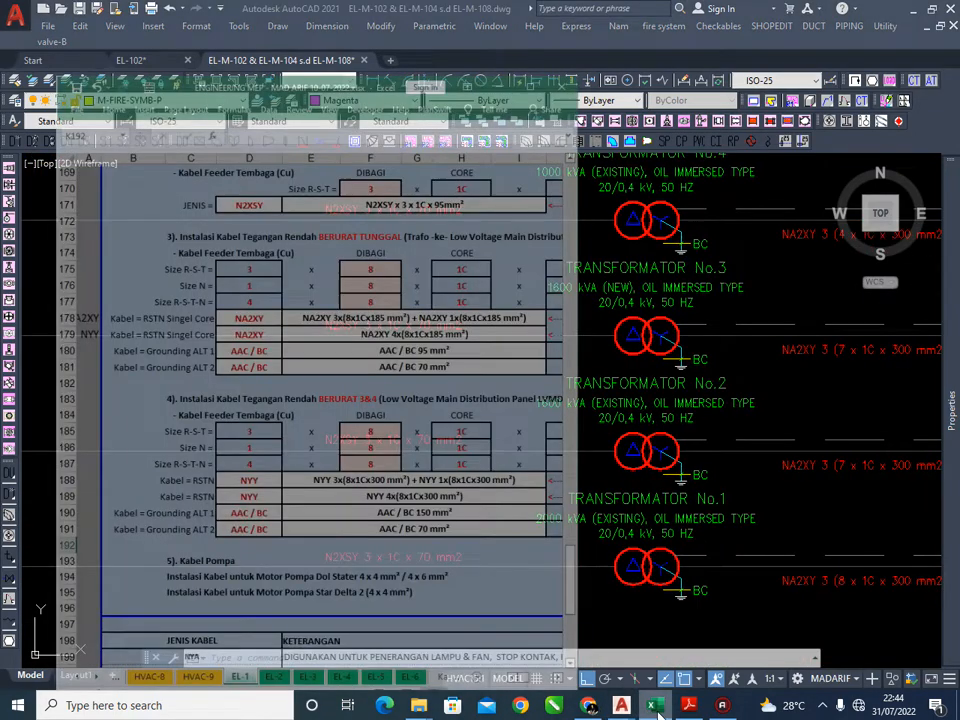
click(505, 12)
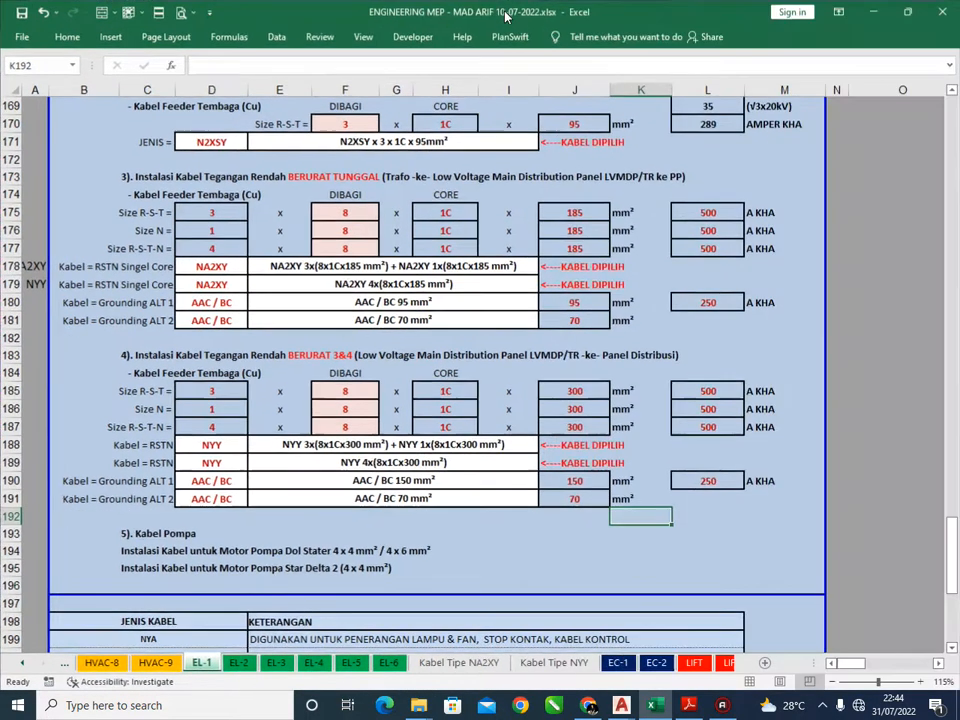
scroll(671, 419, up, 2)
scroll(397, 384, up, 2)
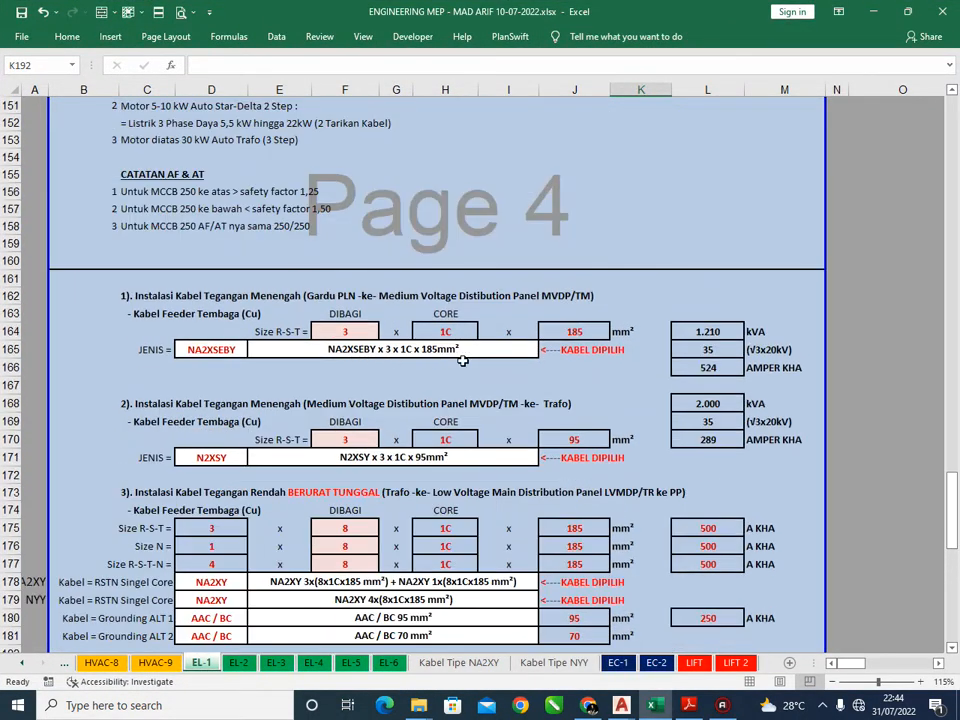
scroll(220, 370, down, 1)
click(149, 243)
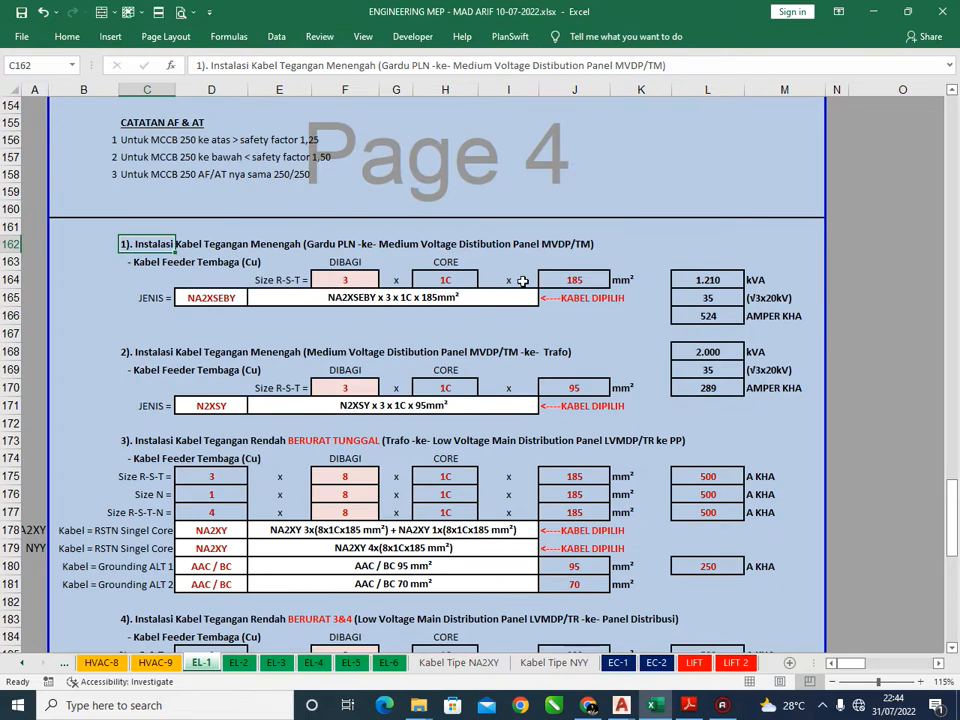
ctrl+scroll(525, 321, up, 2)
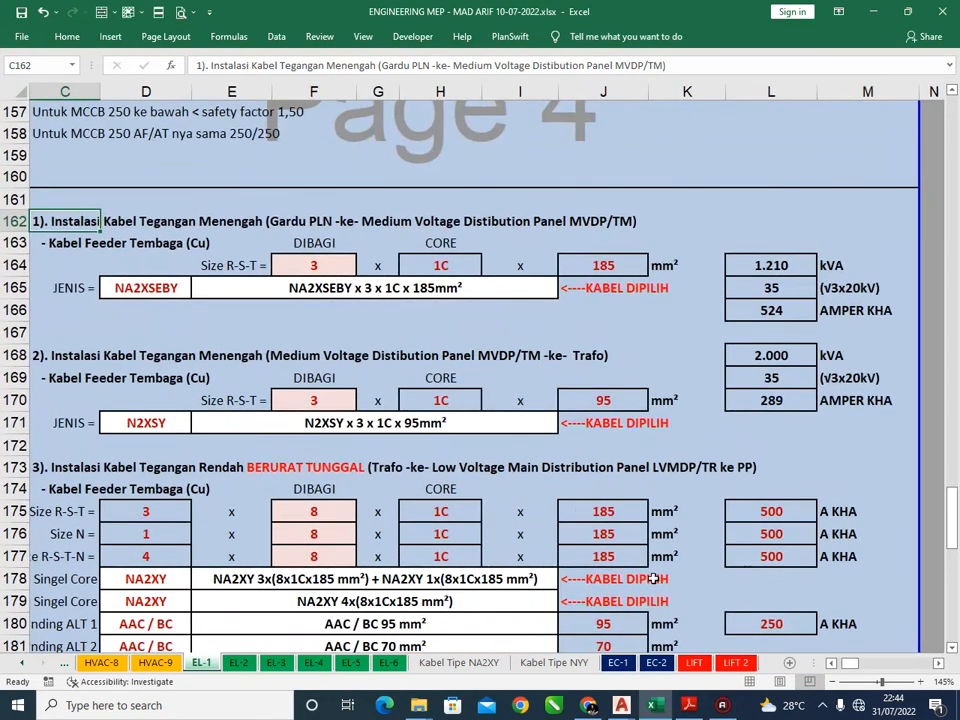
scroll(625, 500, left, 1)
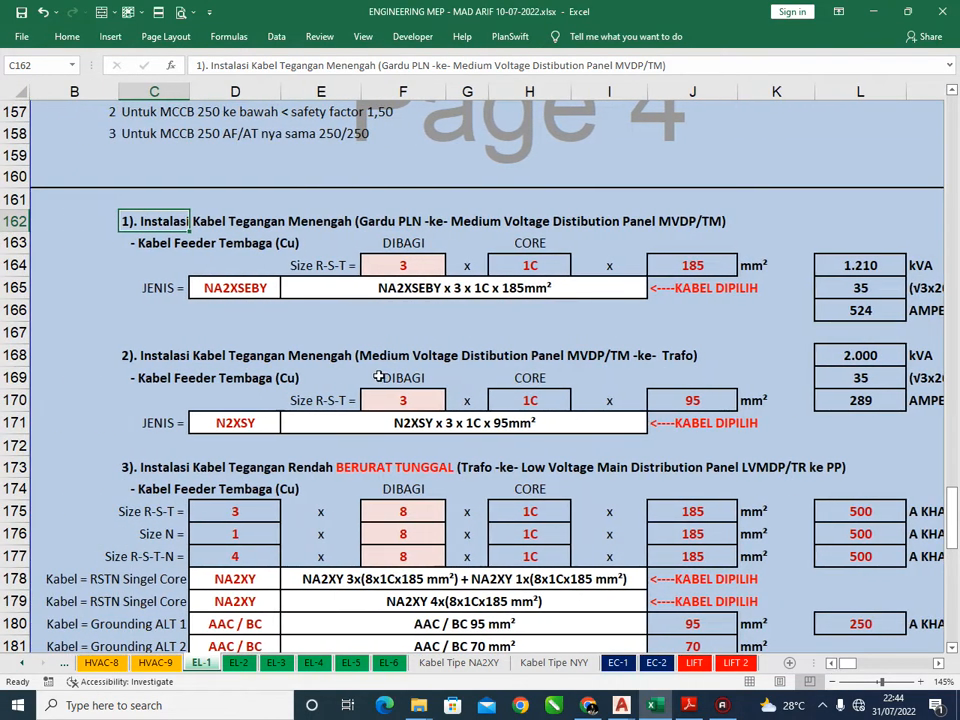
Review section 1, Gardu PLN to MVDP/TM, including the kVA, √3x20kV and ampere formulas in L164 to L166
click(372, 371)
click(222, 214)
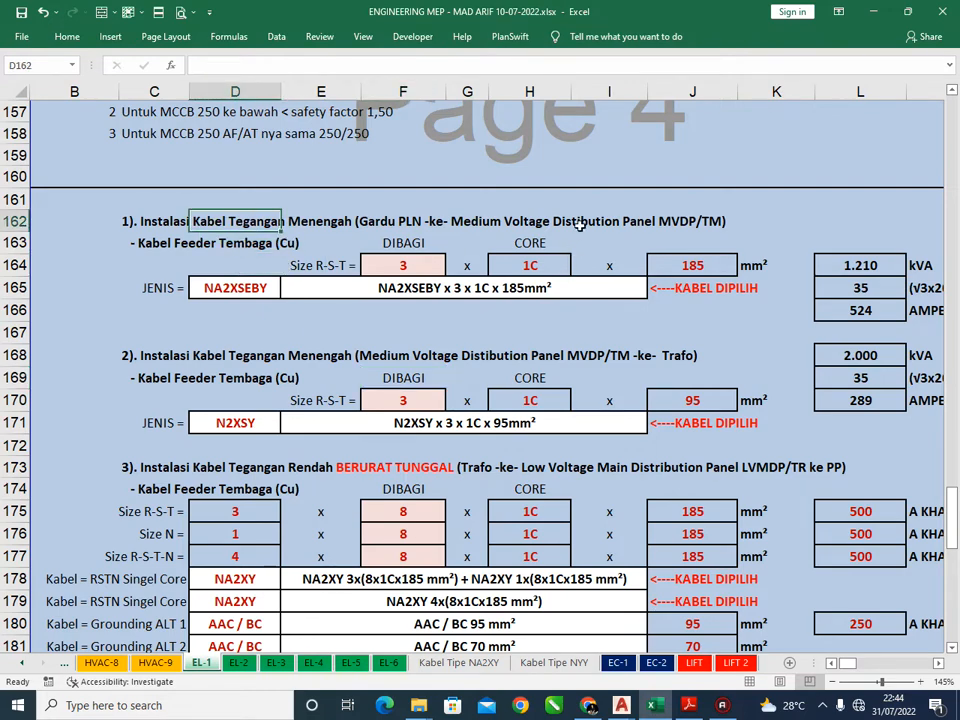
click(535, 212)
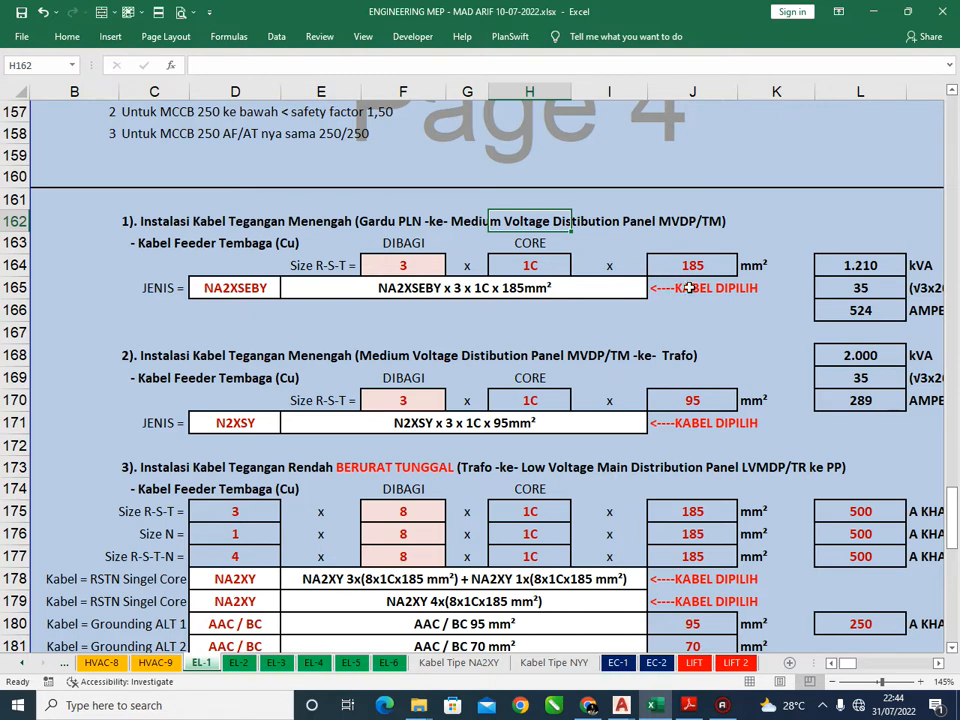
click(860, 265)
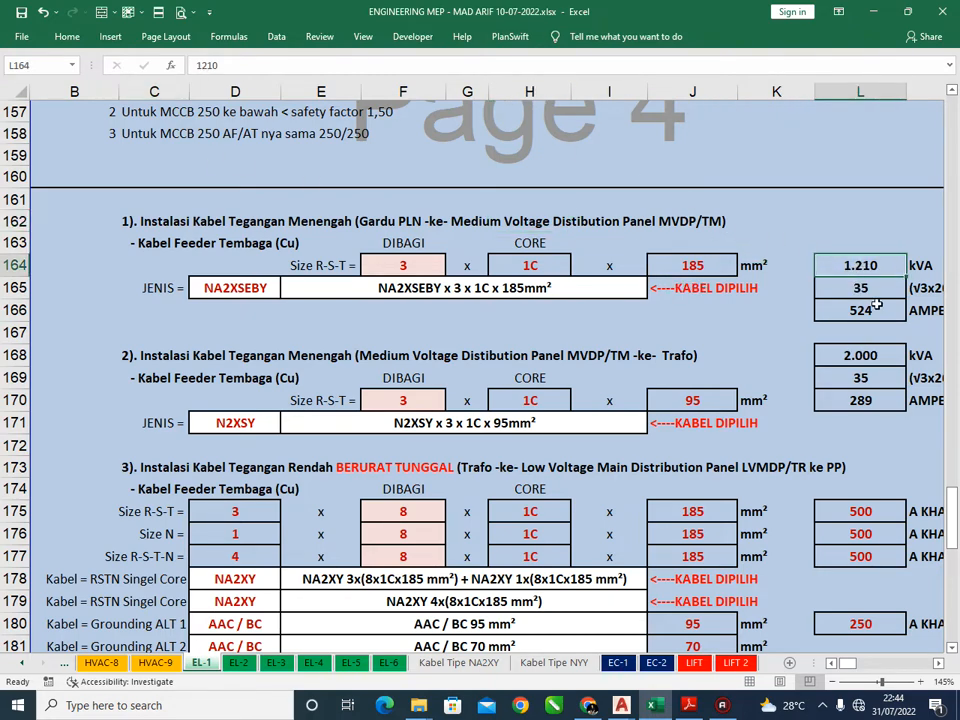
key(Down)
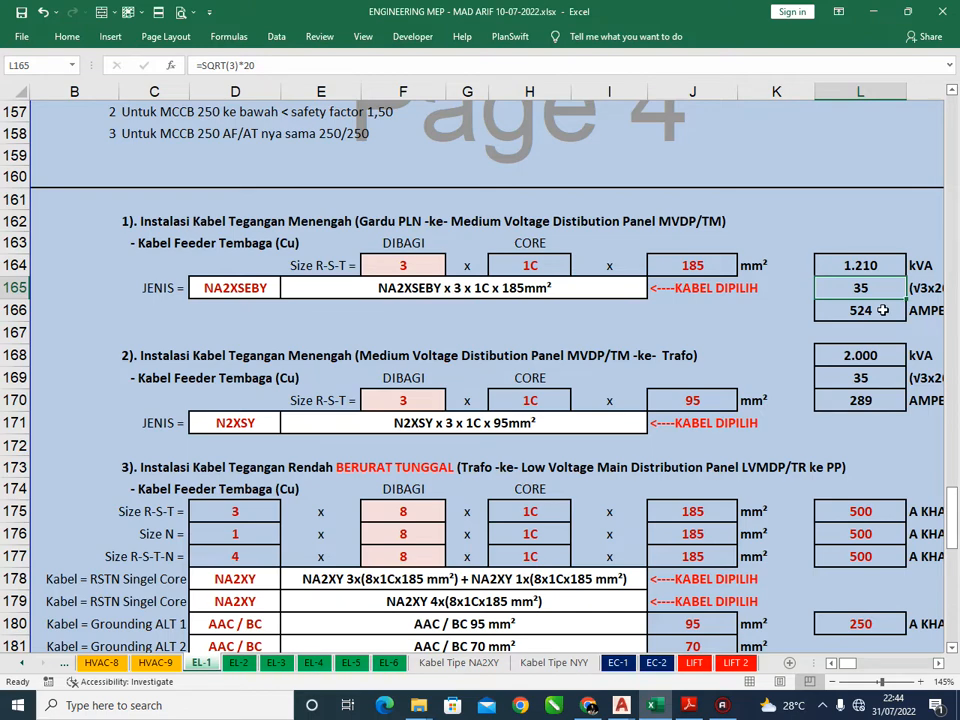
key(Down)
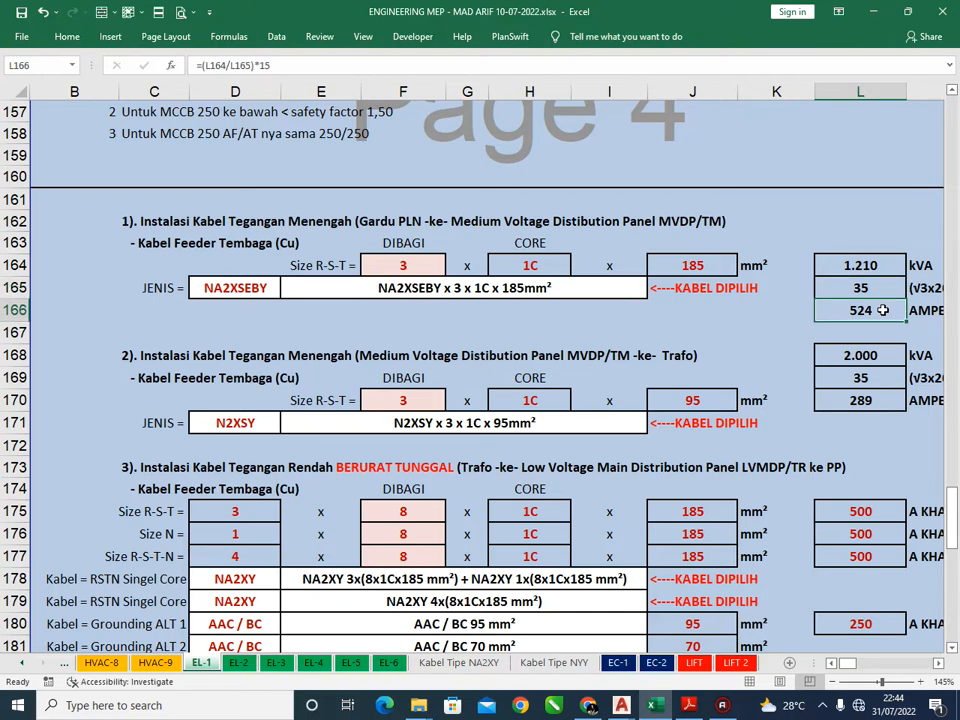
click(940, 664)
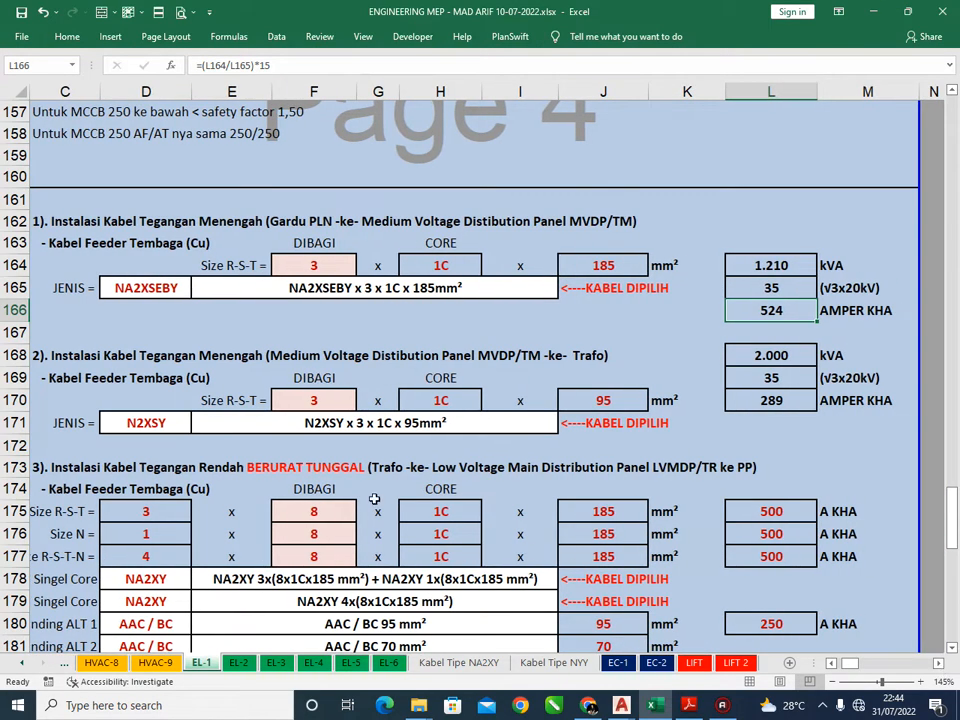
Review section 2, MVDP/TM to Trafo, including the kVA, √3x20kV and ampere cells L168 to L170
click(56, 355)
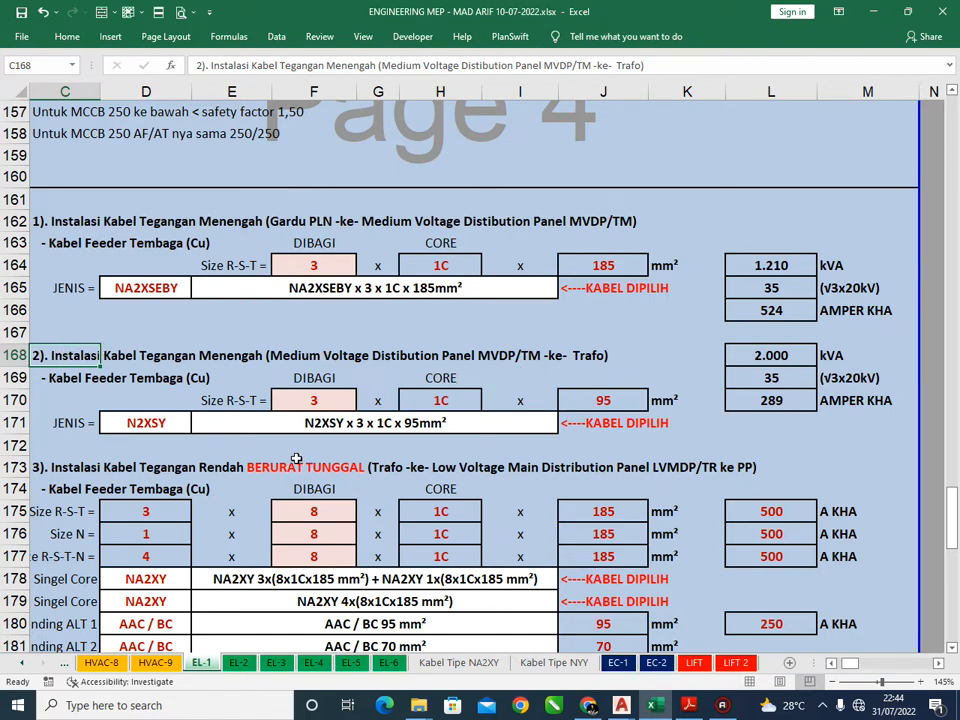
scroll(230, 401, down, 1)
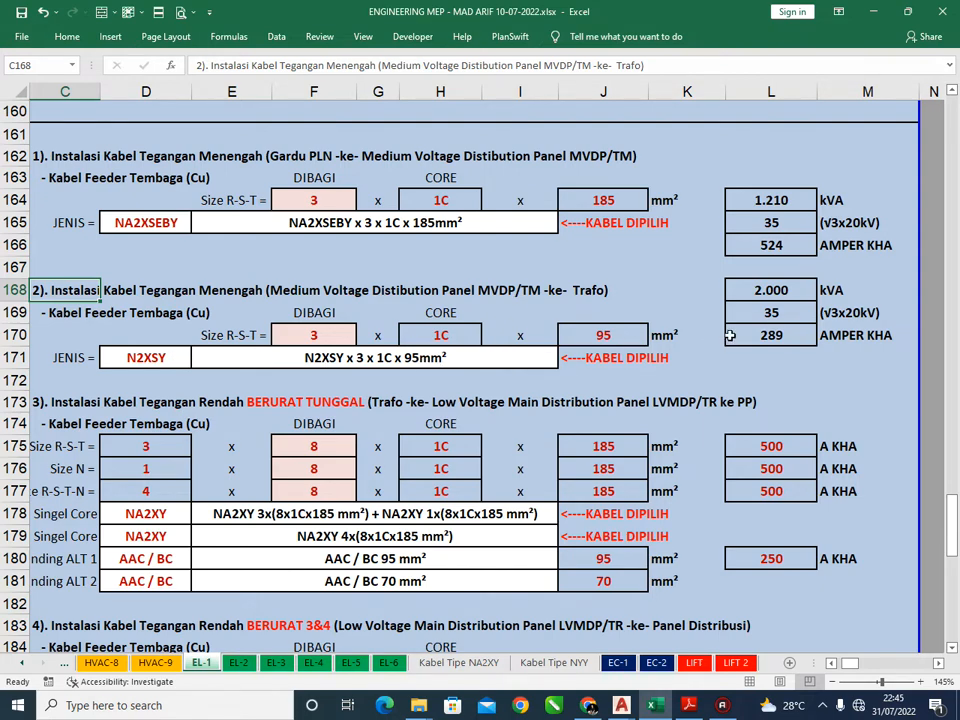
click(803, 298)
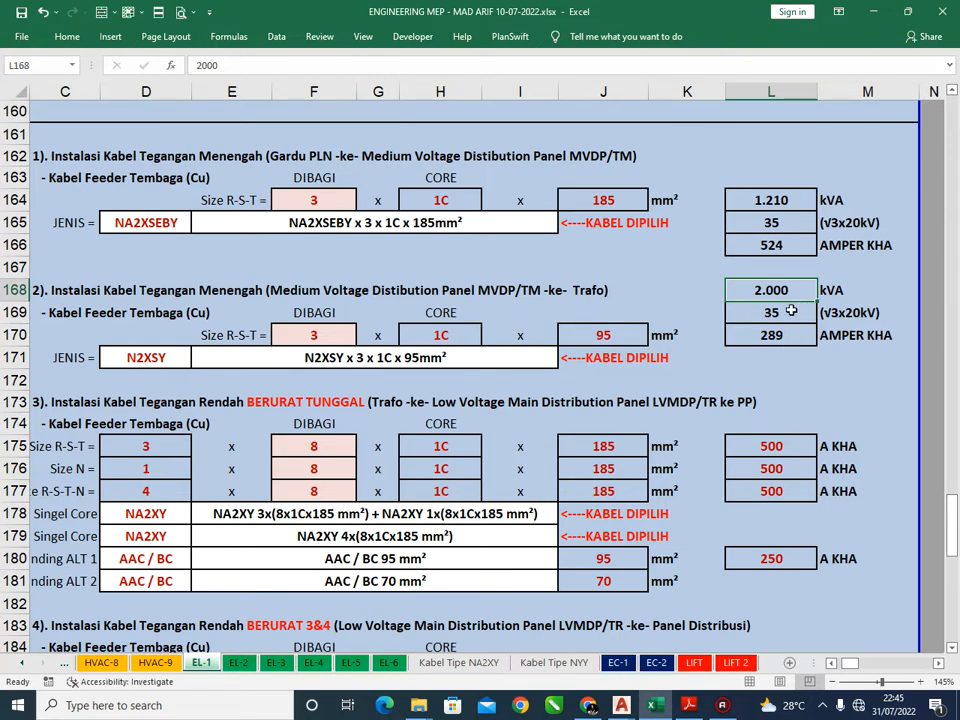
click(791, 311)
click(791, 330)
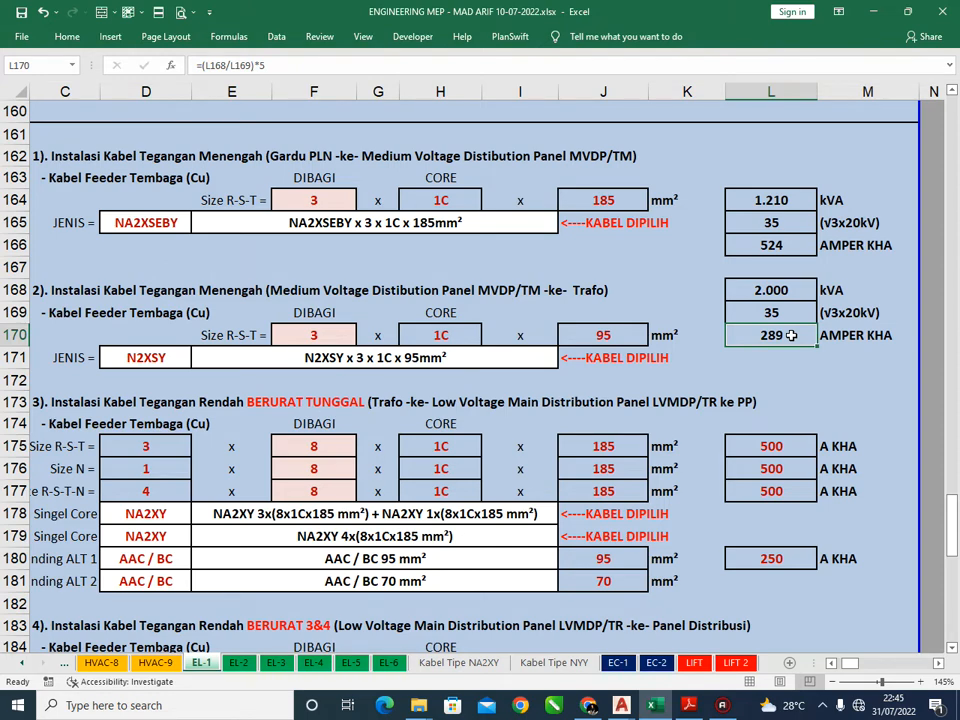
Try the ampere formula in L170 without its multiplier, as =(L168/L169), and undo the change
double_click(791, 335)
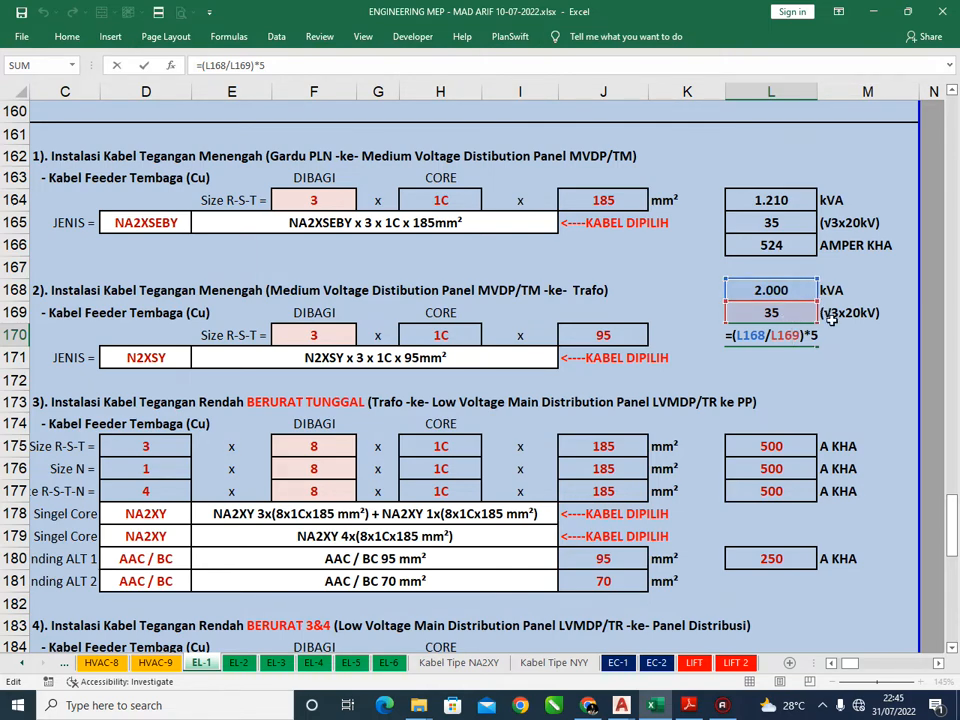
click(788, 336)
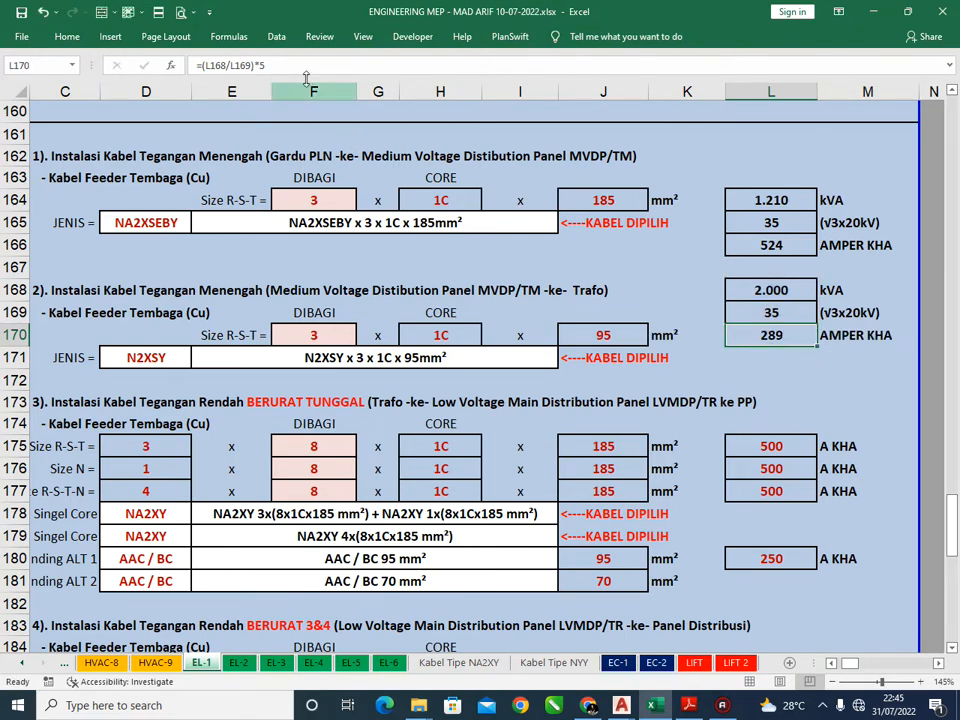
click(268, 65)
key(BackSpace)
key(BackSpace)
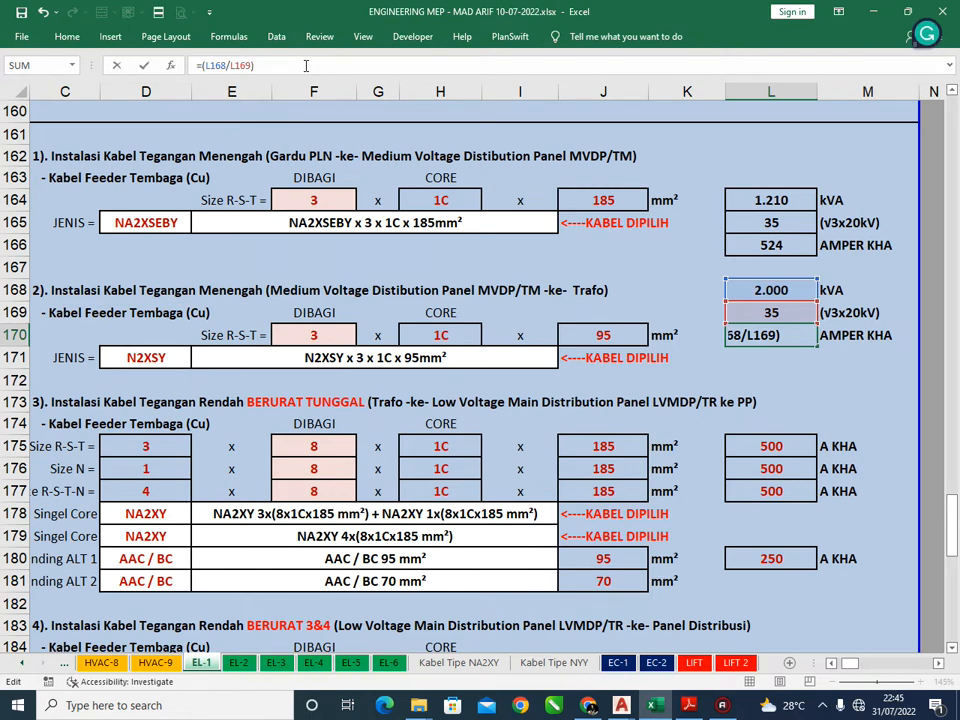
key(Return)
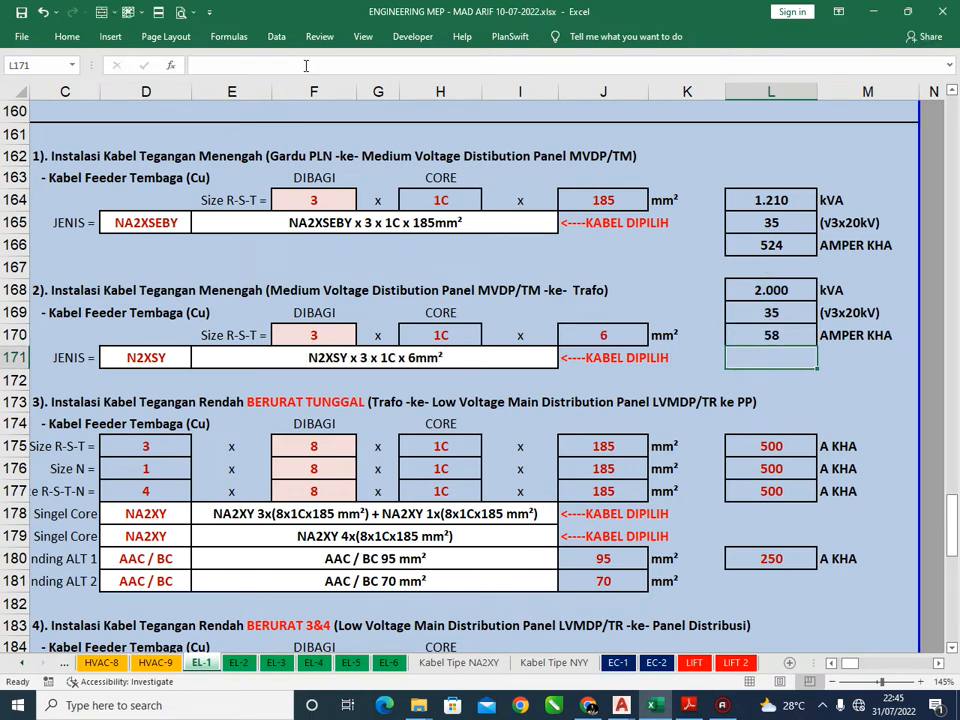
key(ctrl+z)
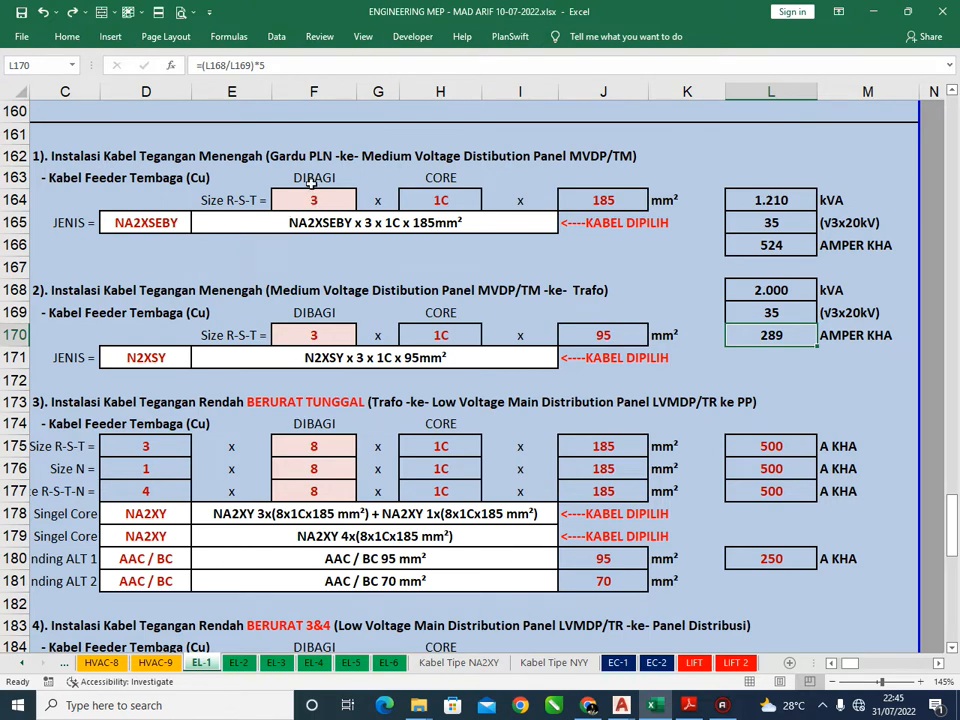
Check the R-S-T cable size formula in J170 and switch to AutoCAD's EL-102 drawing to compare Trafo 1's N2XSY label
click(623, 333)
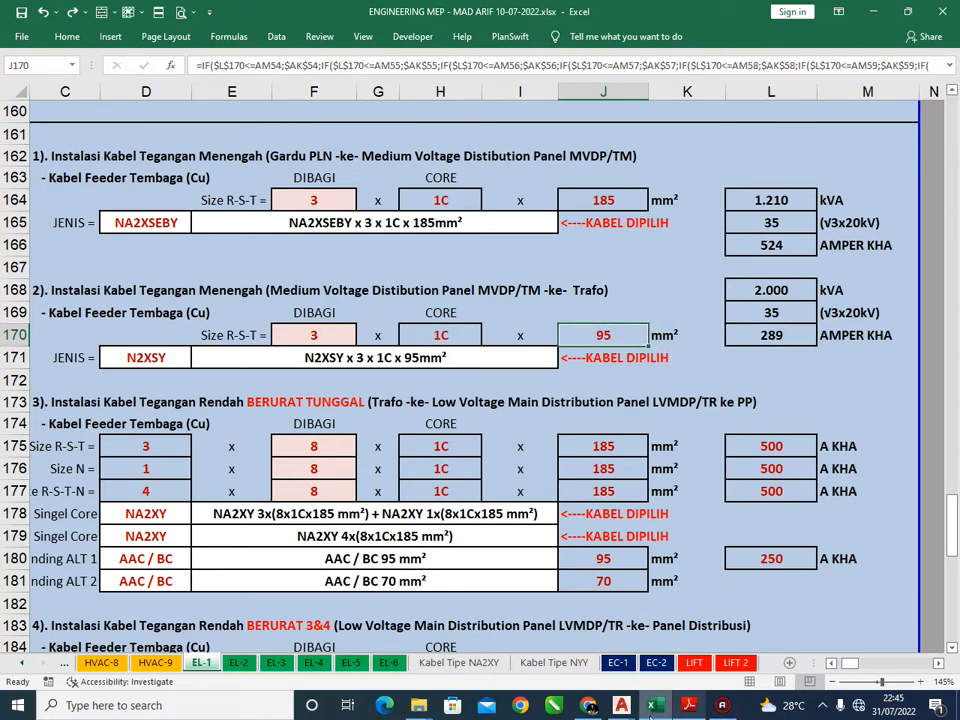
mouse_move(621, 705)
click(590, 497)
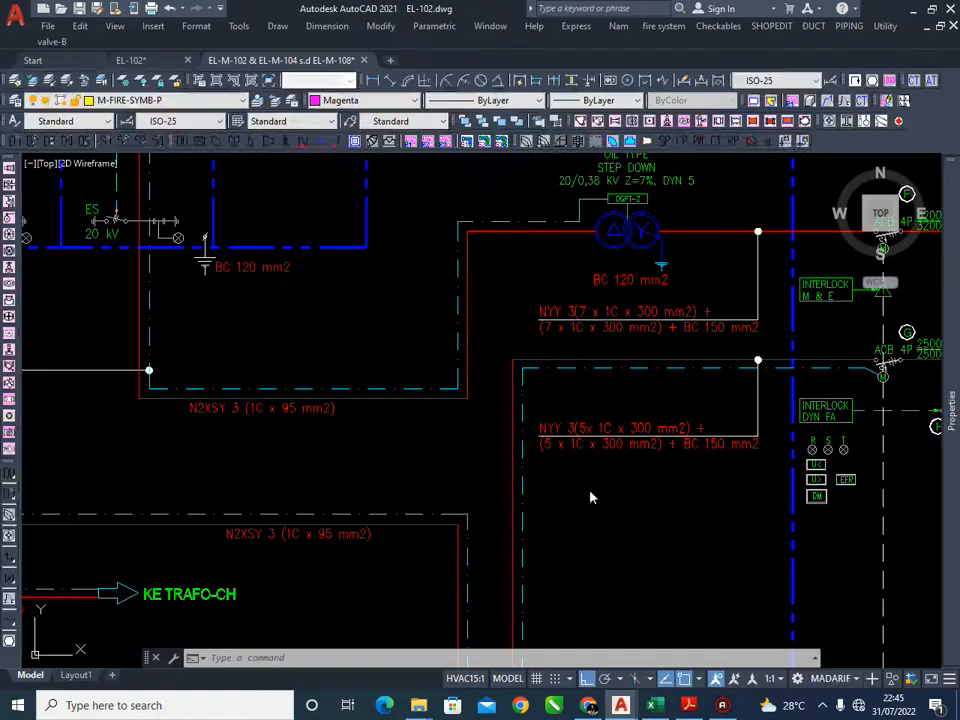
middle_drag(321, 418, 322, 433)
middle_drag(534, 323, 544, 394)
middle_drag(666, 237, 673, 273)
scroll(678, 275, up, 1)
scroll(678, 275, down, 2)
scroll(640, 285, up, 1)
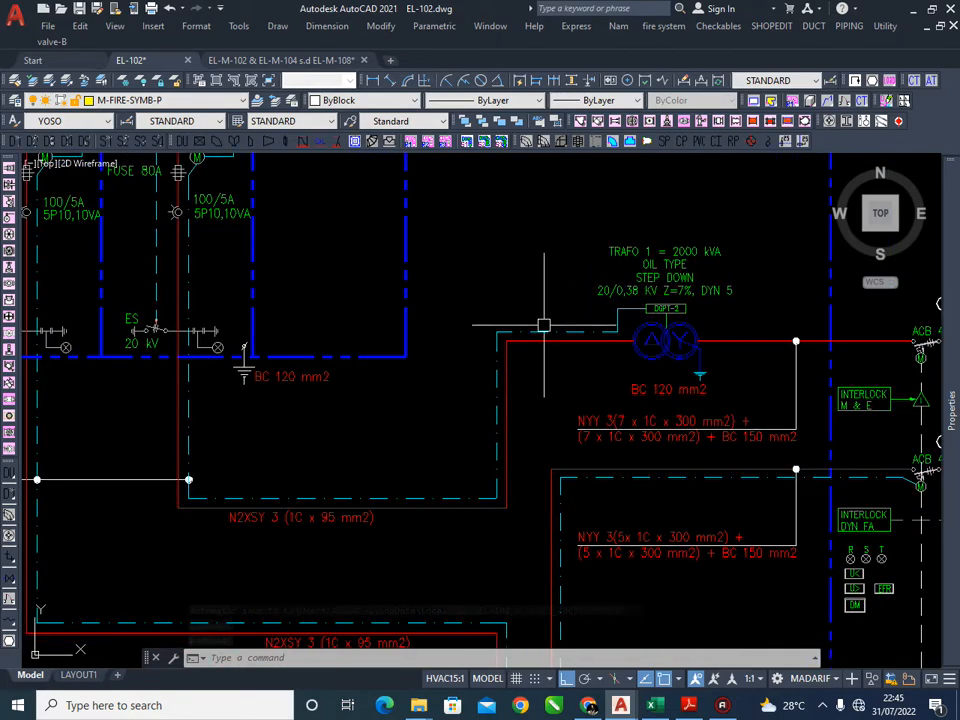
Copy the RUMUS S fraction from the Trafo 1 calculation notes horizontally into the empty area beside them
scroll(642, 340, down, 2)
middle_drag(641, 341, 651, 410)
scroll(644, 405, down, 2)
middle_drag(707, 336, 574, 344)
middle_drag(645, 353, 589, 367)
scroll(453, 451, up, 3)
middle_drag(468, 416, 574, 369)
scroll(630, 324, down, 3)
middle_drag(638, 326, 506, 415)
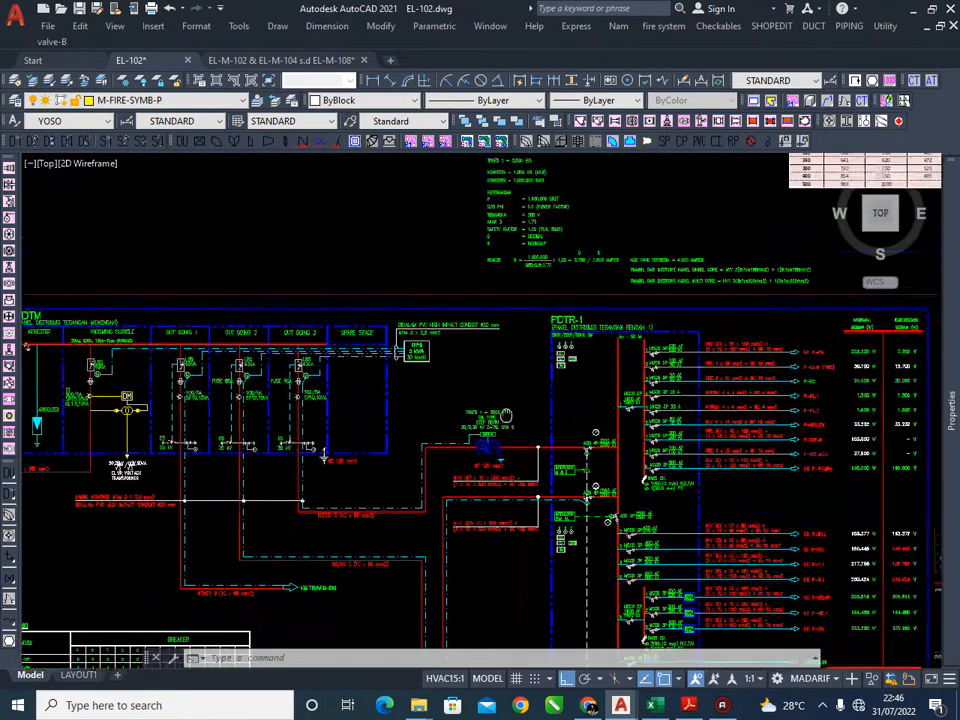
scroll(530, 265, up, 4)
click(555, 378)
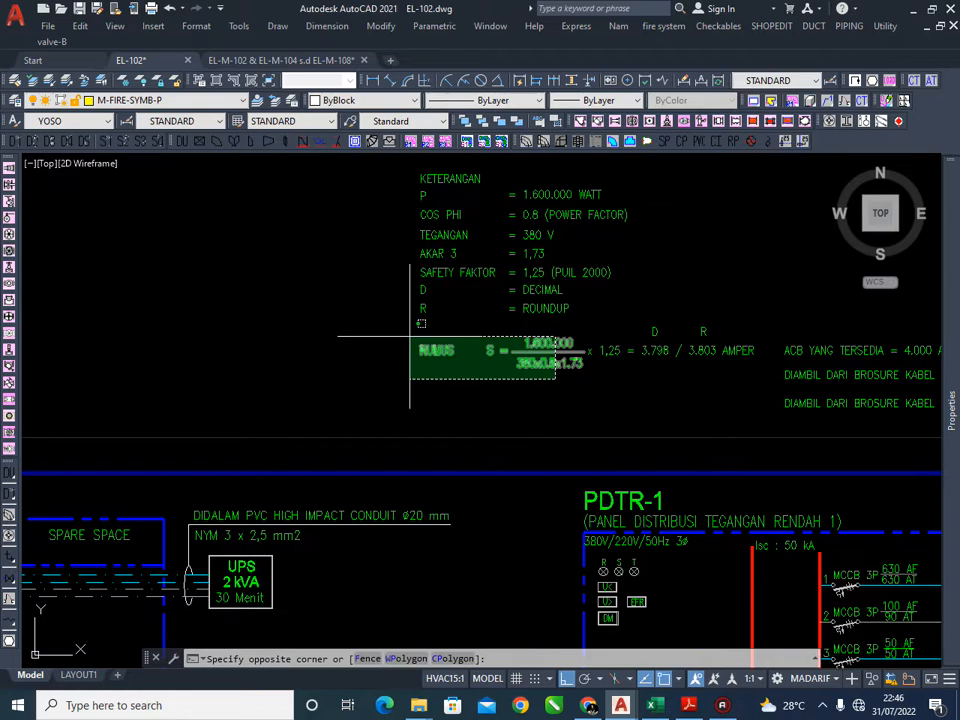
click(409, 337)
middle_drag(371, 358, 540, 360)
text(cz)
key(Return)
click(508, 349)
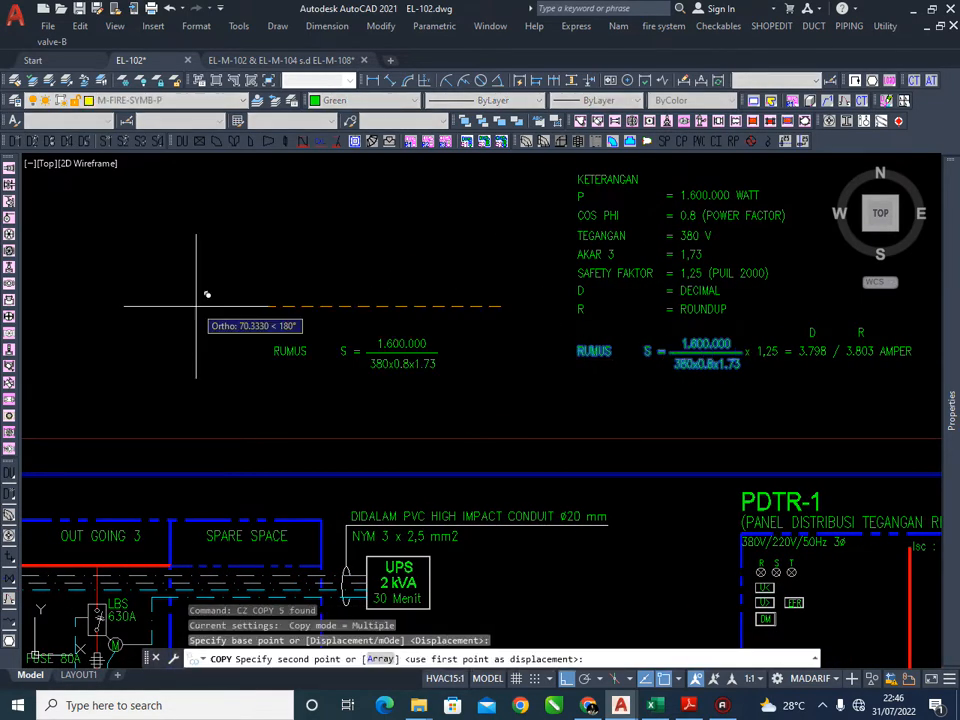
click(129, 295)
key(Escape)
Change the numerator of the copied RUMUS formula to 2000
scroll(308, 358, up, 3)
click(353, 303)
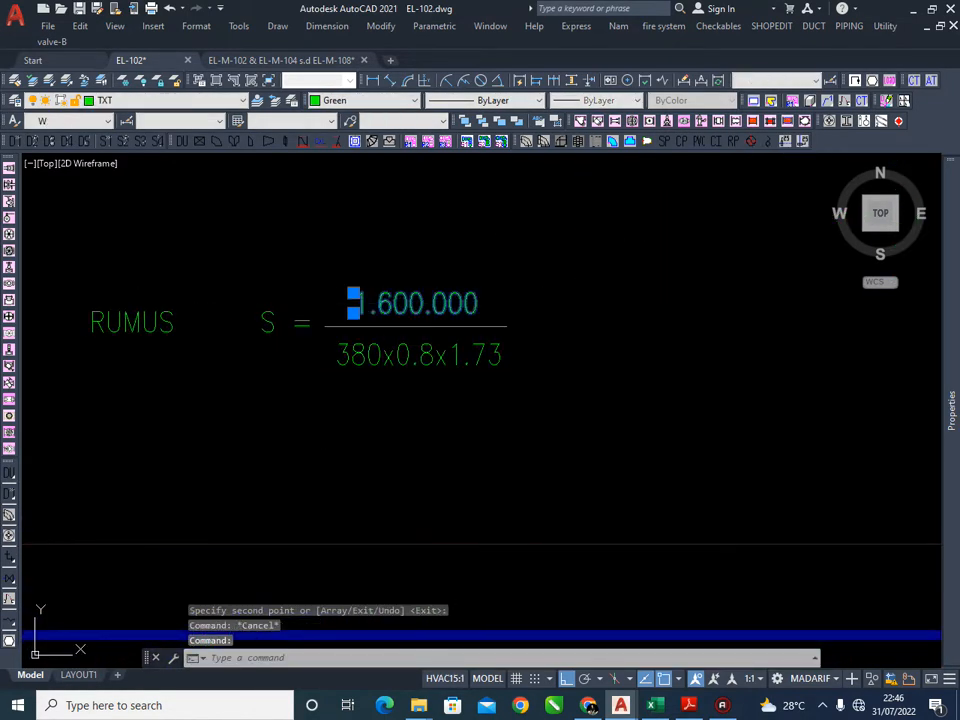
double_click(407, 309)
text(2000)
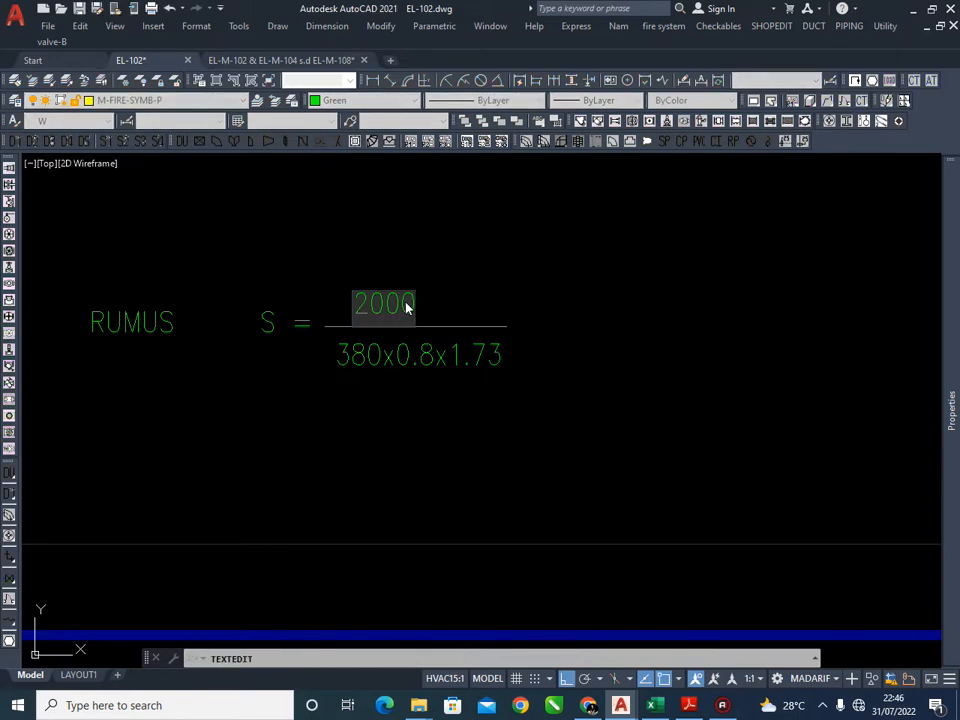
click(715, 367)
key(Return)
middle_drag(409, 405, 428, 379)
key(Escape)
Change the denominator of the copied RUMUS formula to 20x1.73
click(411, 324)
double_click(409, 330)
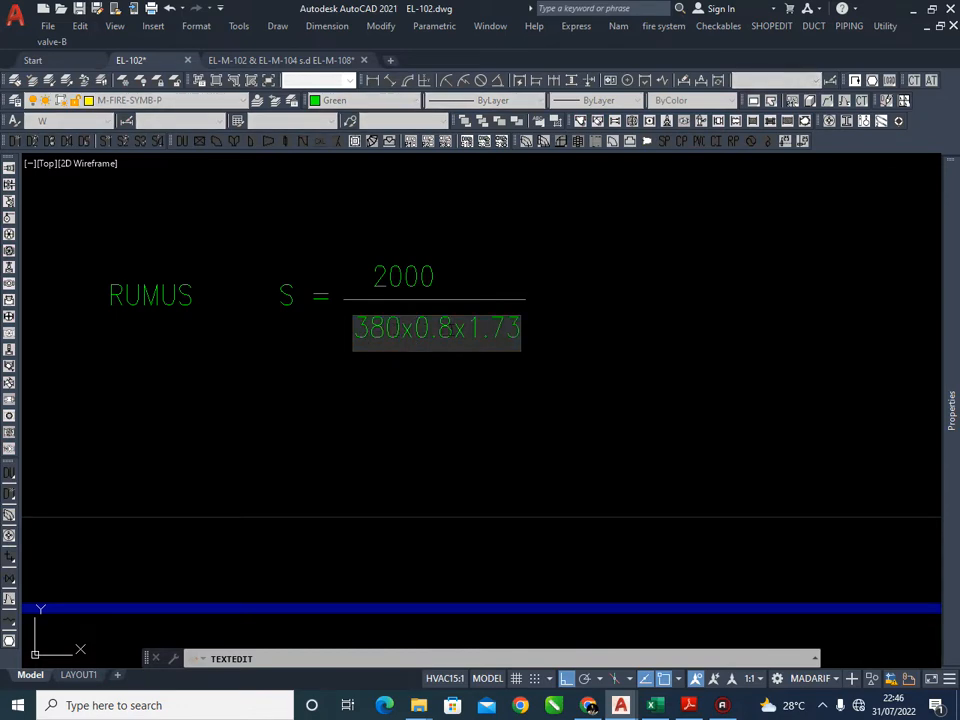
drag(451, 330, 367, 330)
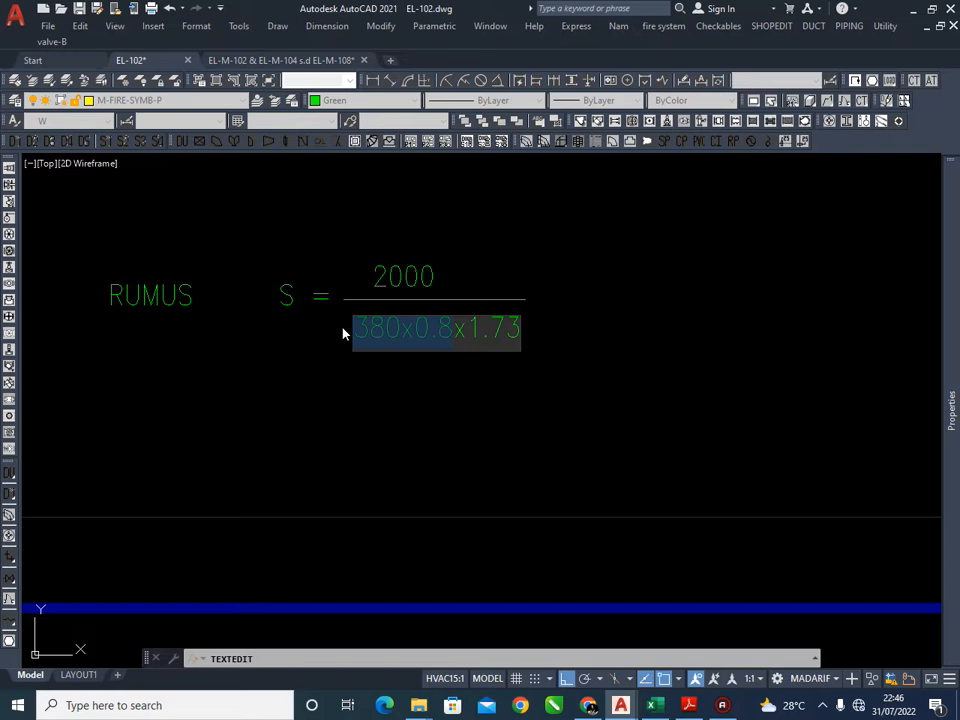
key(BackSpace)
text(20)
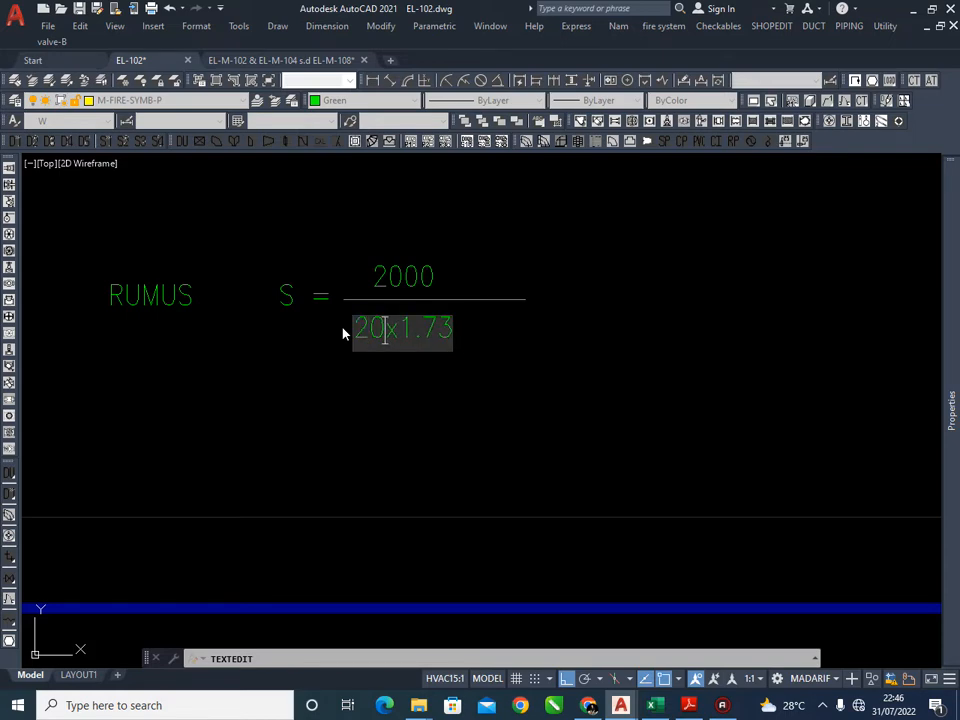
key(Return)
middle_drag(584, 378, 512, 406)
key(Escape)
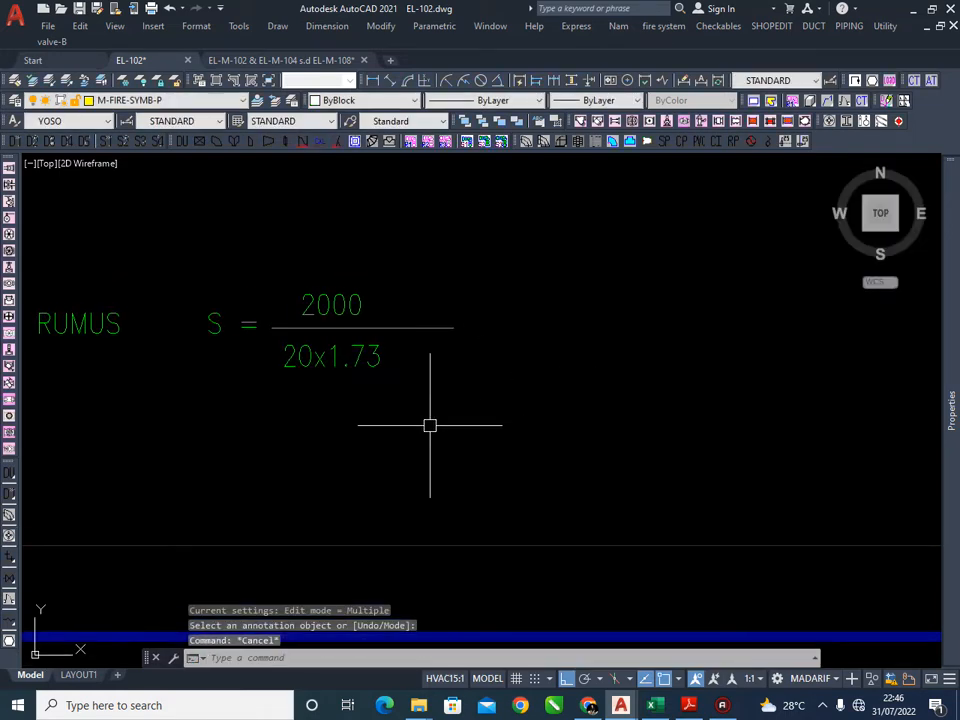
key(Escape)
Copy the "S =" text horizontally to just after the 2000 over 20x1.73 fraction
click(213, 322)
text(co)
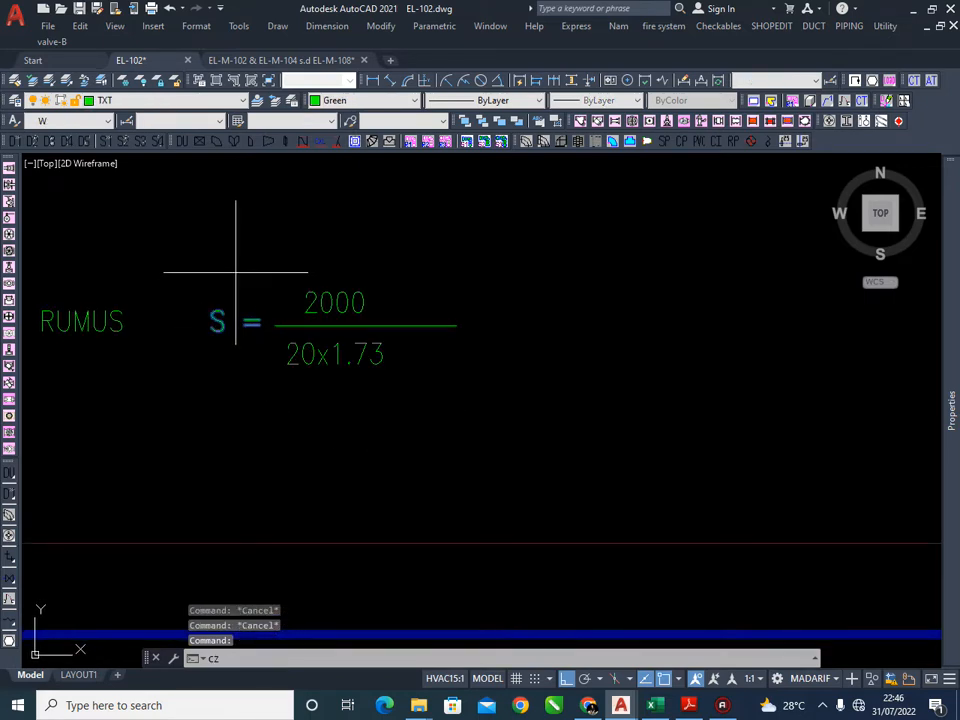
key(Return)
click(232, 279)
click(503, 264)
key(Escape)
key(Escape)
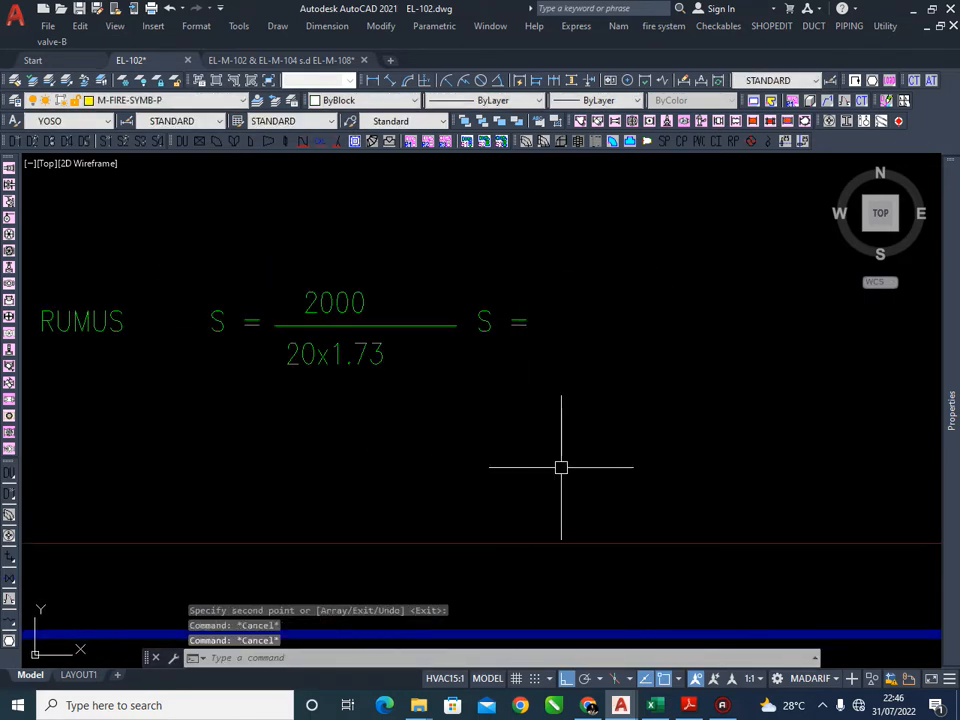
click(500, 472)
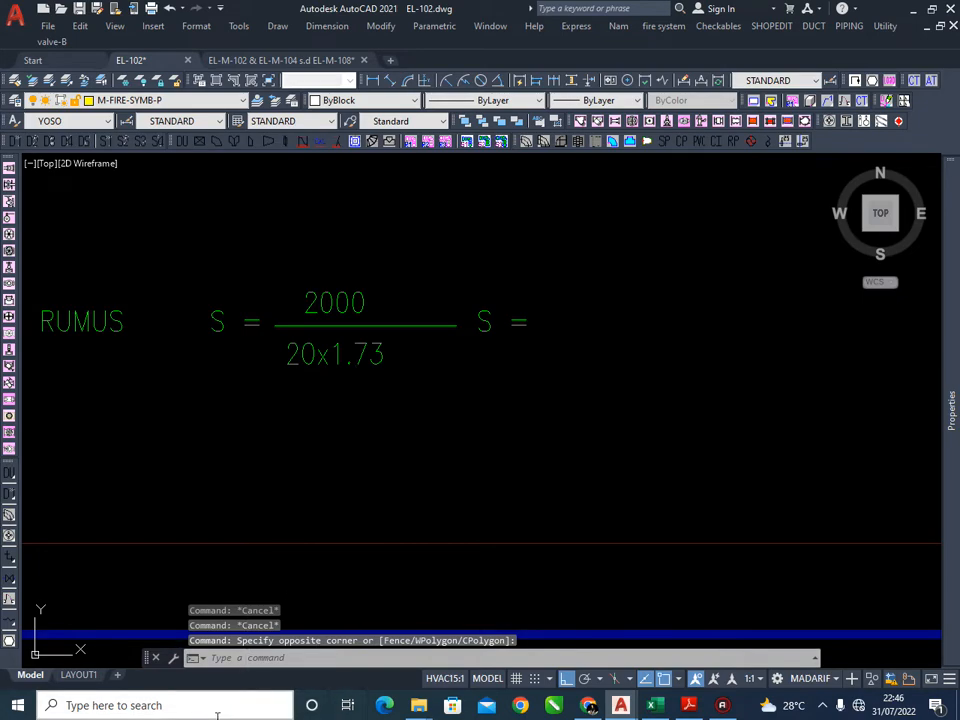
Open Calculator, place it beside the formula and multiply 20 by 1,73
click(303, 712)
text(CA)
click(111, 326)
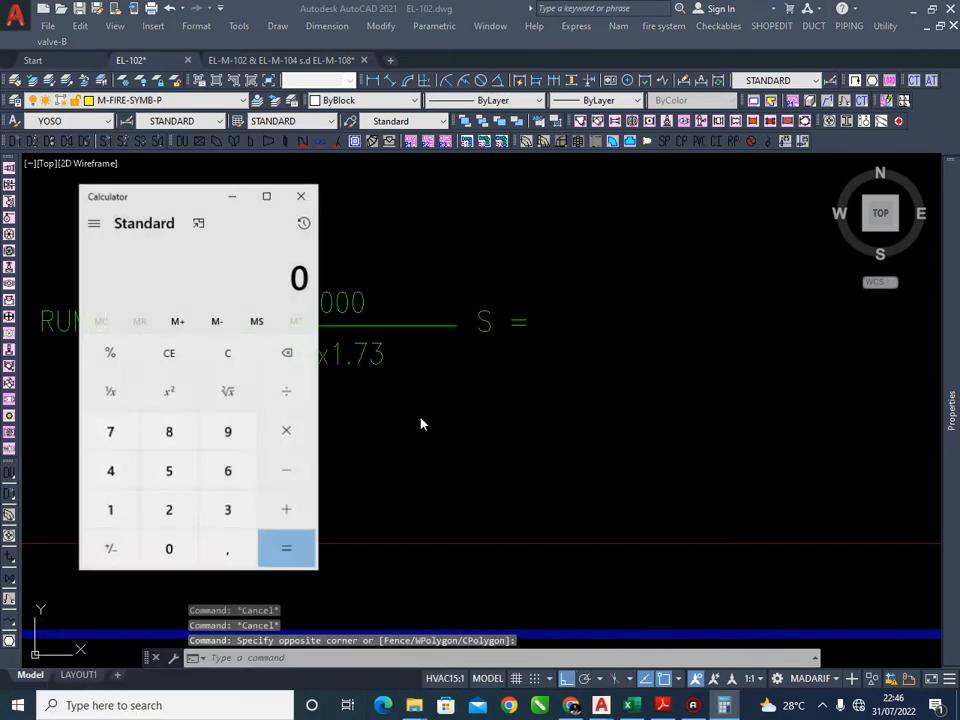
drag(161, 214, 590, 201)
click(609, 512)
click(609, 537)
click(716, 425)
click(555, 506)
click(657, 540)
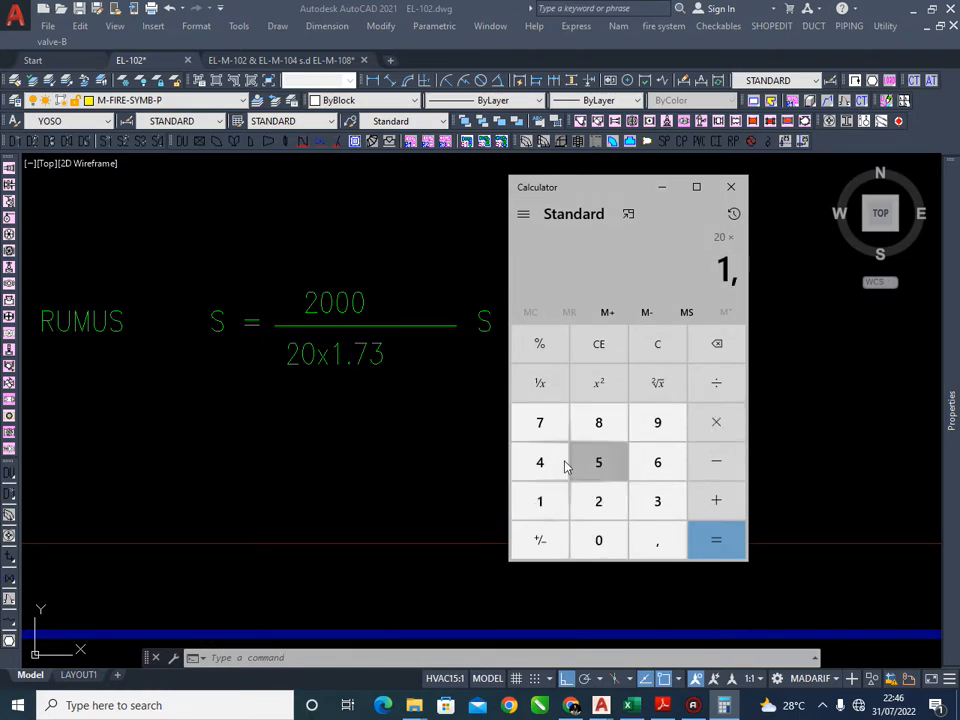
click(540, 422)
click(657, 500)
click(716, 540)
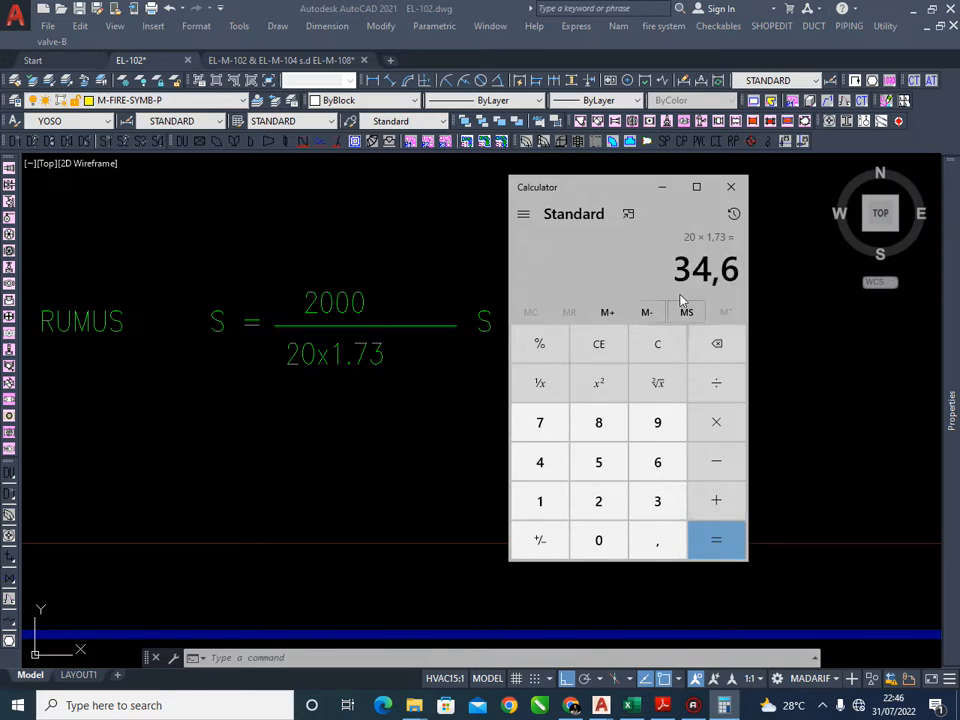
Clear the calculation and divide 2000 by 35
click(658, 350)
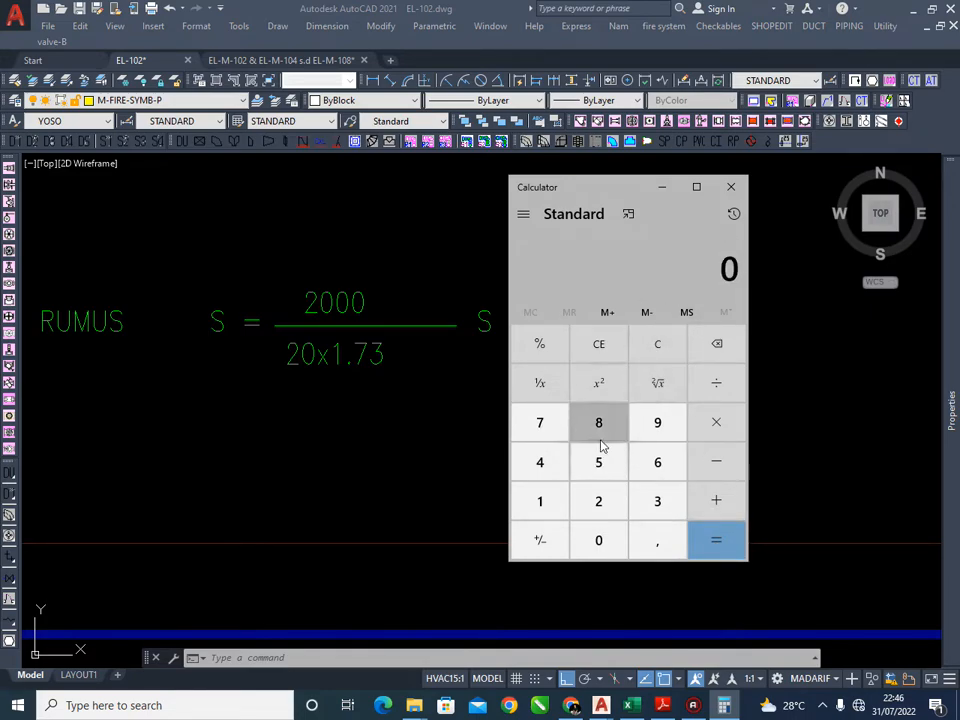
click(600, 505)
click(599, 538)
click(599, 538)
click(599, 538)
click(717, 390)
click(657, 501)
click(598, 462)
click(716, 540)
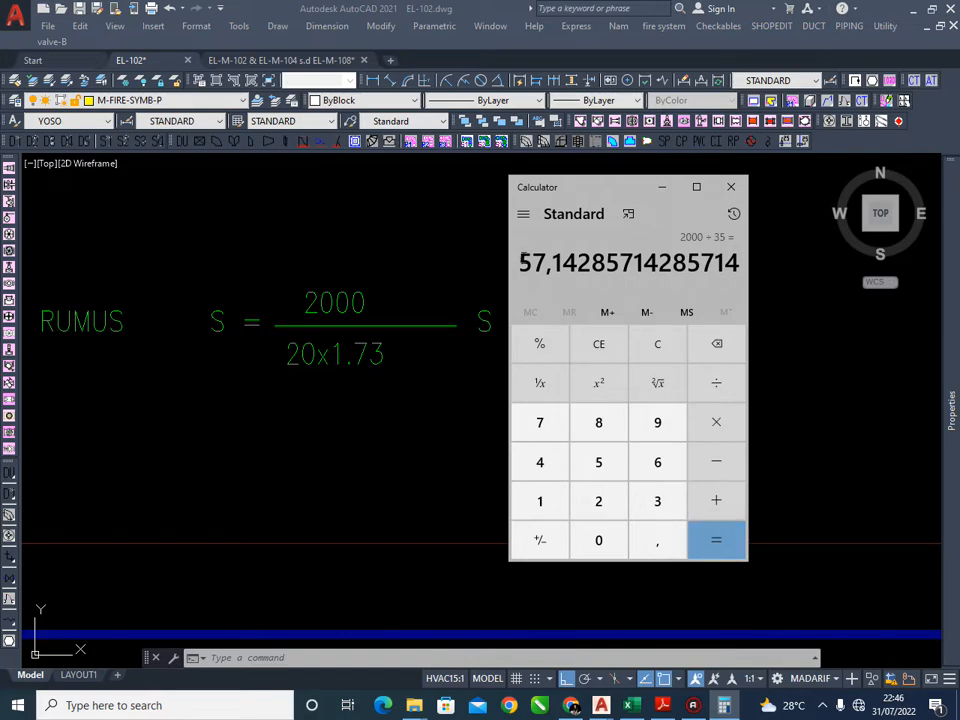
Clear the calculation, multiply 58 by 5 and highlight the product
click(645, 346)
click(604, 456)
click(598, 422)
click(716, 425)
click(601, 468)
click(708, 430)
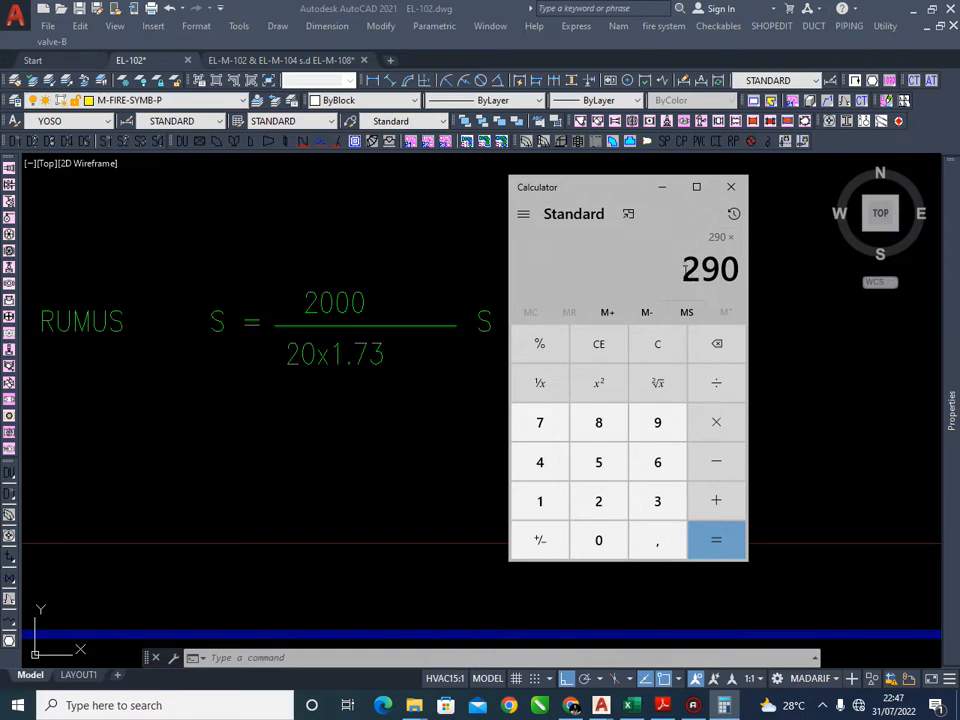
drag(685, 268, 738, 268)
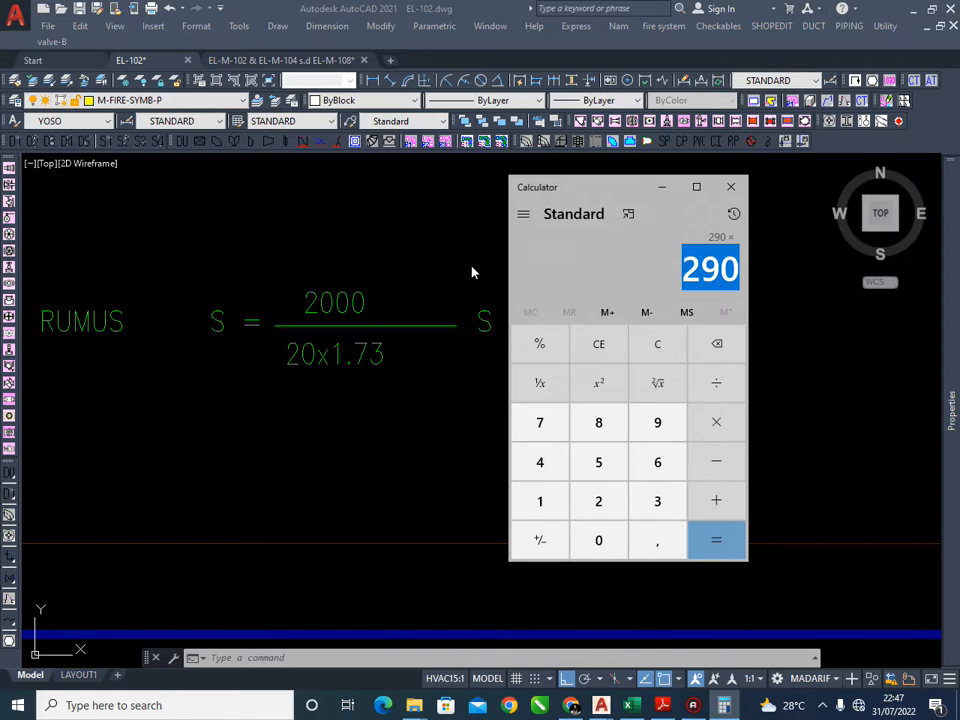
click(698, 268)
double_click(704, 270)
Return to the EL-102 drawing and complete the copied "S =" text with 290
click(467, 258)
click(530, 318)
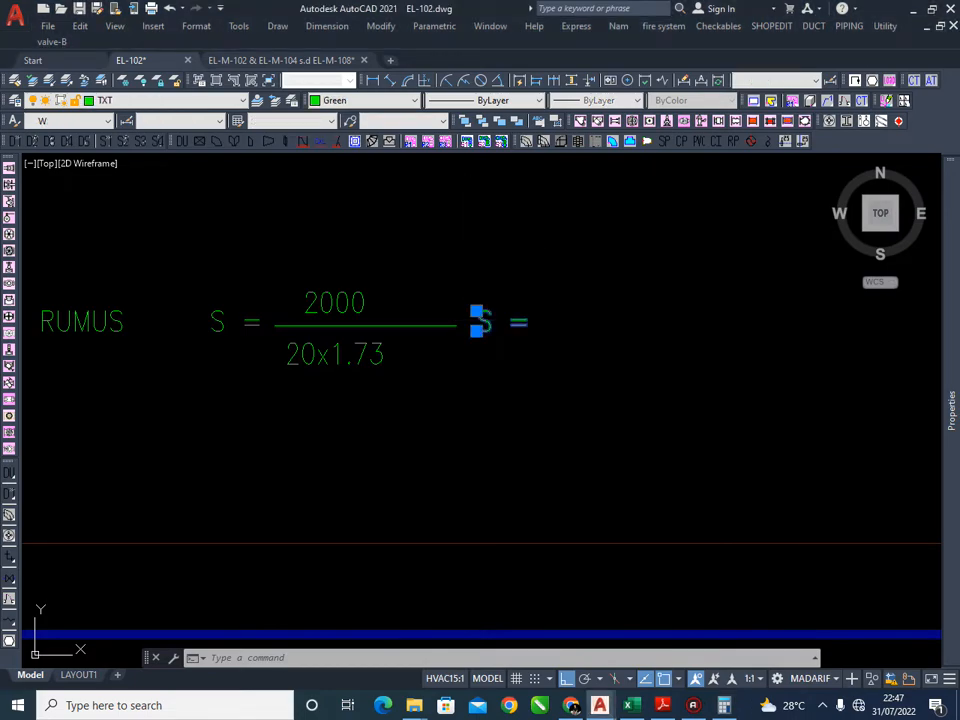
double_click(500, 320)
click(543, 321)
text(290)
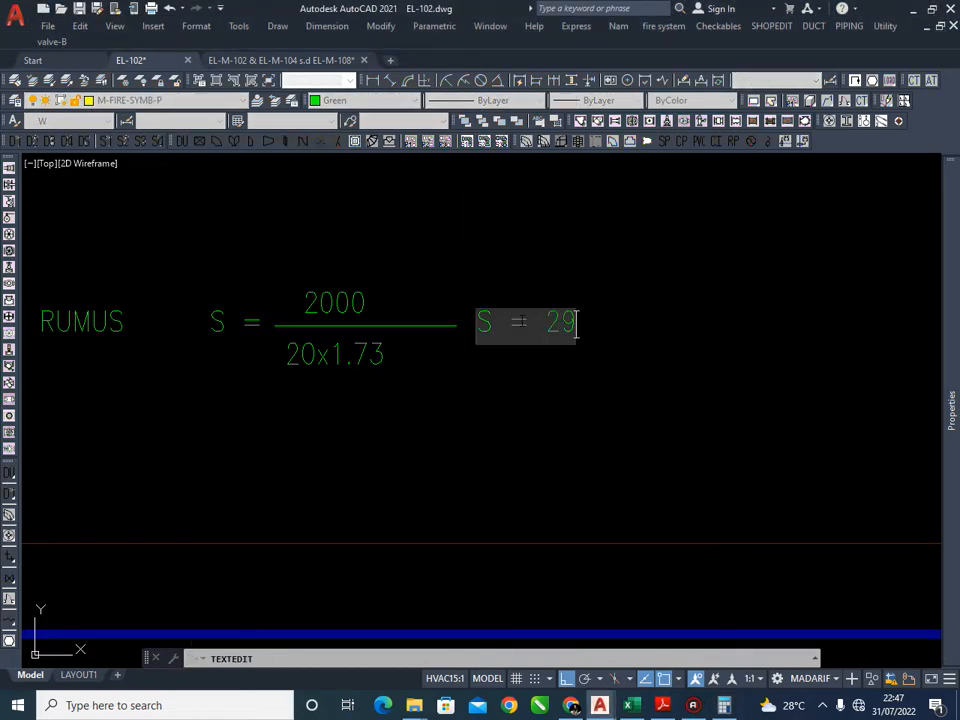
key(Return)
key(Escape)
key(Escape)
Locate the KEMAMPUAN HANTAR ARUS KABEL table near the Trafo 1 calculation notes and show all of its columns
scroll(486, 411, down, 5)
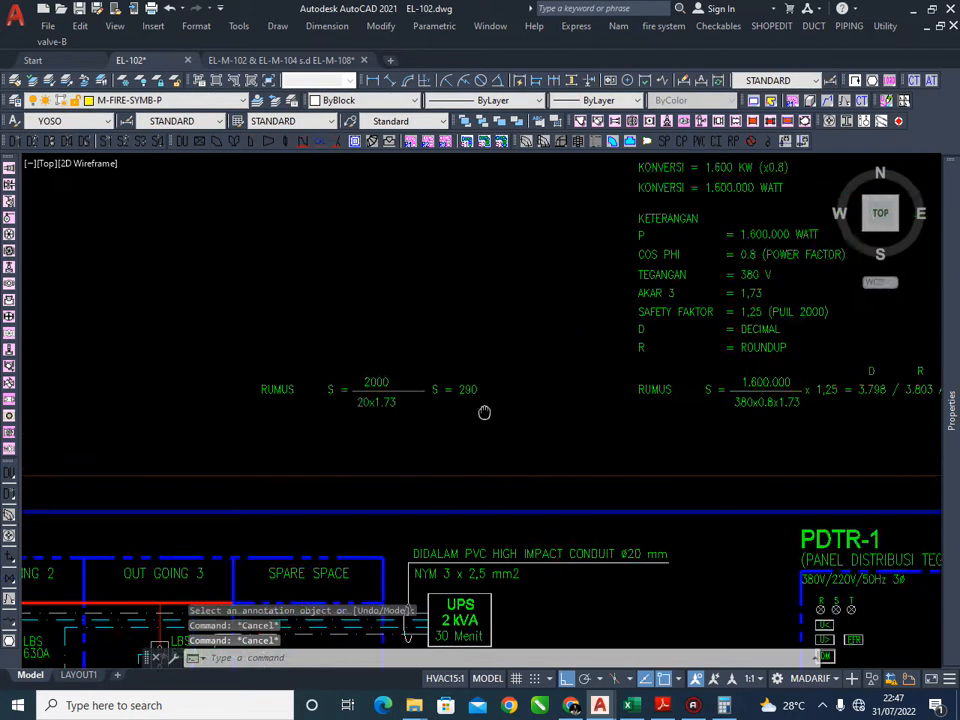
middle_drag(676, 399, 425, 423)
middle_drag(651, 385, 456, 405)
scroll(459, 412, up, 2)
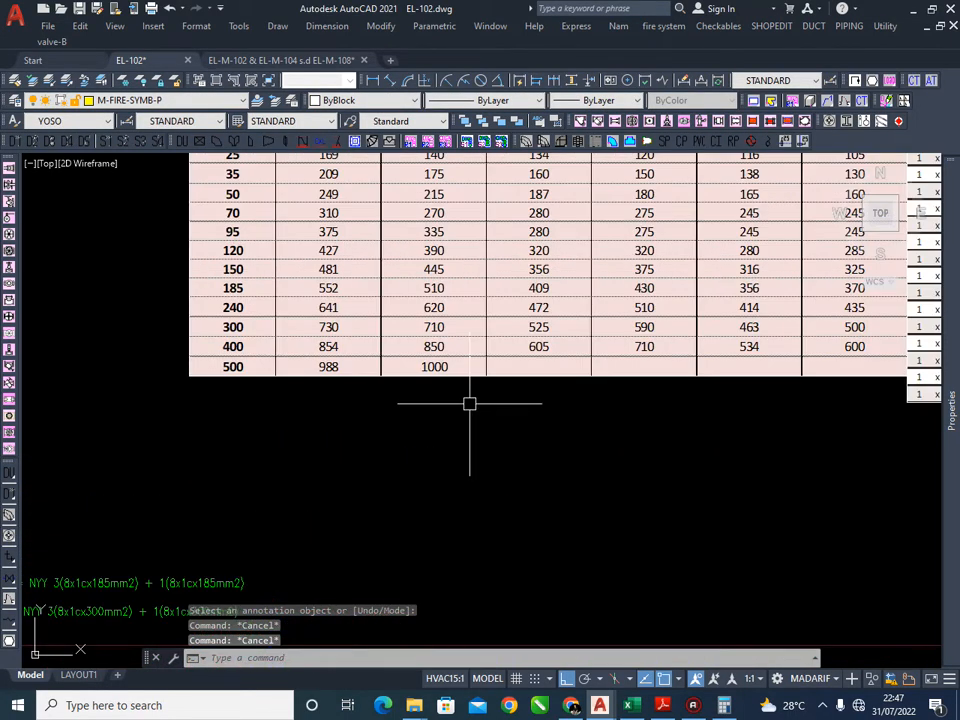
scroll(599, 407, down, 2)
scroll(726, 390, up, 4)
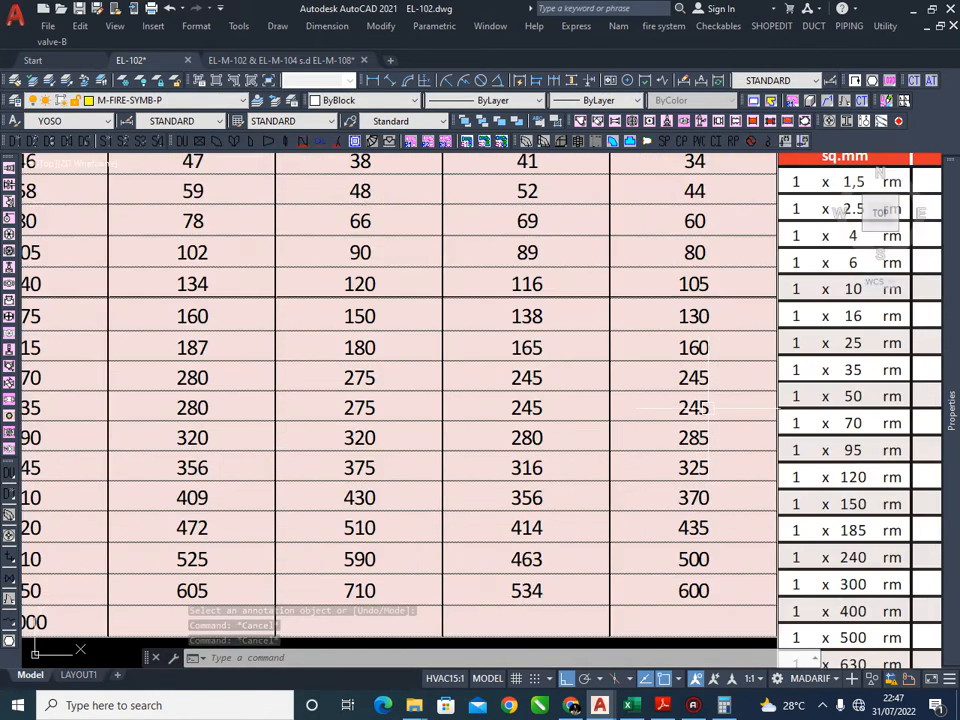
scroll(396, 418, down, 5)
scroll(226, 331, up, 4)
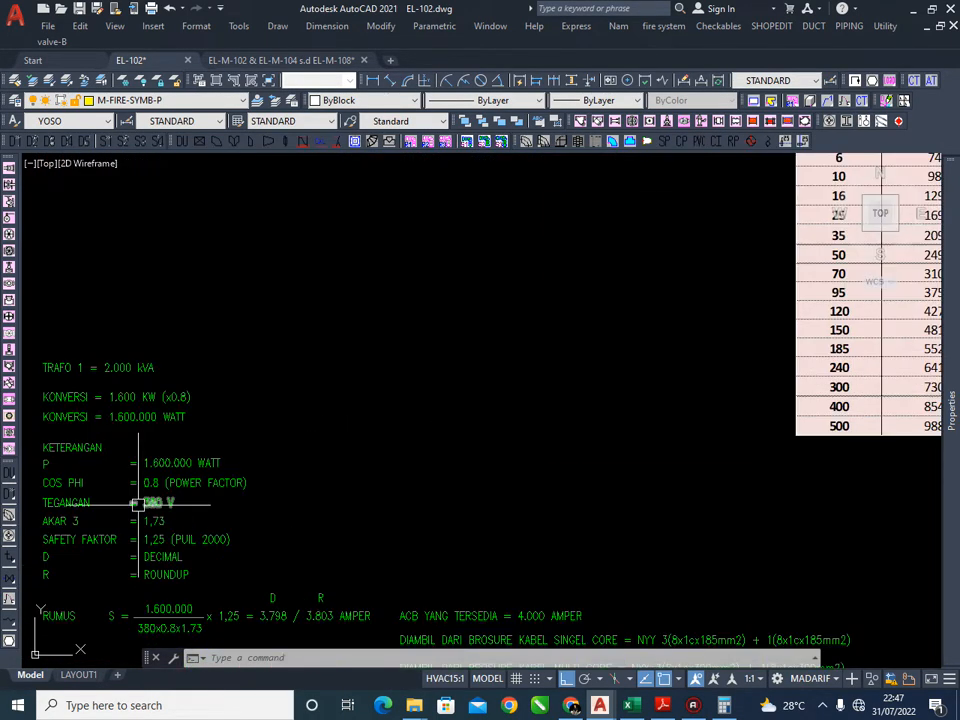
middle_drag(196, 567, 686, 417)
scroll(686, 417, down, 3)
scroll(678, 353, up, 5)
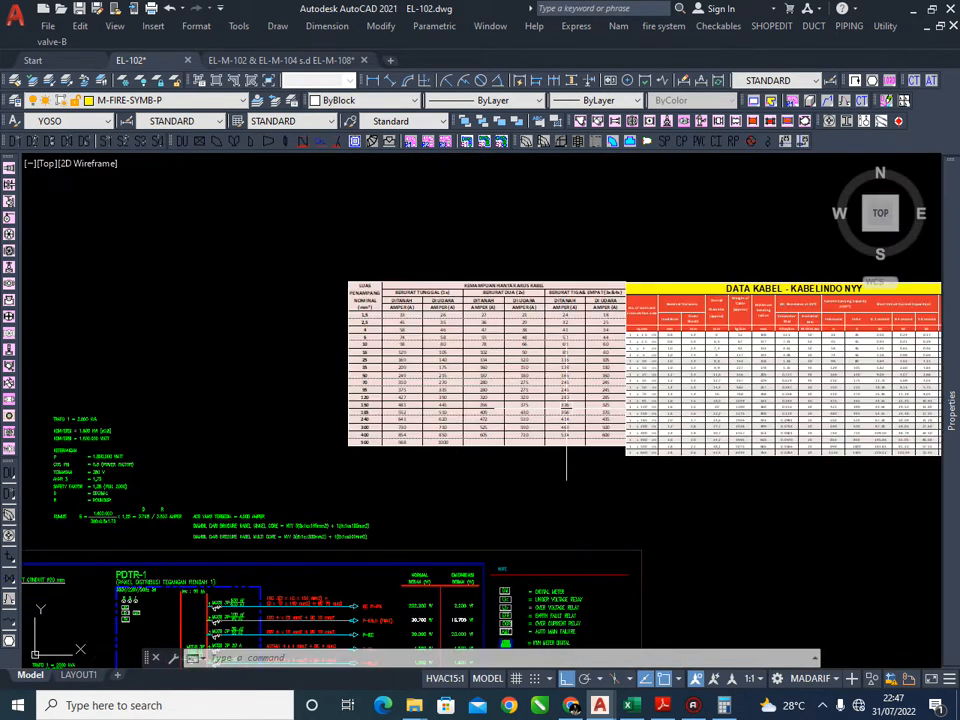
scroll(678, 353, down, 5)
scroll(718, 435, up, 5)
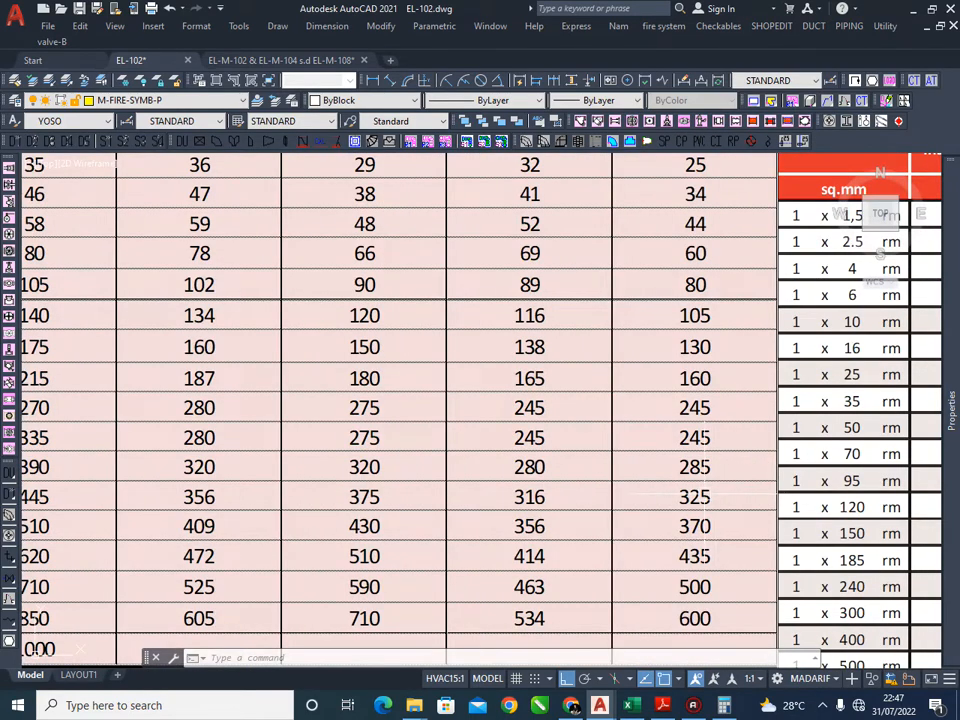
scroll(606, 502, down, 5)
scroll(514, 489, up, 5)
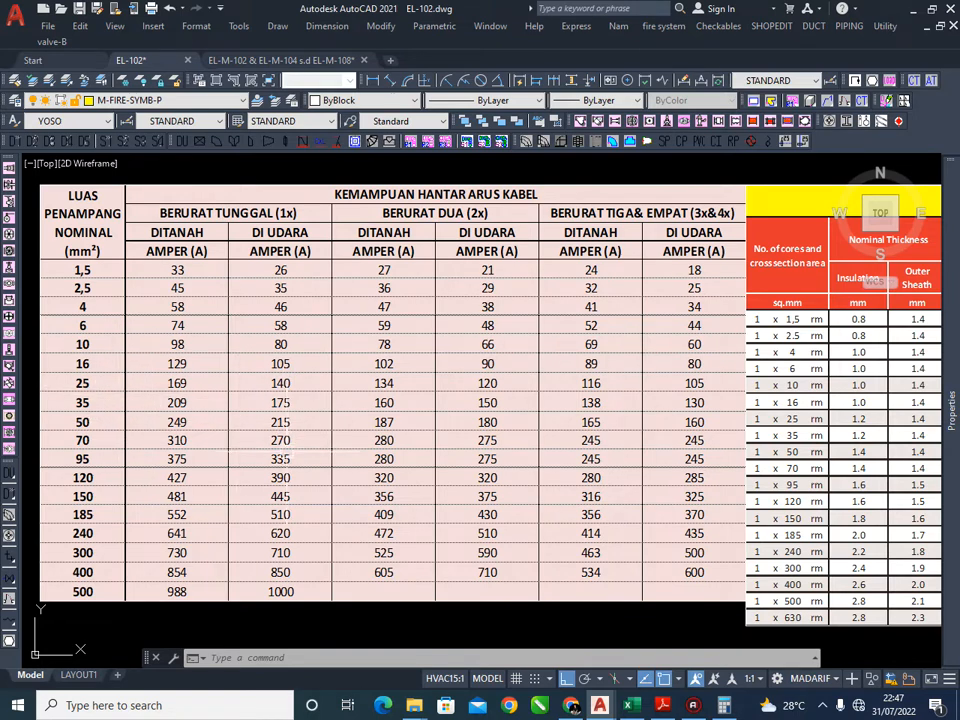
Examine the single-core ampere columns for in-ground and in-air laying around the 70 and 95 mm² rows
scroll(277, 441, up, 1)
middle_drag(294, 441, 387, 441)
scroll(387, 441, down, 1)
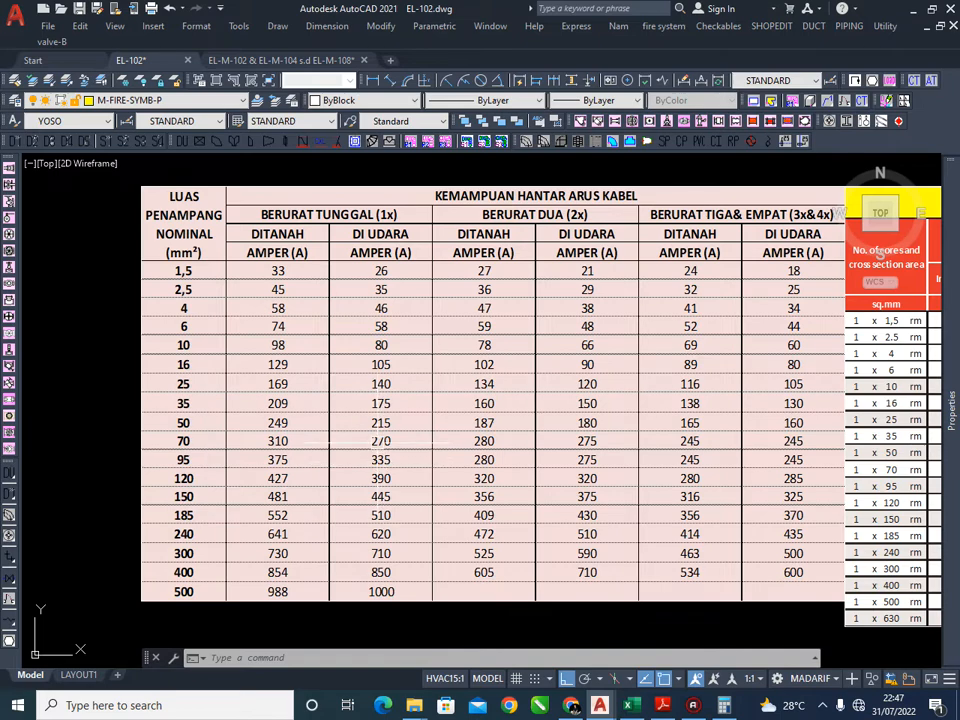
scroll(380, 441, up, 2)
middle_drag(380, 441, 449, 444)
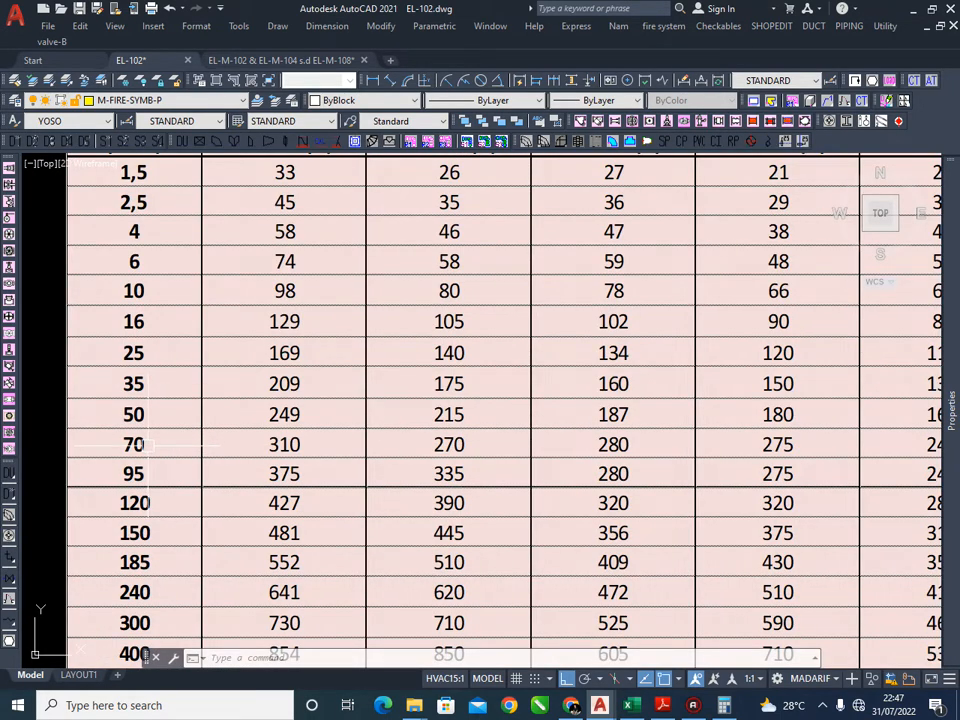
middle_drag(146, 655, 151, 658)
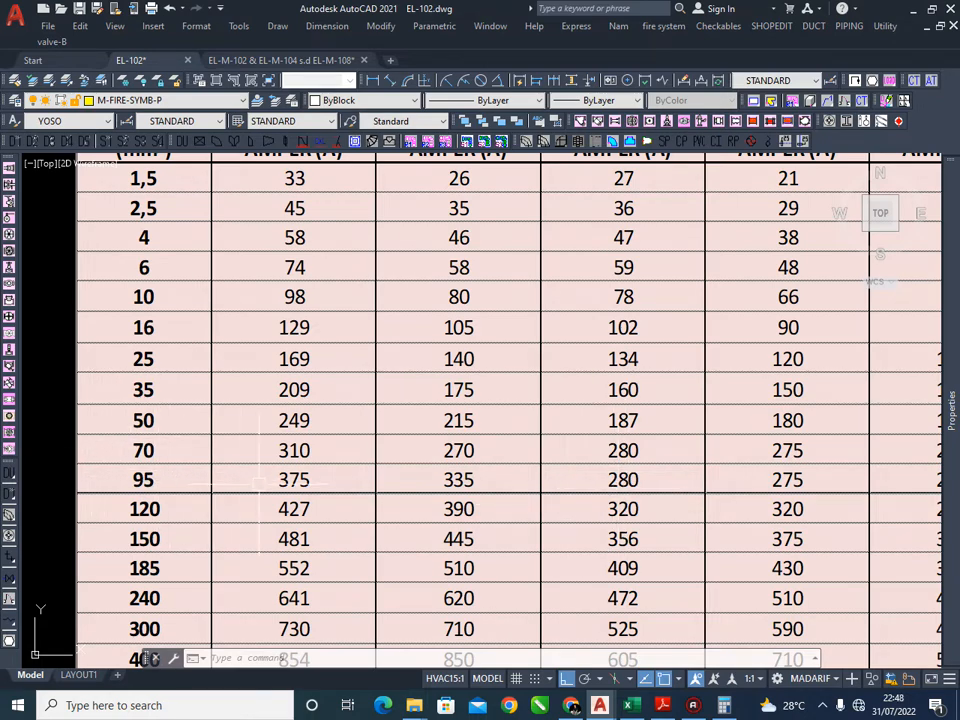
Examine the N2XSY cable labels between the outgoing panels and Trafo 1 in the single-line diagram
scroll(258, 483, down, 5)
scroll(399, 450, up, 6)
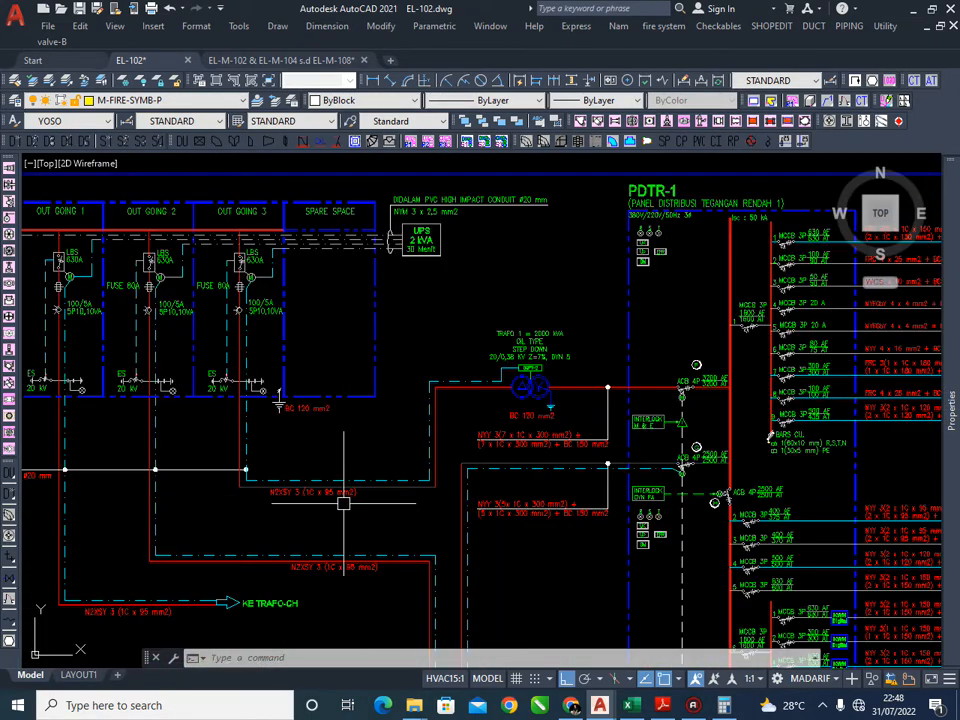
scroll(321, 521, up, 3)
scroll(265, 481, up, 1)
mouse_move(278, 480)
middle_down()
mouse_move(354, 476)
mouse_move(364, 306)
middle_up()
scroll(446, 375, down, 3)
mouse_move(446, 375)
middle_down()
mouse_move(433, 390)
mouse_move(423, 382)
middle_up()
Switch to the EL-M-102 & EL-M-104 drawing and compare the N2XSY labels and kVA ratings of transformers No.5 to No.1
click(303, 62)
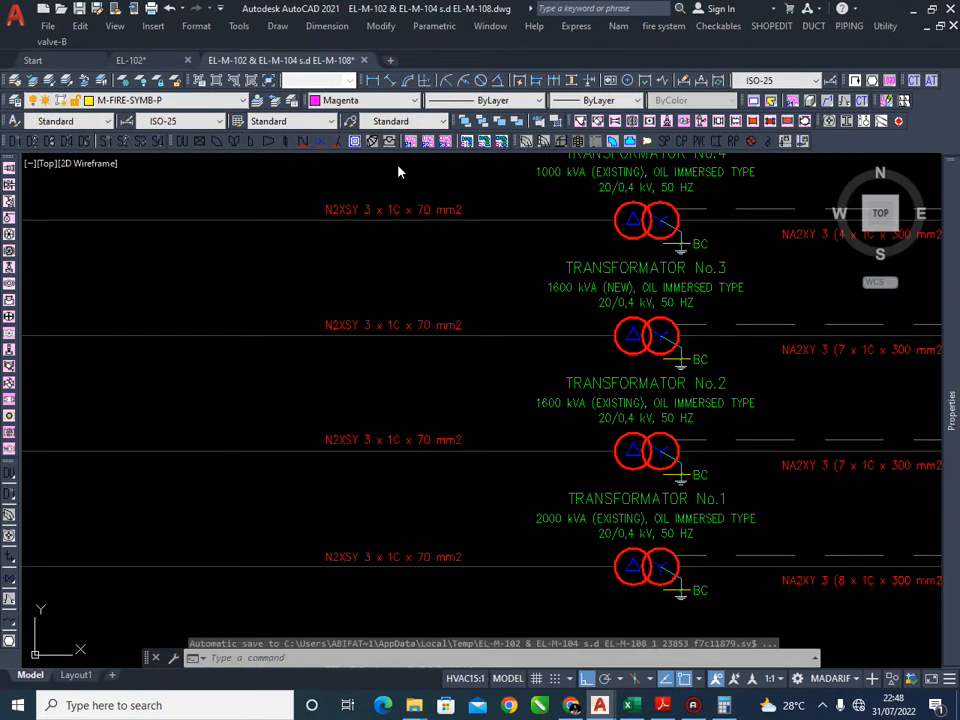
middle_drag(449, 338, 457, 388)
mouse_move(429, 327)
middle_down()
mouse_move(452, 366)
mouse_move(467, 332)
mouse_move(471, 391)
middle_up()
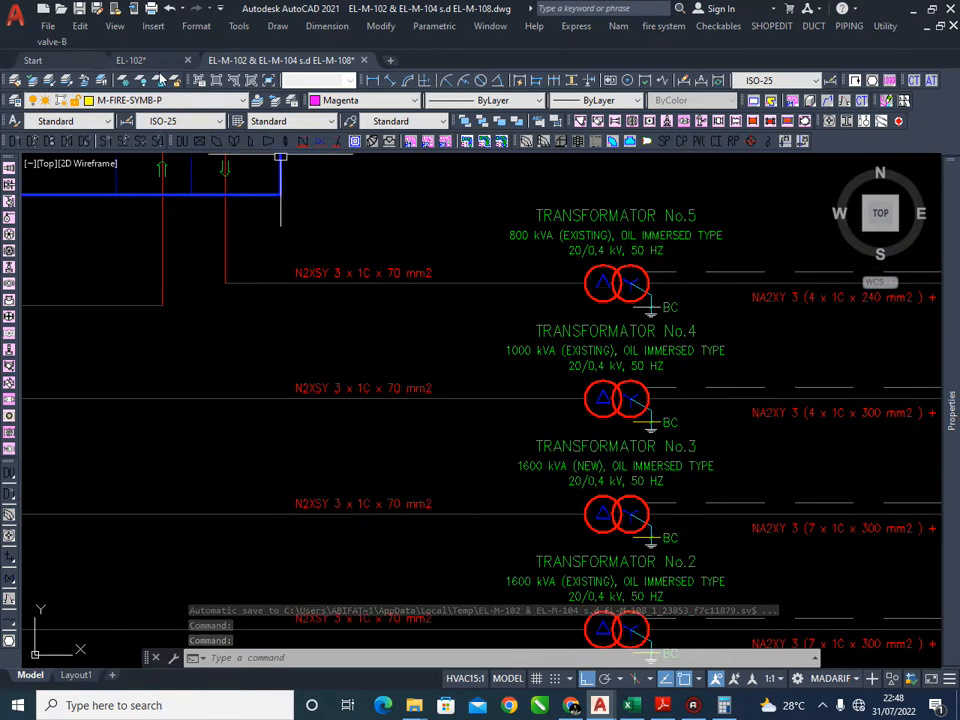
middle_drag(422, 262, 413, 326)
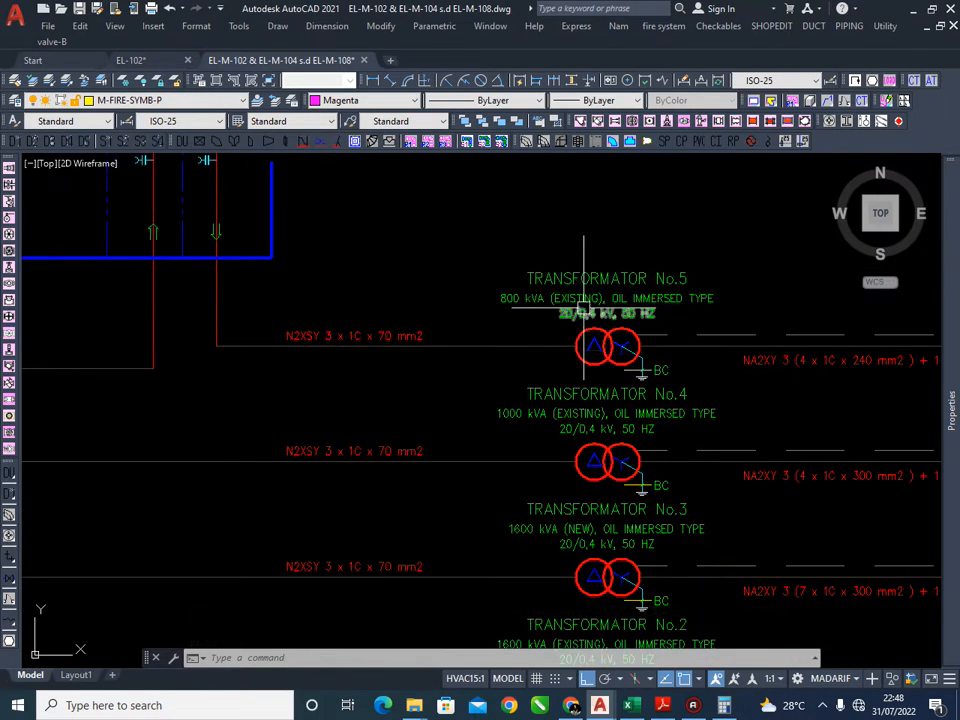
middle_drag(546, 467, 544, 309)
middle_drag(521, 484, 521, 381)
middle_drag(533, 518, 527, 469)
scroll(528, 469, down, 1)
scroll(558, 514, up, 2)
middle_drag(553, 514, 639, 388)
middle_drag(467, 453, 516, 336)
scroll(545, 350, up, 2)
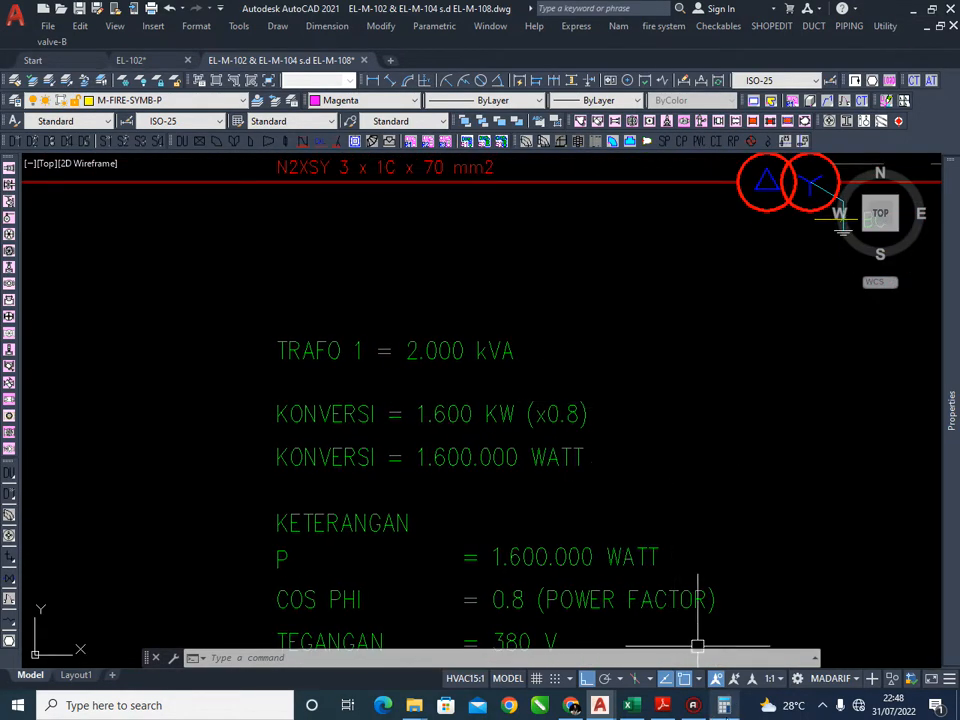
Switch to Calculator and multiply the 290 already entered by 58
click(723, 705)
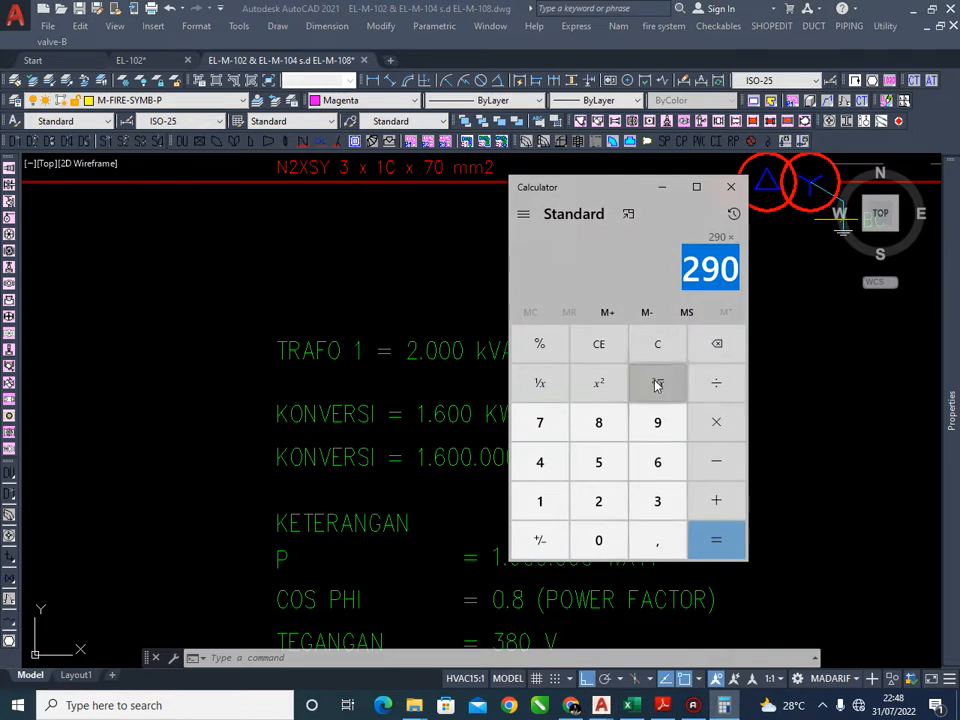
click(599, 347)
click(605, 425)
click(596, 360)
click(605, 450)
click(606, 428)
click(716, 422)
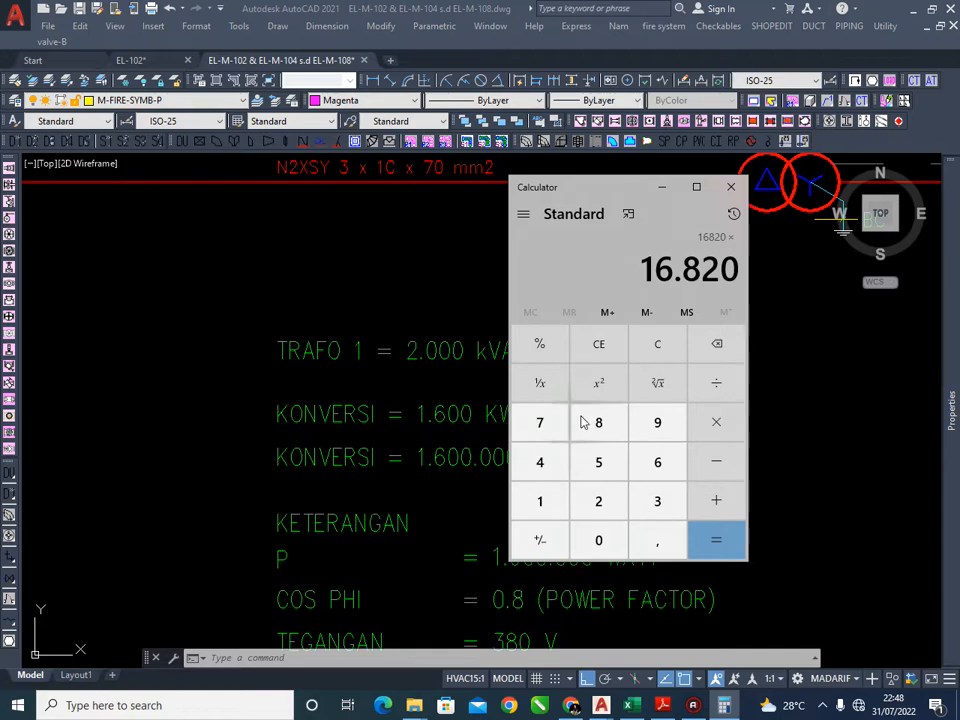
Restart the calculation, multiply 58 by 7 and clear the current entry
click(651, 354)
click(600, 459)
click(603, 423)
click(718, 422)
click(540, 422)
click(718, 424)
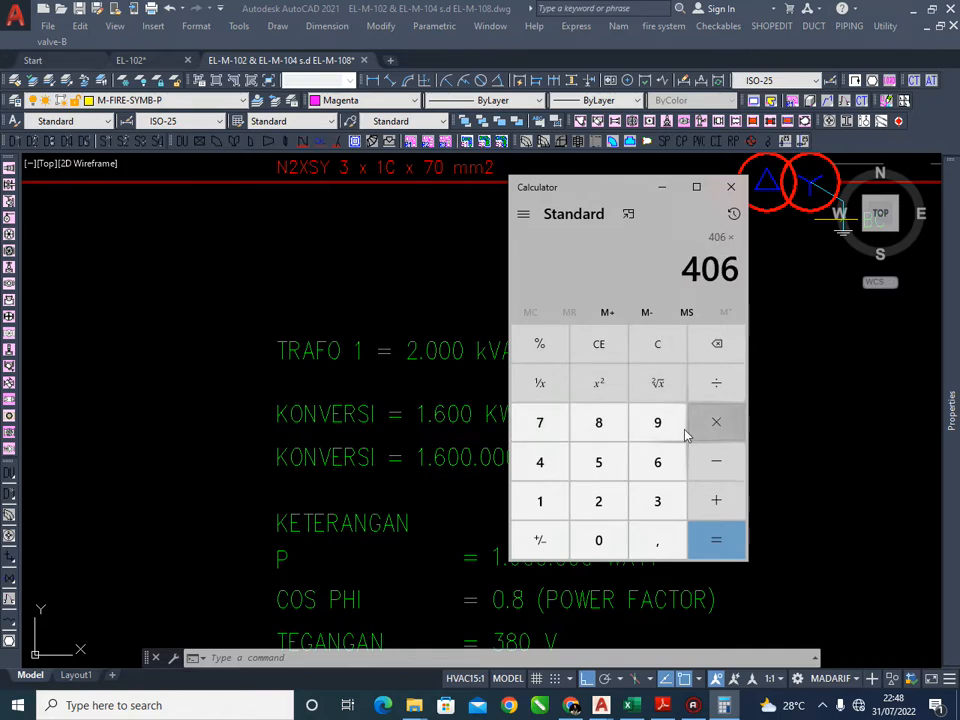
click(606, 348)
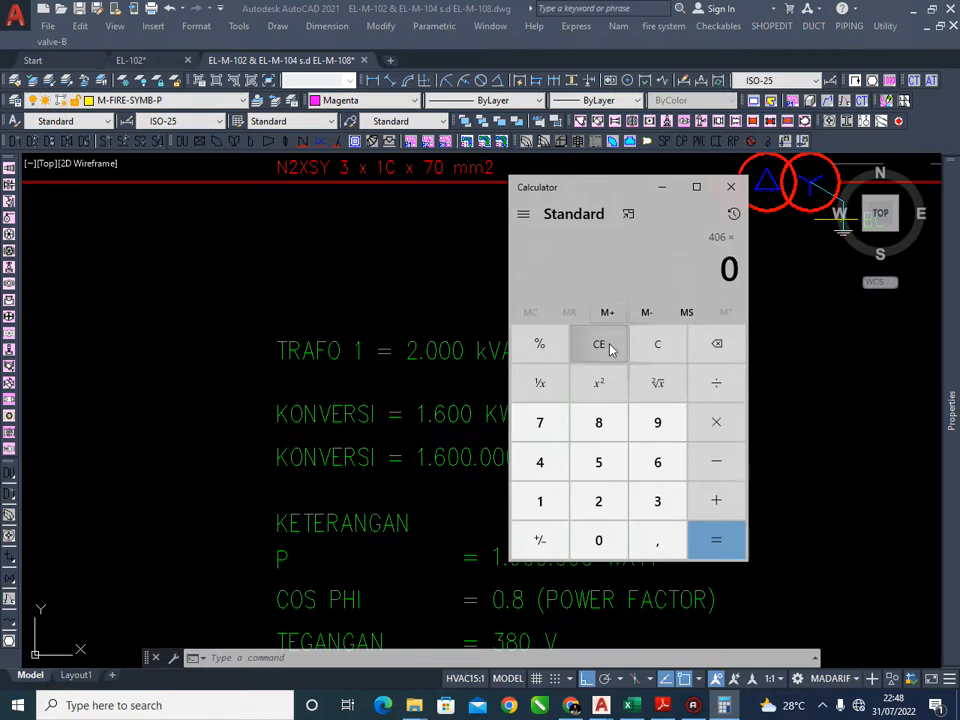
click(599, 461)
click(604, 428)
click(712, 425)
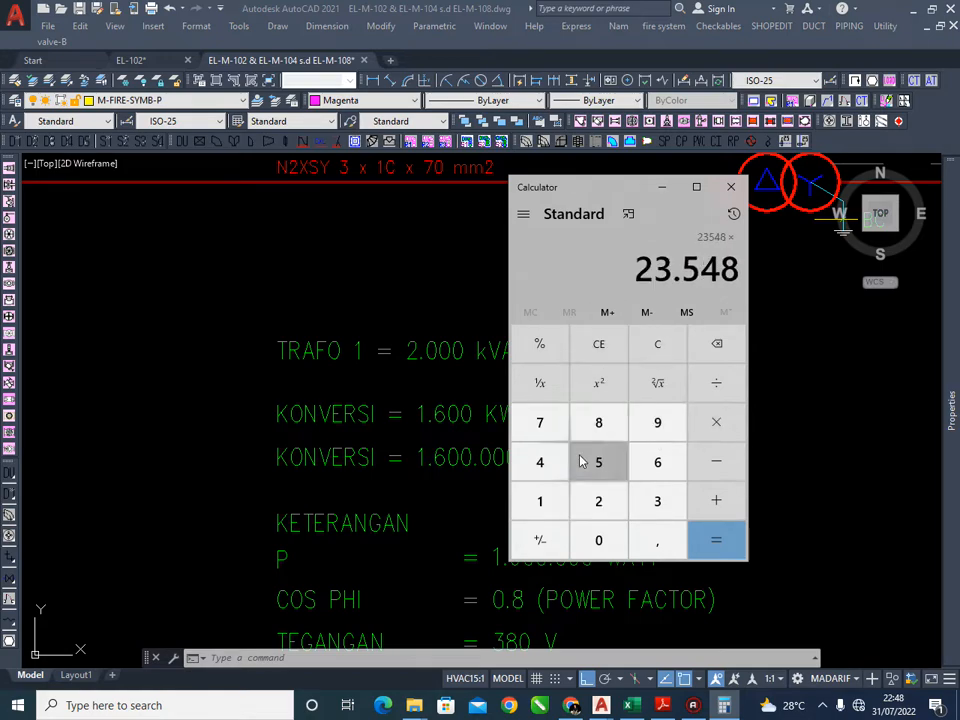
click(662, 344)
Multiply 58 by 4 in Calculator and return to the EL-M-102 & EL-M-104 drawing in AutoCAD
click(600, 461)
click(602, 426)
click(705, 422)
click(542, 459)
click(733, 428)
click(768, 320)
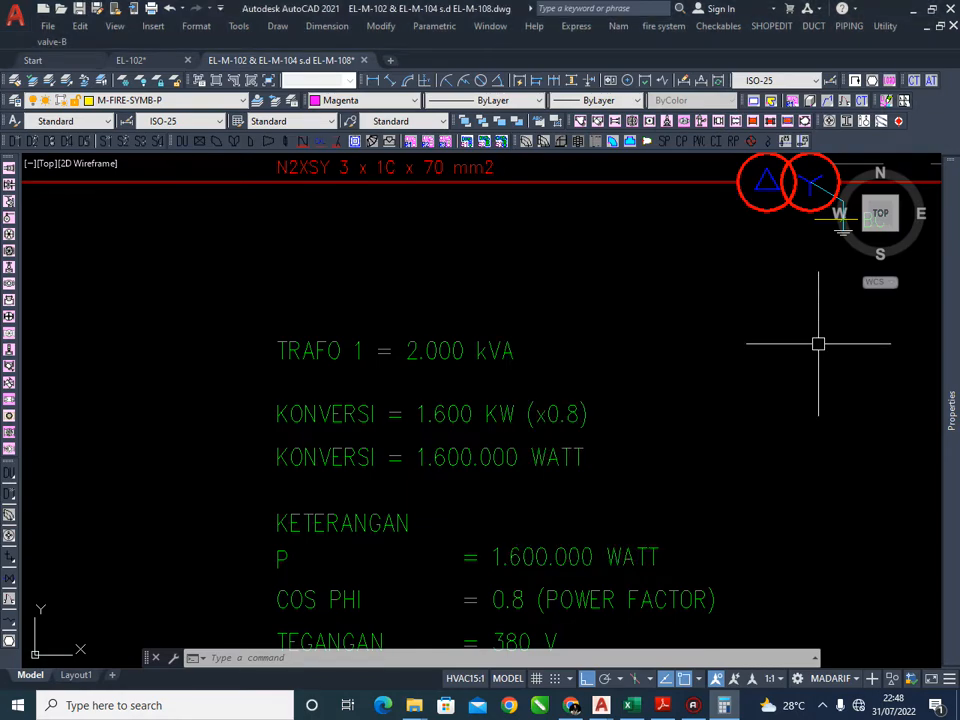
Look up the rows around 50 mm² in the cable current-carrying capacity table
scroll(628, 386, down, 10)
scroll(490, 385, up, 10)
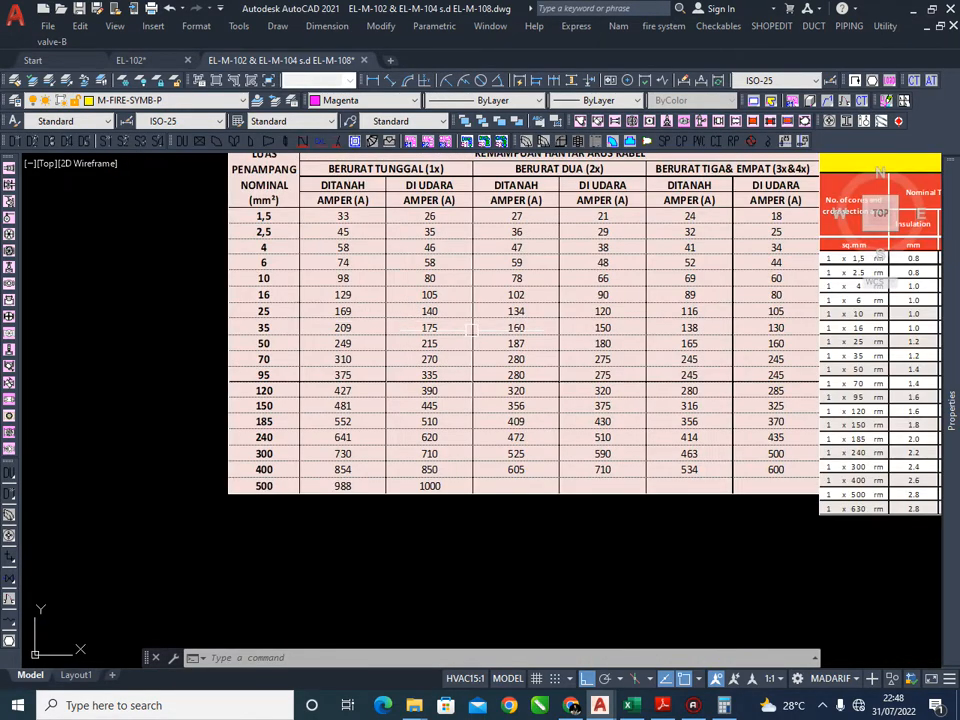
scroll(437, 365, up, 2)
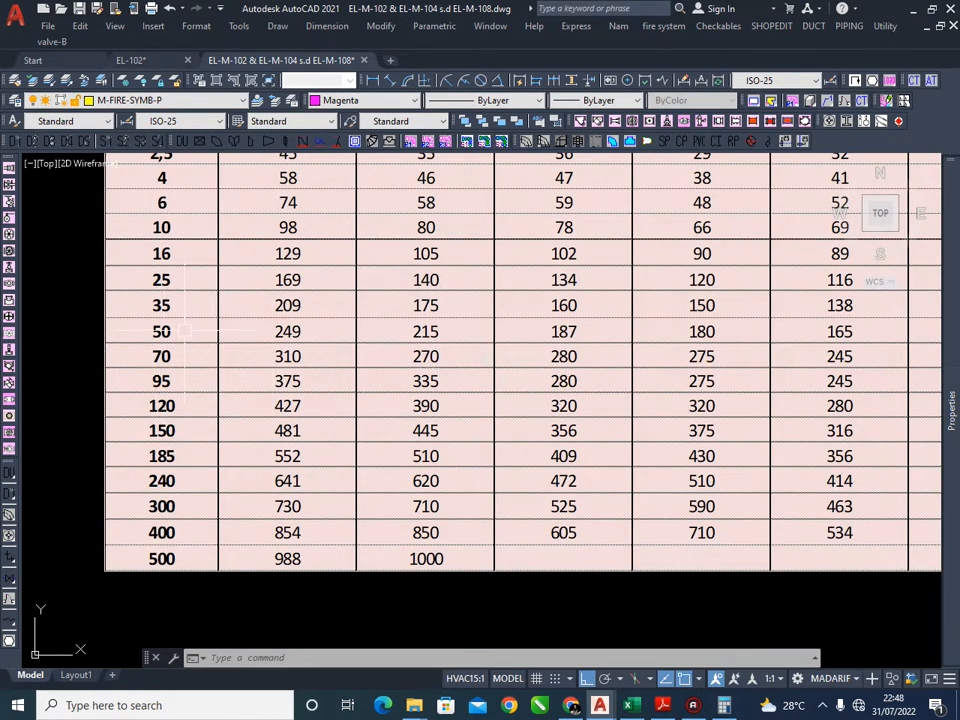
Trace the N2XSY feeders from the medium-voltage panels to transformers No.5 to No.1 in the single-line diagram
scroll(506, 484, down, 8)
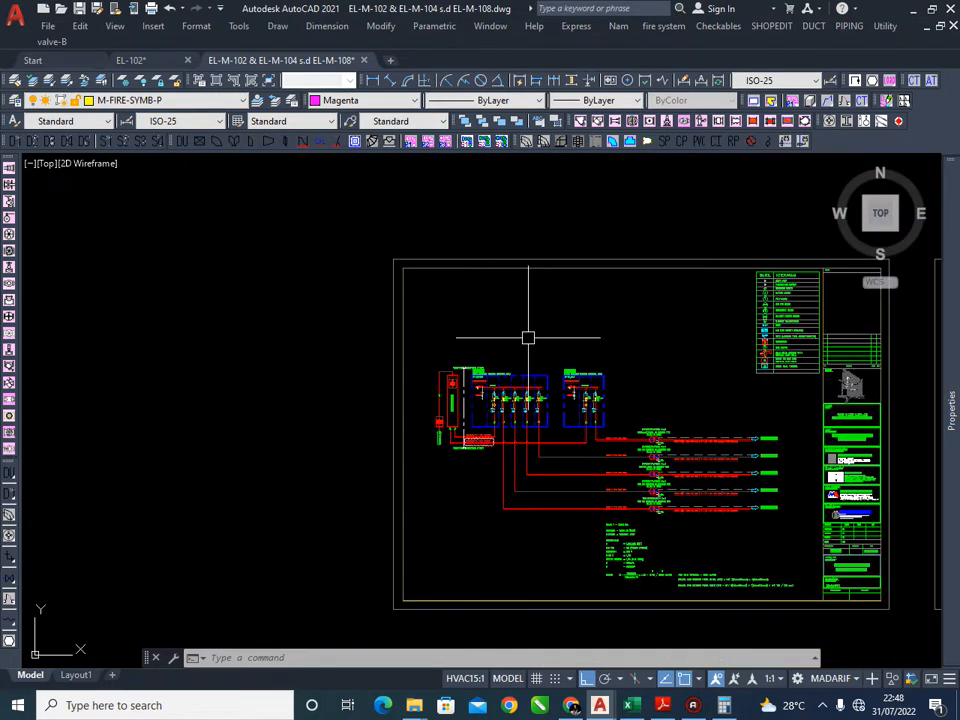
scroll(500, 408, up, 8)
middle_drag(572, 441, 548, 515)
scroll(542, 486, down, 1)
mouse_move(524, 392)
middle_down()
mouse_move(521, 420)
mouse_move(522, 367)
middle_up()
scroll(520, 375, up, 1)
scroll(593, 450, down, 2)
middle_drag(593, 450, 520, 447)
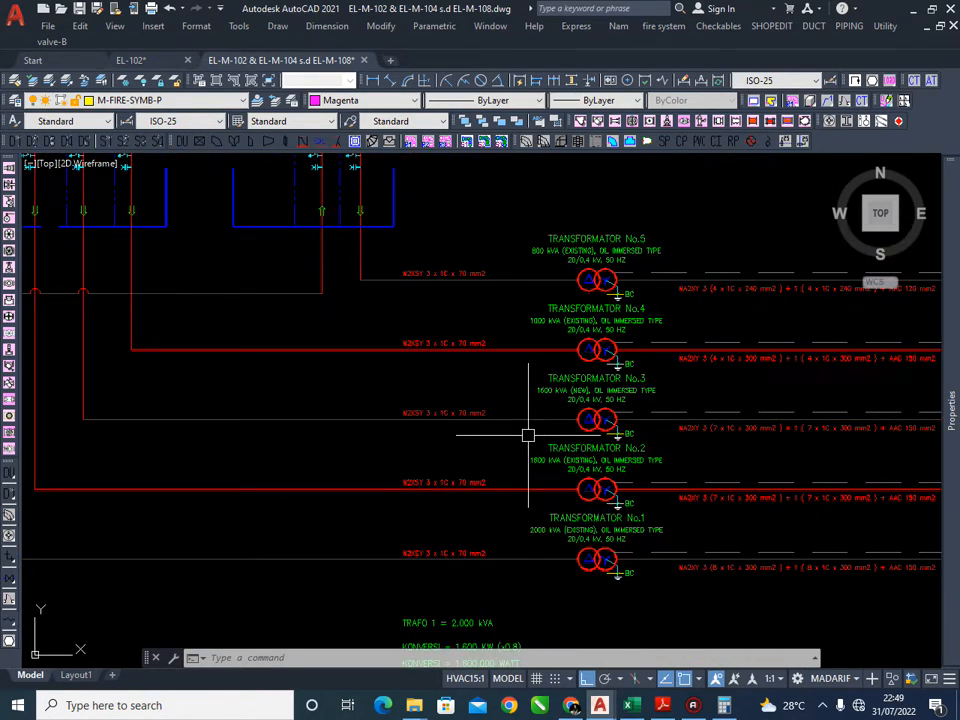
middle_drag(518, 311, 518, 375)
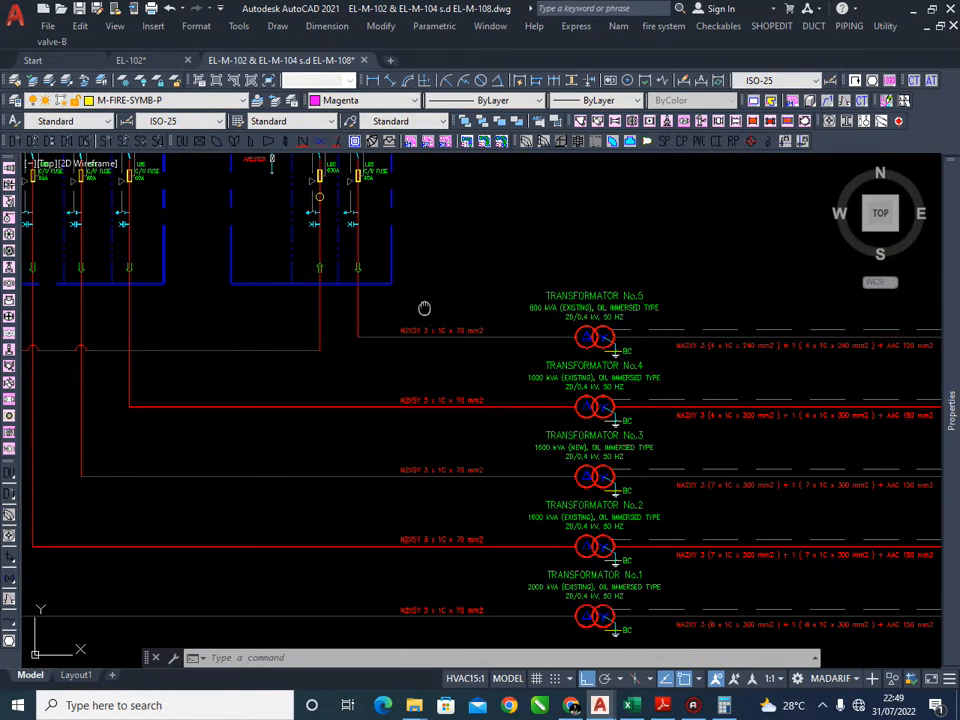
middle_drag(422, 306, 481, 352)
mouse_move(529, 403)
middle_down()
mouse_move(463, 369)
mouse_move(497, 375)
mouse_move(436, 374)
middle_up()
scroll(507, 350, down, 1)
scroll(497, 336, up, 1)
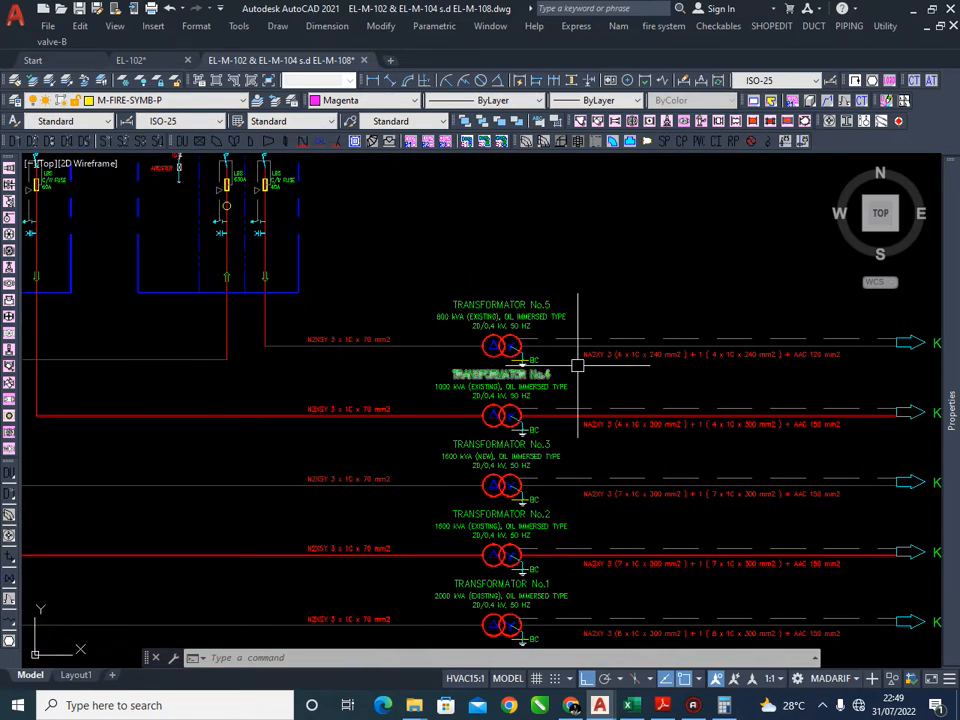
mouse_move(459, 296)
middle_down()
mouse_move(521, 313)
mouse_move(555, 308)
middle_up()
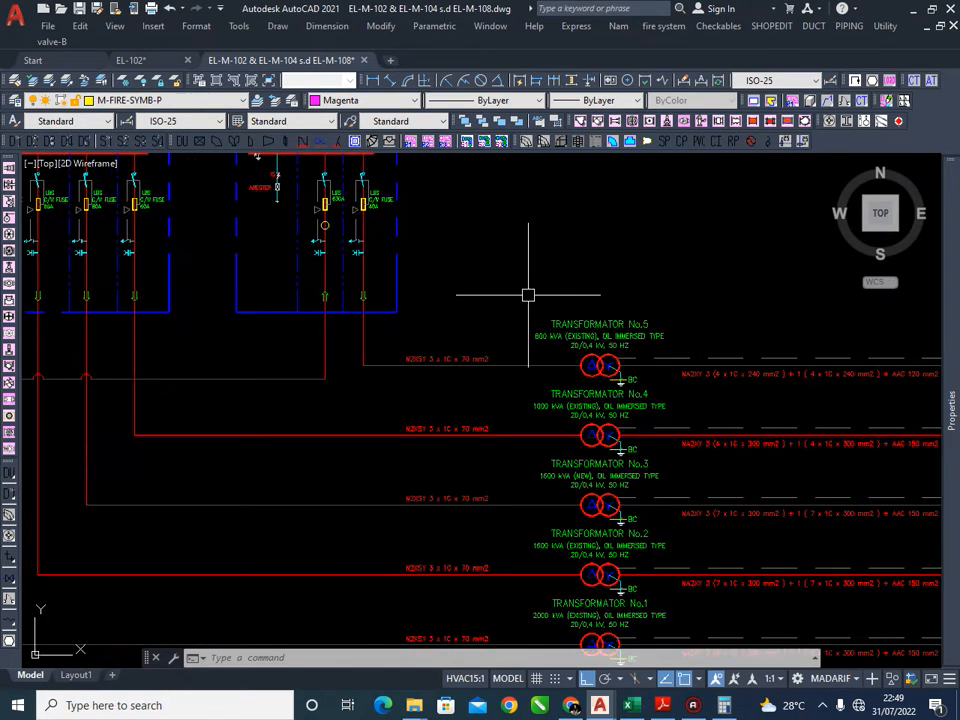
middle_drag(500, 295, 509, 297)
middle_drag(502, 342, 476, 399)
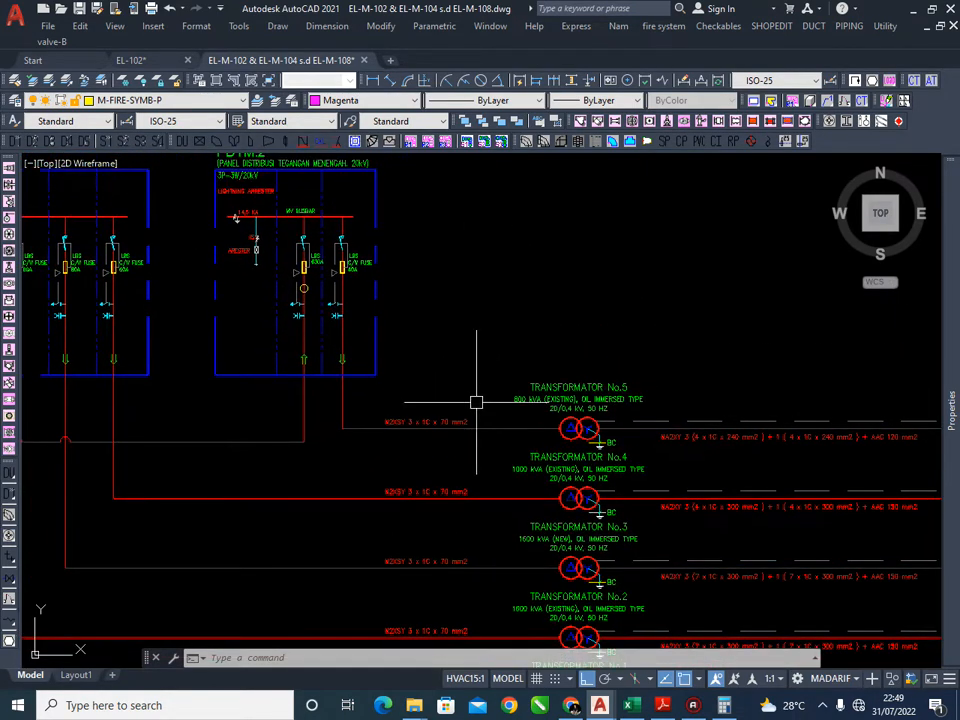
Examine the Transformator No.5 circuit from its 40A fused LBS through the N2XSY feeder to the NA2XY output cable
scroll(491, 414, up, 2)
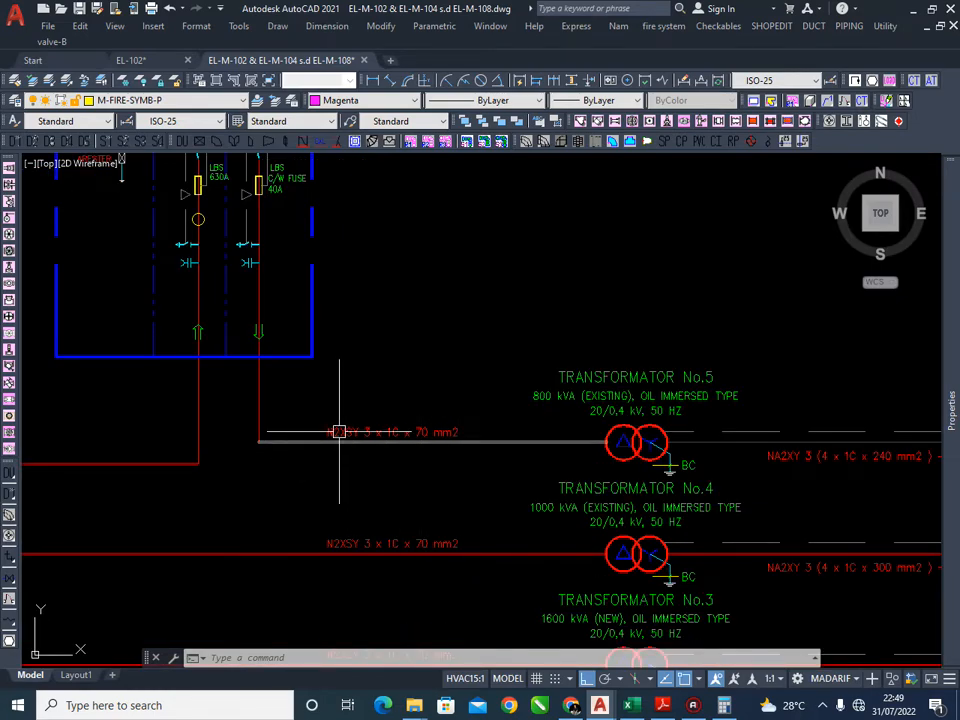
middle_drag(336, 388, 354, 394)
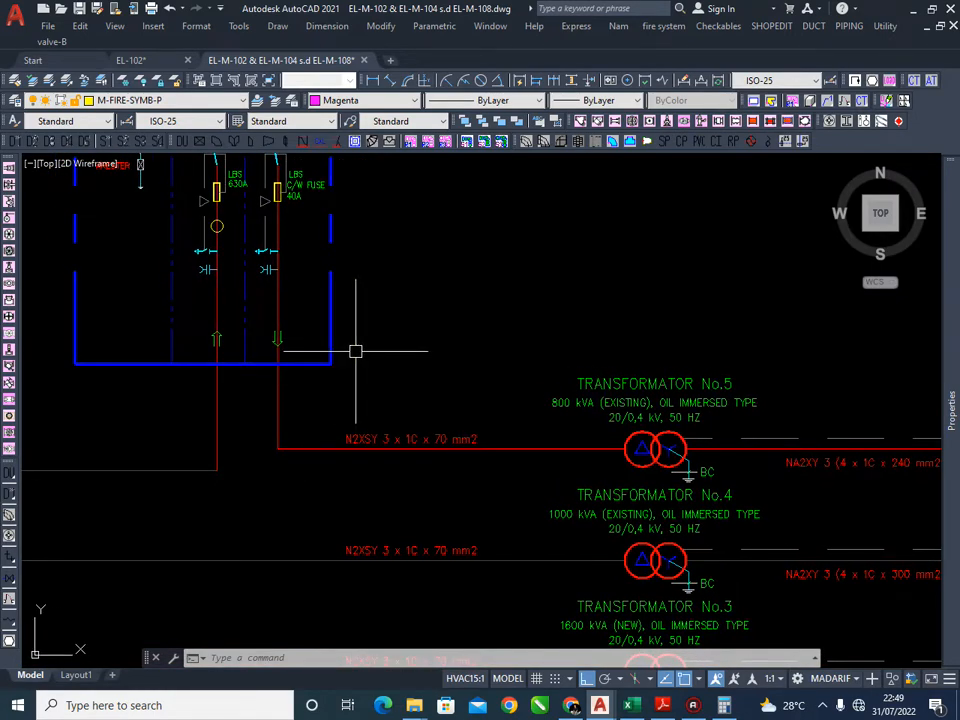
middle_drag(499, 459, 448, 433)
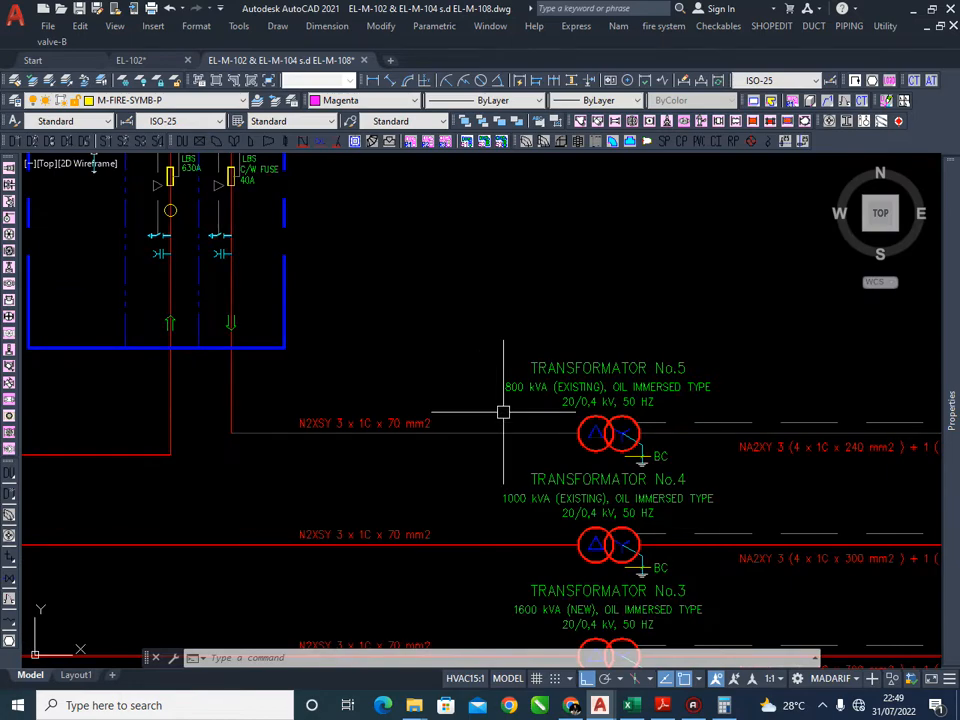
middle_drag(501, 411, 434, 385)
middle_drag(592, 436, 520, 430)
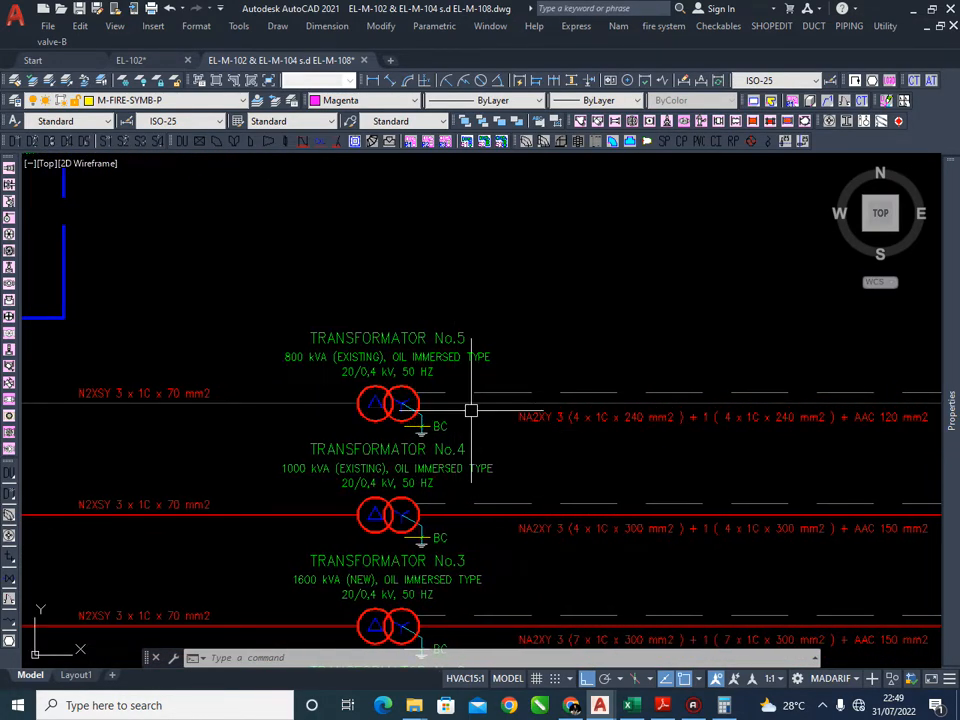
middle_drag(553, 364, 531, 364)
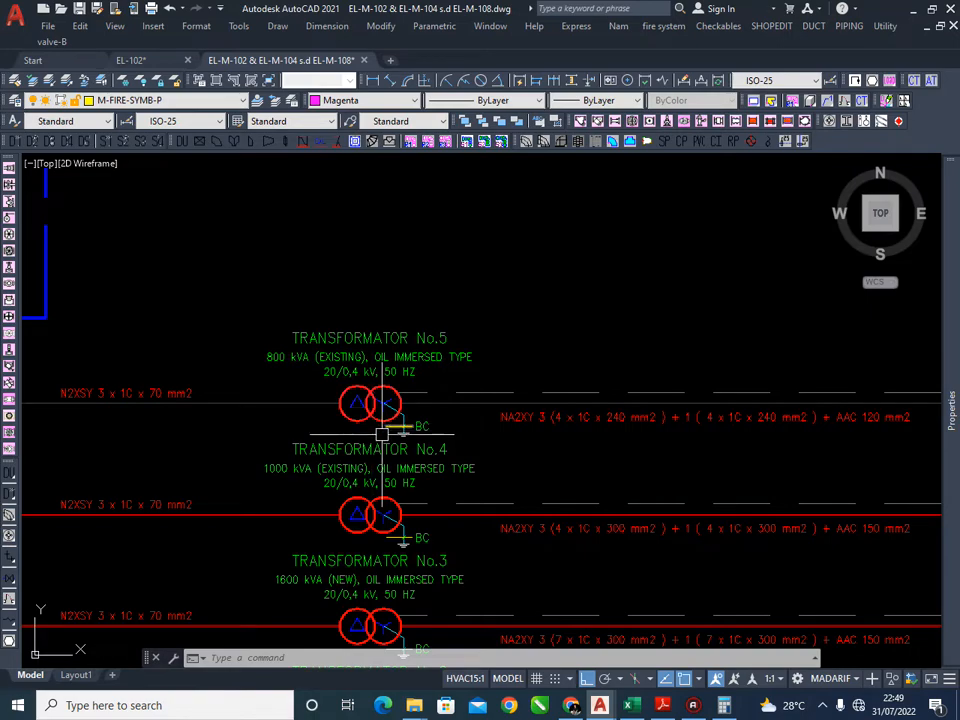
scroll(468, 458, down, 2)
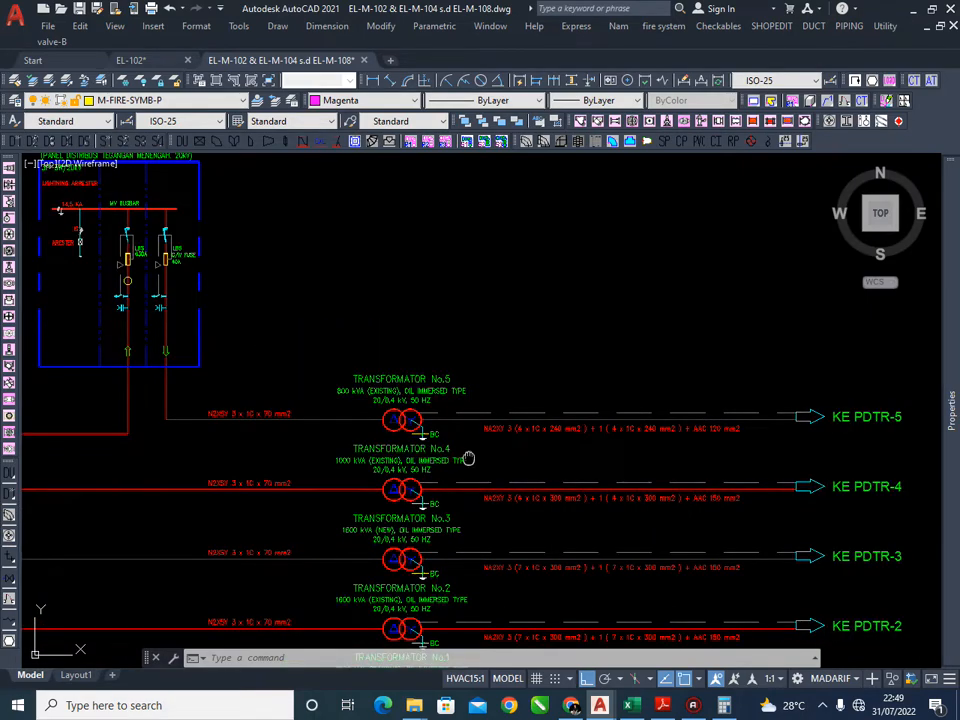
middle_drag(468, 458, 554, 428)
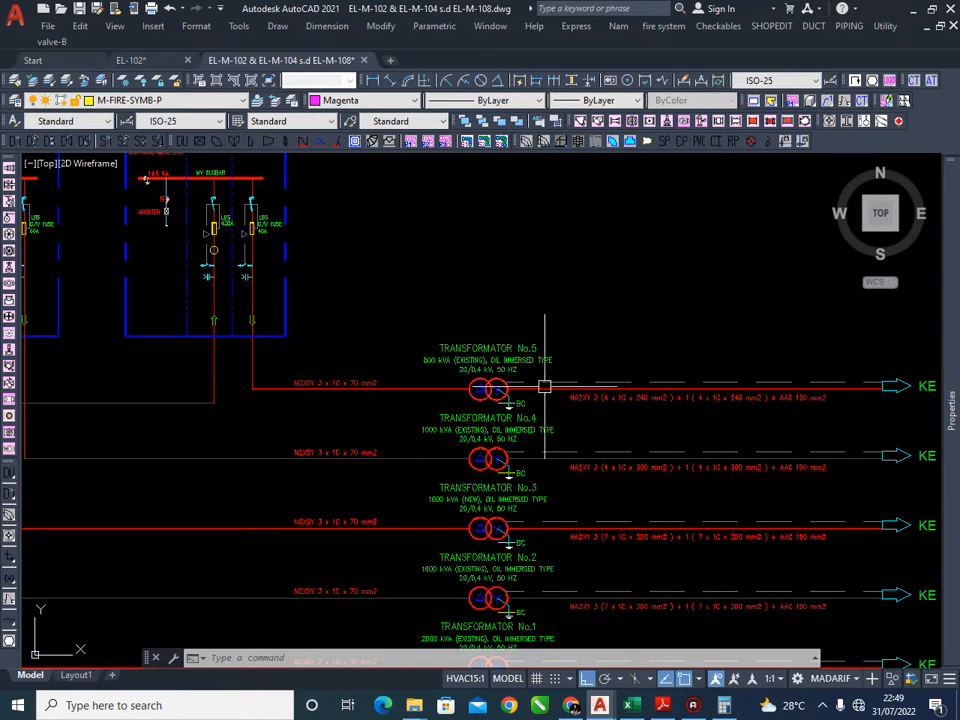
scroll(557, 394, up, 2)
middle_drag(568, 396, 491, 384)
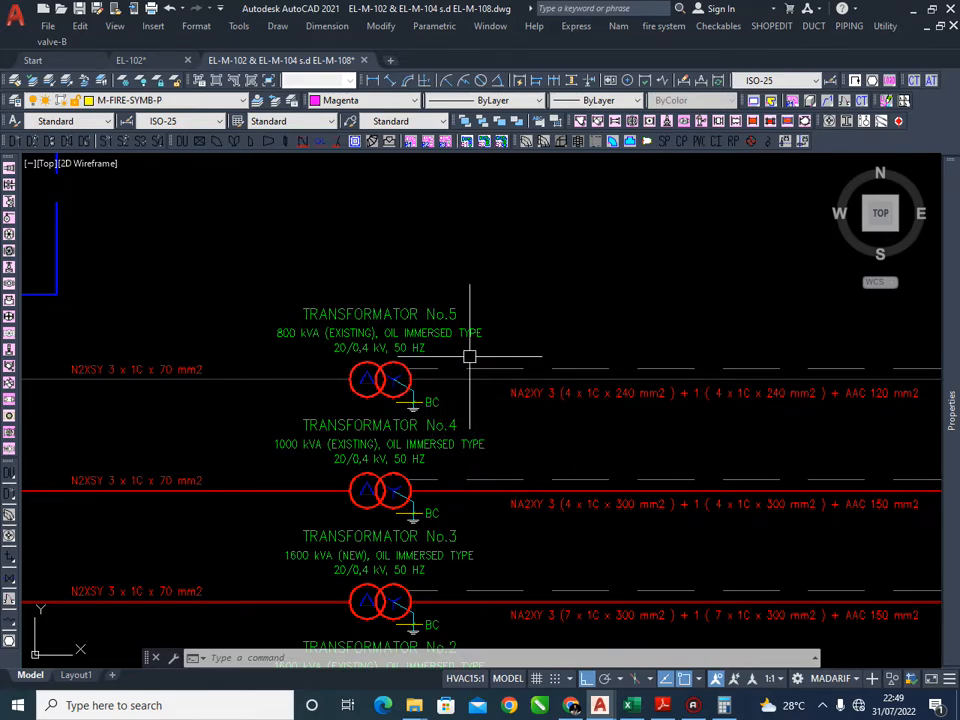
Review the NA2XY output cables from Transformator No.5 down to No.1 and the Trafo 1 calculation notes below them
mouse_move(611, 432)
middle_down()
mouse_move(531, 408)
mouse_move(471, 408)
middle_up()
mouse_move(702, 381)
middle_down()
mouse_move(656, 399)
mouse_move(738, 324)
middle_up()
scroll(650, 402, down, 1)
middle_drag(650, 410, 702, 268)
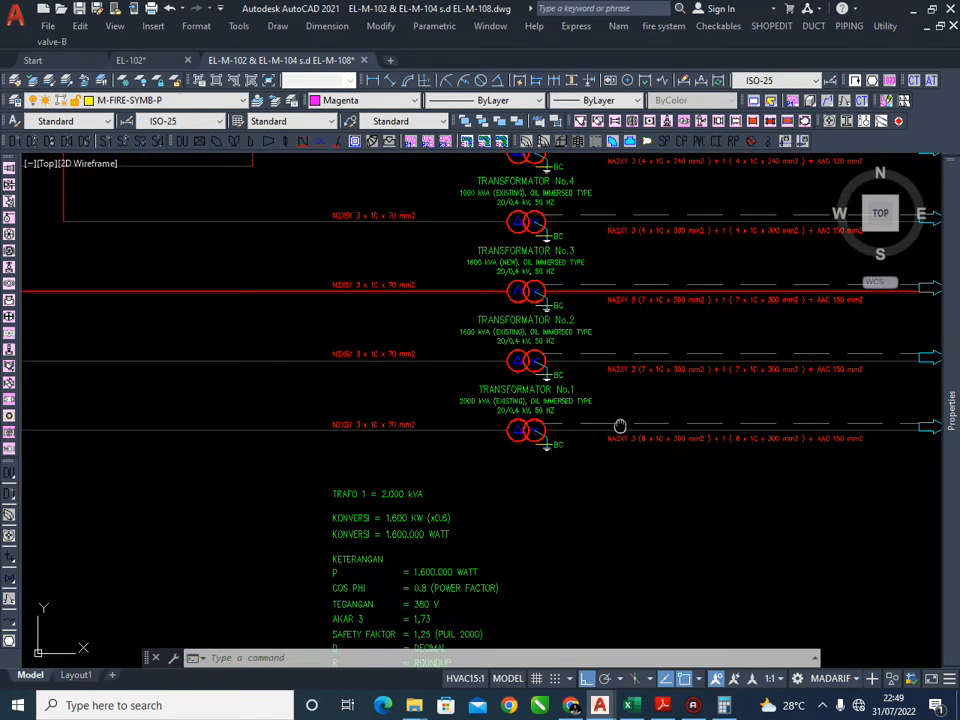
middle_drag(619, 426, 645, 328)
middle_drag(658, 411, 627, 382)
click(698, 408)
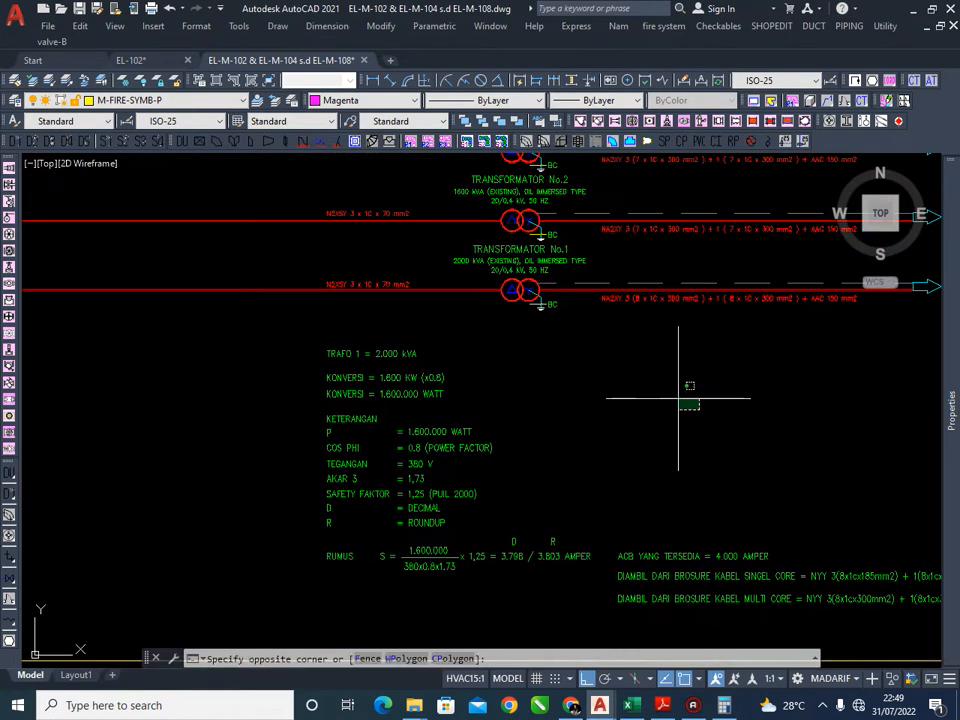
click(638, 374)
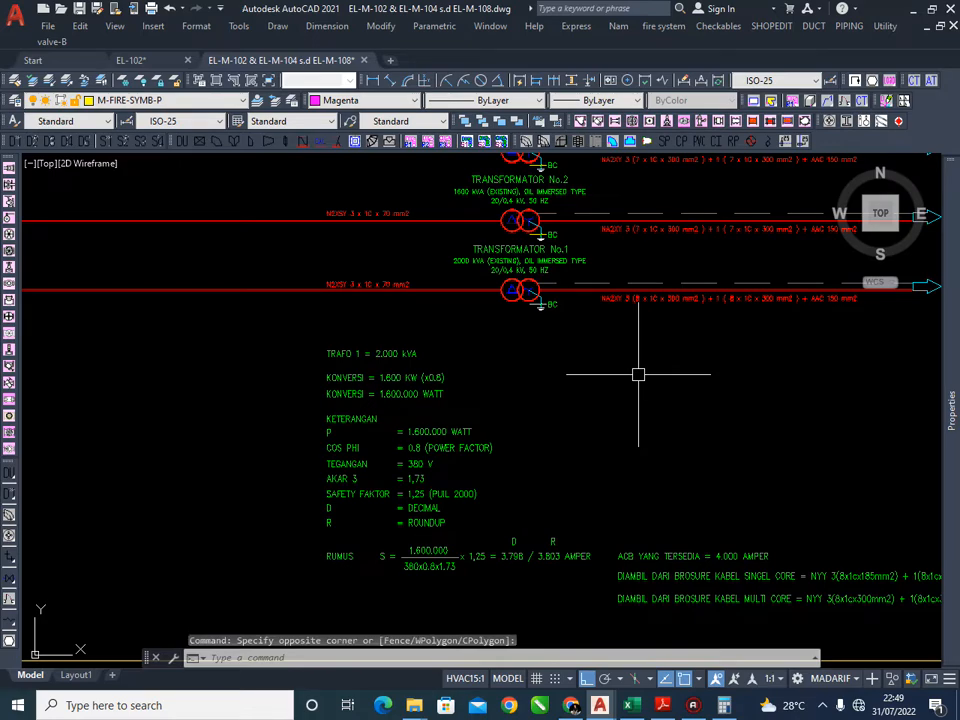